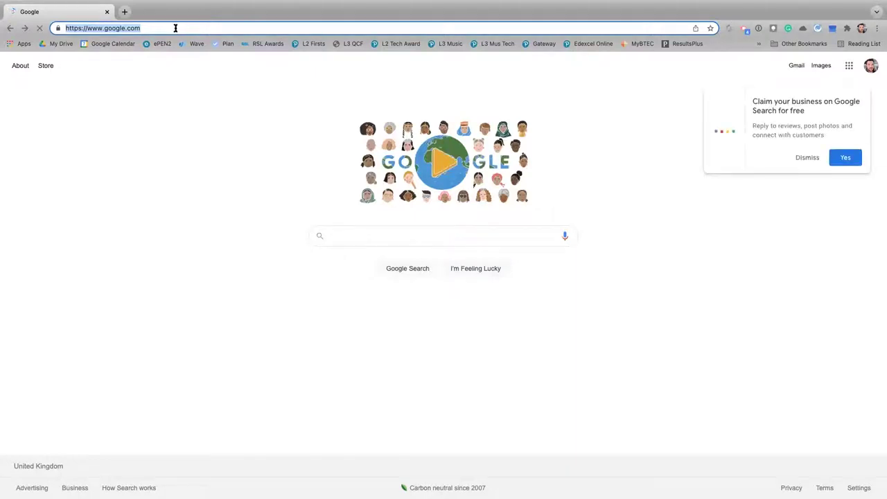
Load learninghubprogress.pearson.com in Chrome's address bar to reach the Pearson sign-in page
type("https://learninghubprogress.pearson.com/")
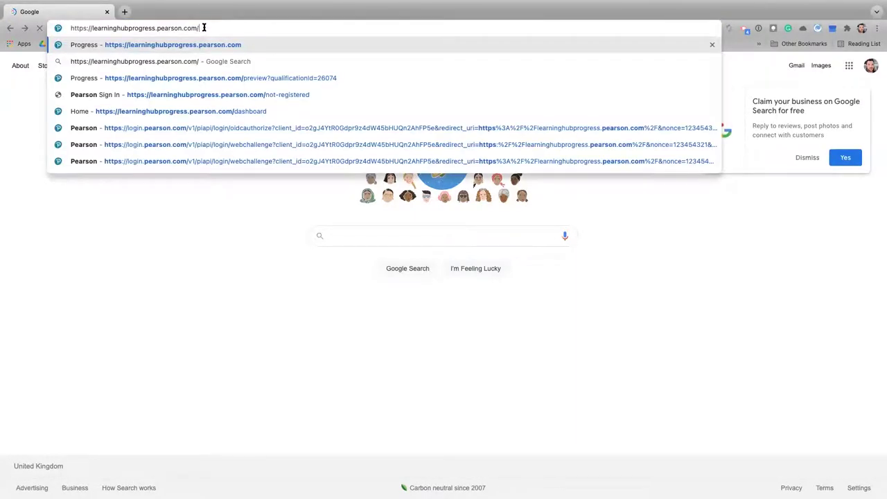
key("Return")
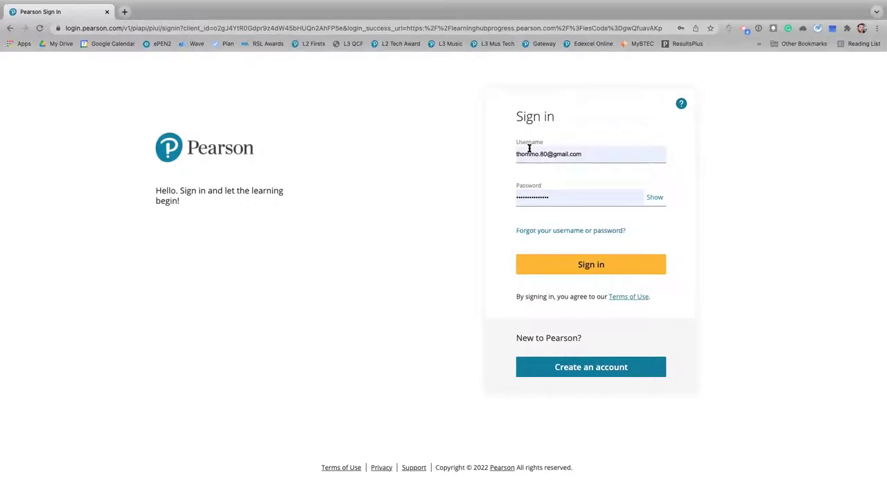
Sign in to Pearson Progress using the saved username and password
left_click(596, 275)
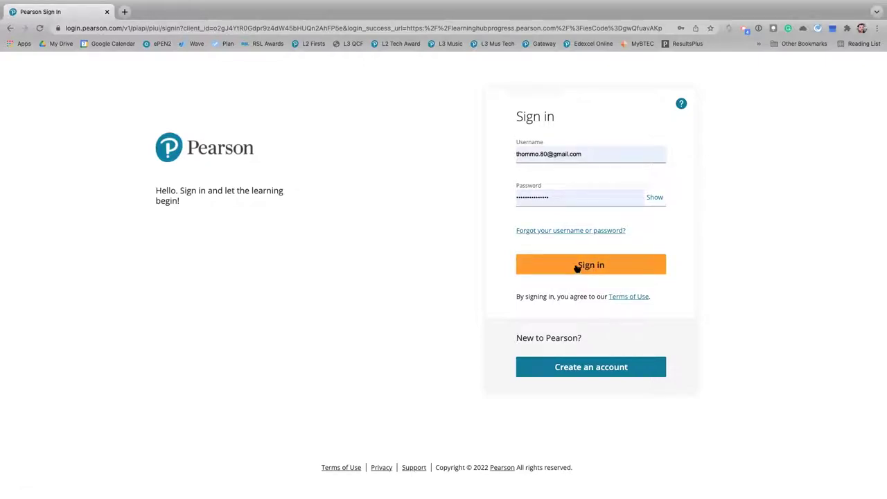
left_click(574, 266)
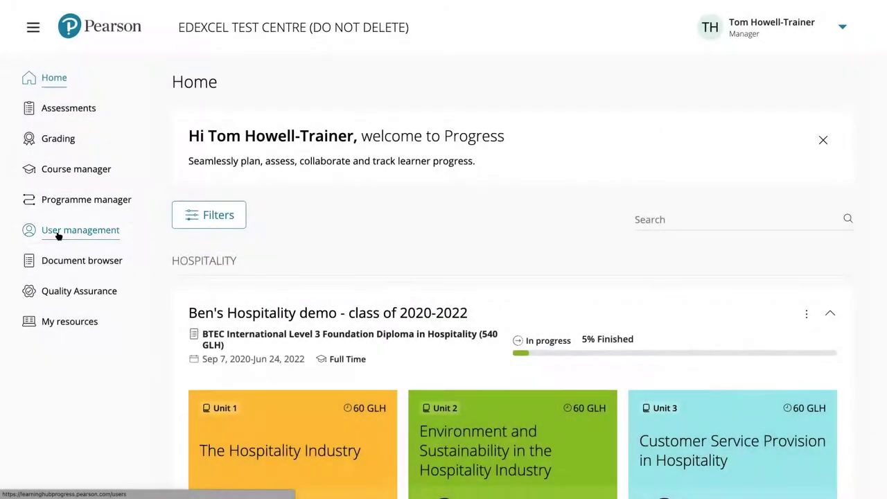
Open User management and set the Role filter to All
left_click(58, 235)
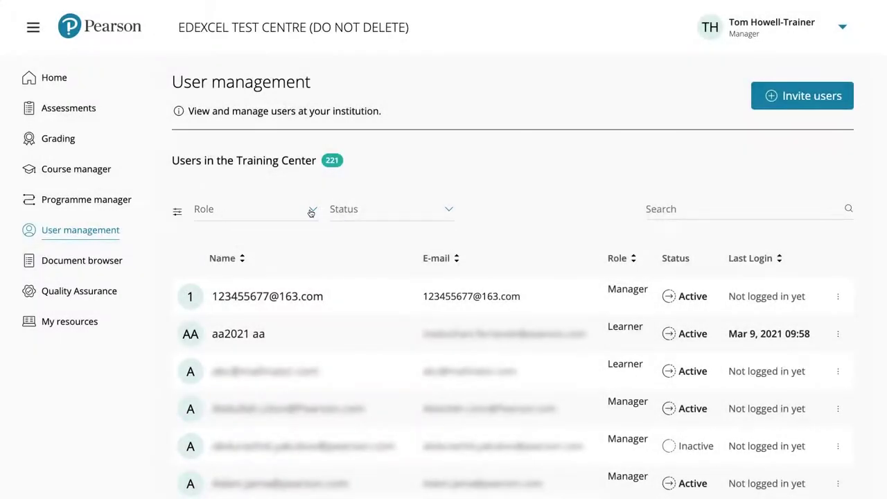
left_click(311, 212)
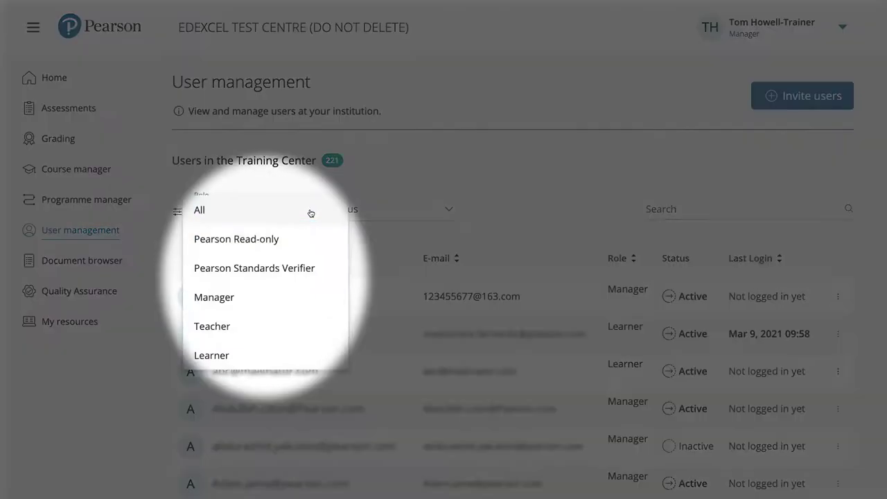
left_click(311, 211)
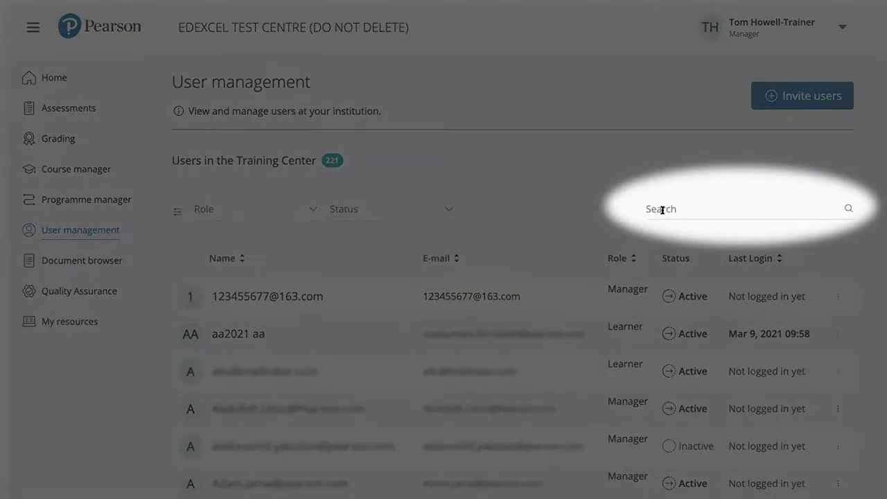
Search users for 'be', review the results, then clear the search box
left_click(662, 209)
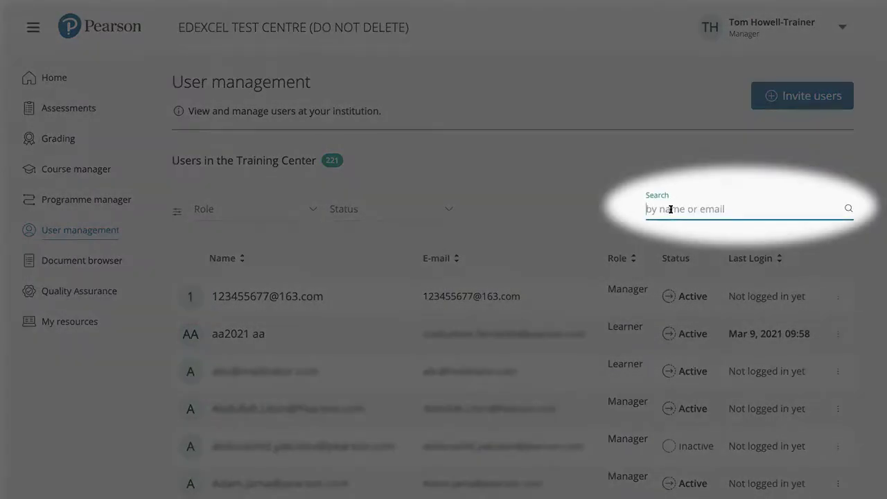
type("ben")
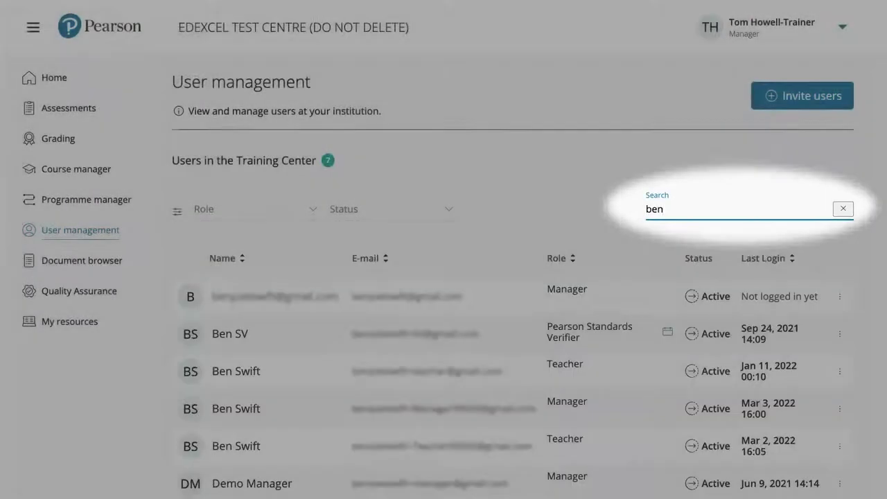
scroll(367, 350, "down", 3)
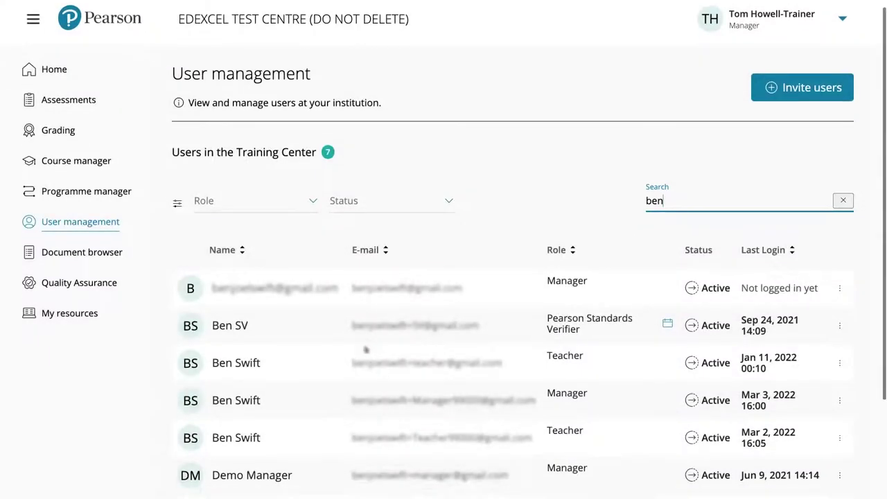
scroll(302, 367, "up", 2)
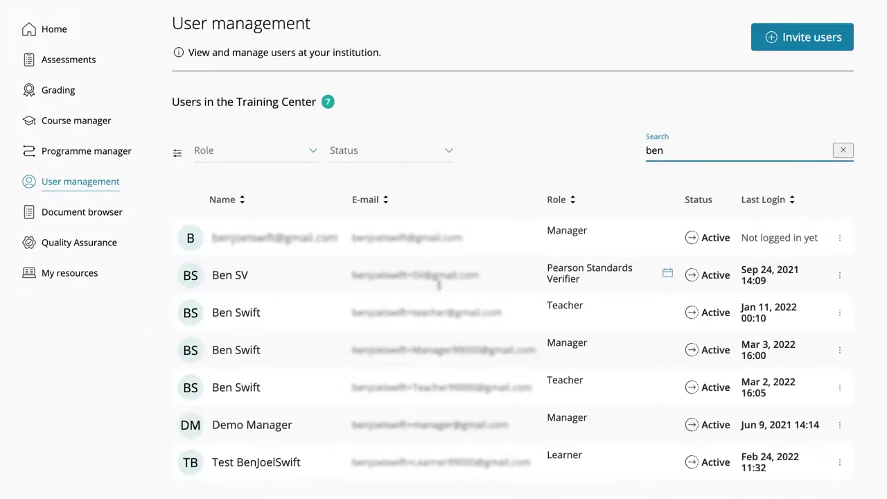
scroll(554, 271, "up", 2)
left_click(843, 197)
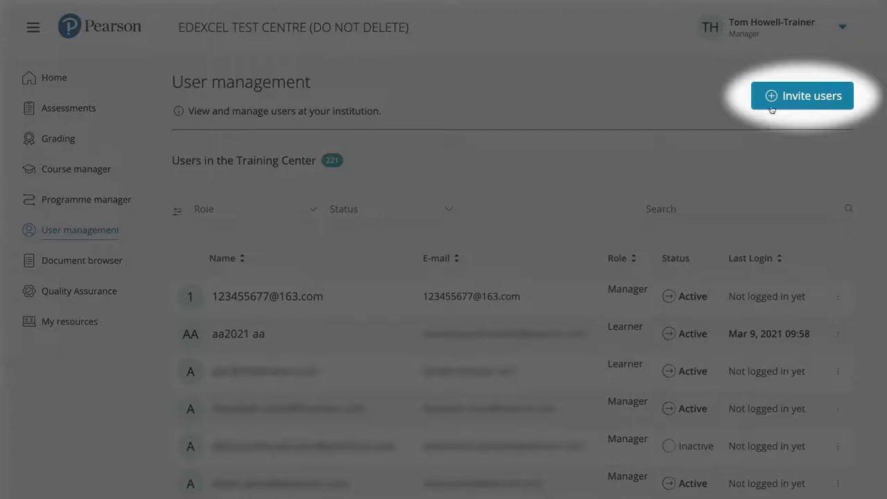
Start a new user invitation with the invitee's e-mail address and the Teacher role
left_click(771, 97)
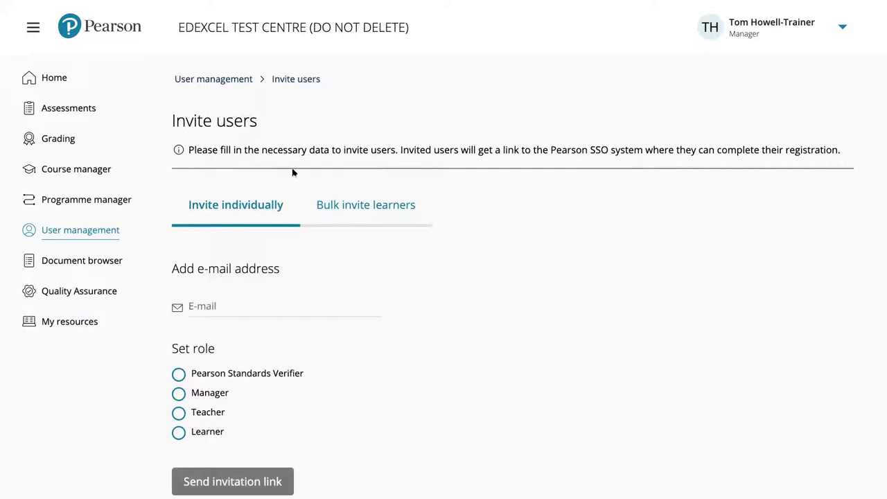
scroll(297, 183, "down", 1)
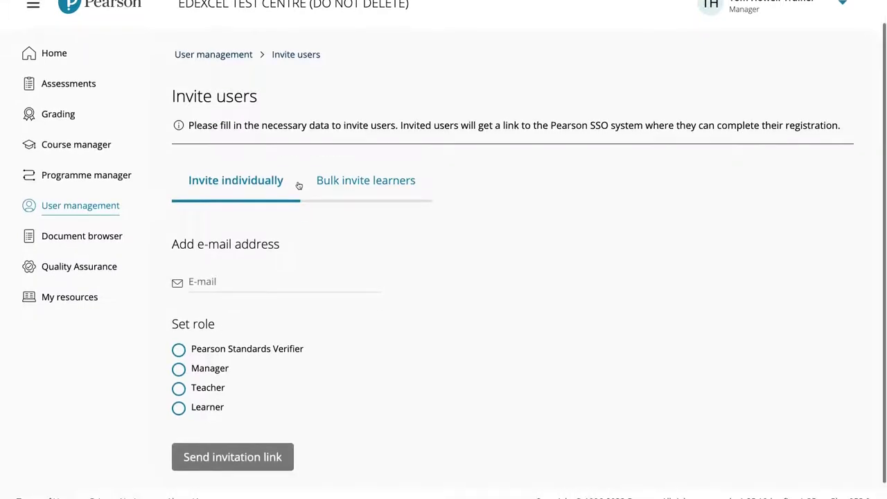
scroll(236, 246, "down", 1)
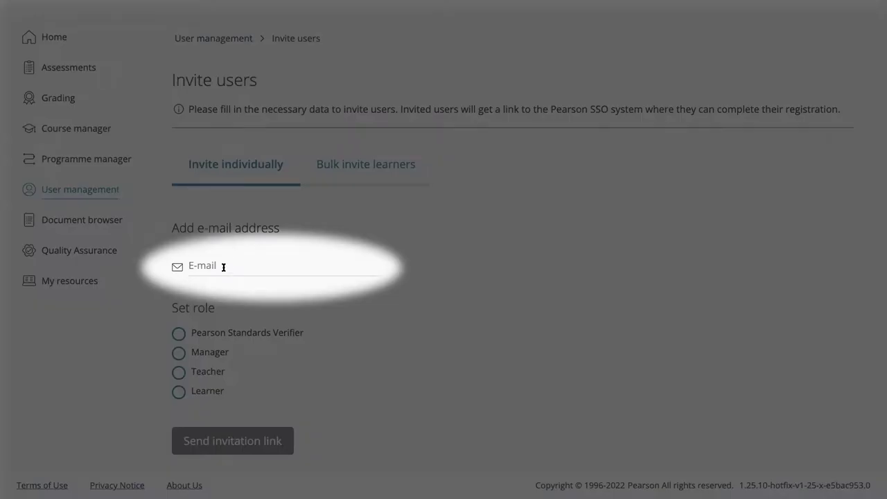
left_click(223, 267)
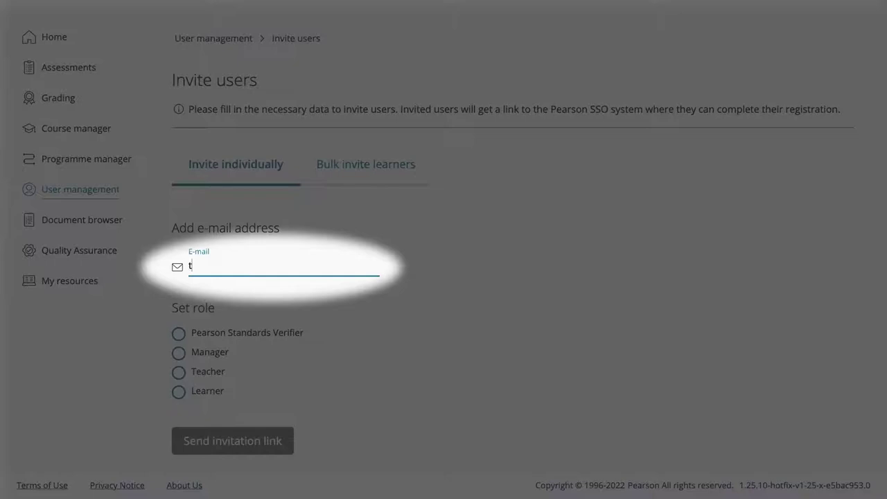
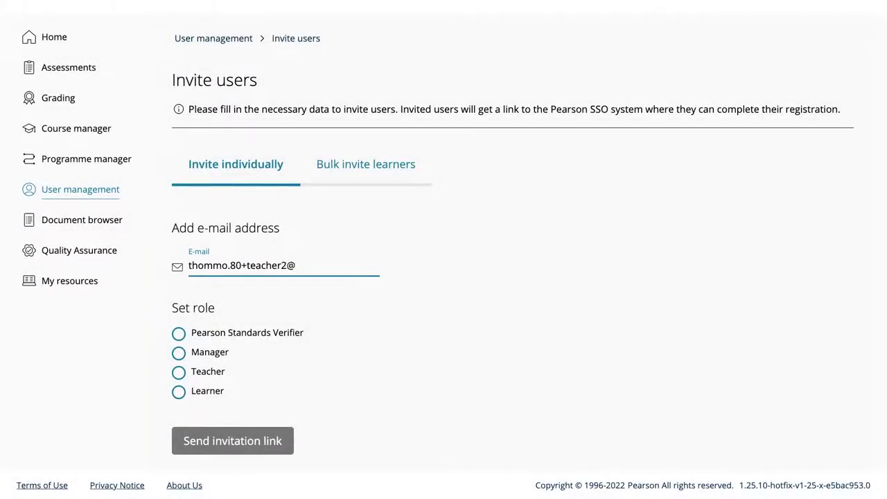
left_click(180, 373)
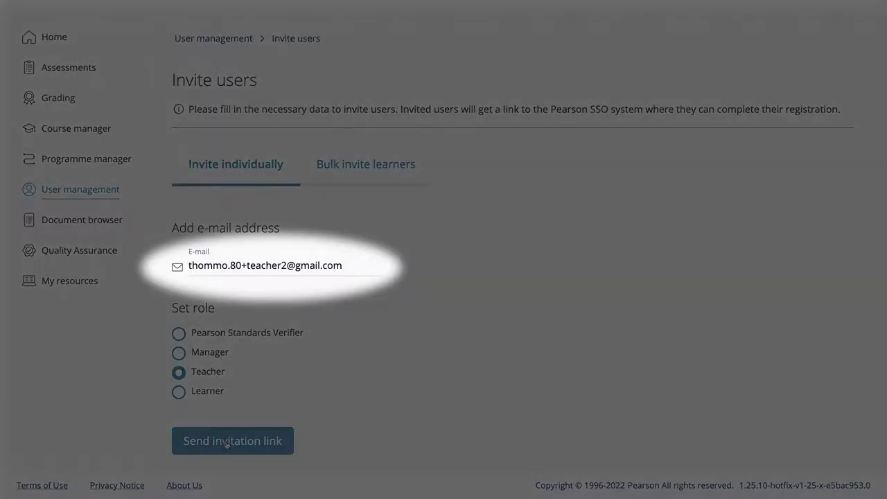
Send the invitation link, dismiss the success message, and switch to Mail
left_click(227, 442)
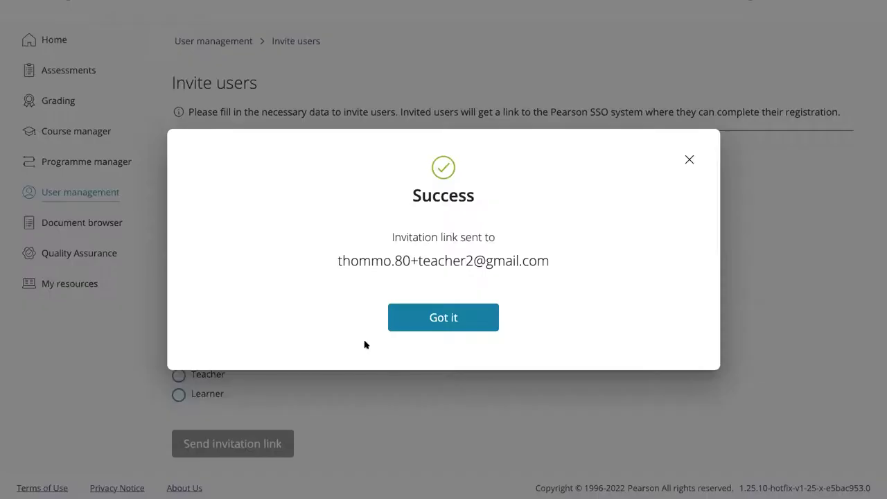
left_click(425, 324)
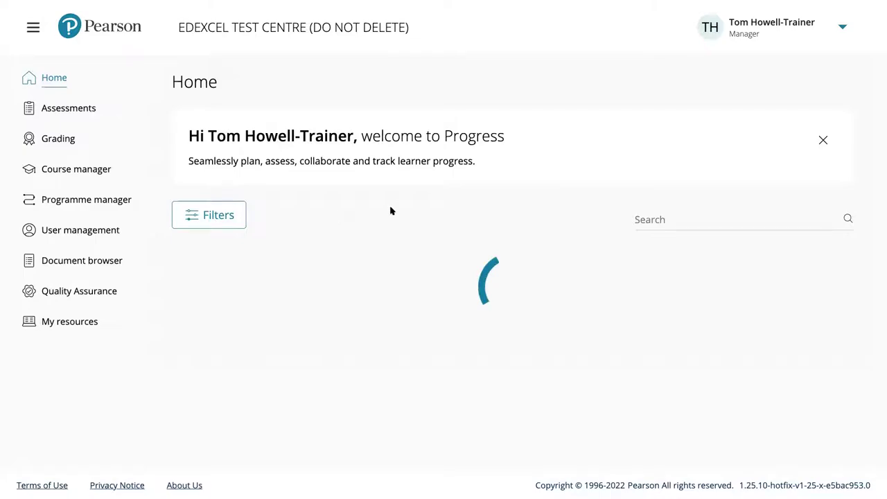
key("ctrl+Left")
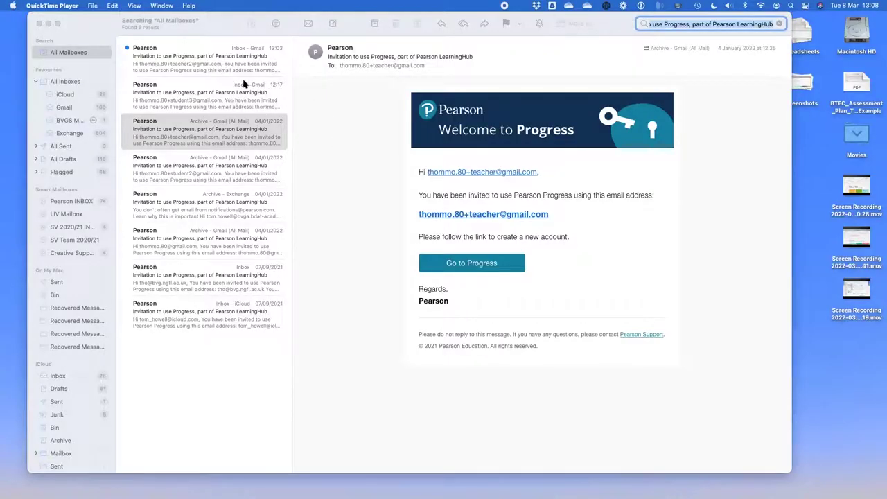
Open the newest Progress invitation email and follow its Go to Progress link
left_click(159, 66)
left_click(158, 64)
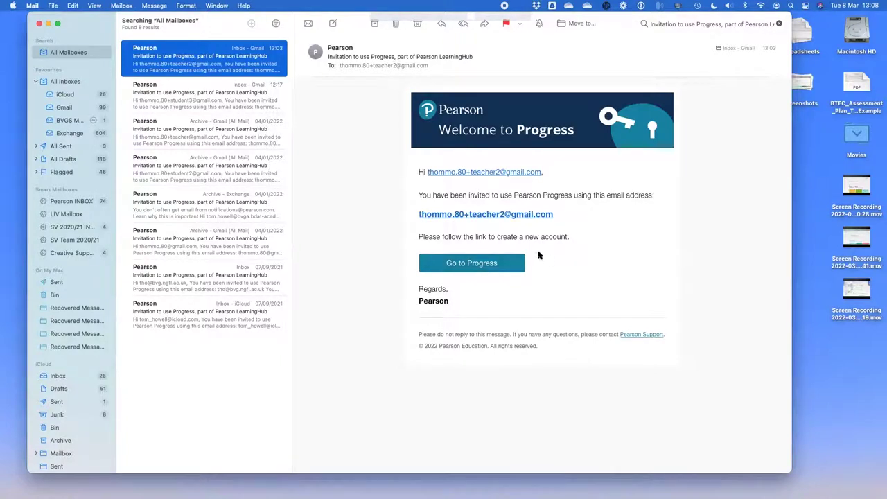
left_click(456, 268)
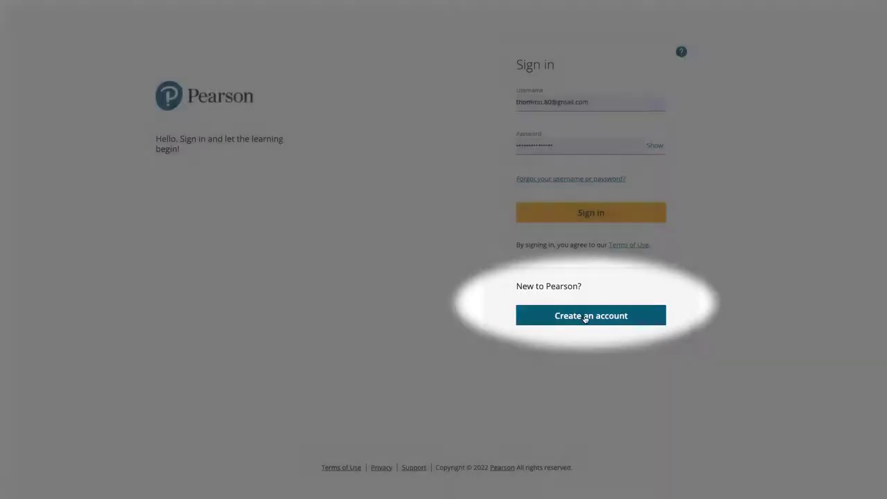
Start account creation, entering and confirming the invited e-mail address, correcting the domain to gmail.com
left_click(584, 316)
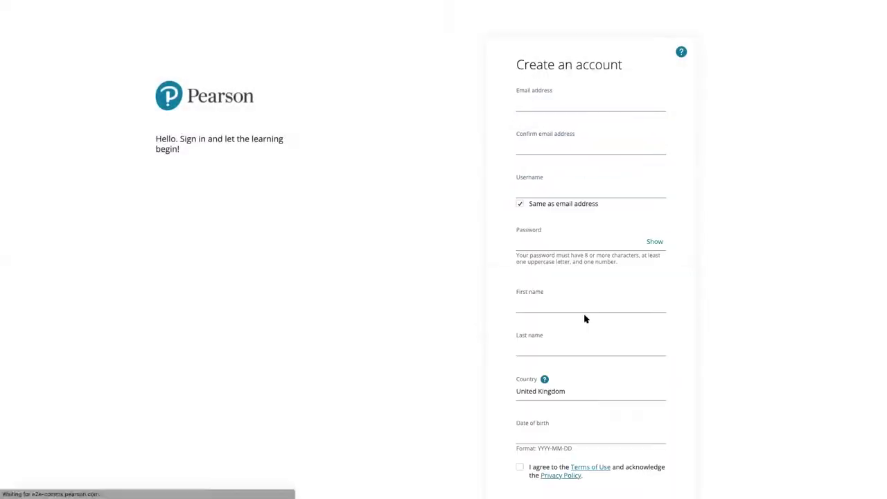
left_click(536, 105)
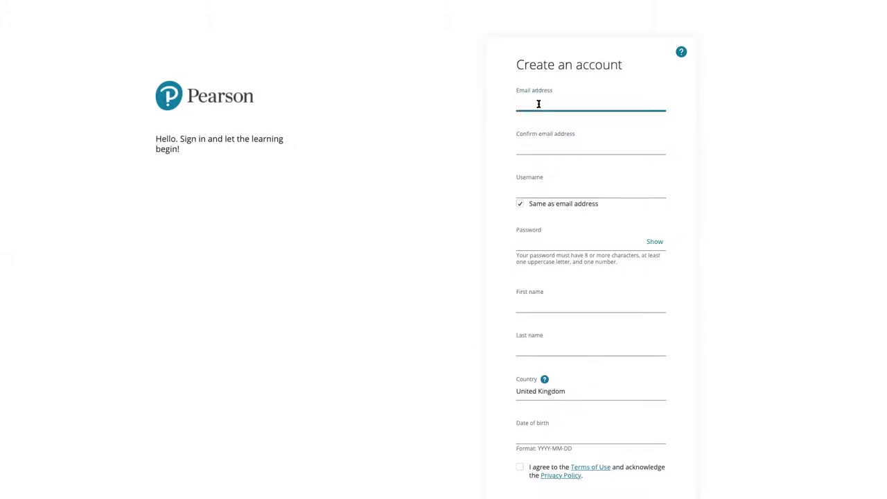
left_click(532, 145)
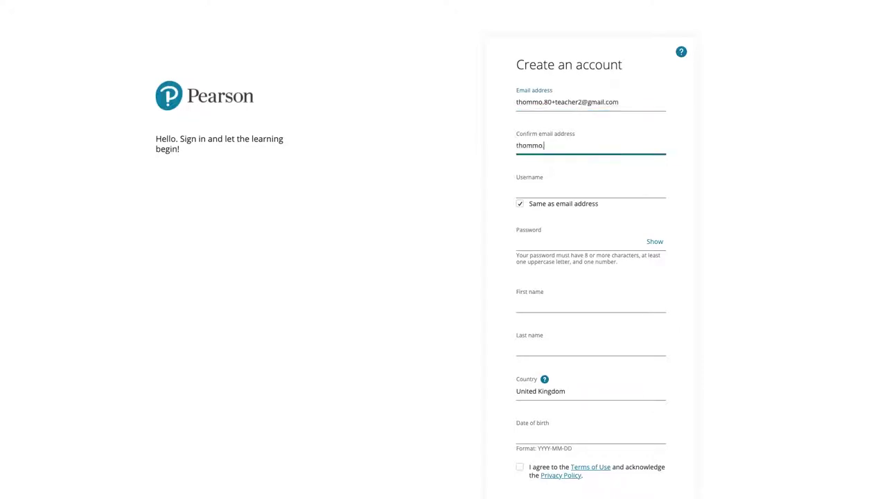
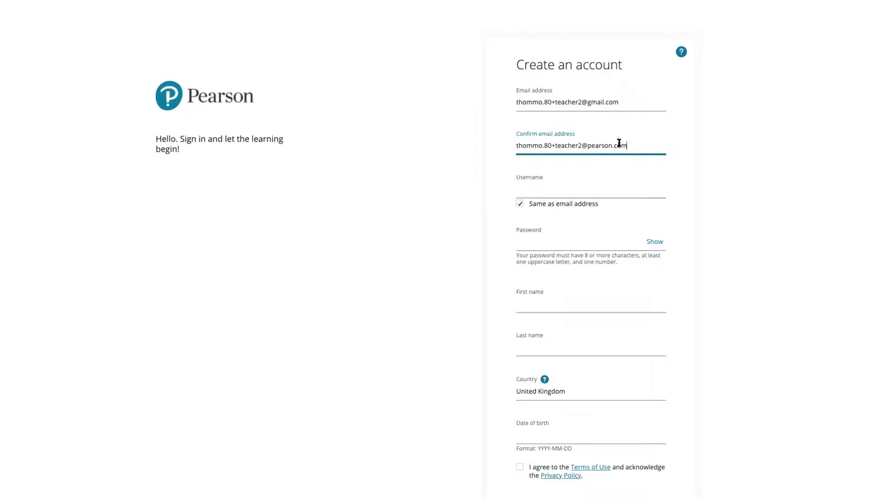
double_click(619, 143)
type("gmail.com")
Untick Same as email address, enter a custom username, and set the account password
left_click(554, 192)
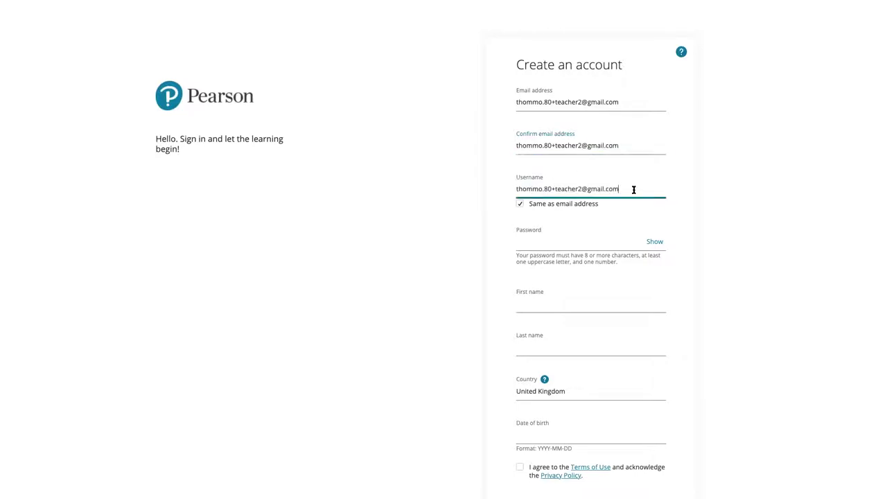
left_click_drag(618, 188, 519, 188)
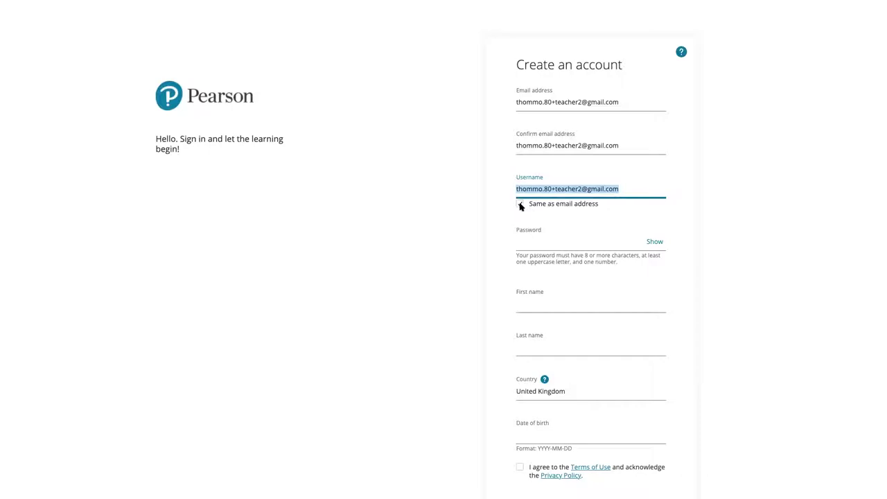
left_click(524, 197)
left_click(524, 198)
left_click(532, 188)
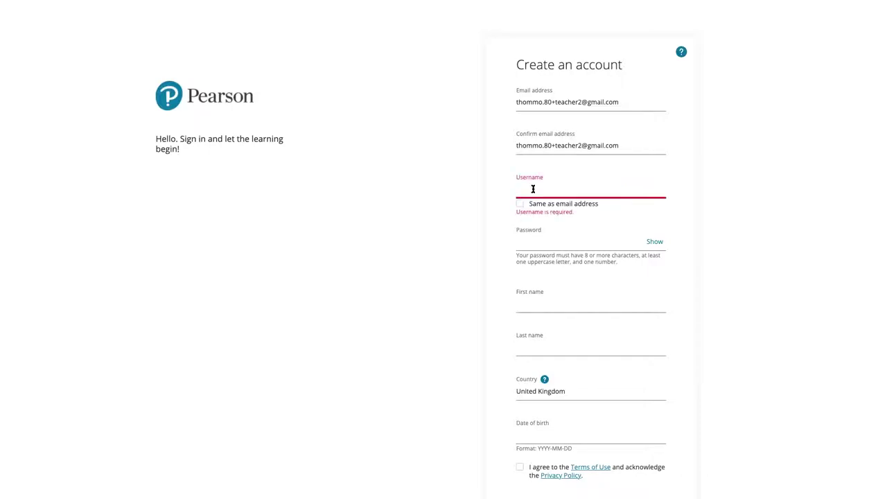
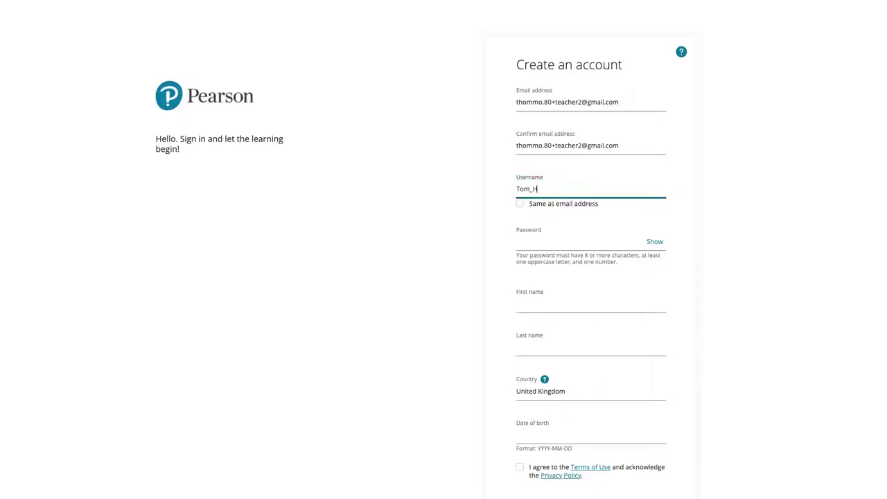
left_click(563, 242)
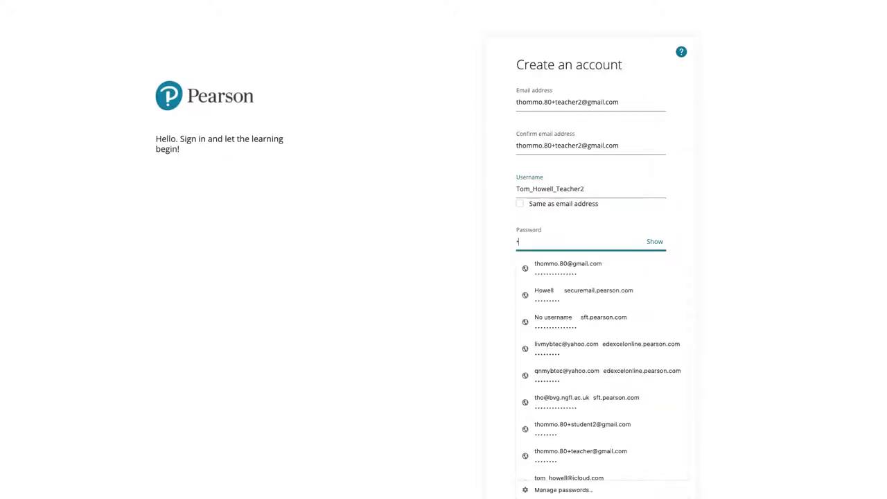
type("********")
left_click(702, 259)
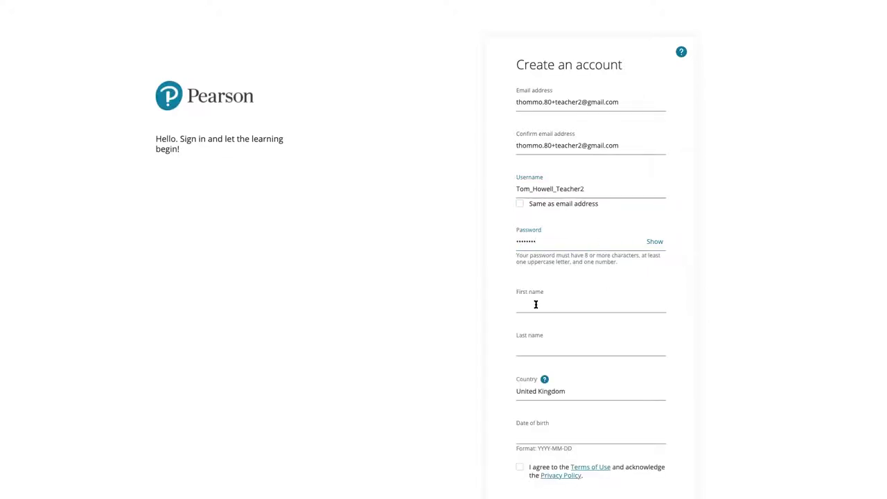
Fill in the teacher's first name and last name
left_click(529, 304)
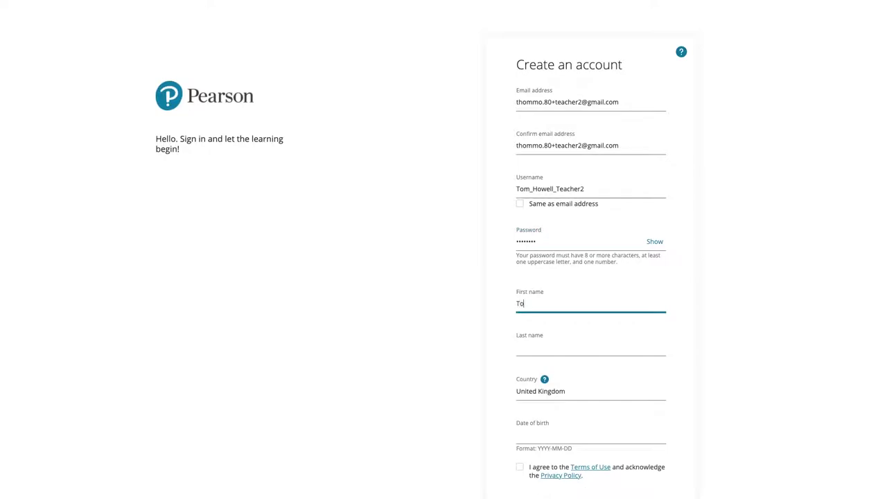
left_click(531, 346)
scroll(554, 348, "down", 1)
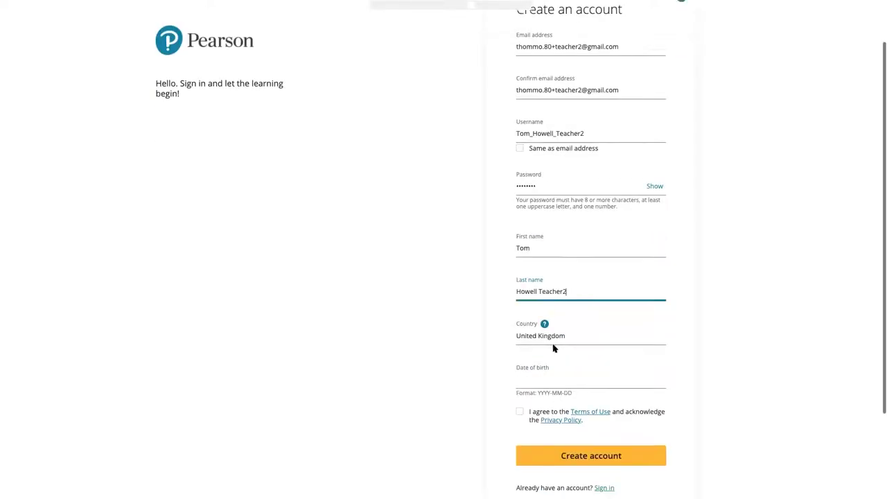
scroll(554, 348, "down", 2)
Enter the date of birth, accept the Terms of Use and Privacy Policy, and submit
left_click(541, 315)
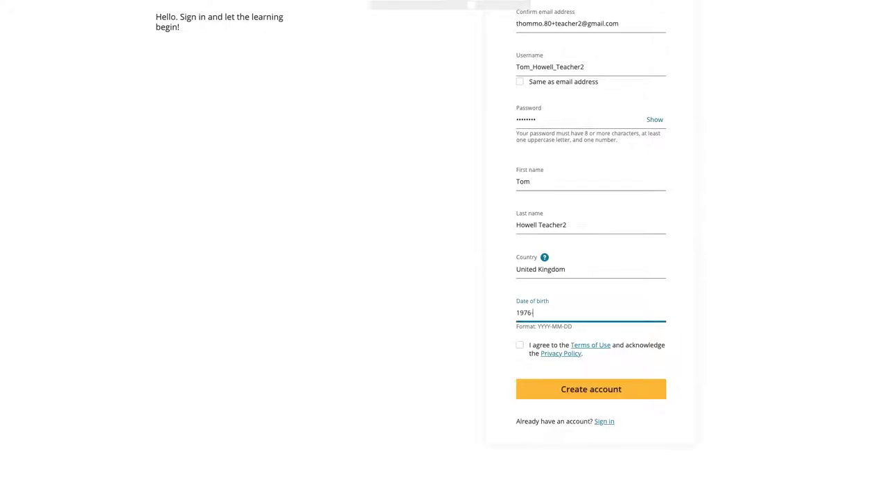
scroll(516, 348, "up", 1)
left_click(520, 353)
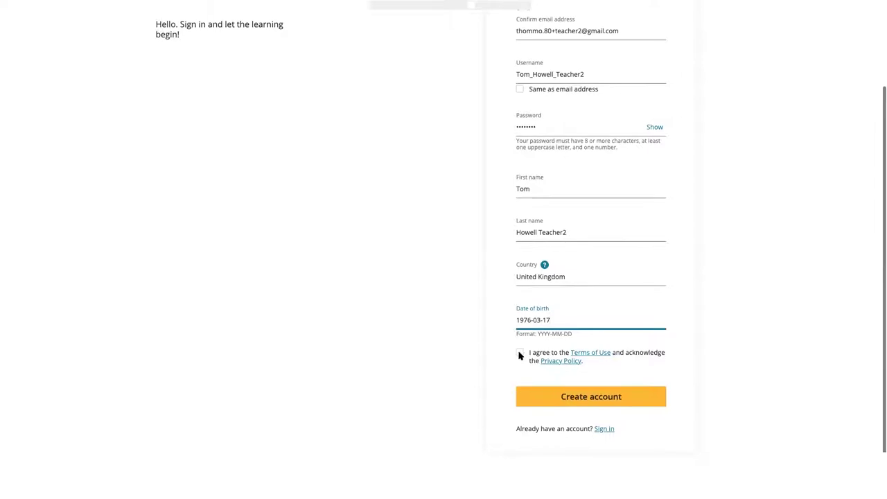
left_click(573, 399)
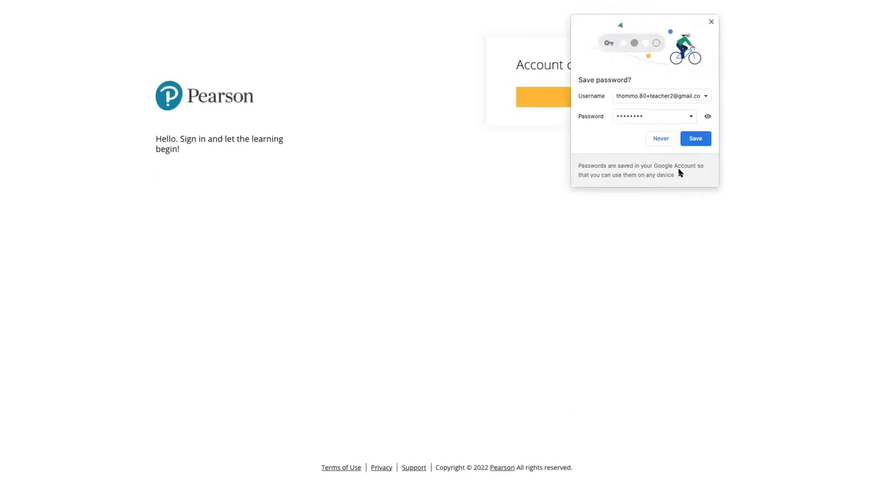
Decline saving the password, continue, and confirm skipping the mobile phone step
left_click(561, 174)
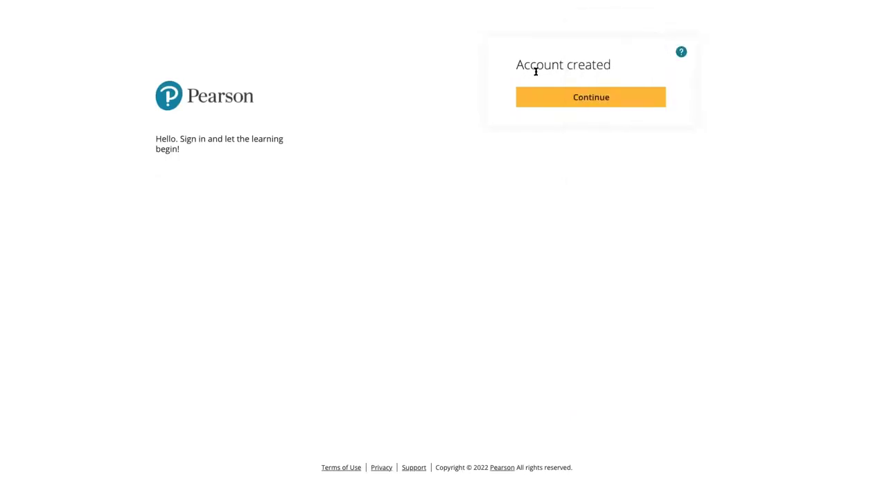
left_click(575, 104)
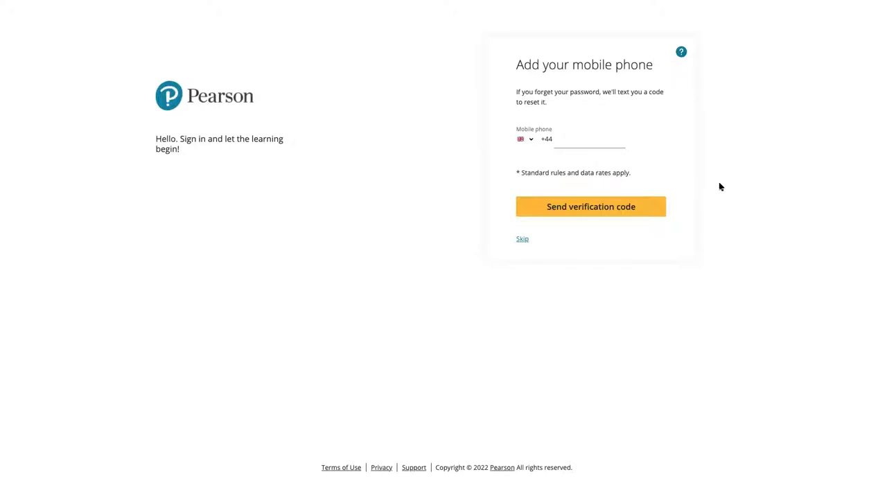
left_click(522, 239)
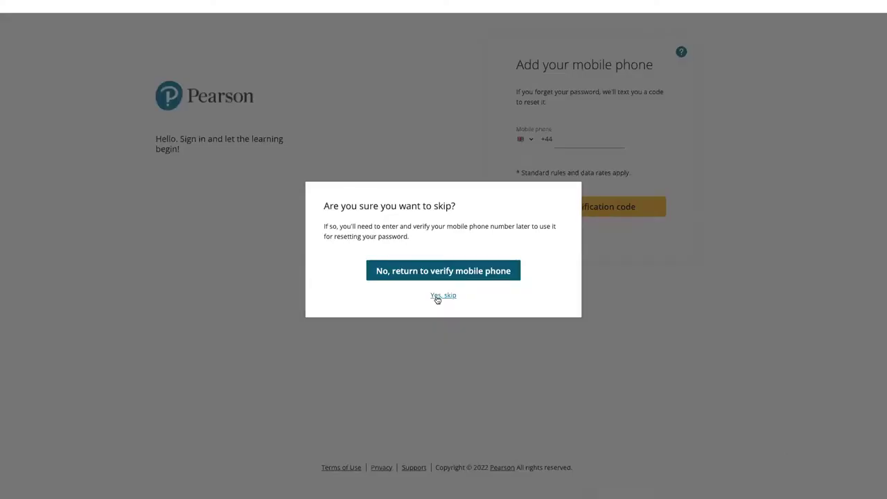
left_click(437, 298)
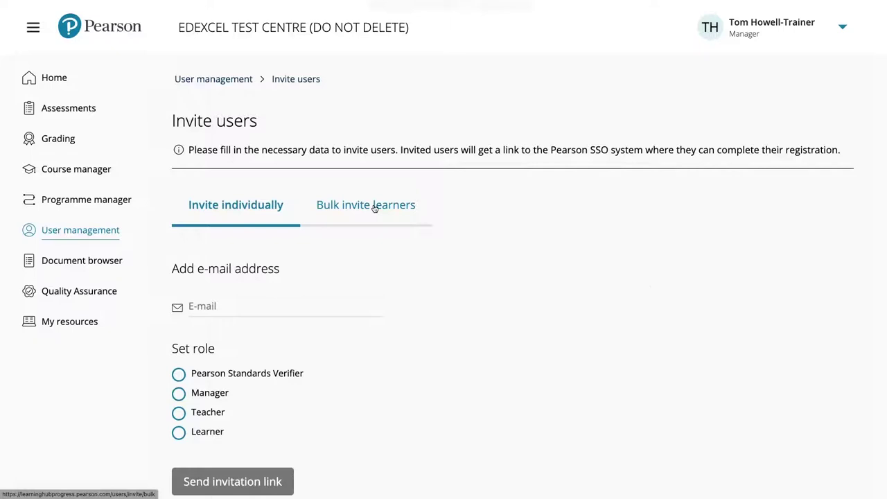
On the Bulk invite learners tab, download the Invitation Form file
left_click(374, 208)
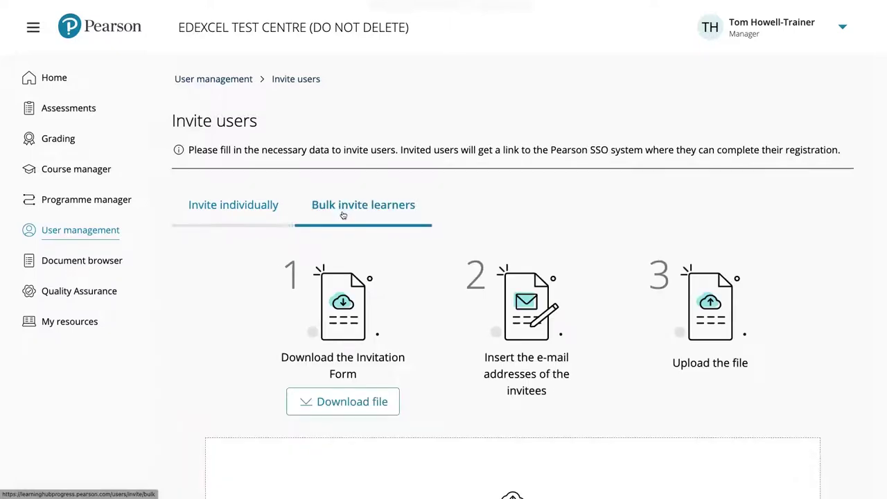
scroll(509, 211, "down", 1)
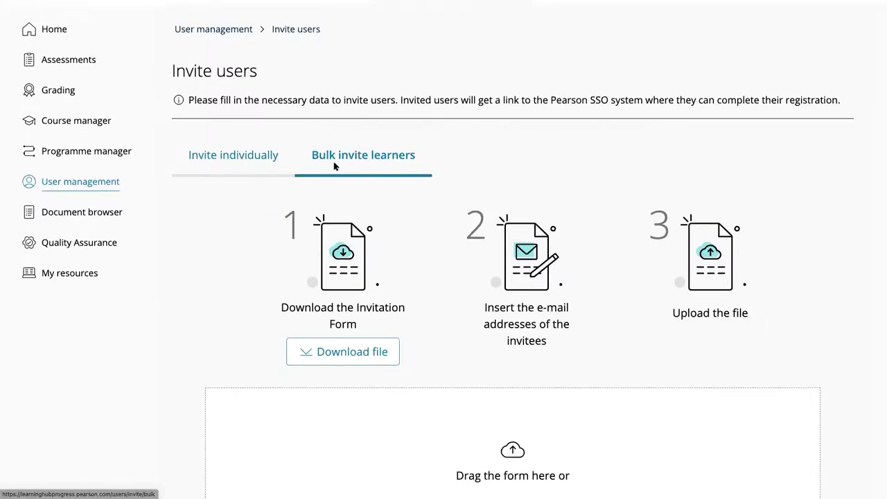
scroll(337, 166, "down", 2)
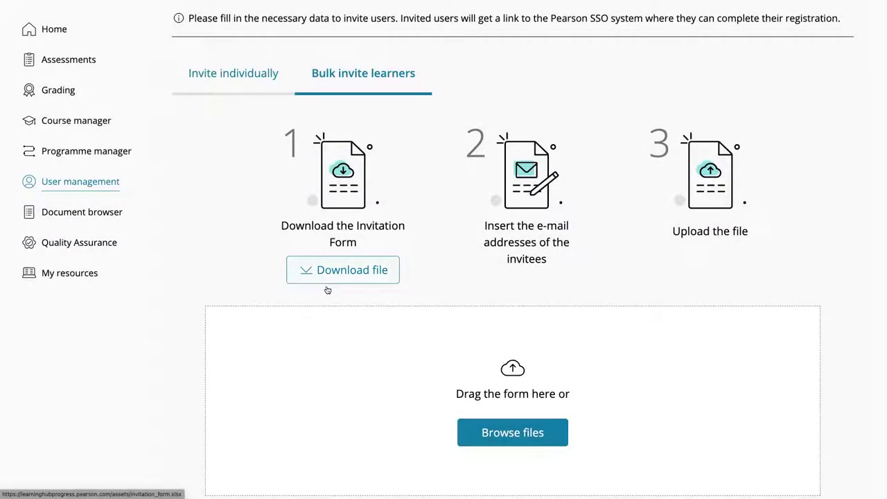
scroll(326, 289, "up", 1)
left_click(329, 289)
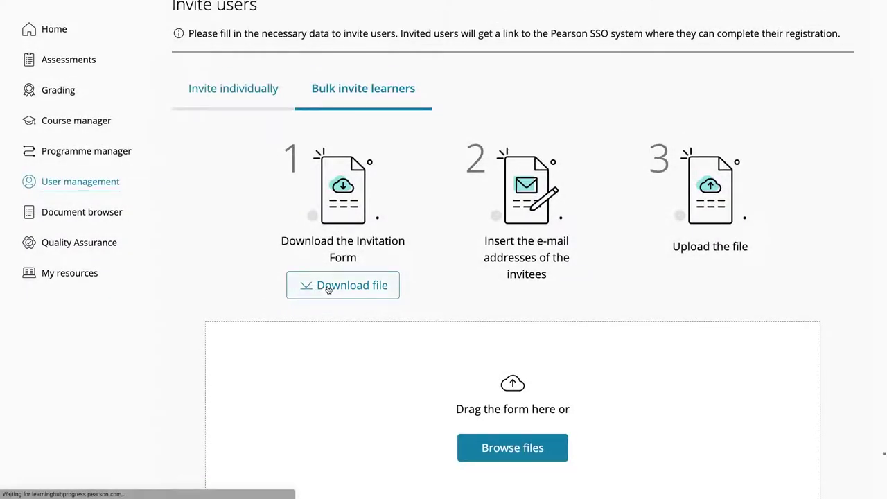
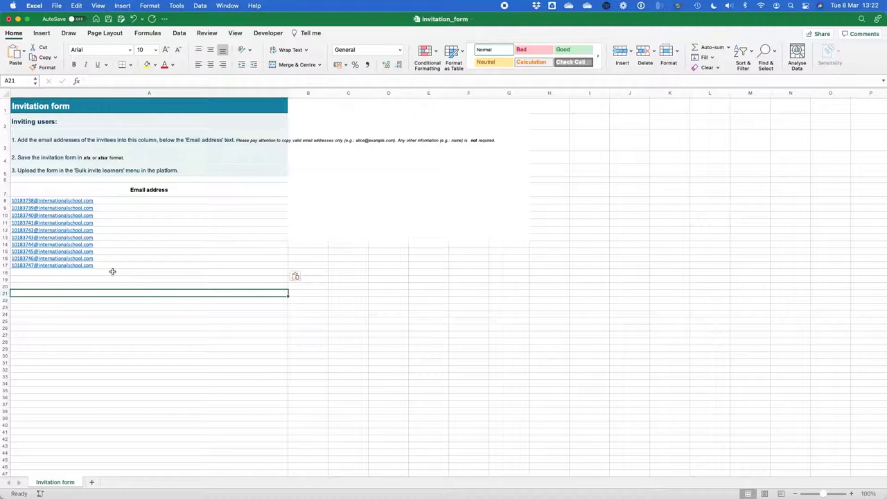
Save the invitation_form workbook in Excel and return to the Bulk invite learners page in Chrome
key("super+s")
key("super+Tab")
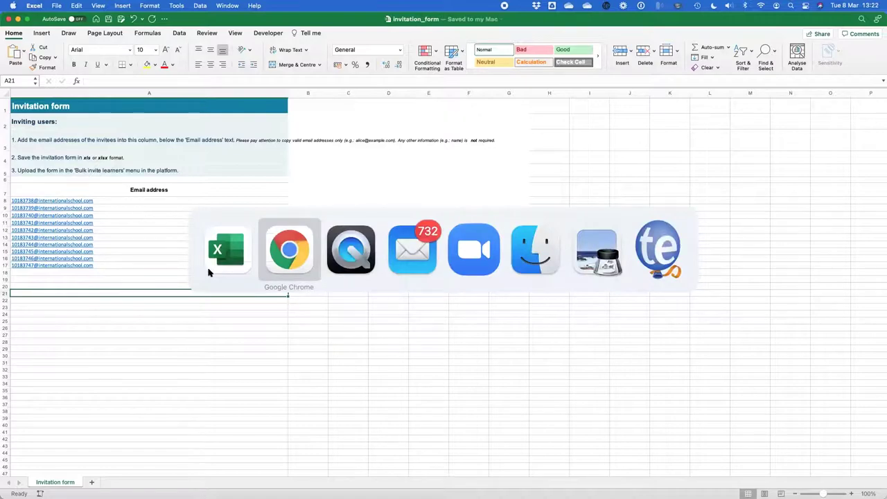
scroll(485, 371, "down", 2)
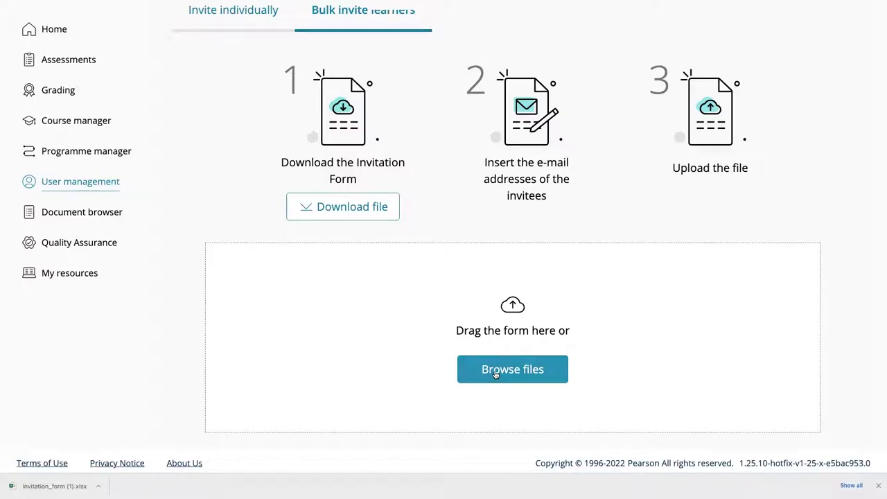
Upload invitation_form.xlsx from the Downloads folder
left_click(482, 371)
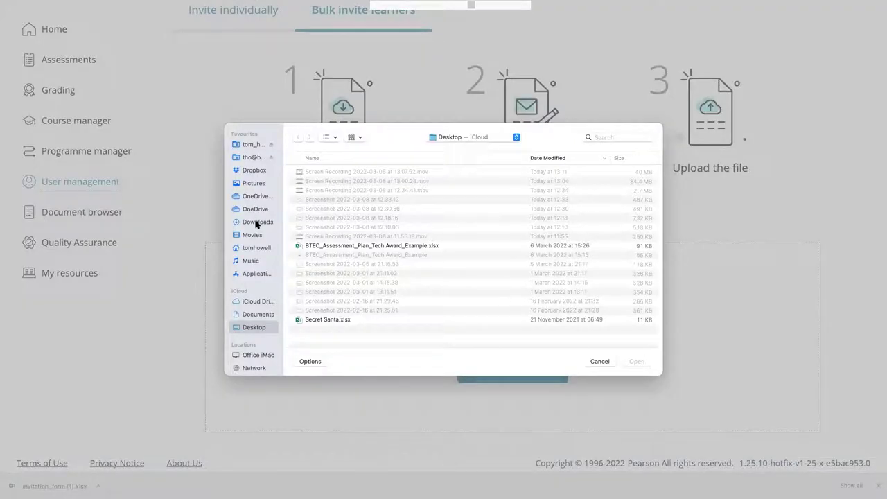
left_click(256, 222)
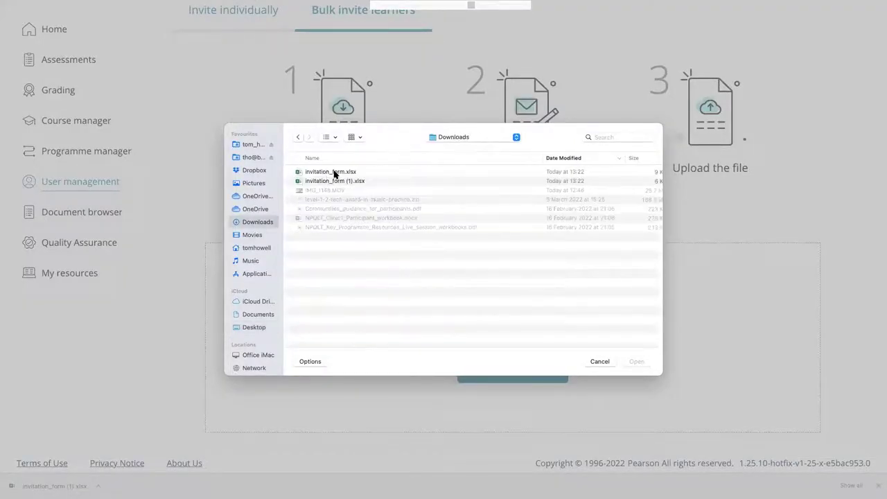
left_click(335, 174)
left_click(634, 362)
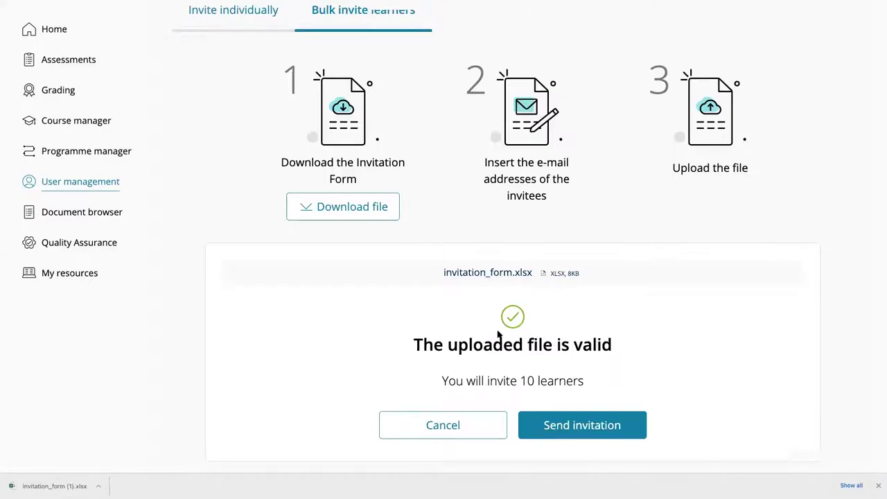
Send invitations to the 10 learners listed and dismiss the success message
scroll(499, 333, "down", 1)
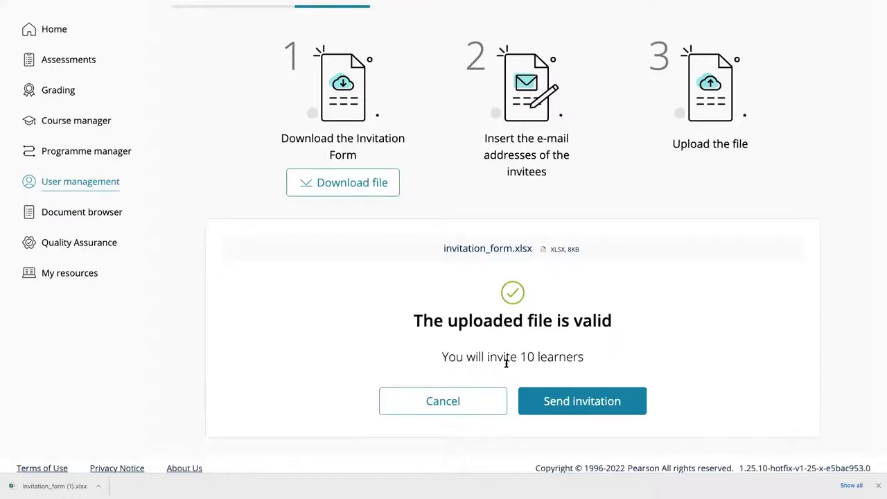
left_click(580, 407)
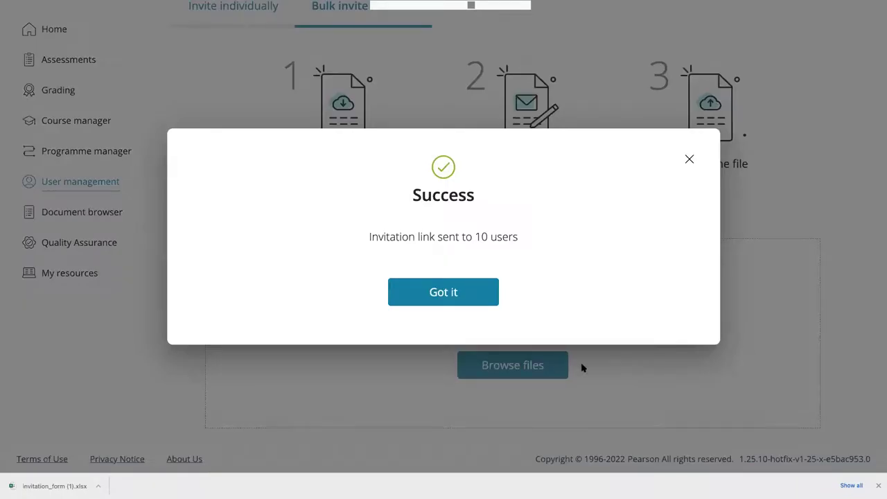
left_click(458, 294)
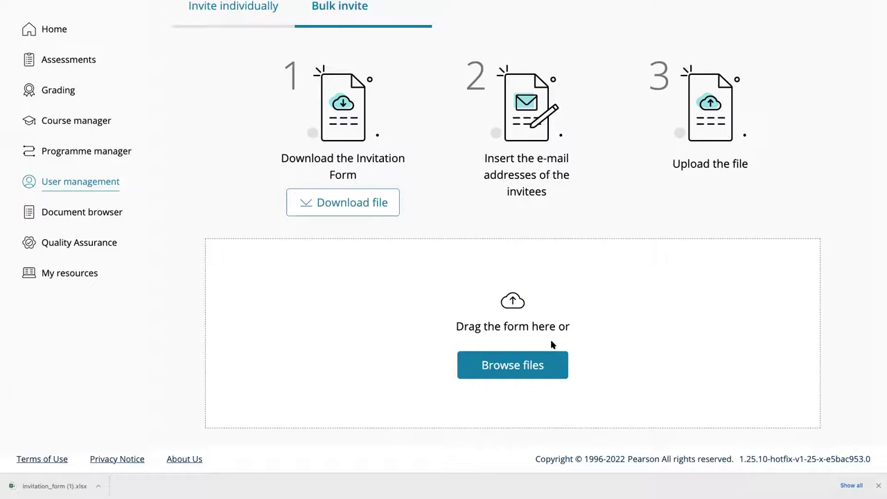
Scroll back up the bulk invite page to head back to the Home dashboard
scroll(546, 341, "up", 1)
scroll(546, 341, "up", 3)
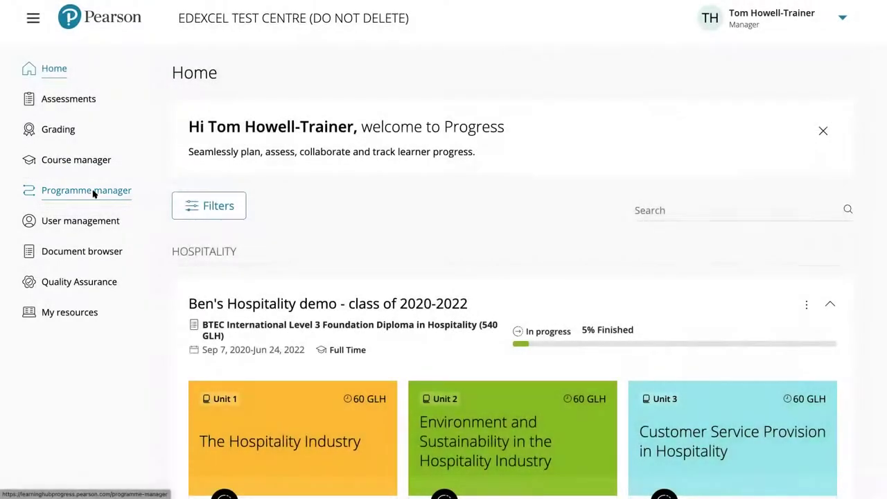
Open the Programme manager list of programme templates
left_click(92, 194)
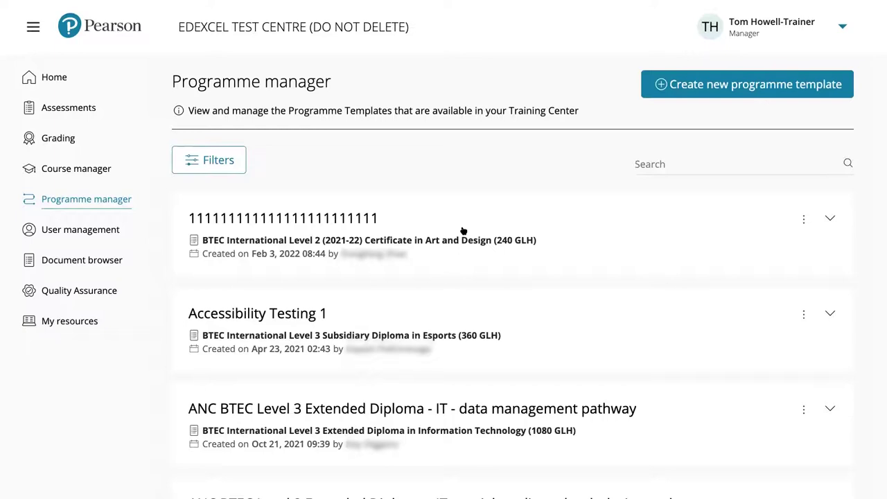
scroll(463, 231, "down", 2)
scroll(463, 230, "up", 2)
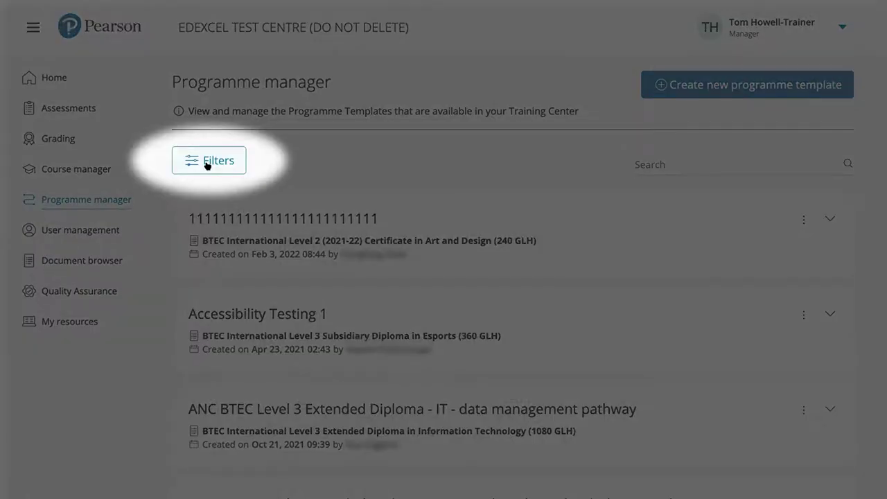
Open and close the Filters, then search the templates for 'music'
left_click(207, 165)
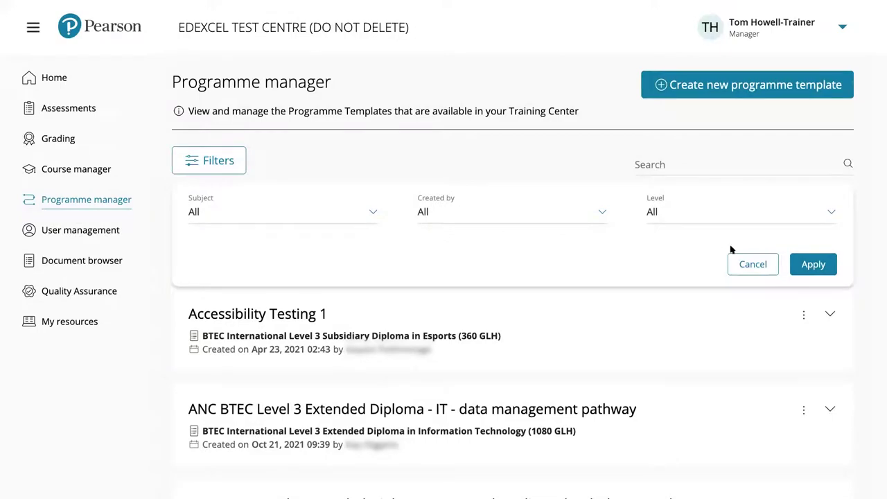
left_click(651, 165)
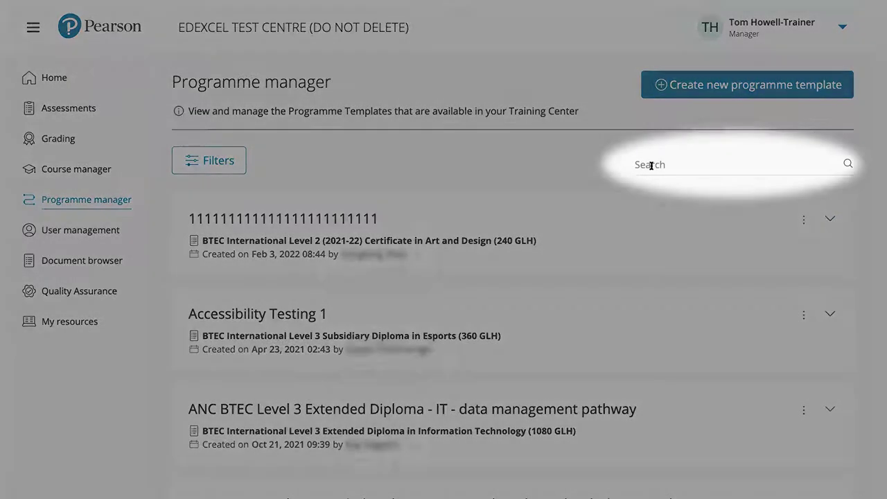
left_click(671, 165)
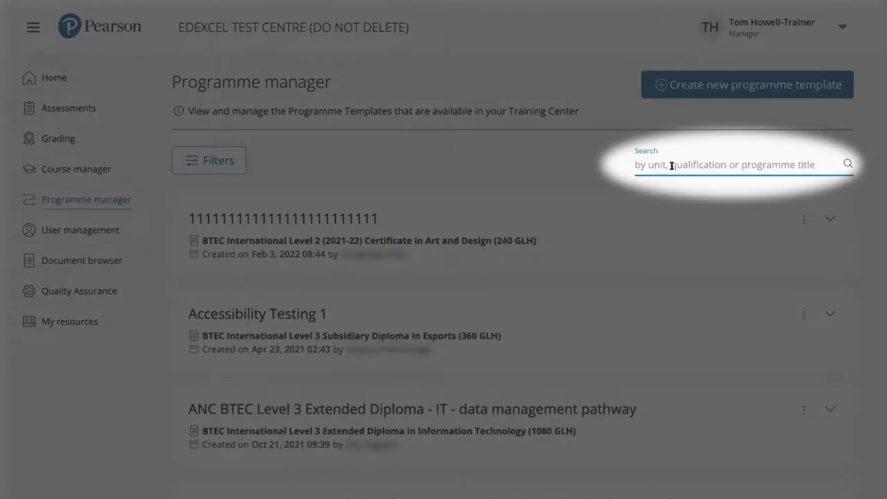
type("music")
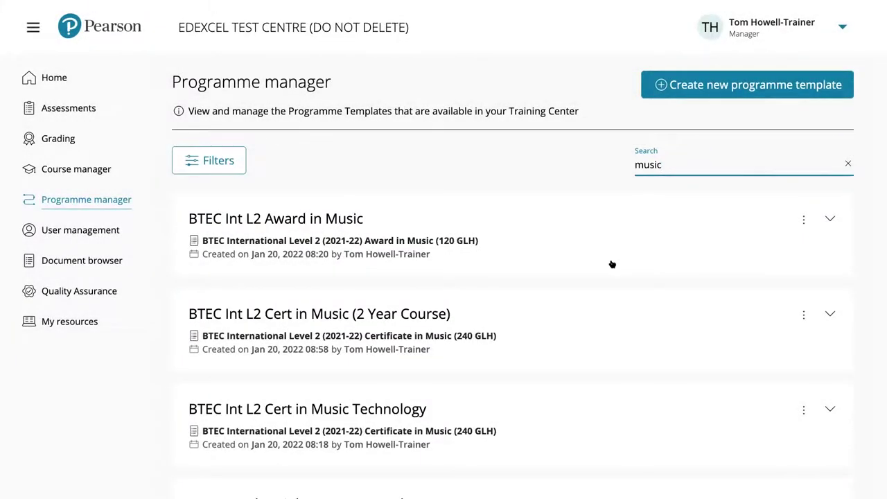
scroll(612, 262, "down", 2)
scroll(839, 158, "up", 2)
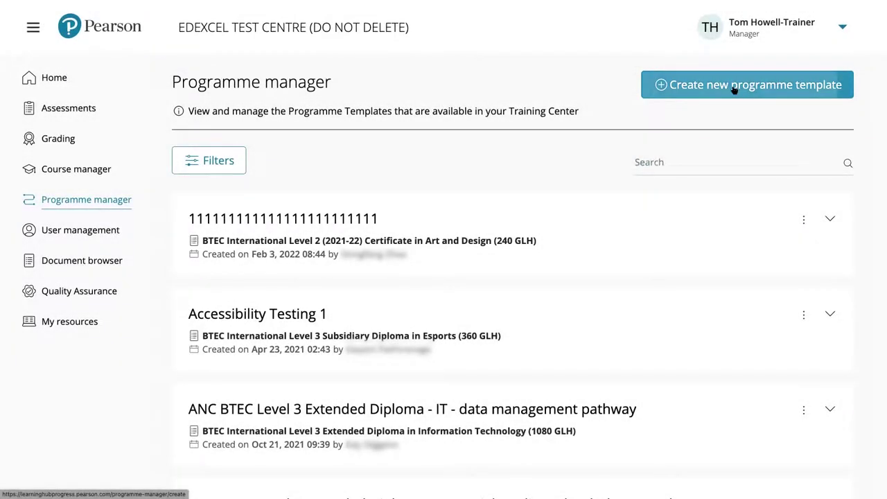
Start a new programme template and browse the available qualification families
left_click(724, 88)
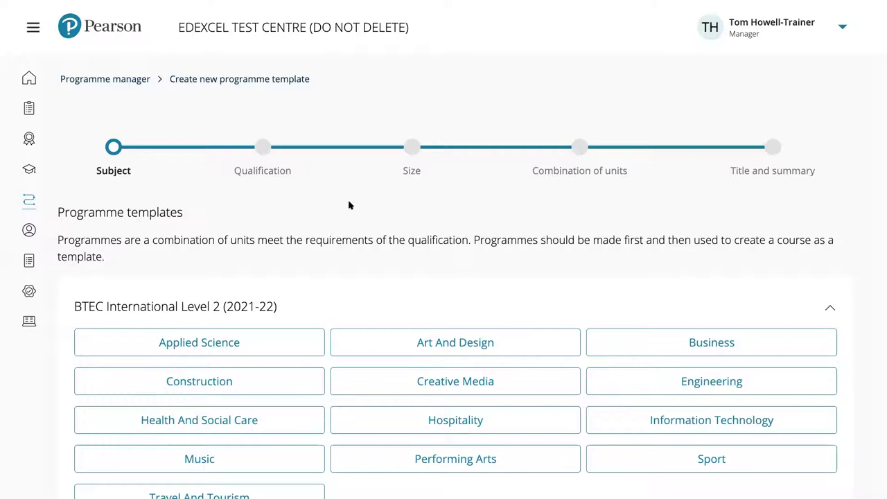
scroll(348, 204, "down", 1)
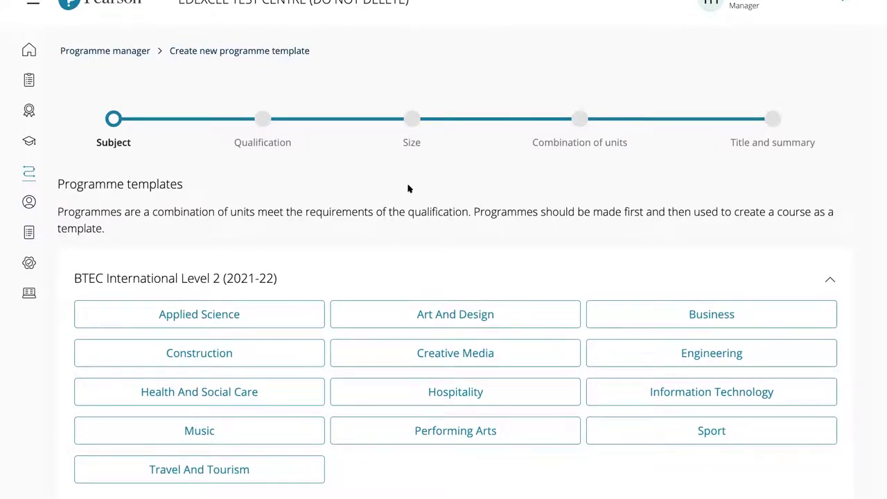
scroll(408, 189, "down", 2)
scroll(410, 197, "down", 5)
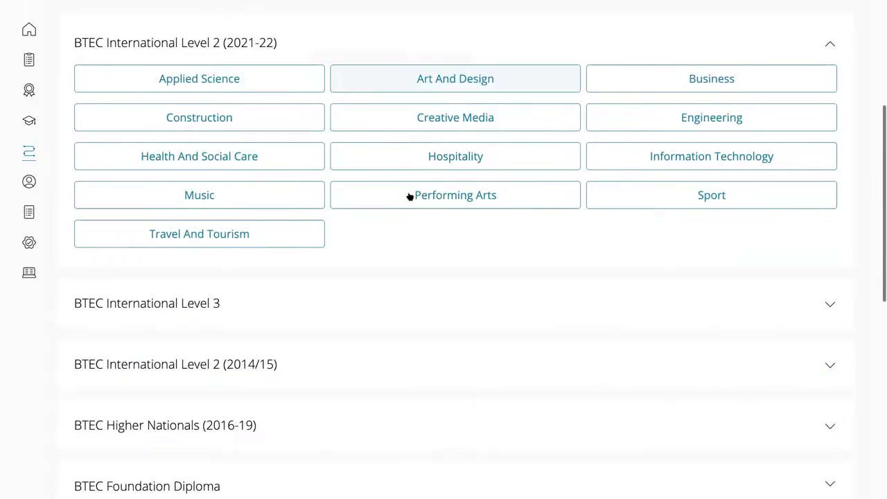
scroll(409, 196, "down", 4)
scroll(409, 196, "down", 4)
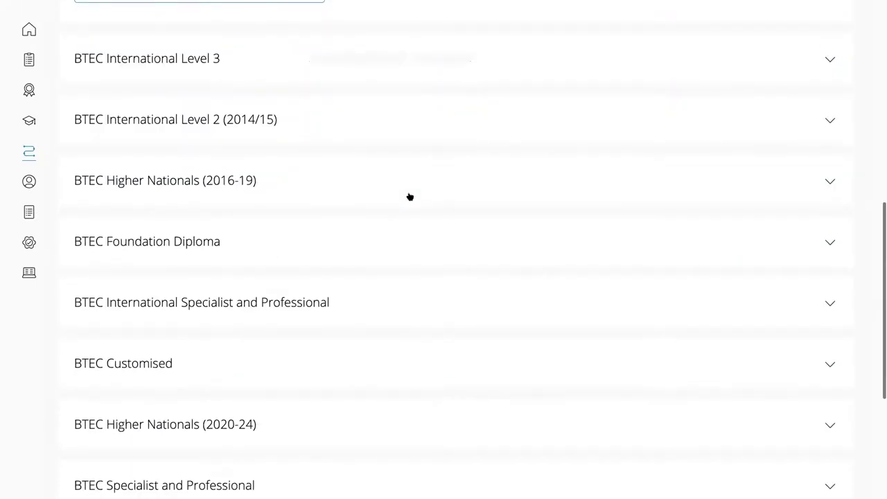
scroll(410, 196, "down", 4)
scroll(410, 197, "down", 3)
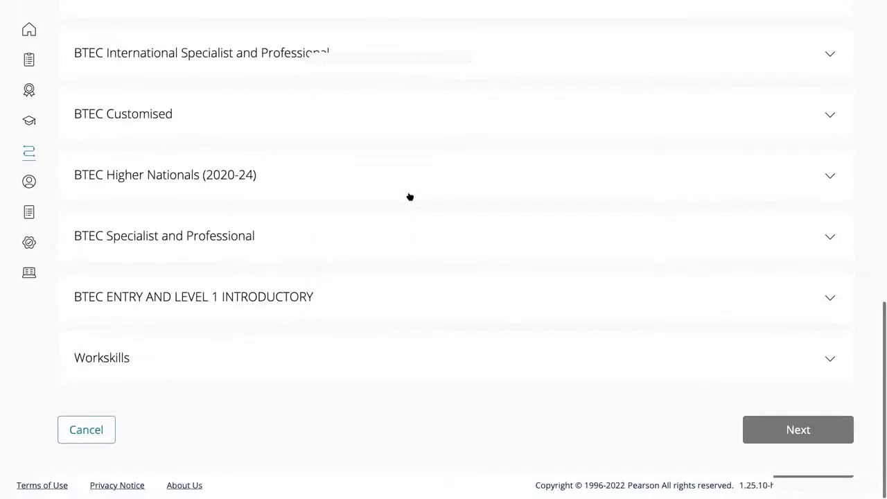
scroll(410, 196, "up", 2)
scroll(409, 197, "up", 1)
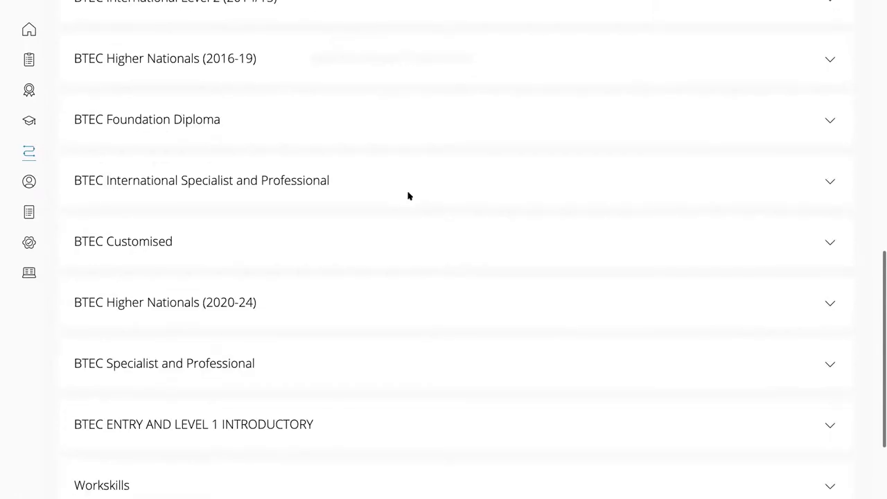
scroll(408, 196, "up", 3)
scroll(409, 196, "up", 3)
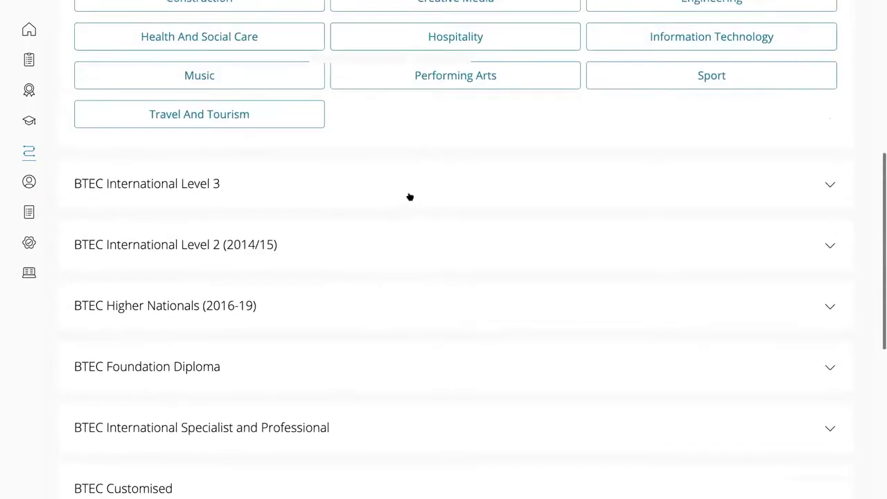
scroll(410, 196, "up", 3)
scroll(840, 137, "up", 1)
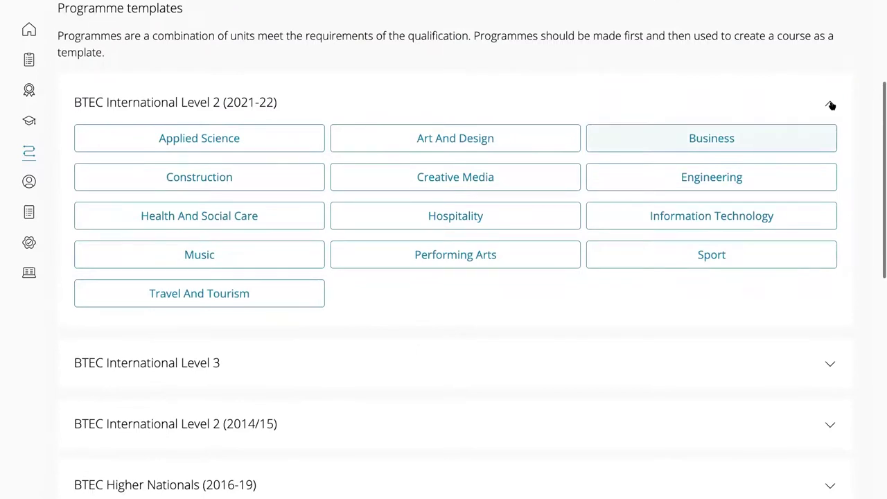
Collapse and re-expand the BTEC International Level 2 (2021-22) subject list
left_click(830, 104)
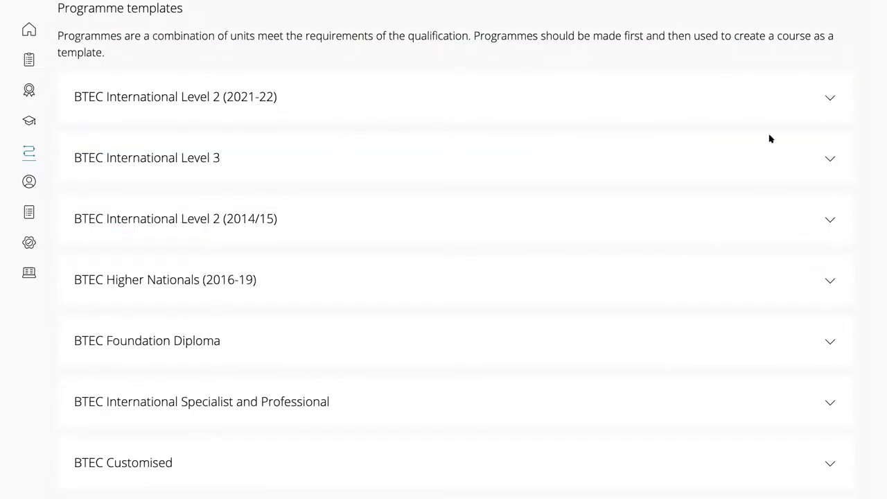
scroll(767, 173, "up", 1)
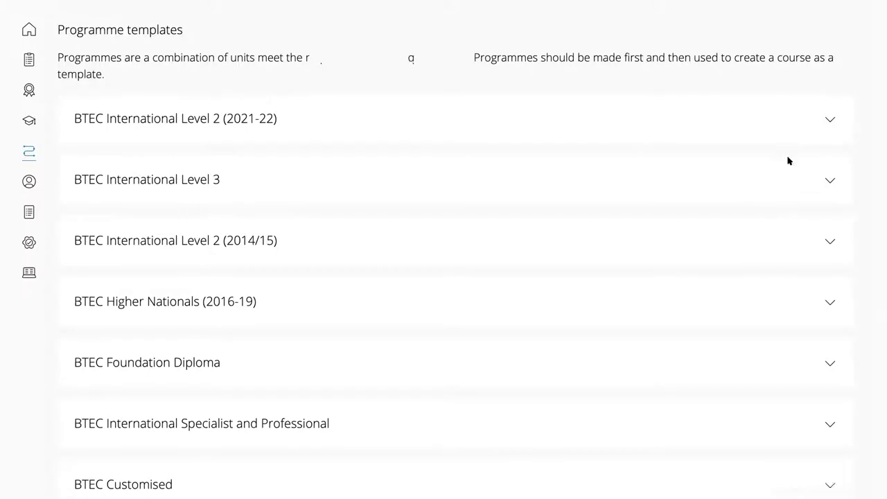
scroll(823, 186, "up", 1)
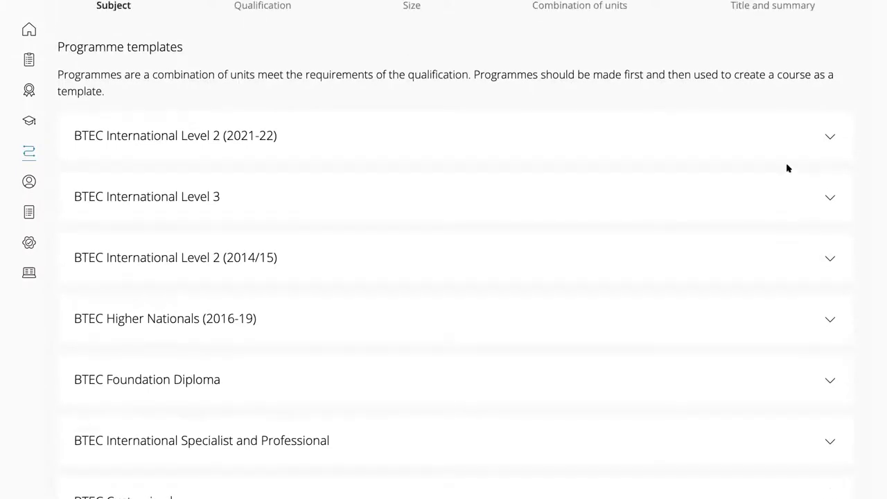
scroll(703, 176, "up", 2)
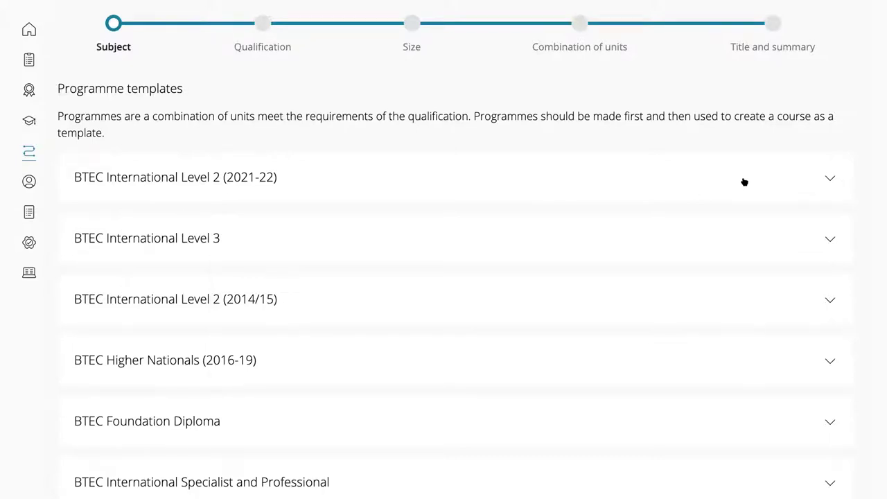
scroll(744, 181, "up", 1)
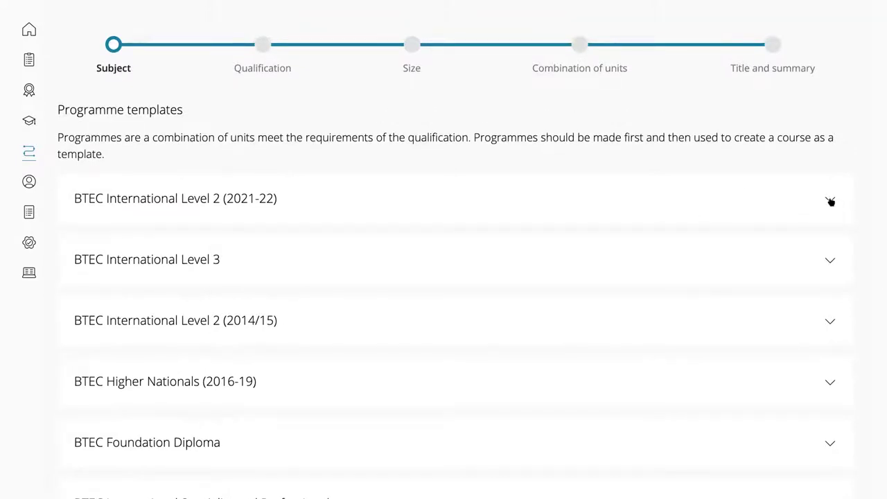
left_click(830, 201)
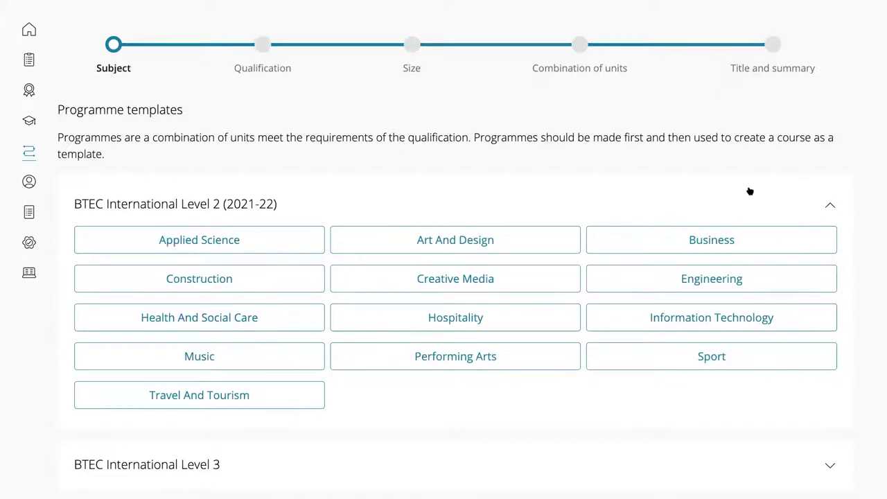
scroll(749, 191, "down", 1)
scroll(590, 136, "down", 1)
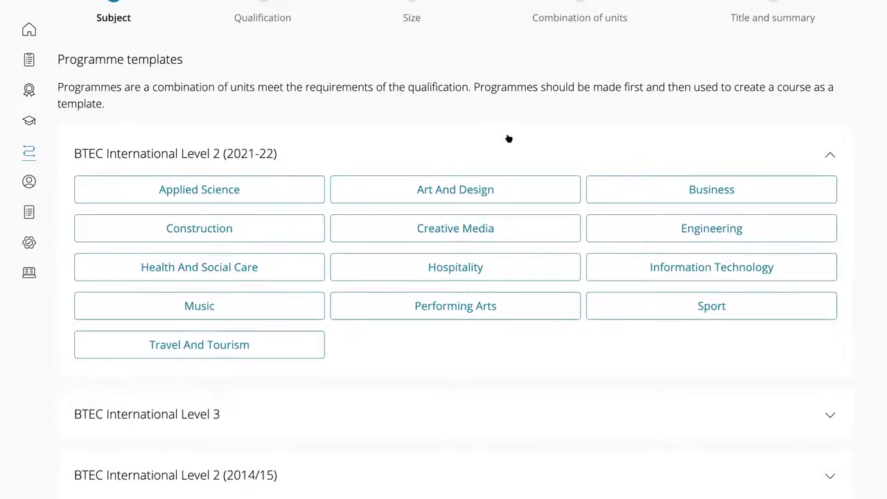
Select Music under BTEC International Level 2 (2021-22)
left_click(203, 311)
left_click(203, 311)
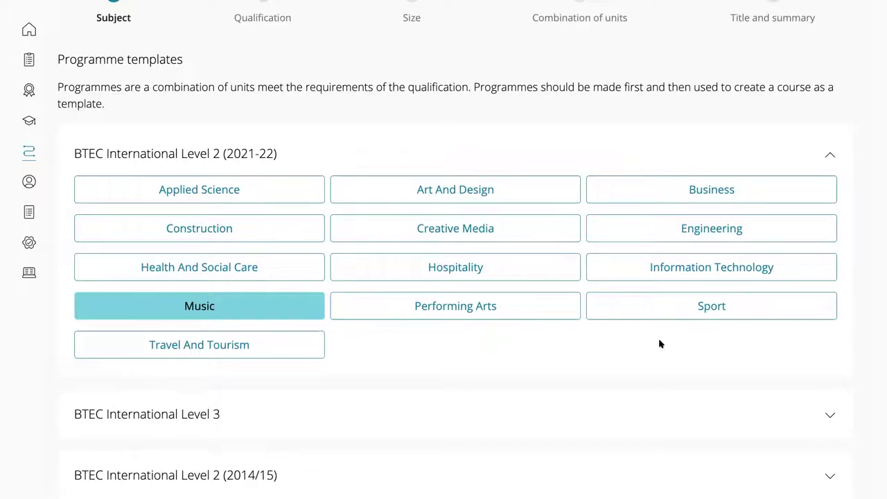
scroll(765, 332, "down", 1)
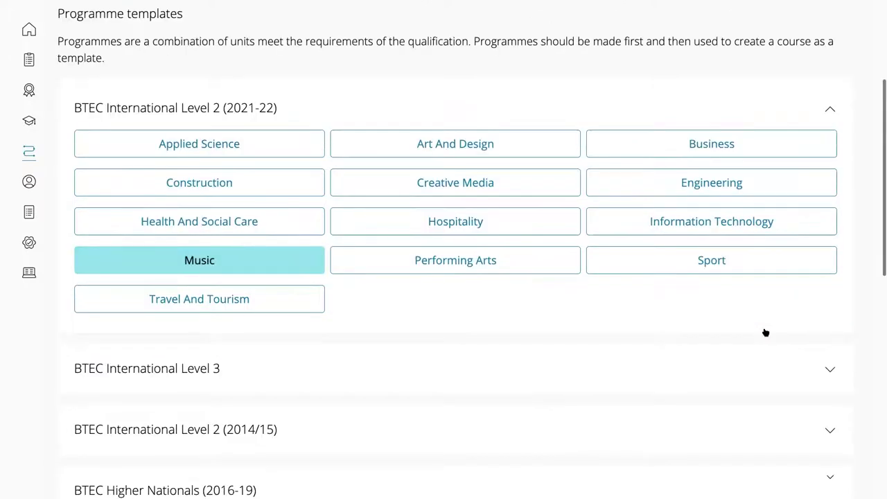
scroll(765, 333, "down", 4)
scroll(768, 309, "down", 2)
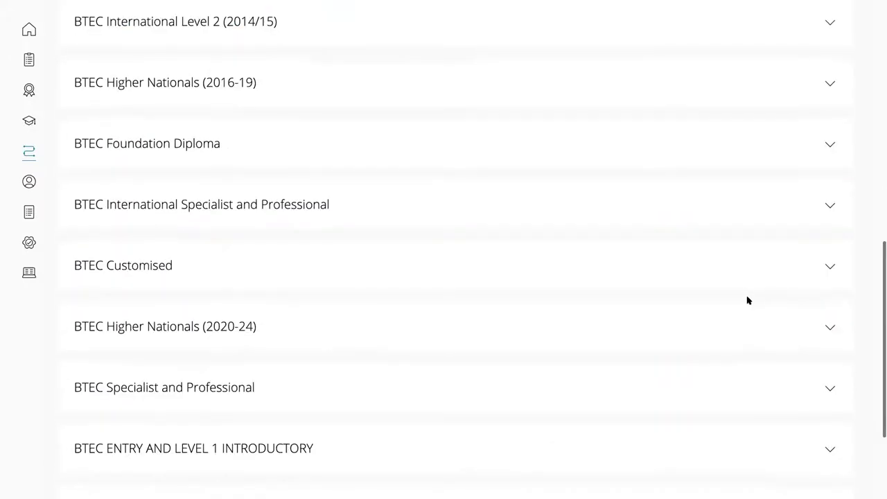
scroll(747, 299, "down", 2)
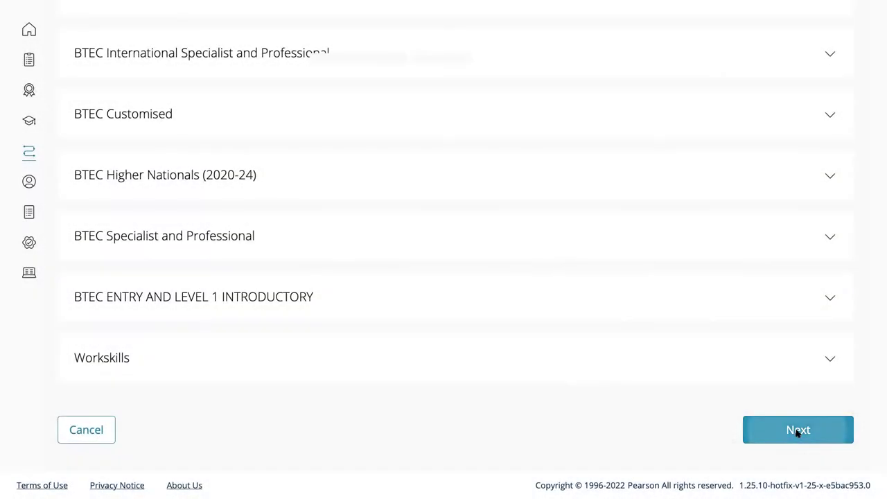
Select the Music qualification for the template
left_click(798, 431)
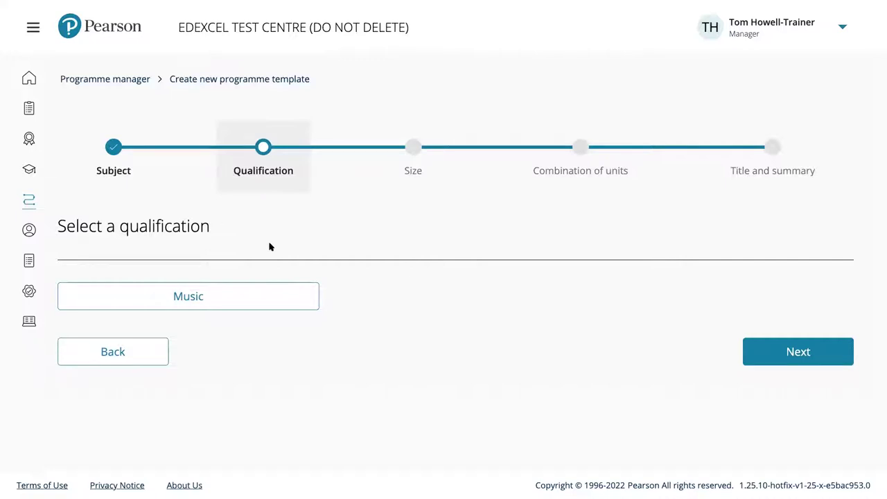
left_click(205, 301)
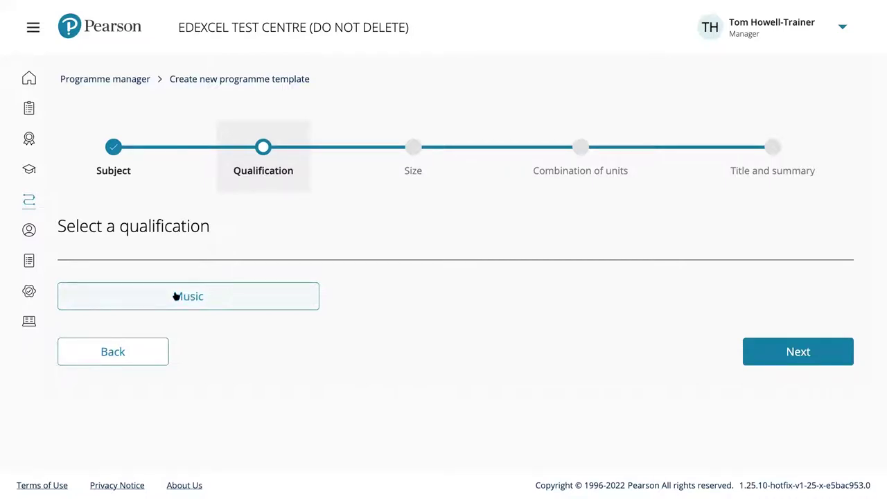
left_click(175, 296)
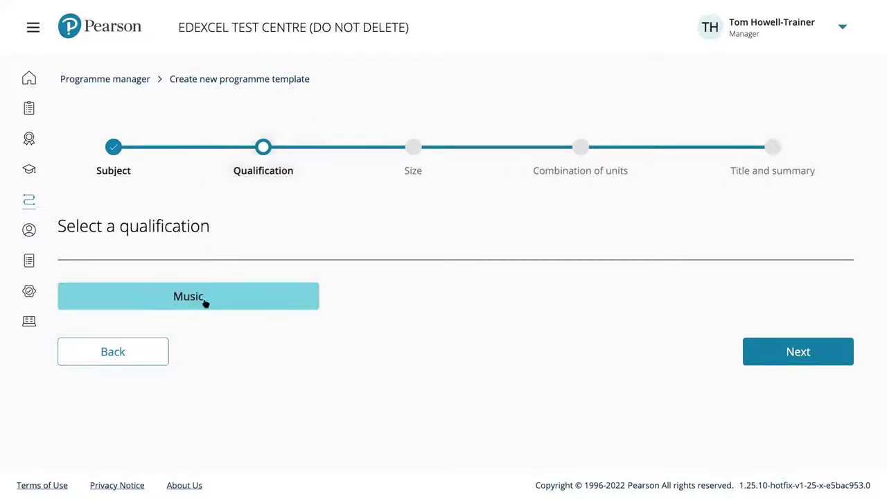
Choose the Certificate (240 GLH) size and continue to Combination of units
left_click(794, 352)
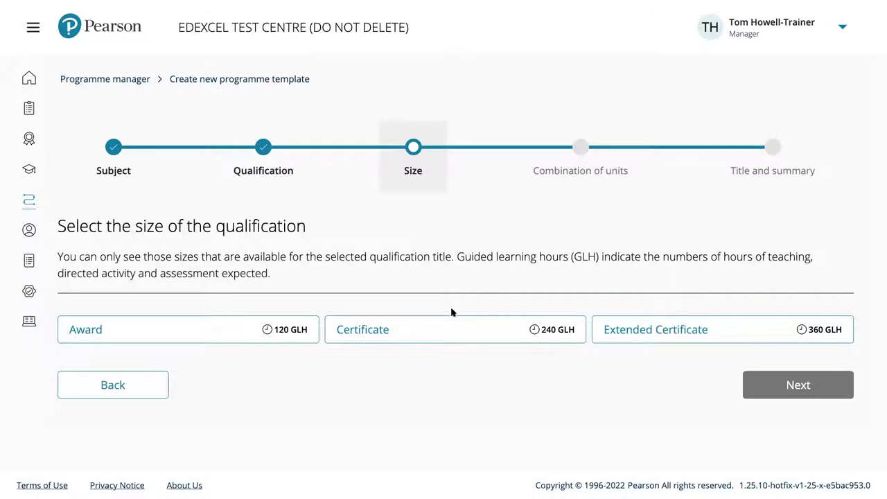
left_click(426, 333)
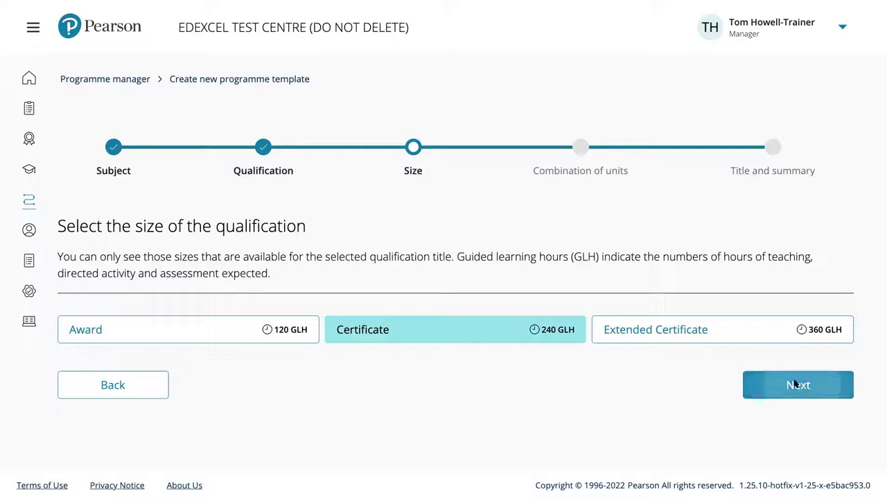
left_click(796, 385)
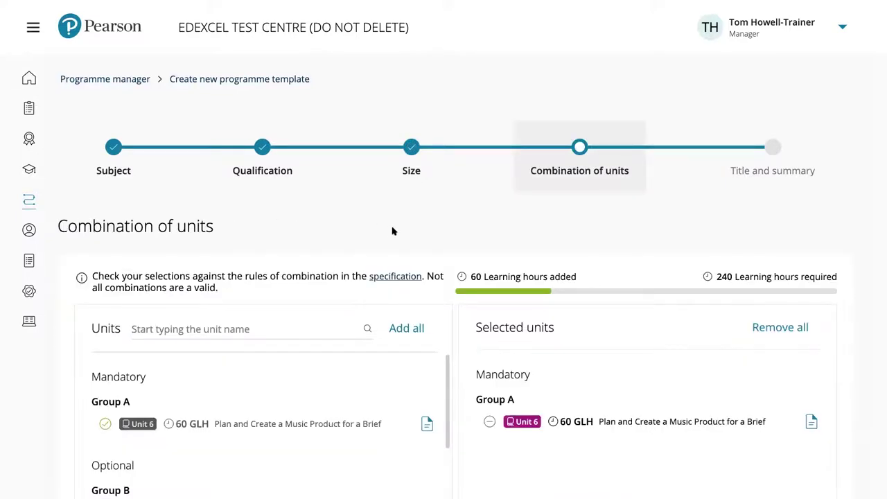
scroll(392, 231, "down", 1)
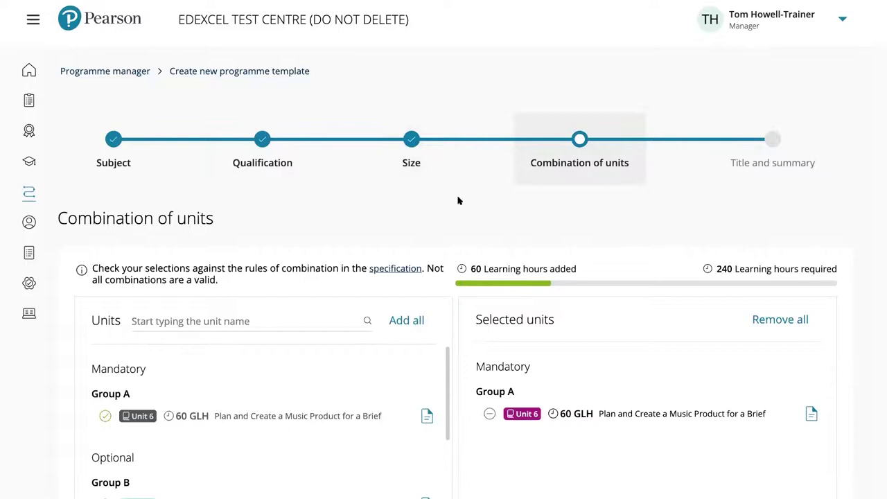
scroll(458, 200, "down", 1)
scroll(458, 201, "down", 1)
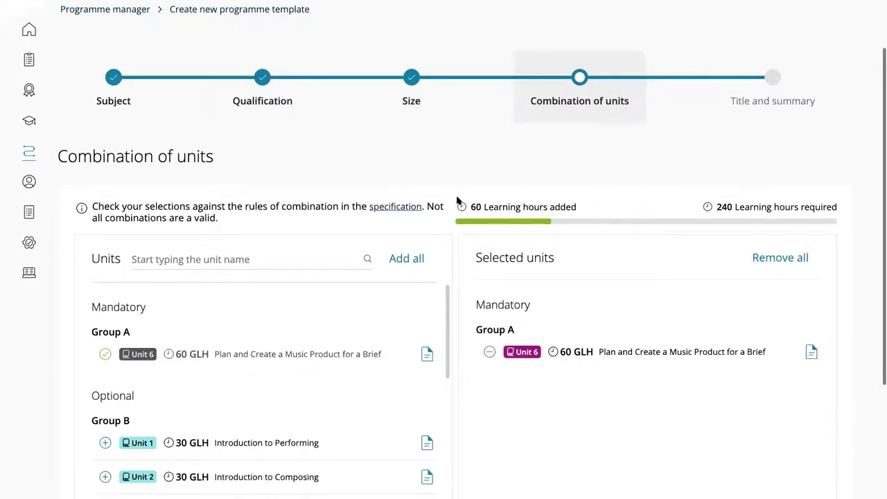
scroll(461, 202, "down", 2)
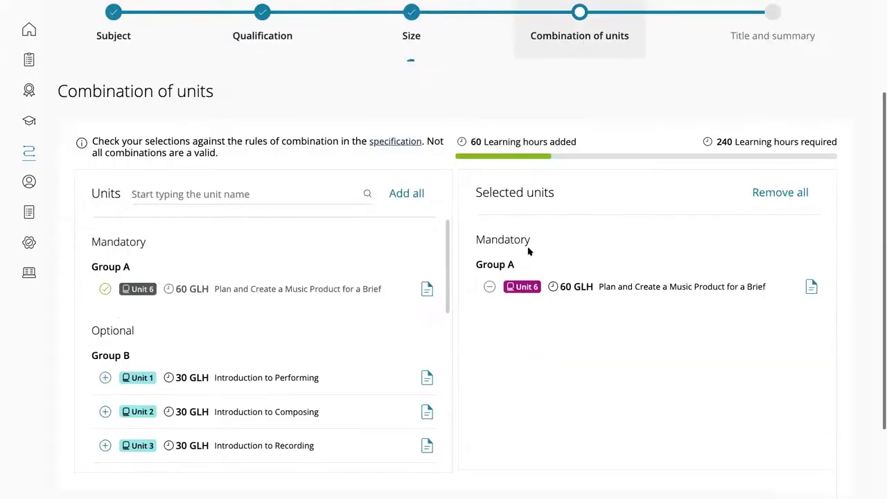
scroll(528, 251, "down", 2)
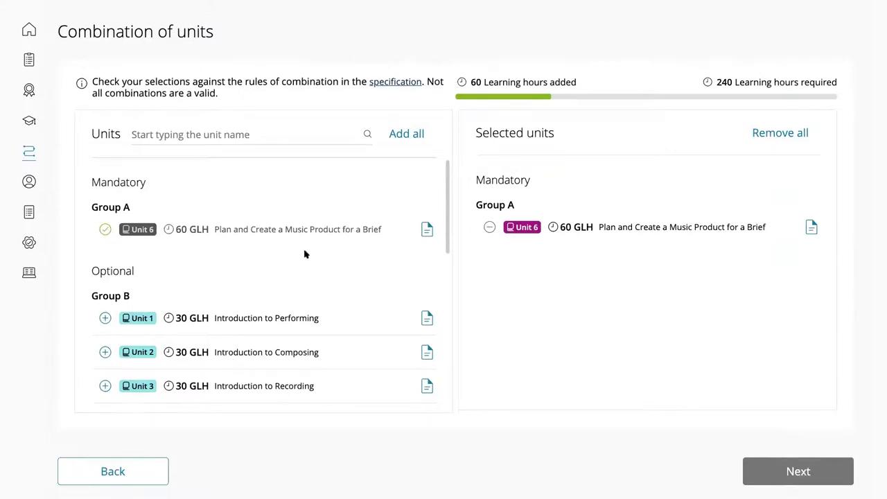
scroll(305, 254, "down", 1)
scroll(305, 254, "down", 2)
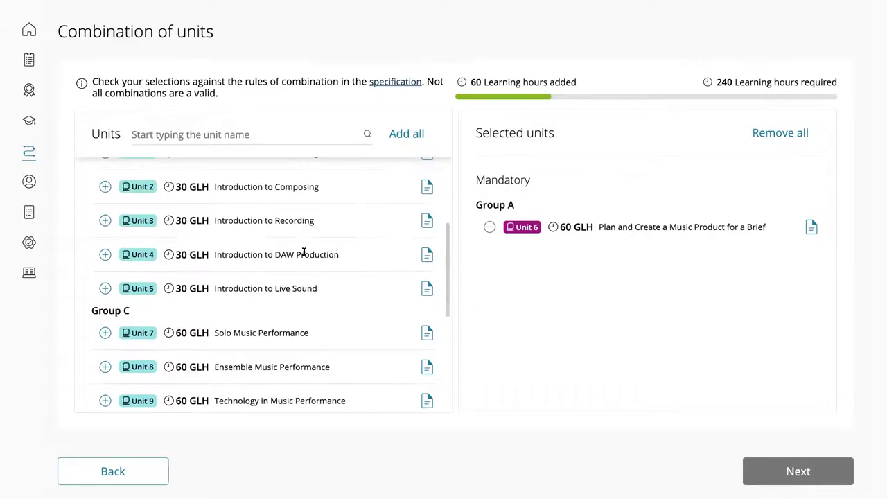
scroll(303, 253, "down", 2)
scroll(303, 254, "down", 2)
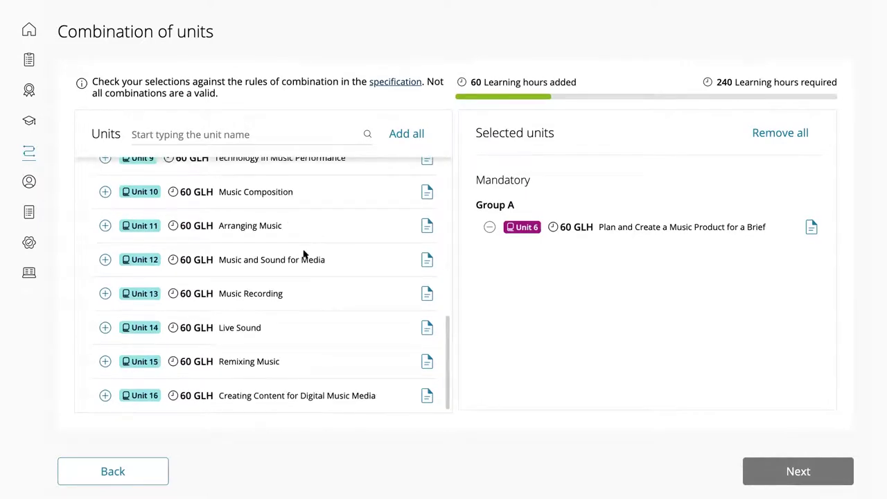
scroll(304, 254, "up", 2)
scroll(303, 255, "up", 2)
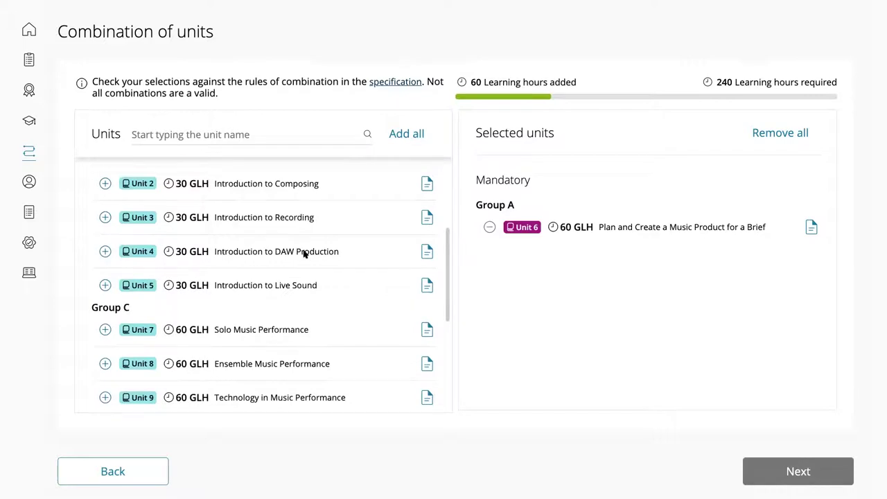
scroll(304, 254, "up", 1)
scroll(303, 254, "up", 1)
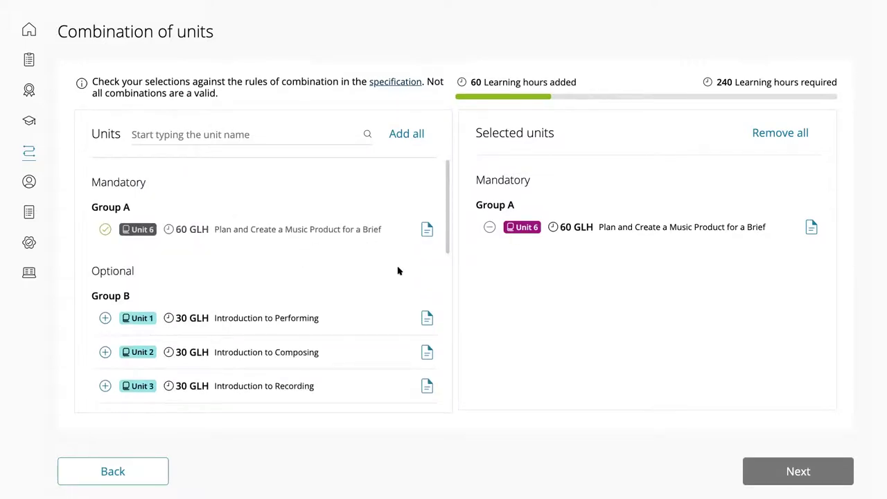
scroll(224, 172, "up", 2)
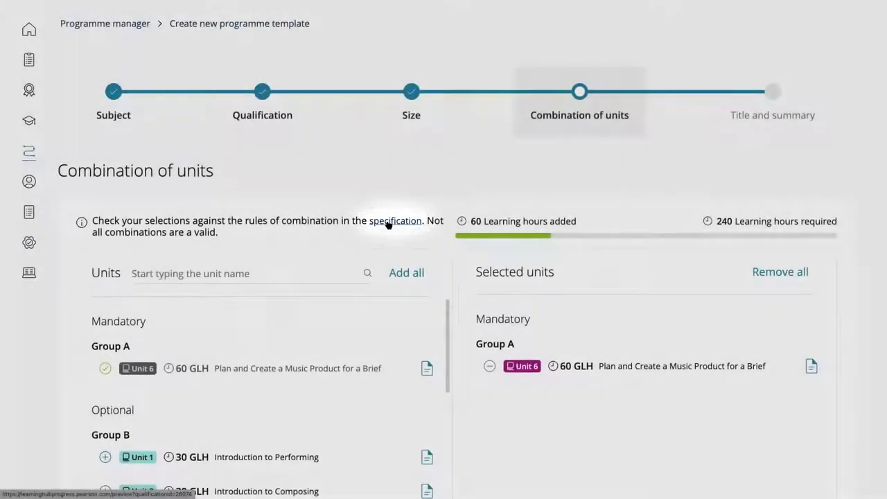
Open the specification and find the Certificate in Music table: mandatory Unit 6 plus optional units
left_click(388, 225)
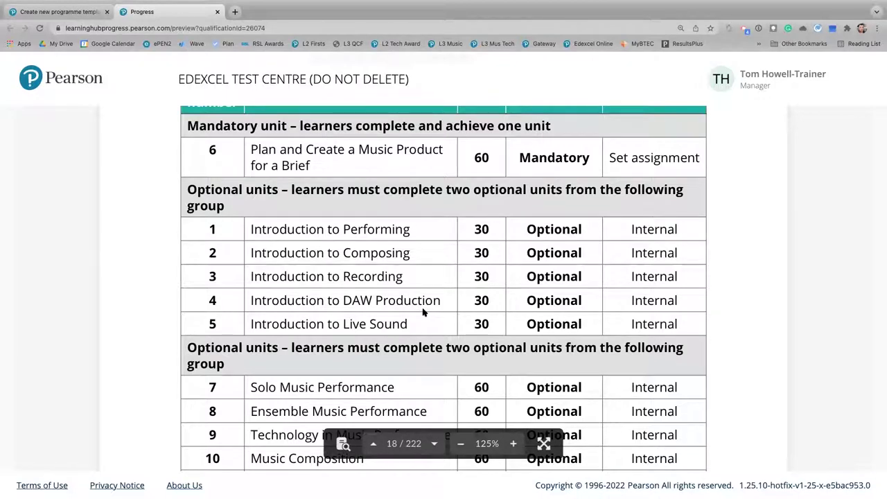
scroll(424, 313, "up", 1)
scroll(423, 309, "up", 4)
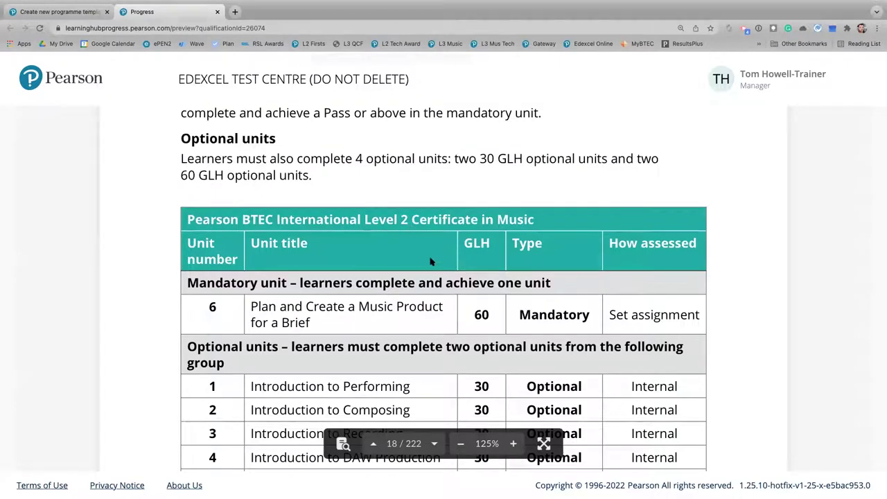
scroll(429, 262, "up", 4)
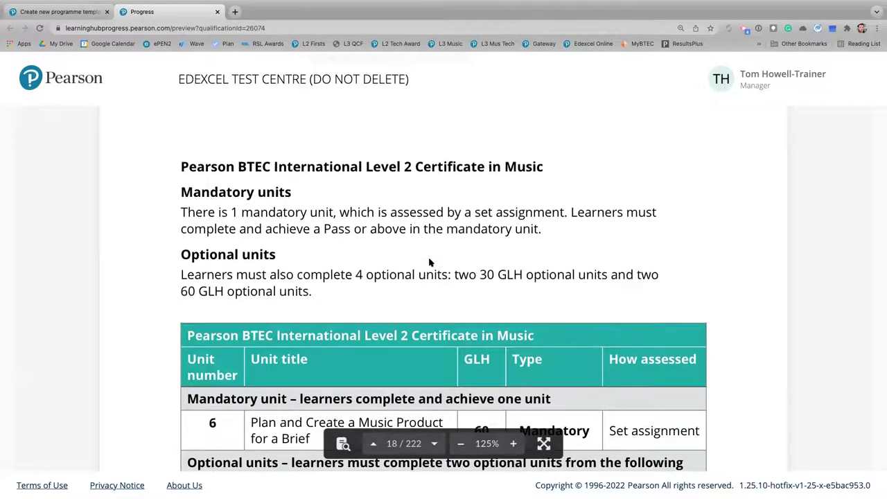
scroll(253, 196, "down", 1)
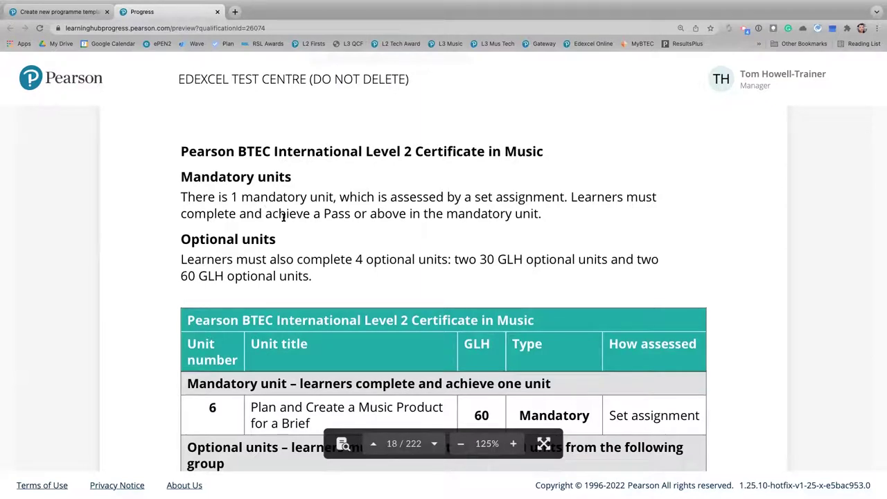
scroll(286, 218, "down", 1)
scroll(346, 206, "down", 1)
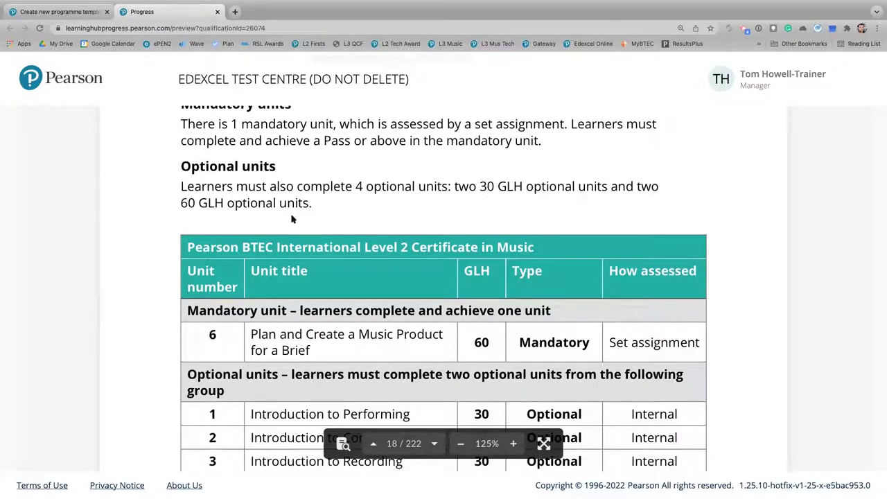
scroll(391, 237, "down", 1)
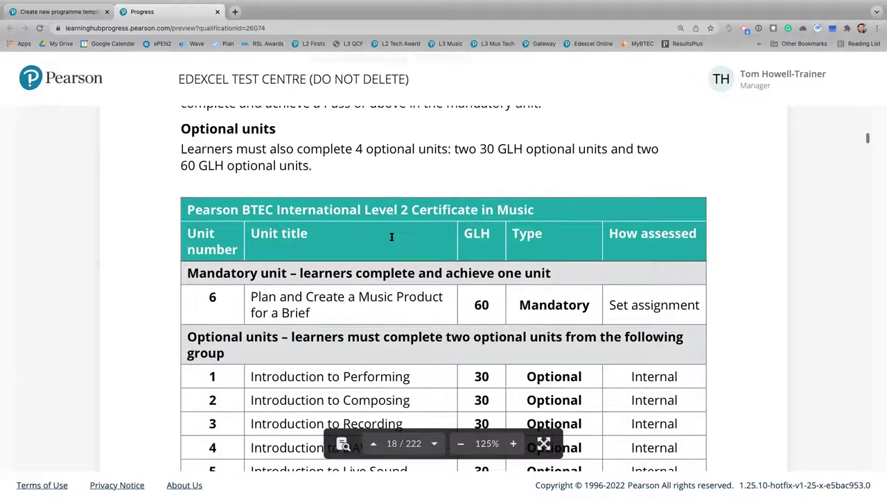
scroll(392, 237, "down", 2)
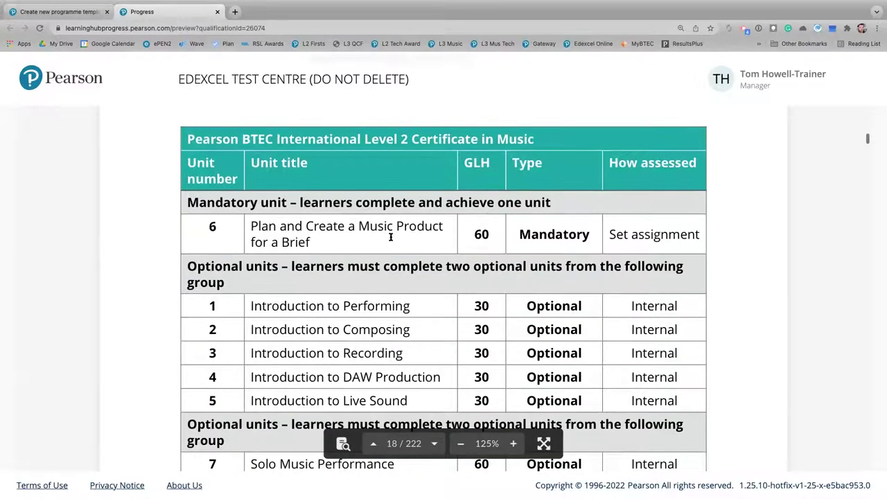
scroll(392, 237, "down", 5)
scroll(391, 237, "down", 1)
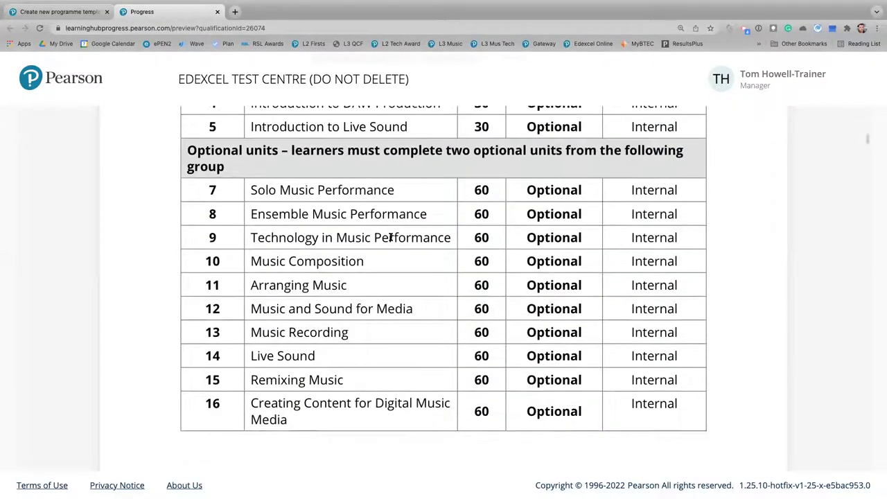
scroll(392, 237, "down", 1)
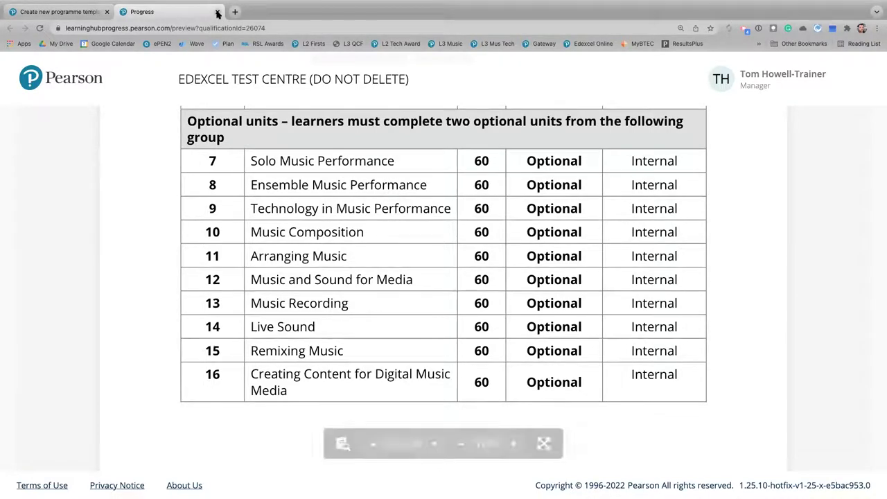
key("ctrl+w")
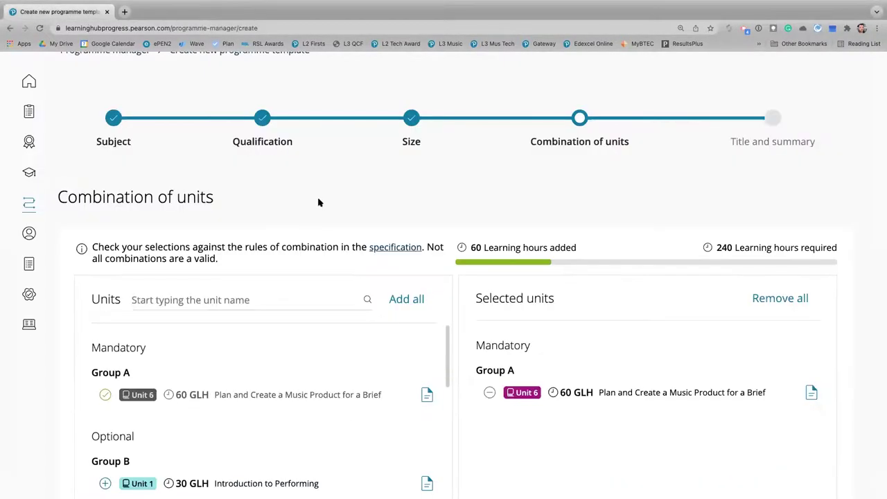
scroll(317, 201, "up", 1)
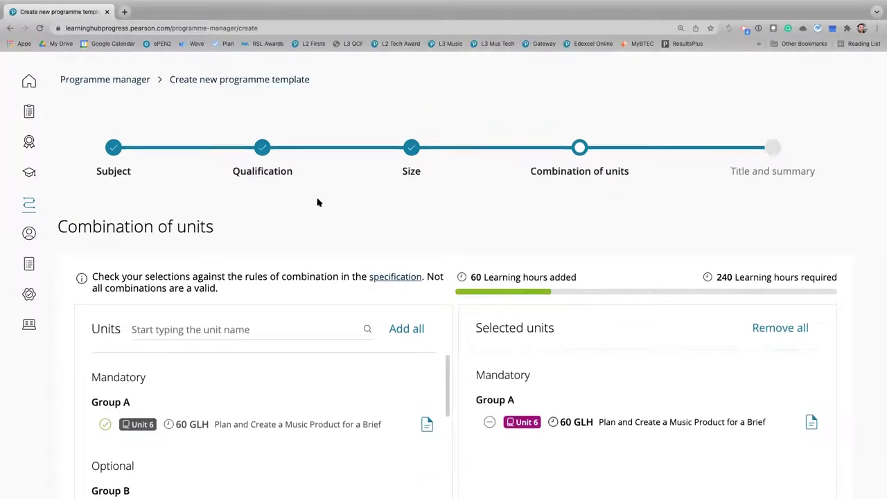
scroll(317, 201, "down", 1)
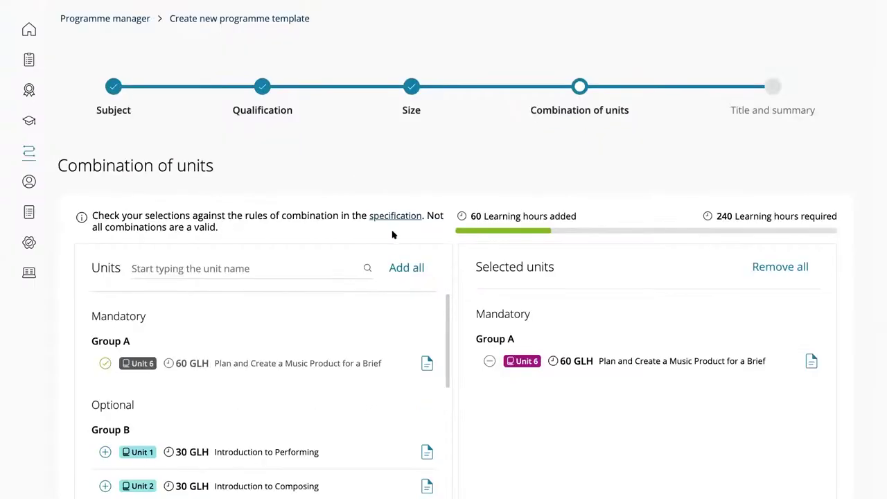
scroll(368, 222, "down", 1)
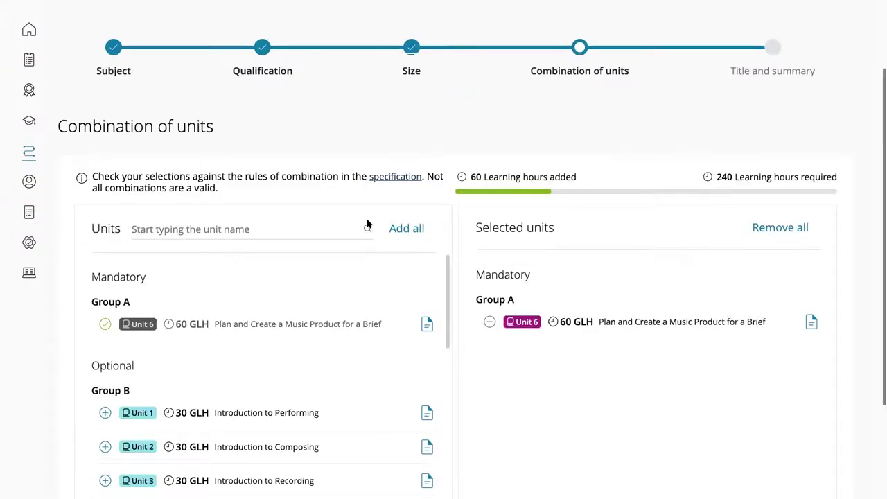
scroll(344, 263, "down", 2)
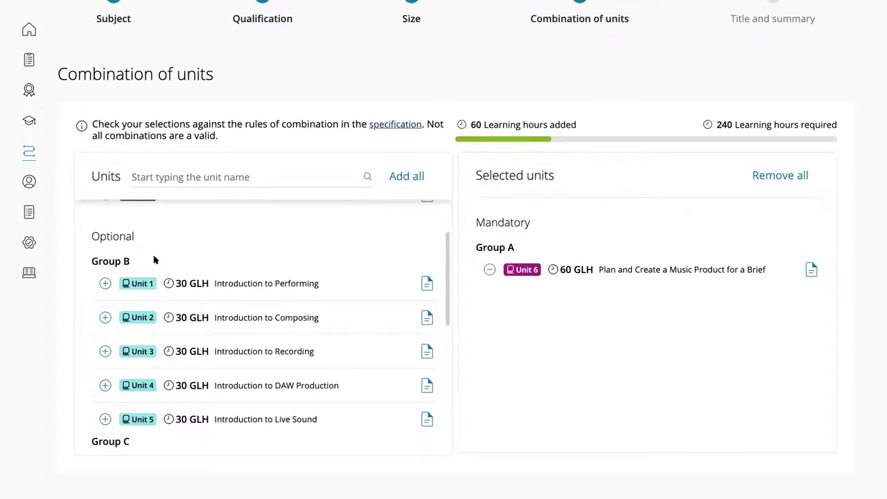
scroll(154, 272, "down", 1)
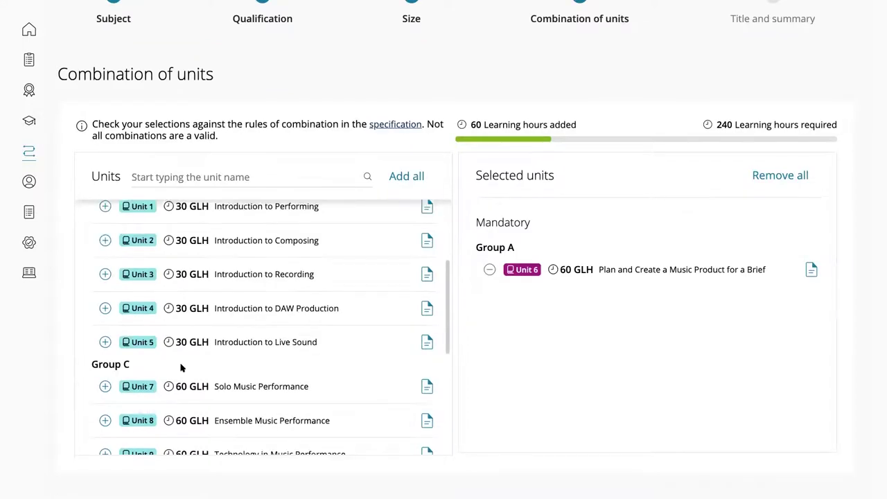
scroll(208, 346, "up", 1)
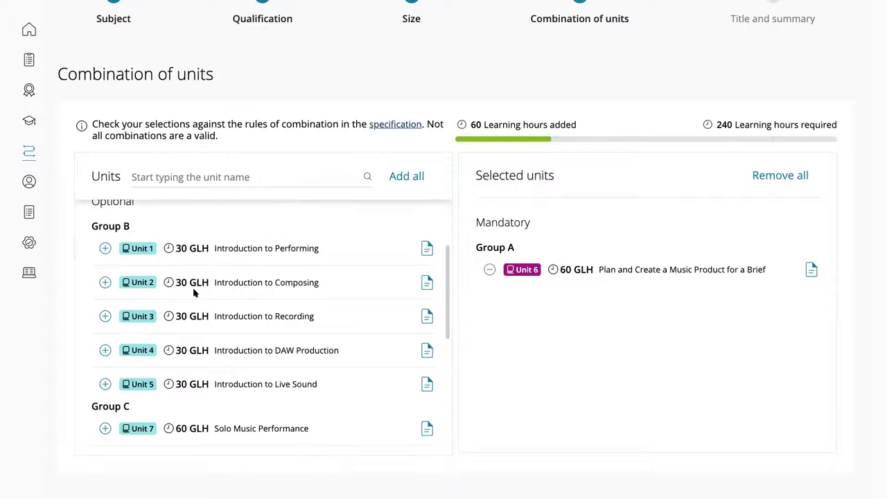
scroll(328, 295, "up", 1)
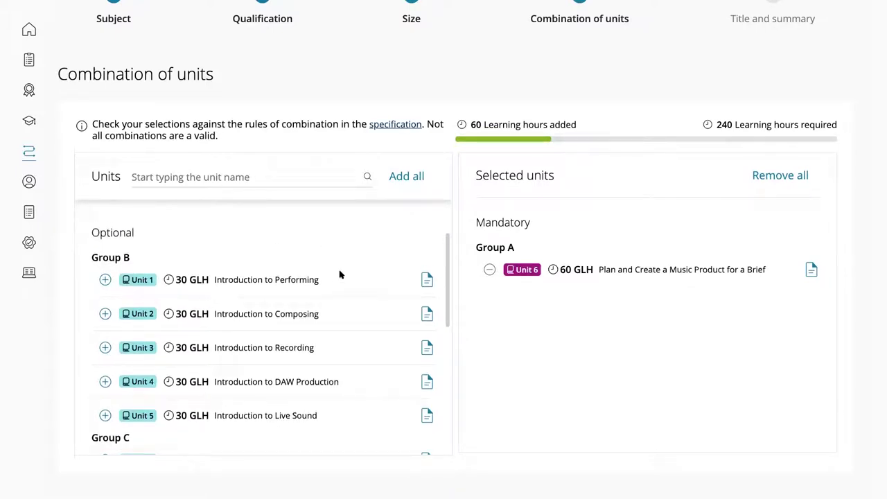
scroll(206, 293, "down", 1)
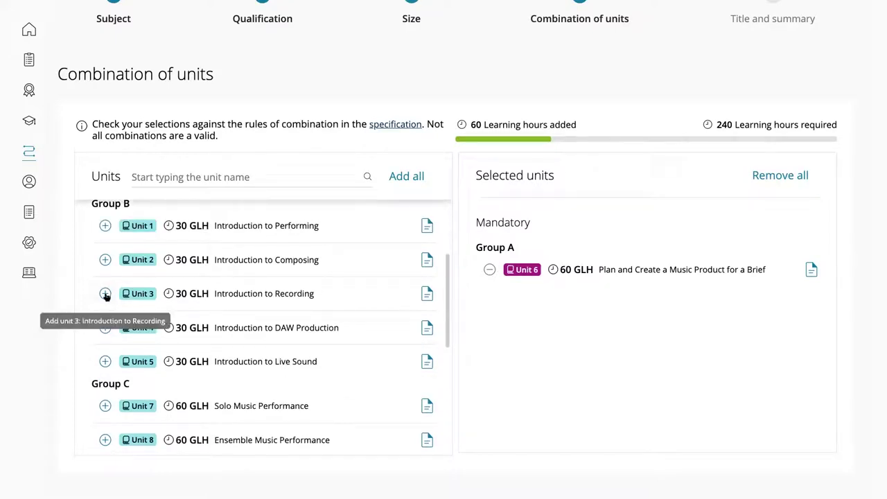
Add Unit 3 Introduction to Recording (60 to 90 hours), then view the Unit 5 specification
left_click(106, 294)
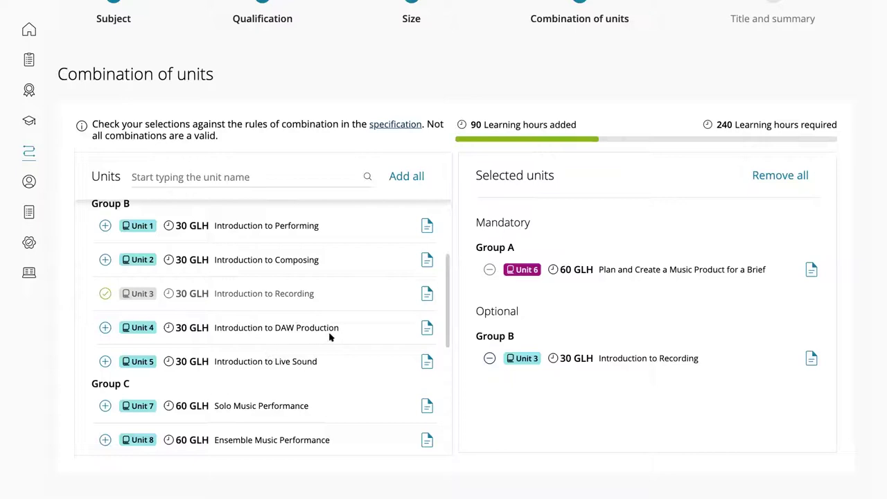
left_click(425, 331)
left_click(426, 362)
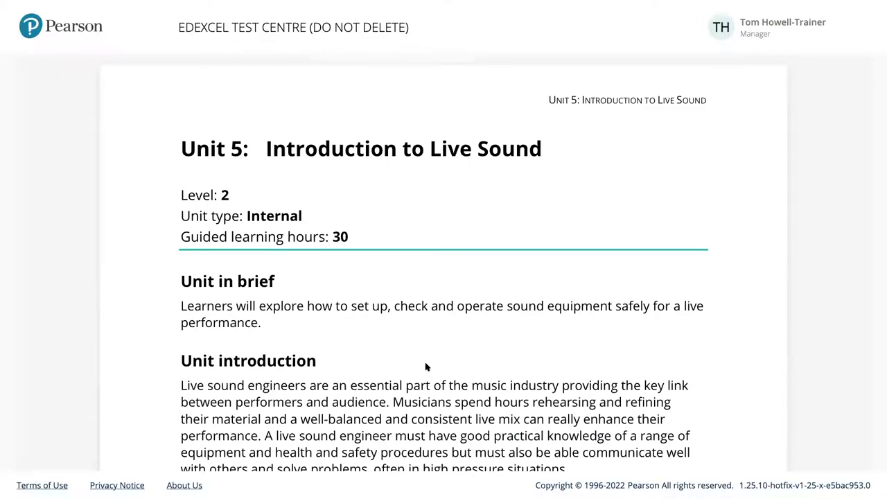
Scroll the Unit 5 Introduction to Live Sound specification to its Summary of unit table
scroll(426, 363, "down", 1)
scroll(405, 324, "down", 1)
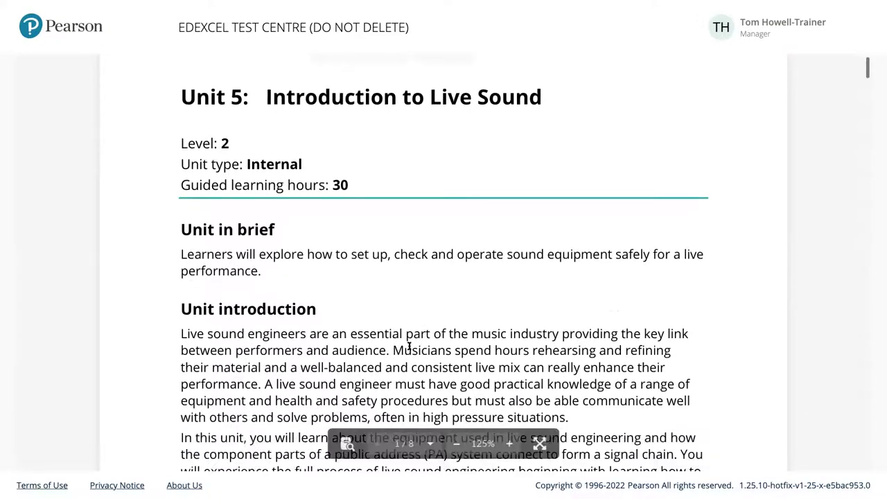
scroll(409, 346, "down", 3)
scroll(416, 414, "down", 1)
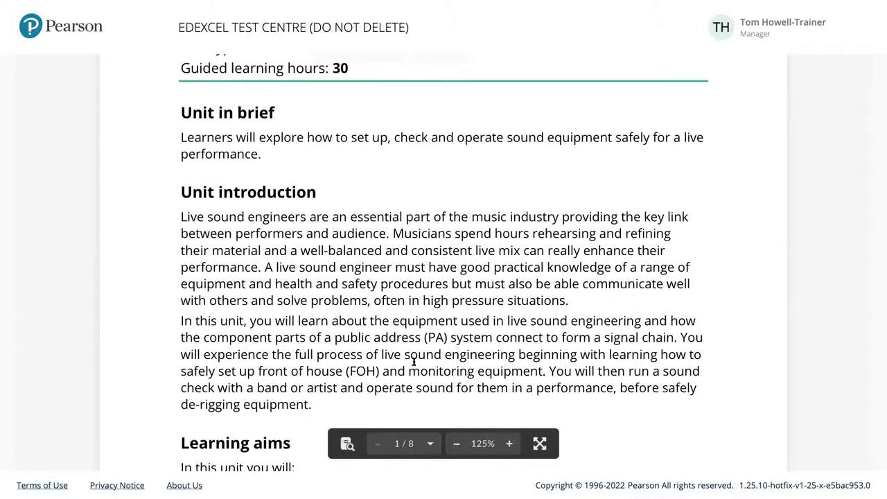
scroll(414, 361, "down", 2)
scroll(413, 359, "down", 1)
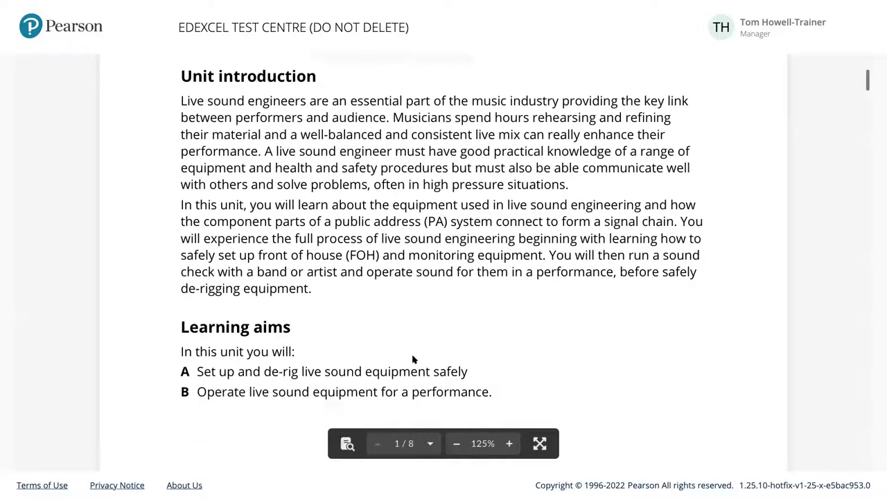
scroll(412, 359, "down", 3)
scroll(414, 359, "down", 6)
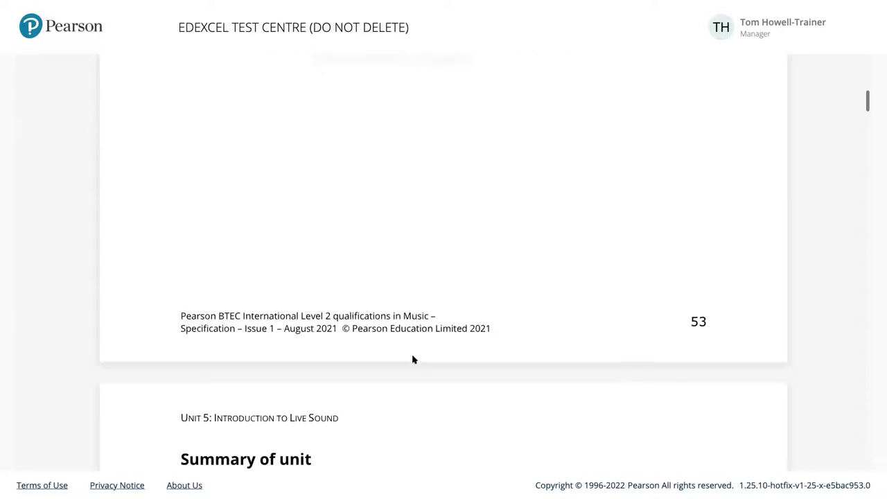
scroll(412, 360, "down", 4)
scroll(412, 357, "down", 4)
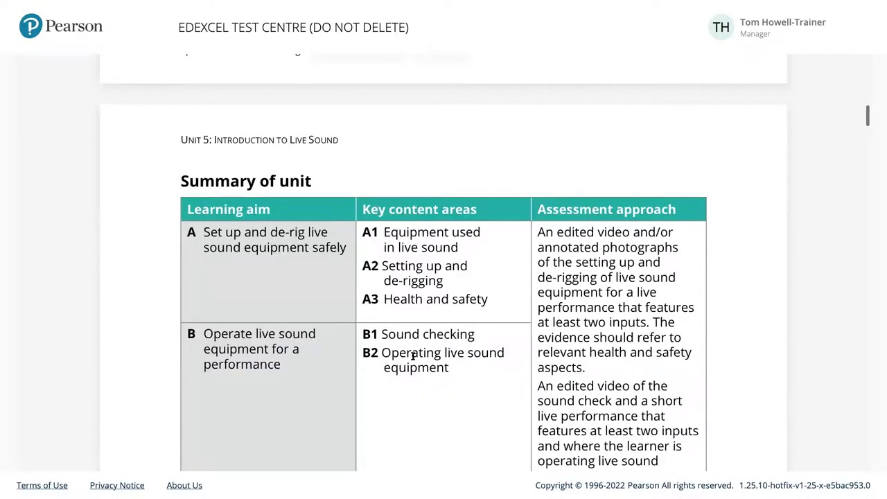
scroll(552, 217, "down", 2)
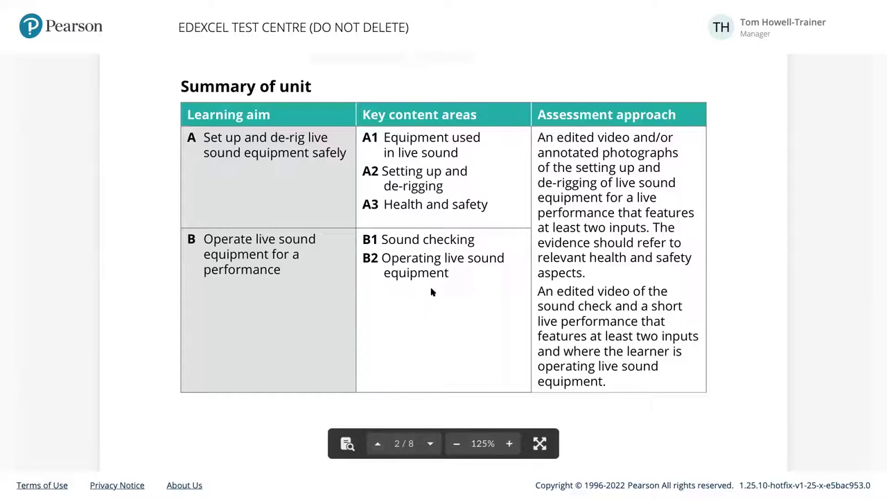
scroll(431, 291, "down", 1)
scroll(431, 292, "up", 1)
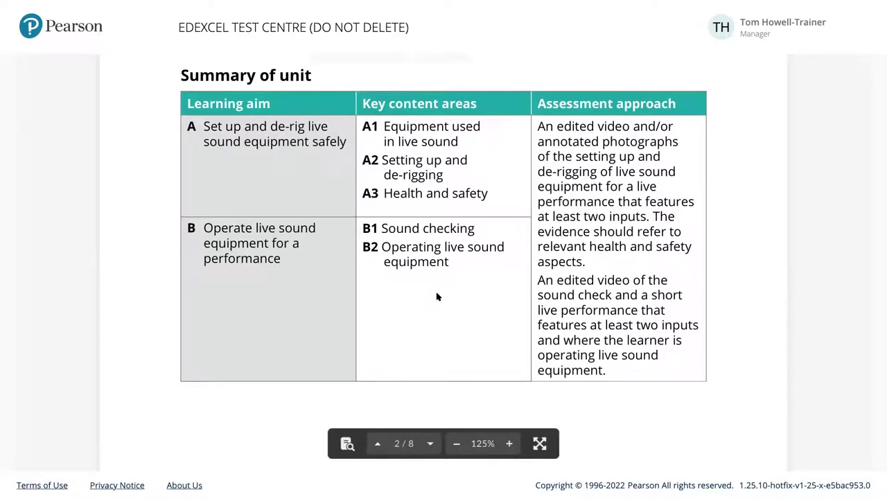
scroll(163, 4, "up", 1)
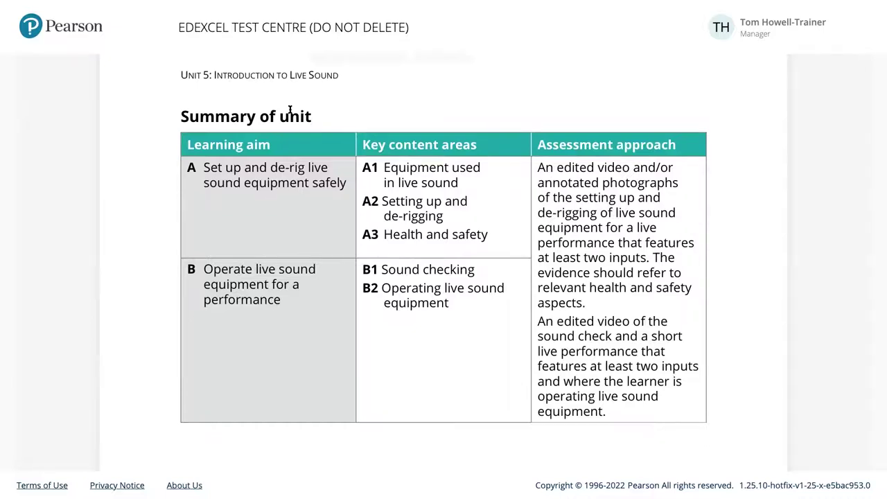
Add optional Units 4, 9, 15 and 16 to the programme
key("Escape")
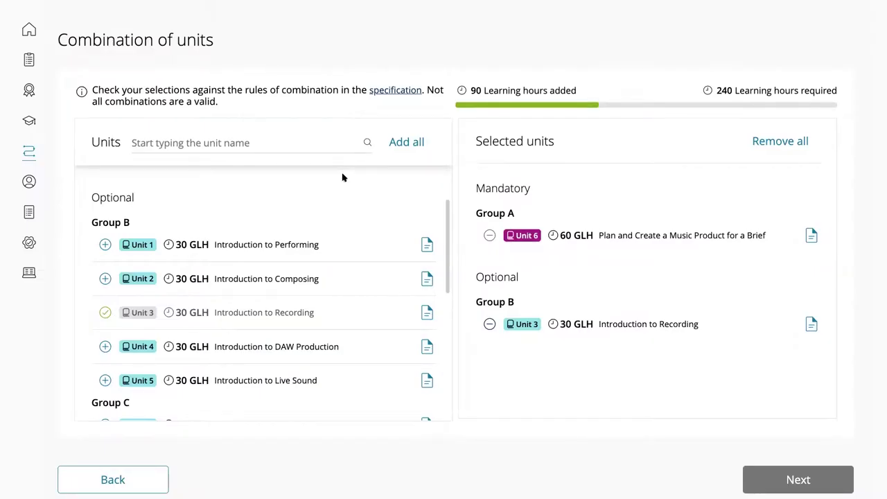
scroll(355, 333, "down", 1)
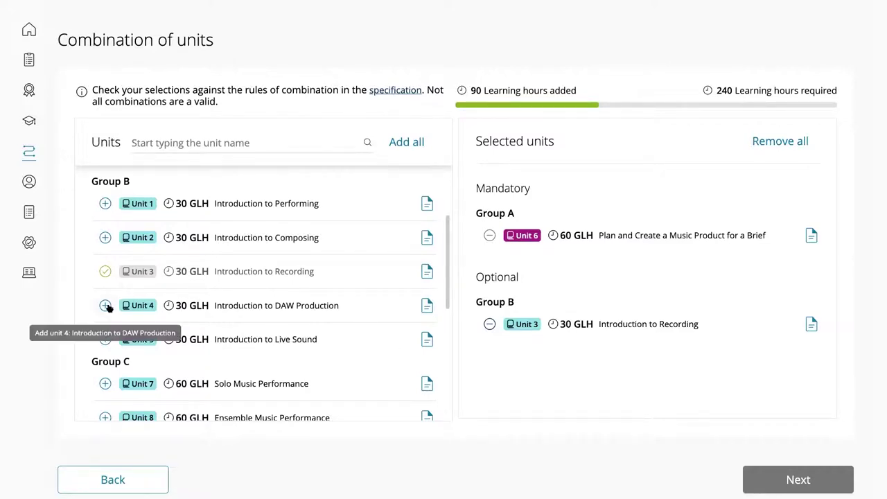
left_click(105, 306)
scroll(277, 341, "down", 1)
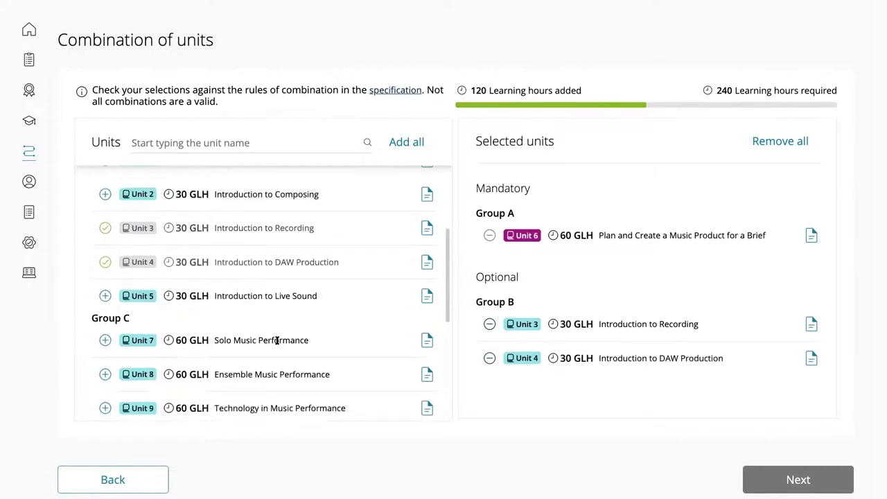
scroll(298, 349, "down", 1)
scroll(298, 348, "down", 2)
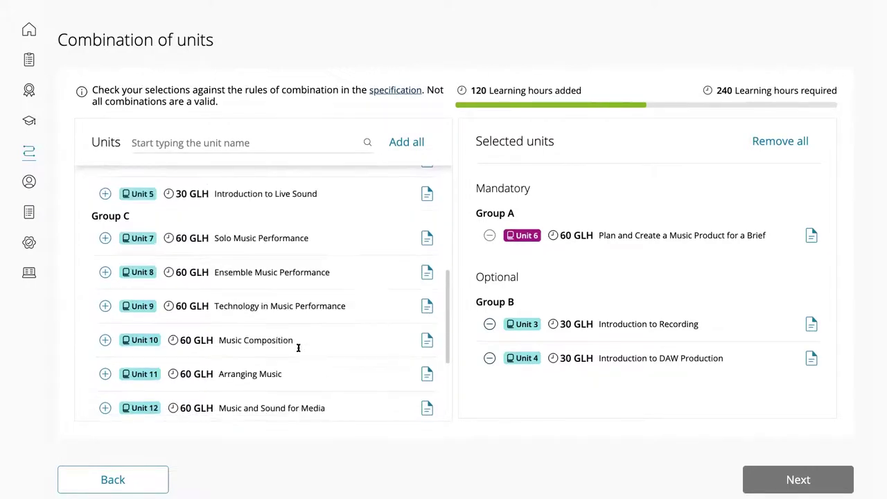
scroll(310, 322, "down", 1)
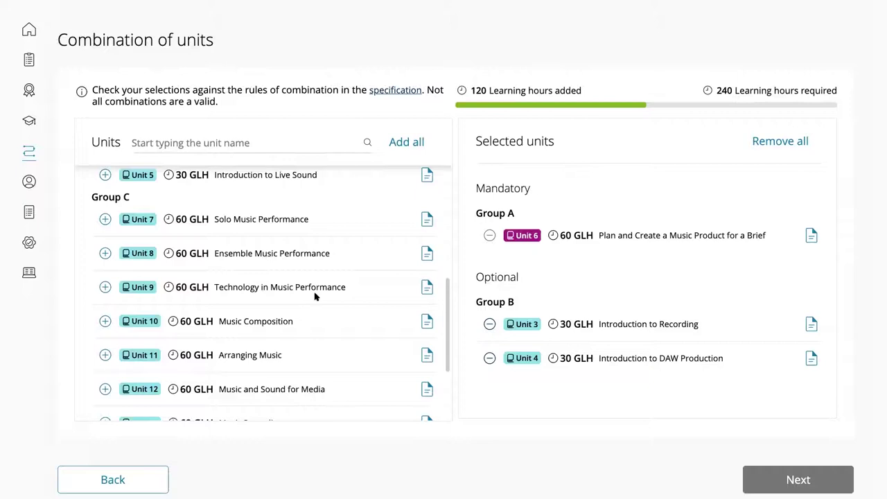
scroll(221, 289, "down", 1)
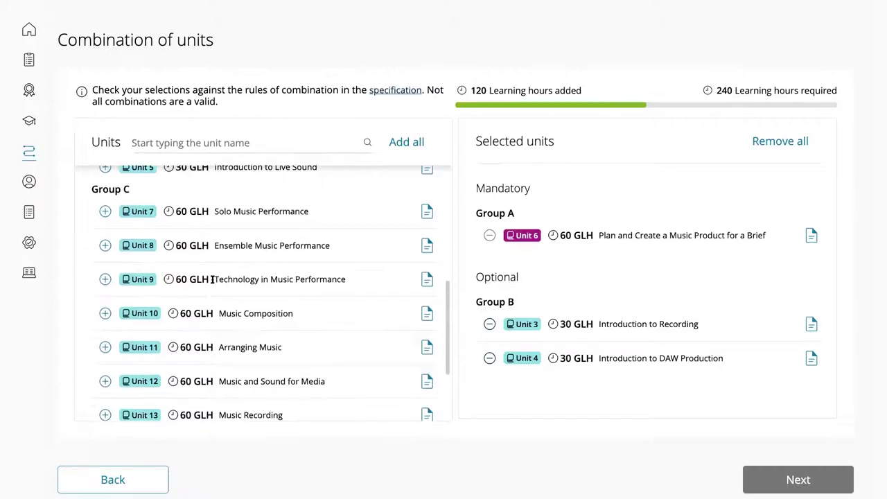
left_click(105, 279)
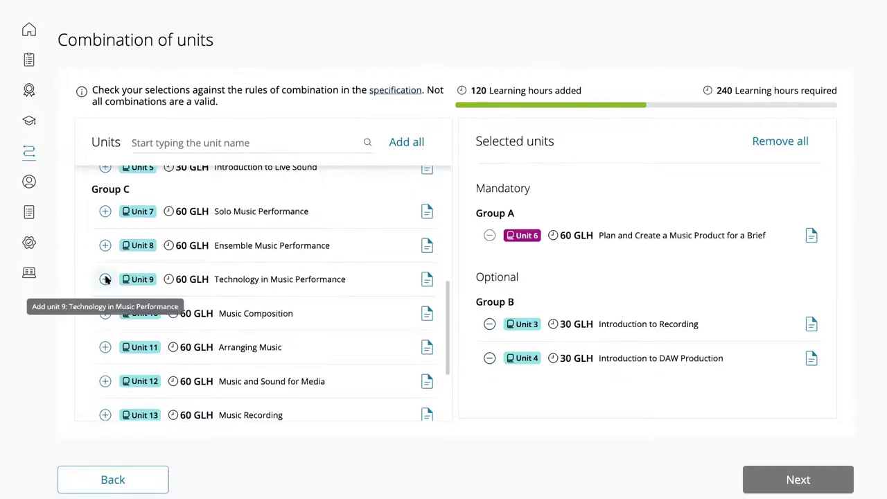
scroll(246, 297, "down", 2)
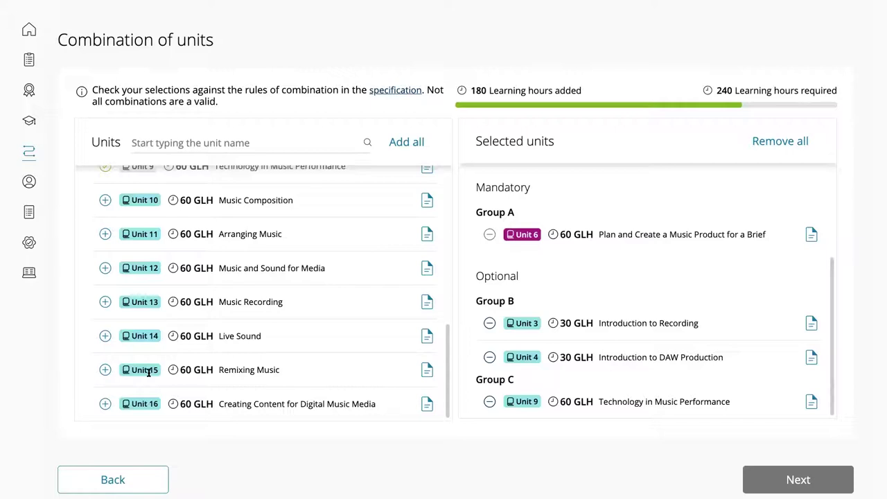
left_click(105, 370)
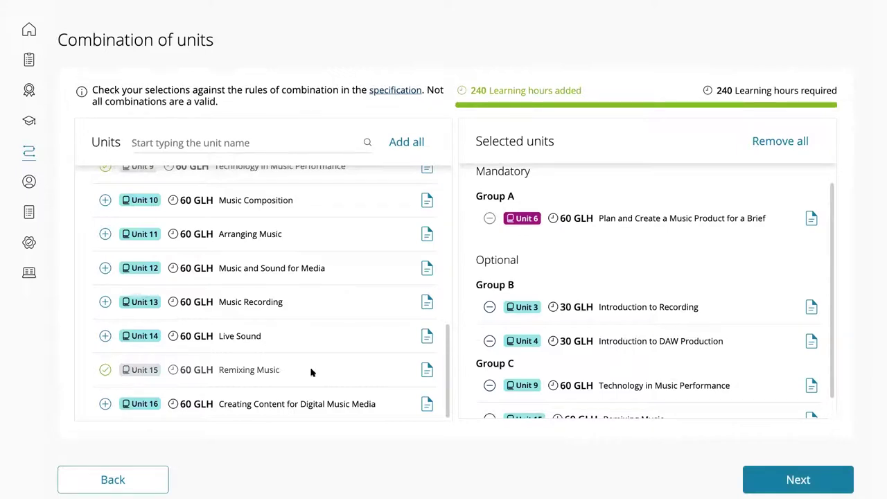
scroll(315, 329, "down", 1)
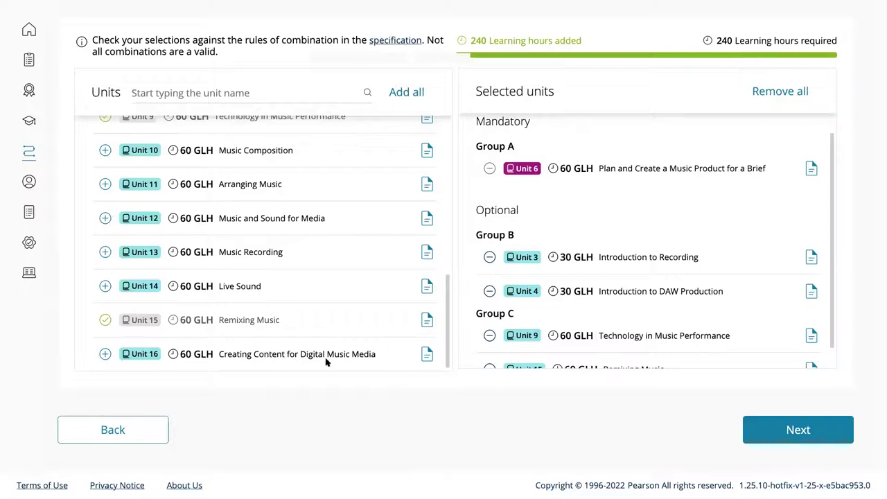
left_click(105, 354)
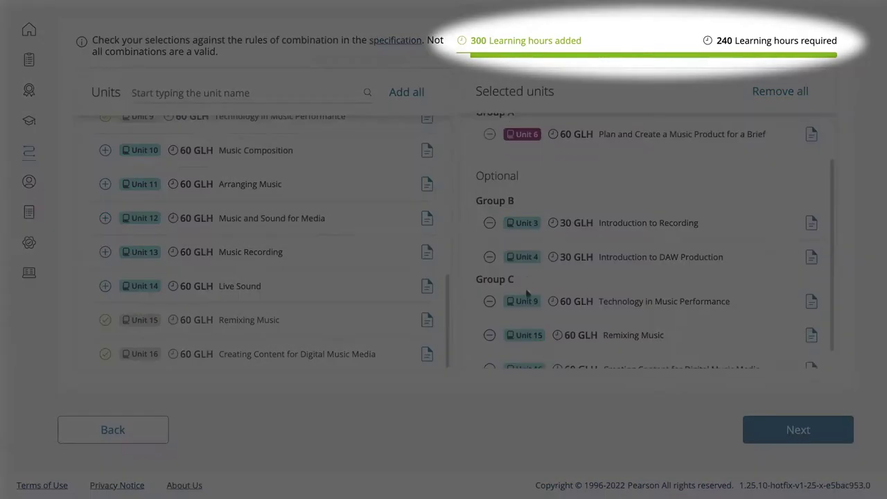
Review the selected units totalling 300 learning hours and confirm the combination
scroll(545, 290, "up", 1)
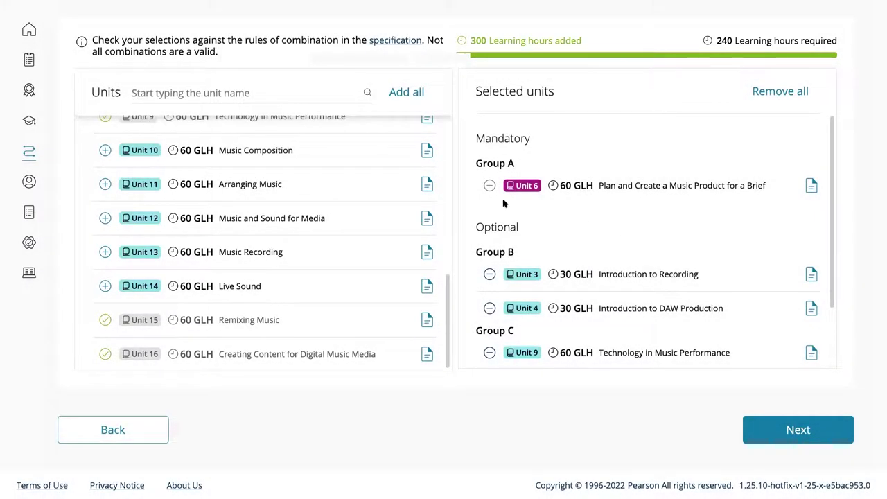
scroll(545, 241, "down", 1)
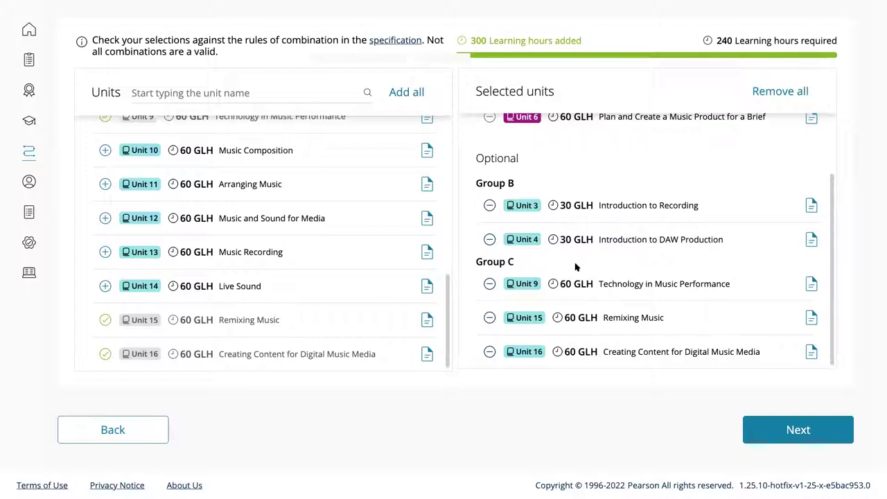
scroll(758, 362, "up", 1)
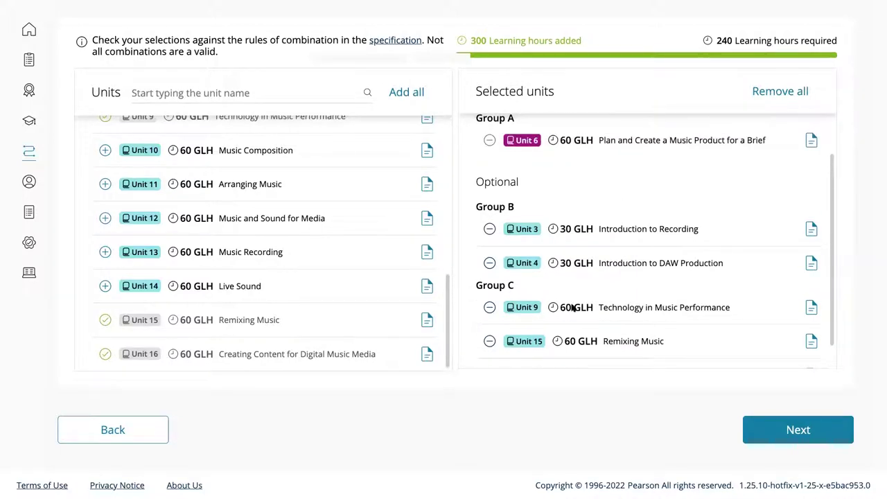
scroll(569, 276, "up", 1)
scroll(693, 341, "up", 1)
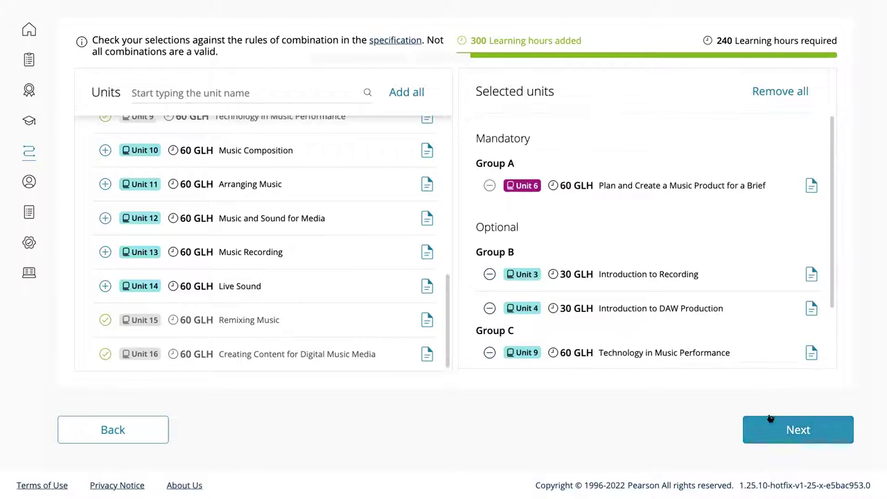
scroll(660, 285, "up", 1)
scroll(660, 285, "up", 3)
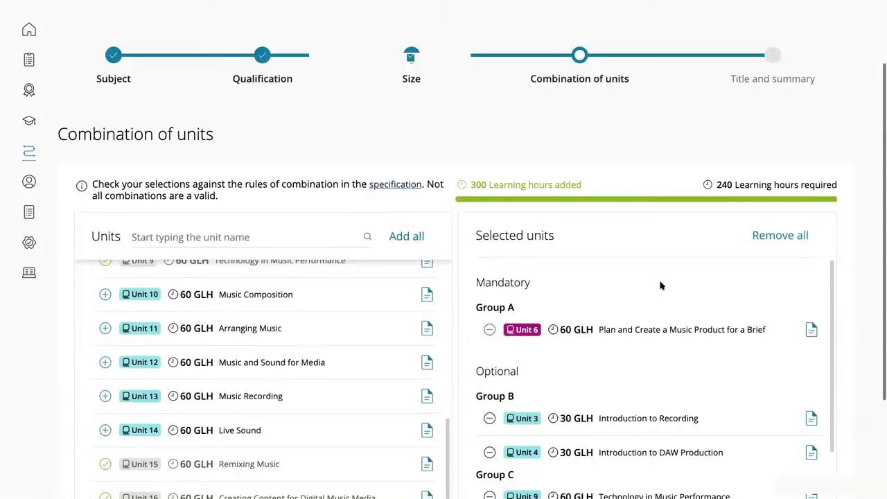
scroll(659, 286, "up", 1)
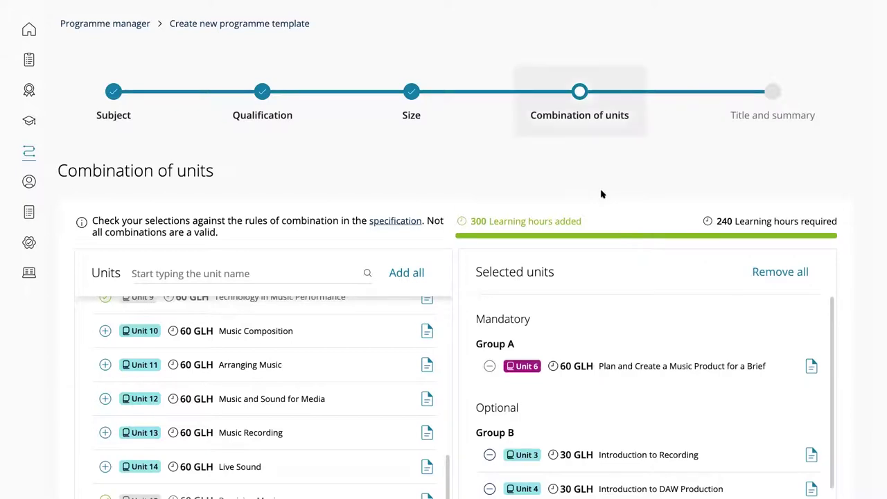
scroll(609, 300, "down", 1)
scroll(607, 299, "down", 3)
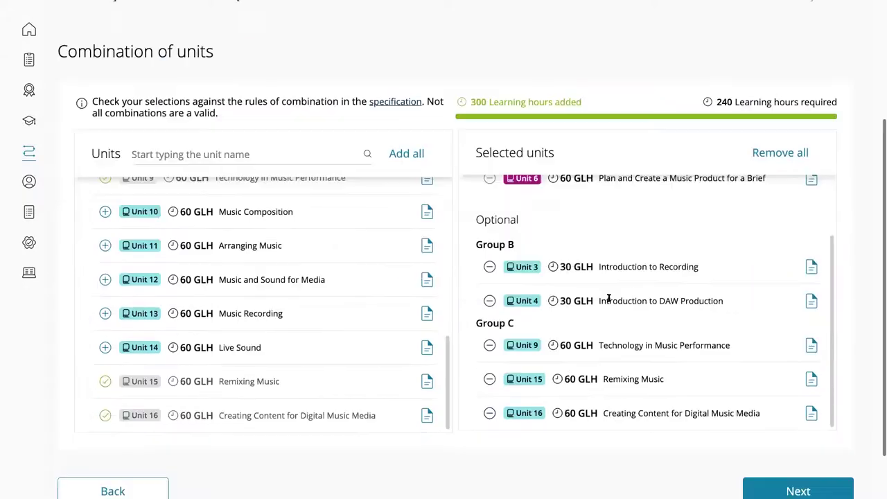
scroll(770, 409, "down", 2)
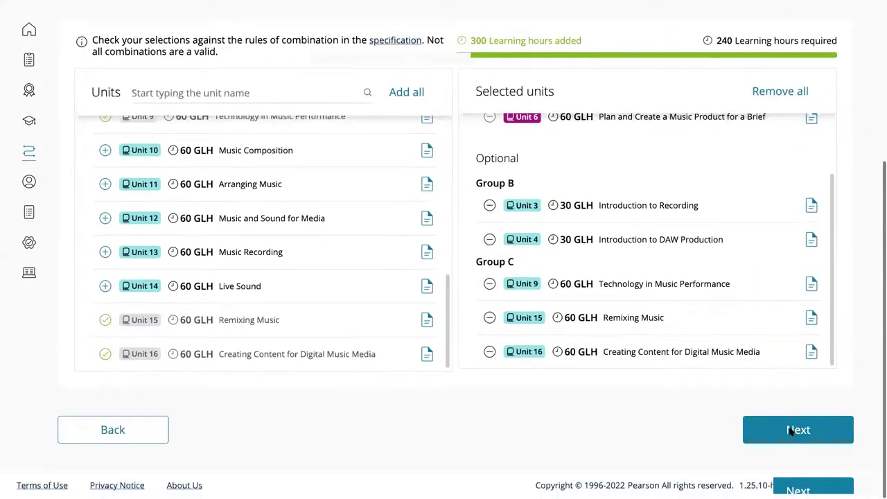
left_click(790, 431)
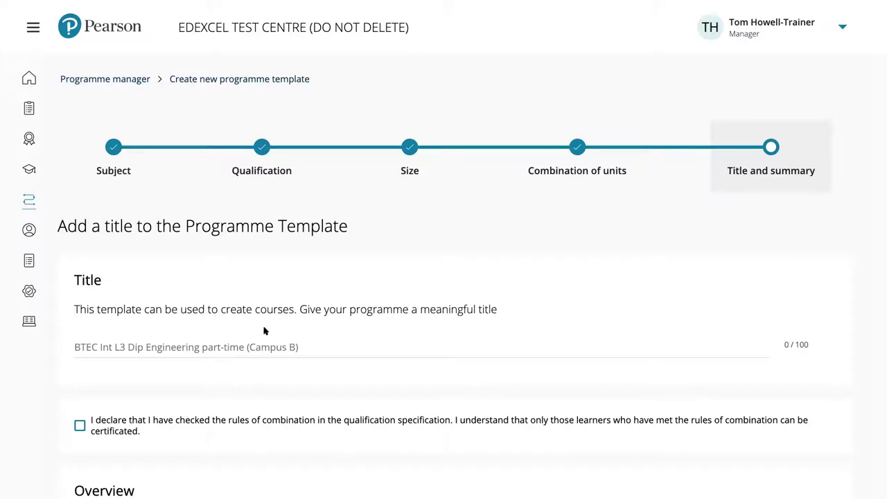
Enter 'BTEC Int L2 Music Technology With Film' as the programme template title
left_click(208, 341)
type("BTEC ")
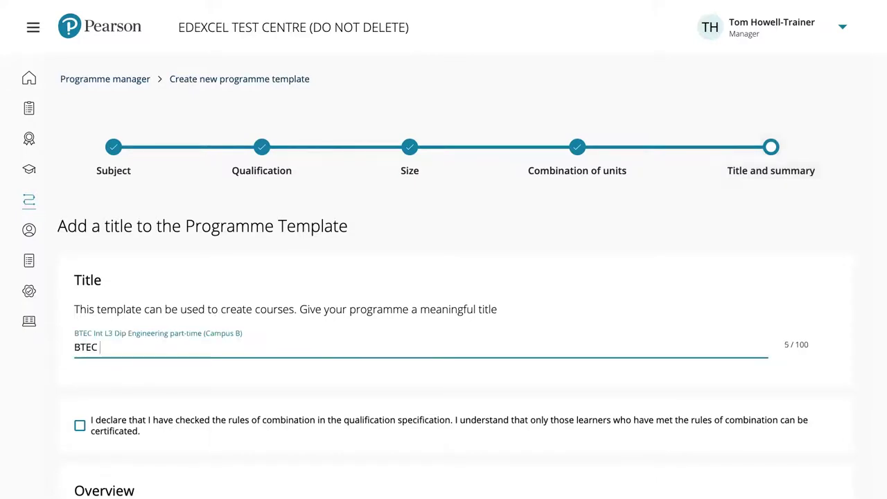
type("Int L2 Music Technology ")
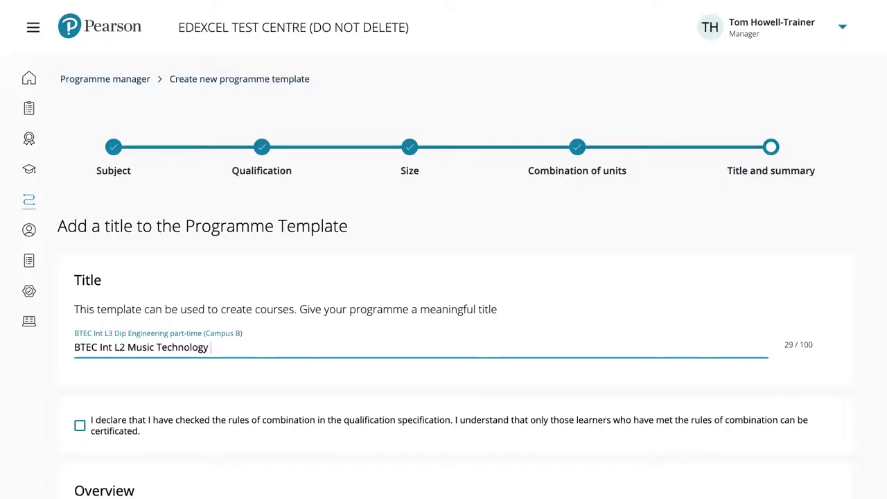
type("With Film")
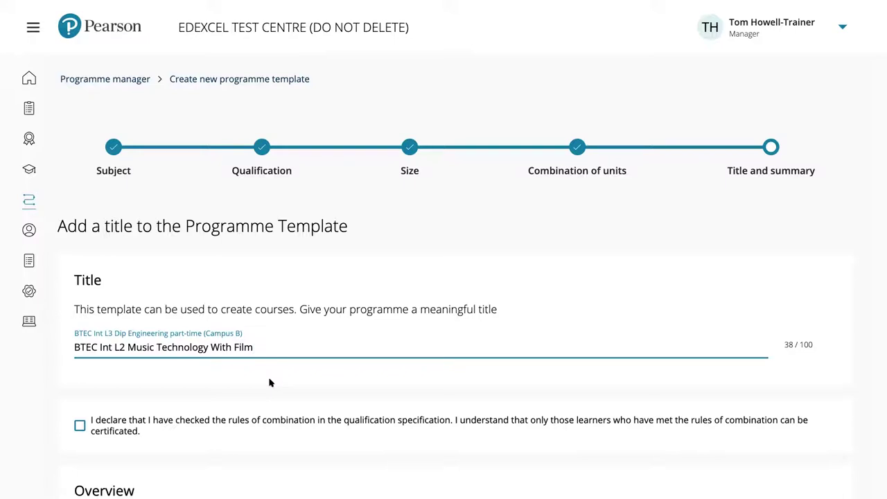
scroll(270, 383, "down", 1)
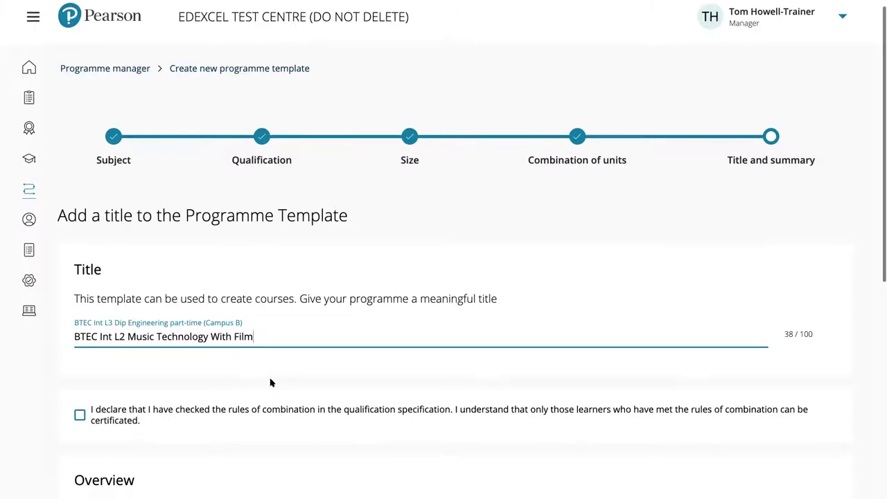
scroll(273, 381, "down", 1)
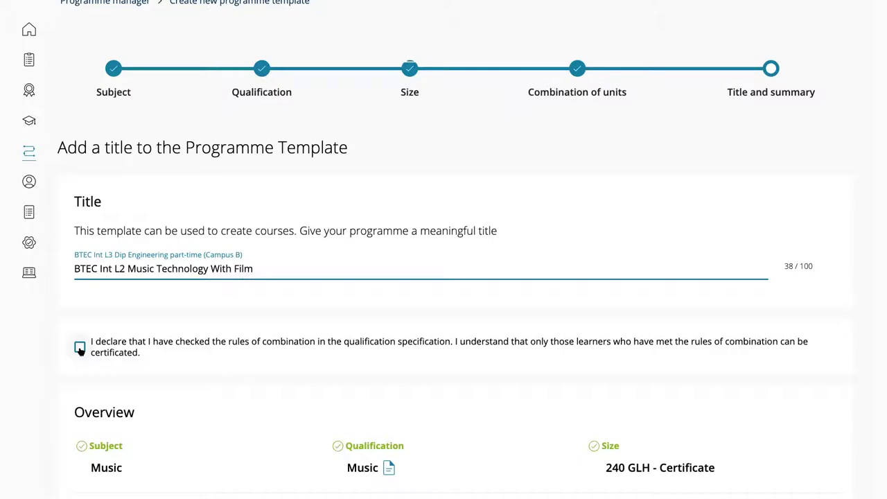
Confirm the rules-of-combination declaration and review the template's units in the Overview
left_click(80, 349)
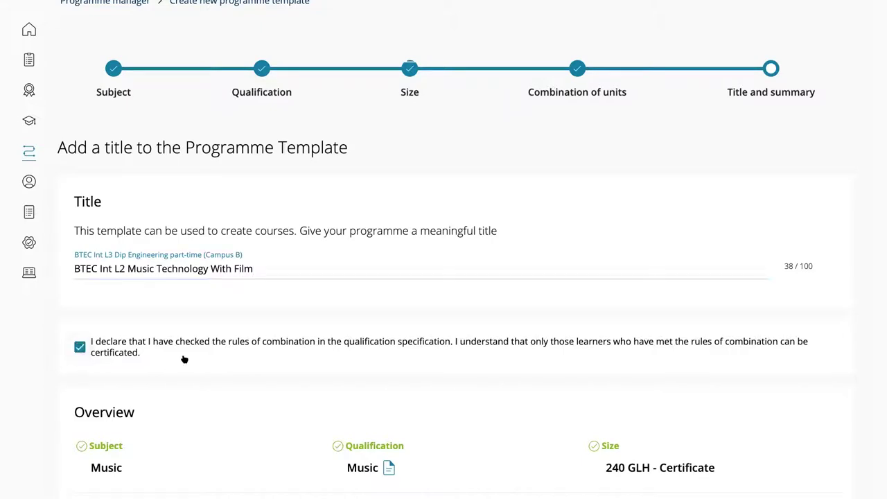
scroll(254, 366, "down", 2)
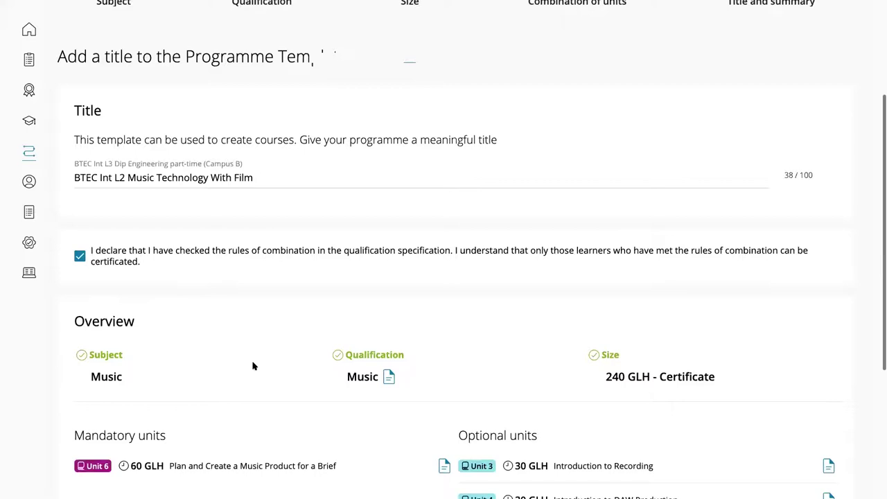
scroll(298, 316, "down", 4)
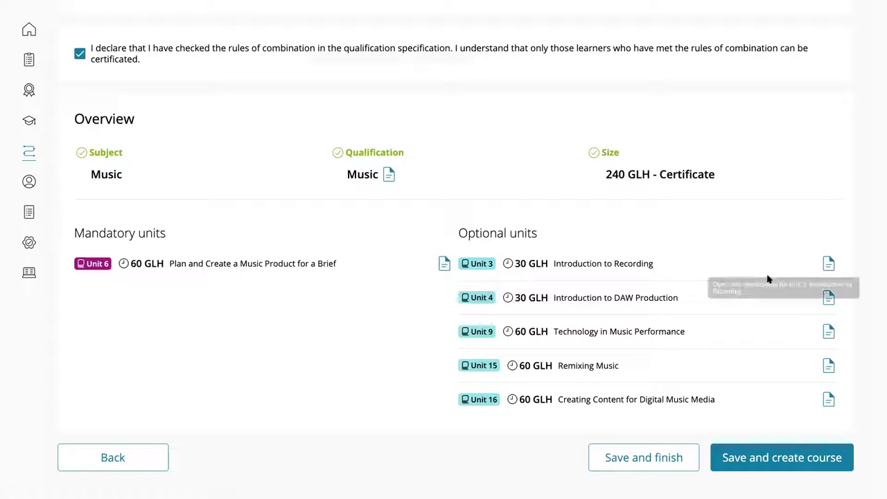
scroll(590, 269, "down", 1)
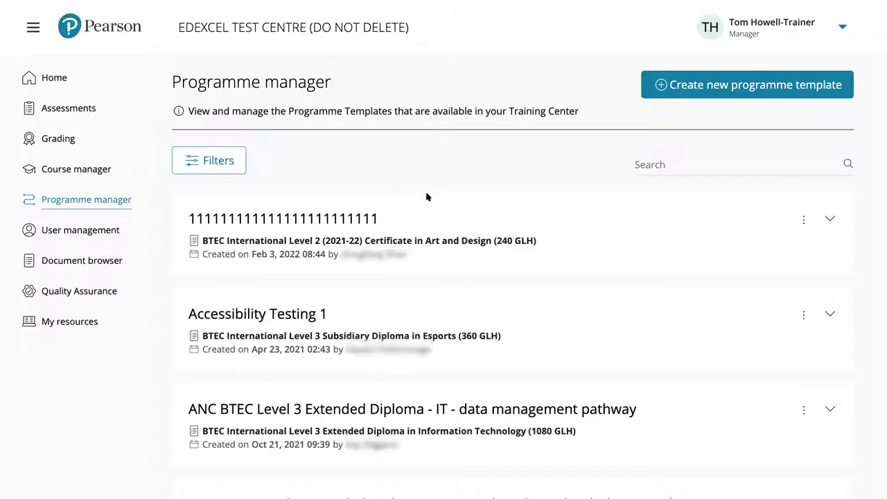
Choose Music as the subject filter for the programme templates
left_click(222, 164)
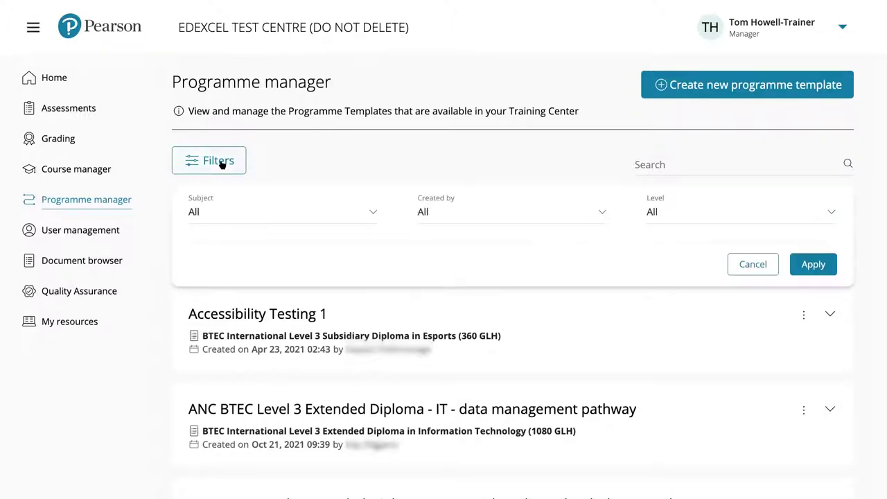
left_click(372, 215)
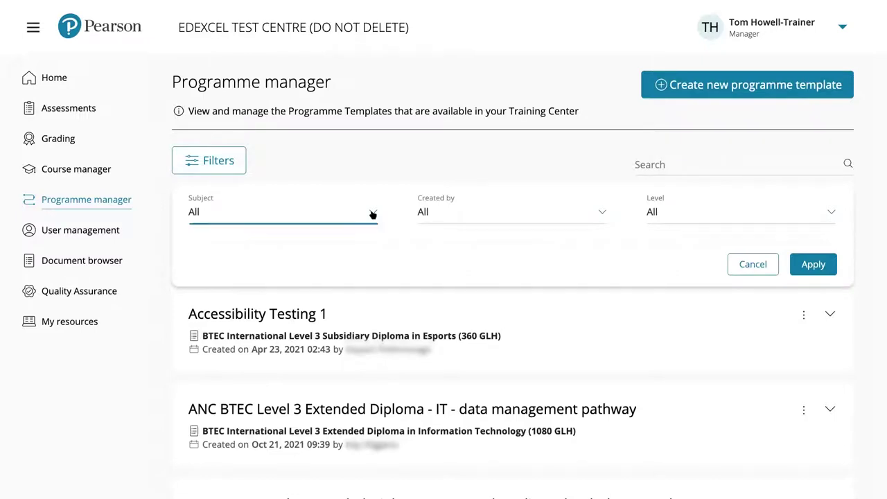
scroll(330, 272, "down", 2)
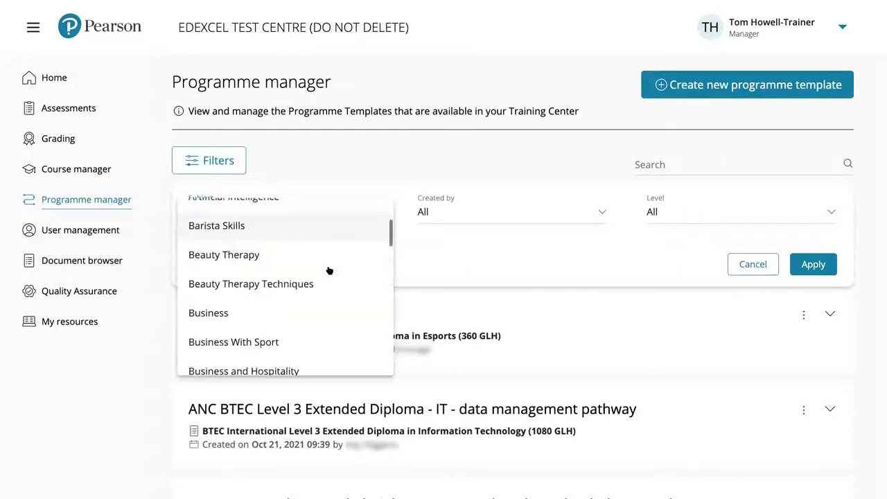
scroll(249, 253, "down", 1)
scroll(249, 254, "down", 2)
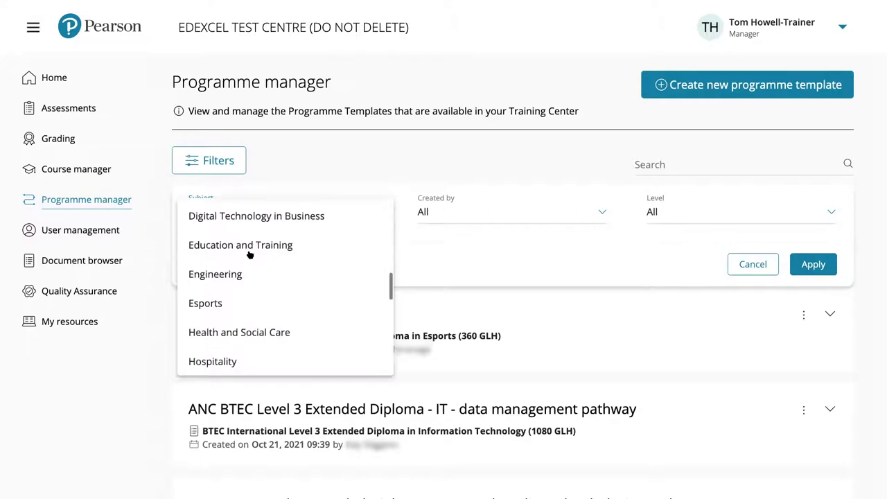
scroll(250, 254, "down", 2)
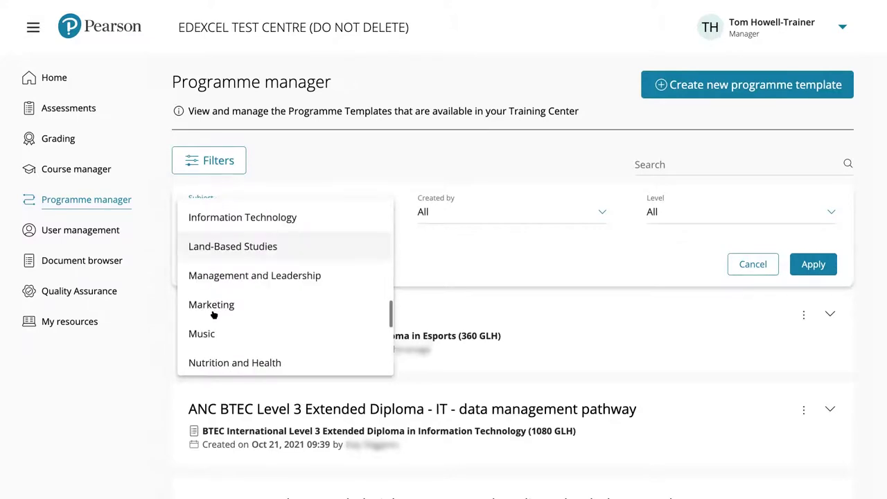
scroll(214, 309, "down", 1)
key("Return")
Add a creator filter for the current user and apply both filters
left_click(487, 214)
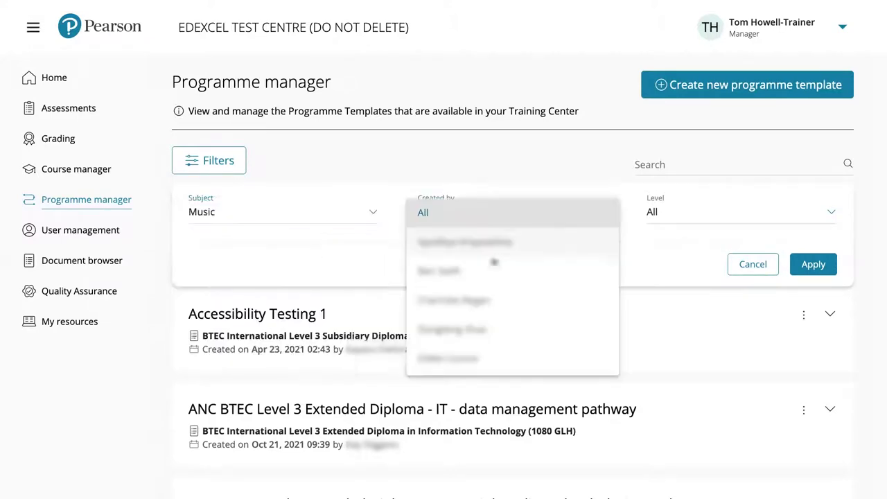
scroll(501, 277, "down", 2)
scroll(501, 278, "down", 3)
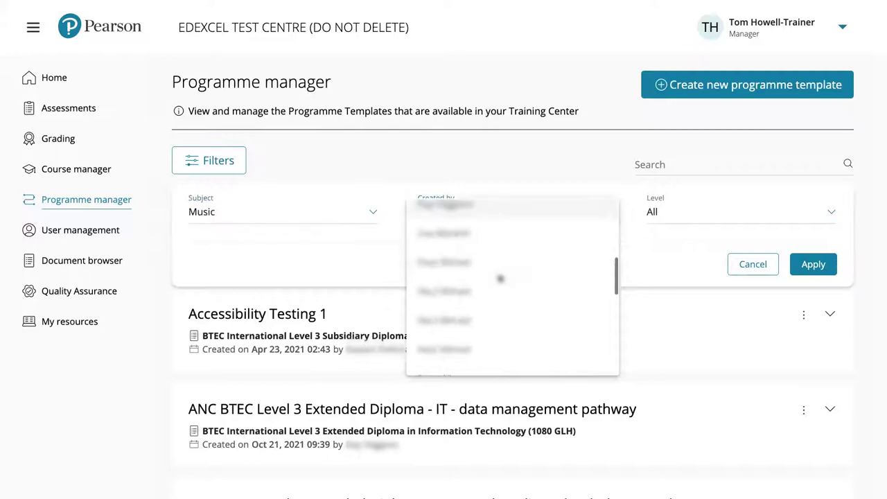
scroll(500, 277, "down", 2)
scroll(500, 277, "down", 3)
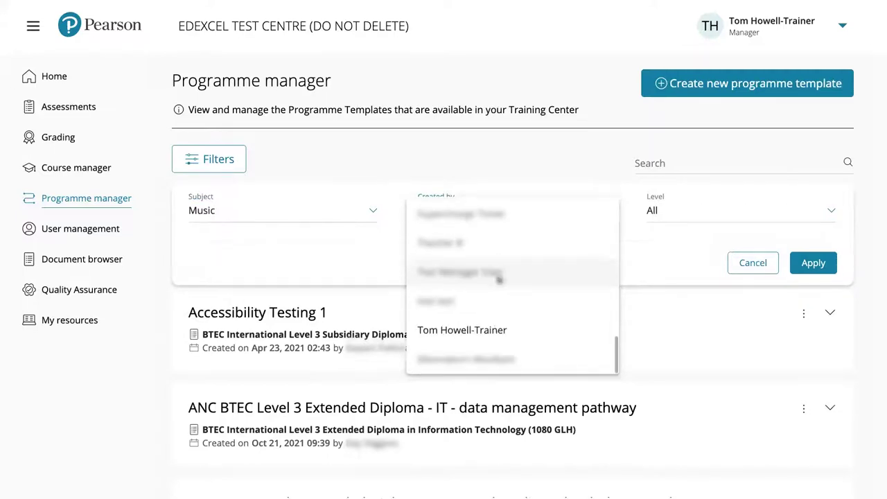
left_click(500, 330)
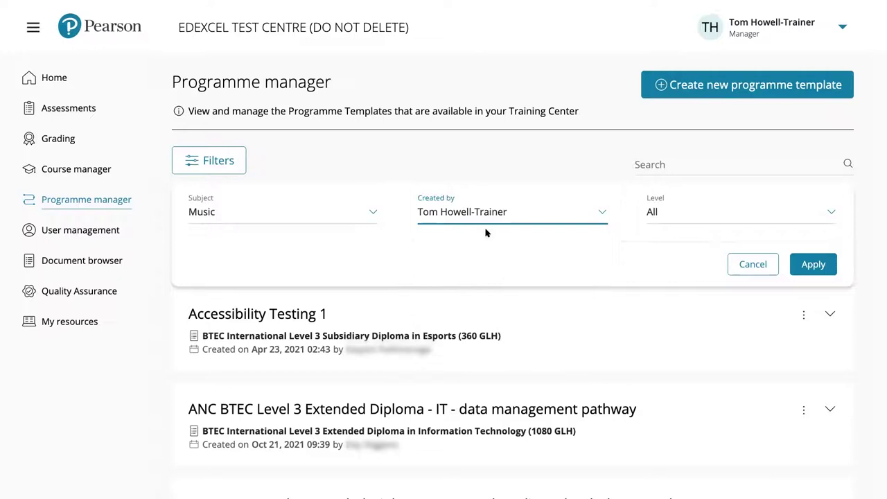
left_click(813, 264)
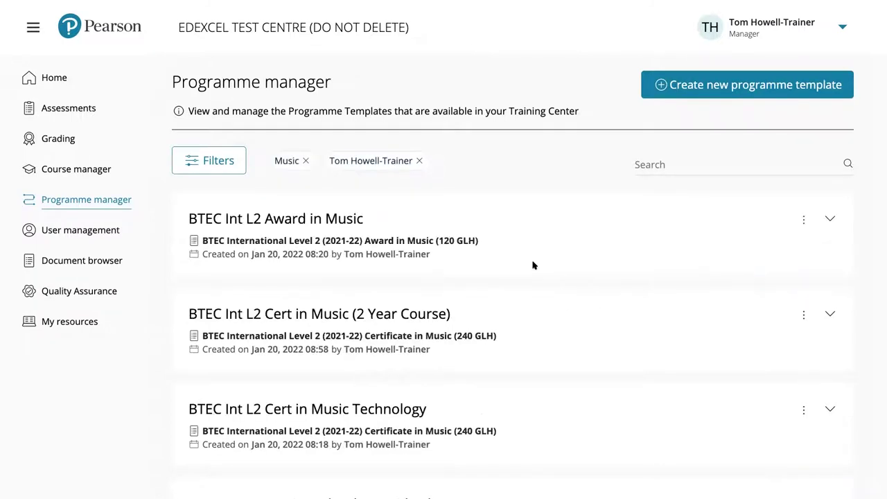
Inspect the Music Technology With Film template's units and options, then return to the list top
scroll(533, 266, "down", 2)
scroll(533, 266, "down", 1)
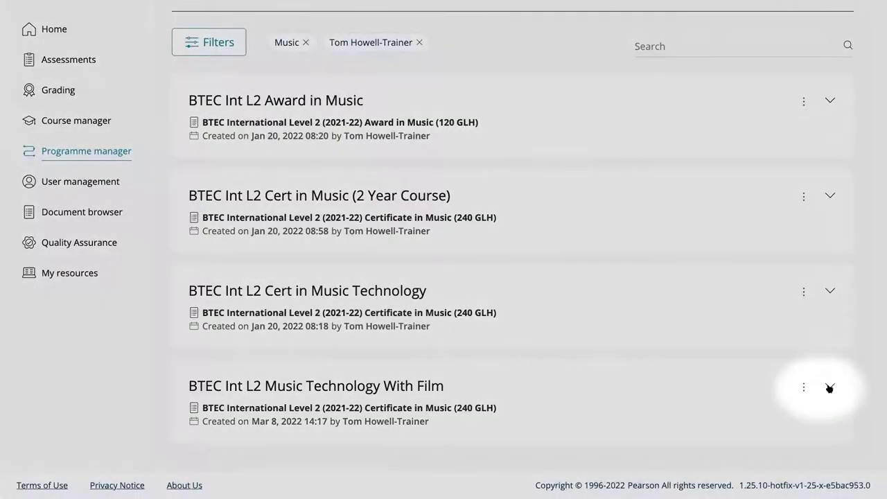
left_click(829, 388)
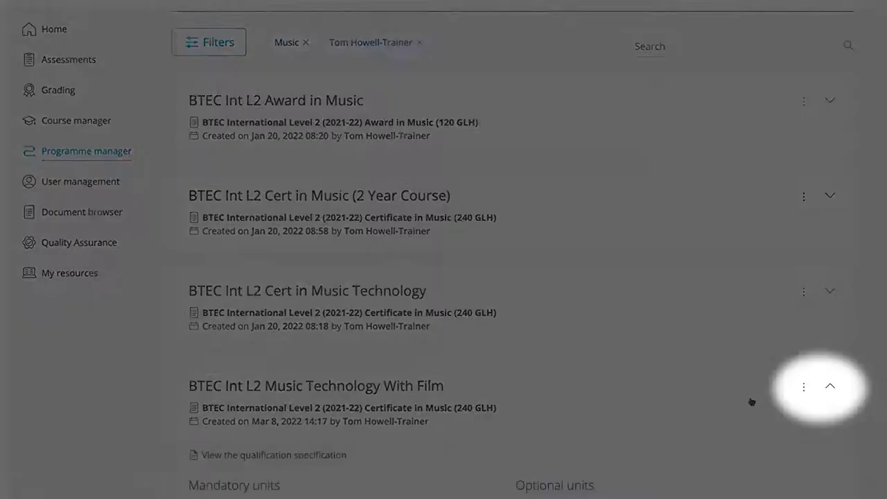
scroll(741, 398, "down", 2)
scroll(741, 398, "down", 2)
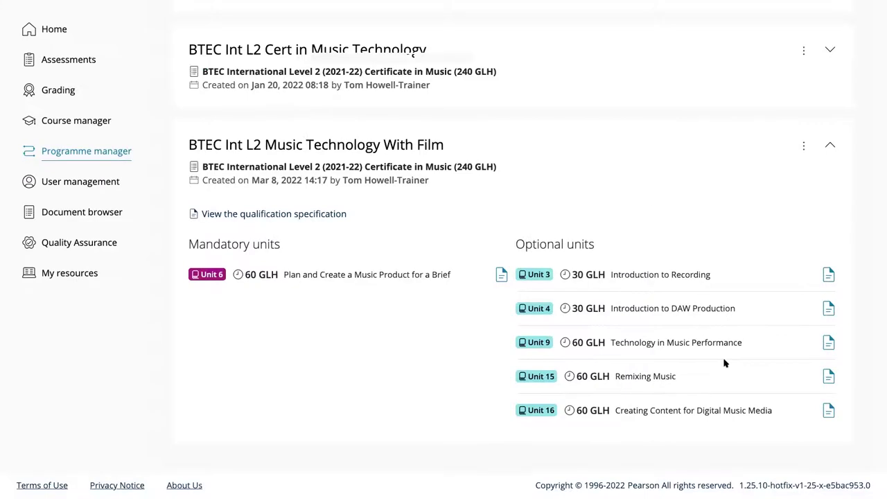
scroll(774, 317, "up", 1)
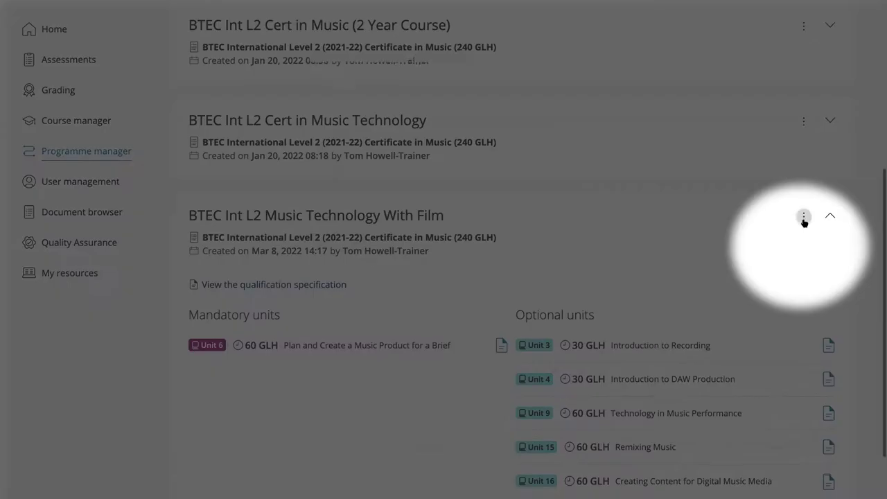
left_click(804, 218)
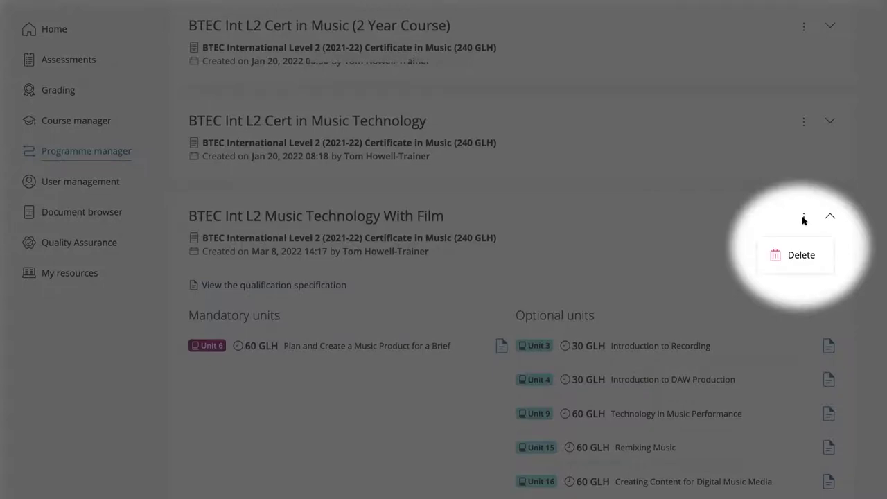
left_click(828, 217)
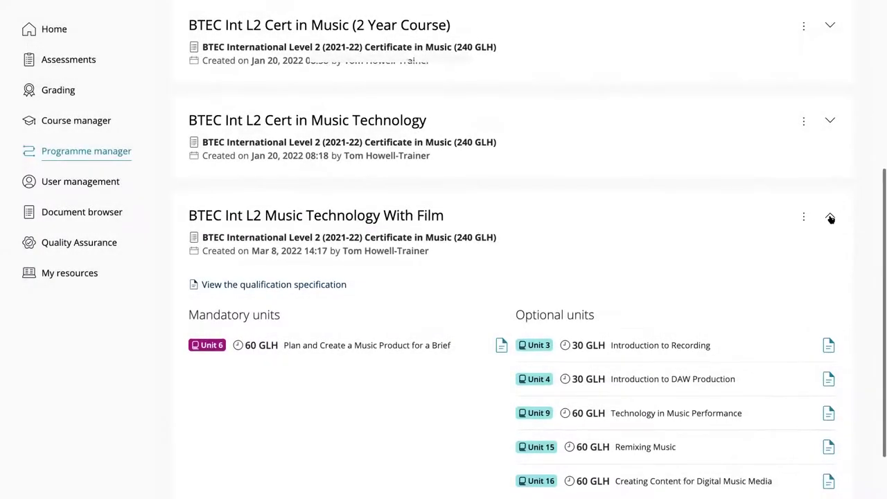
scroll(686, 266, "up", 3)
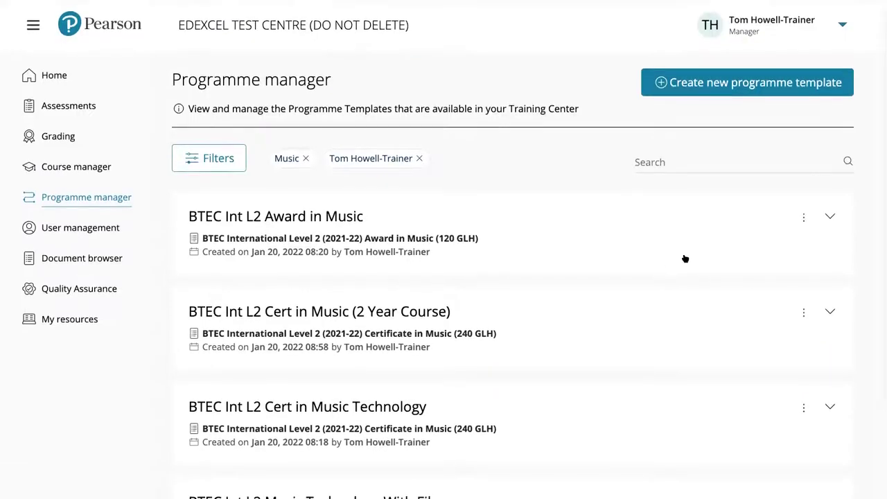
Remove the creator and Music filters and search the templates for 'music tech'
left_click(420, 160)
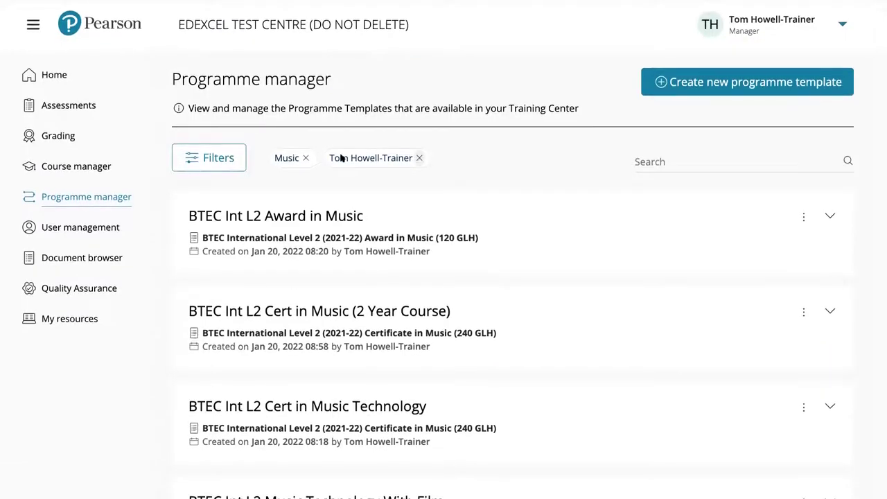
left_click(305, 160)
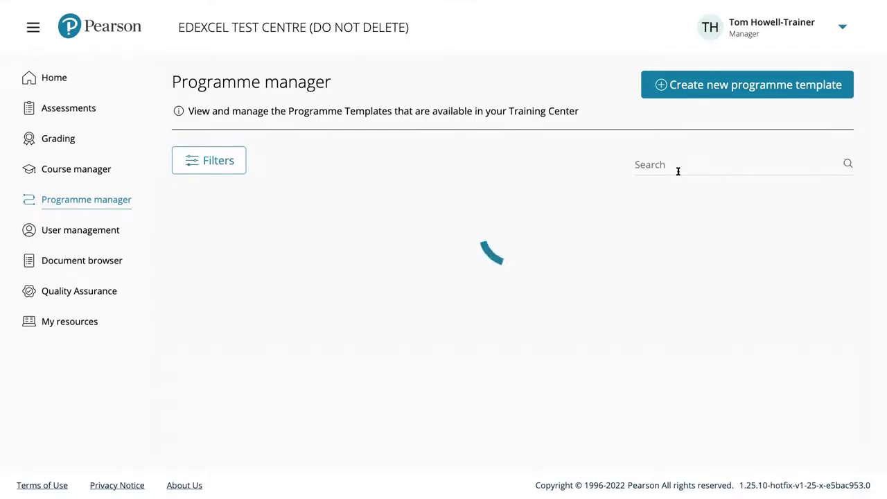
left_click(670, 165)
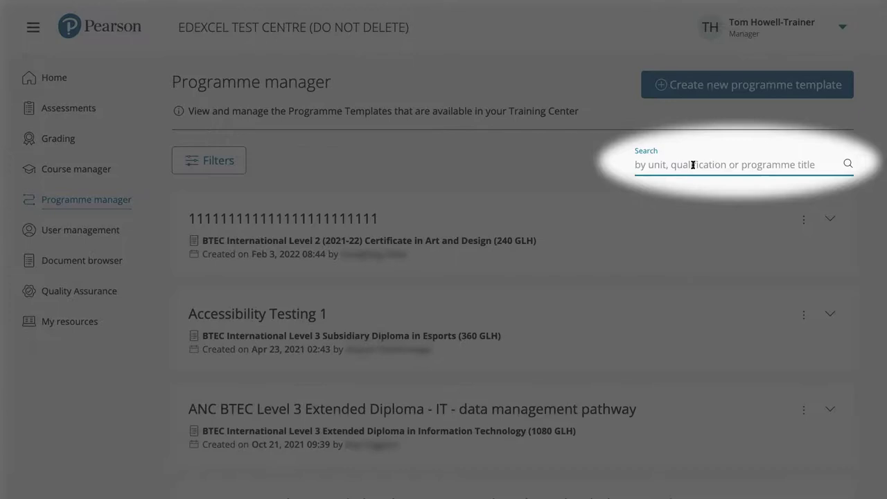
type("Music ")
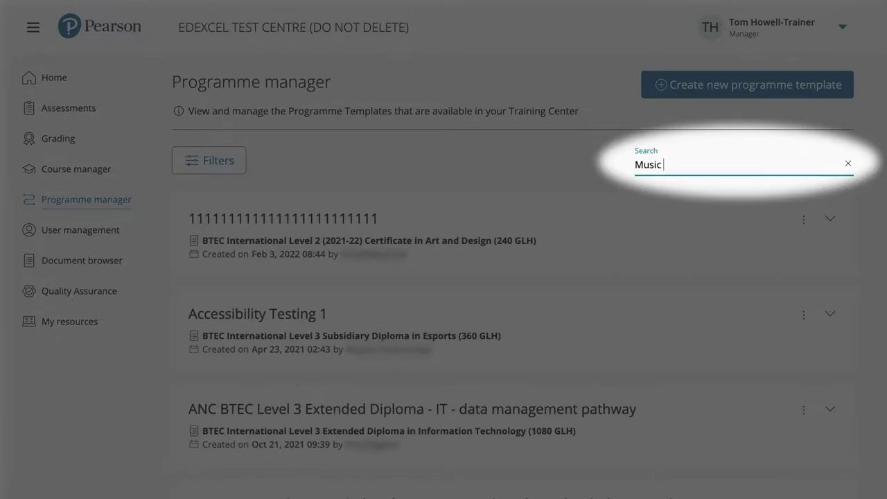
type("Technology")
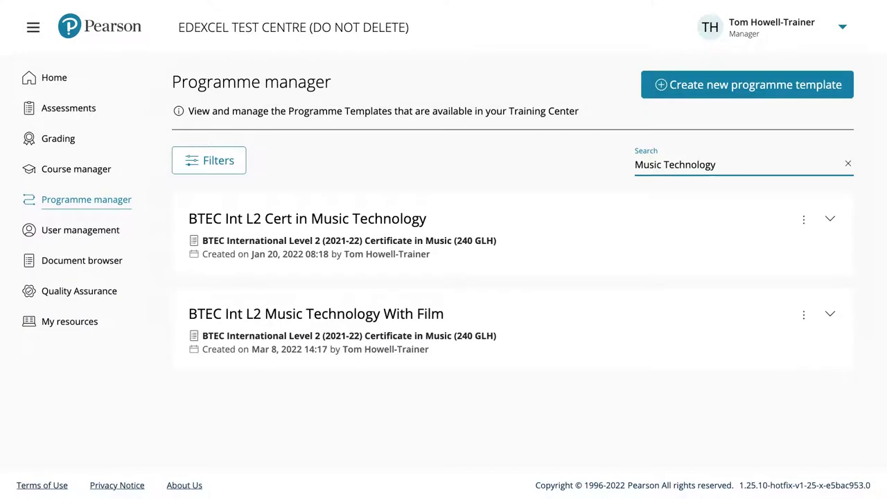
key("ctrl+a")
type("music tech")
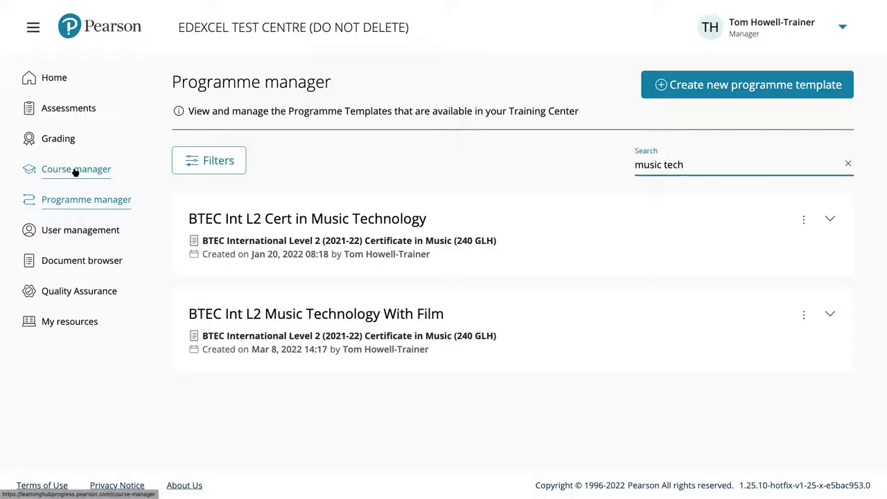
Start a new course from the Course manager
left_click(76, 169)
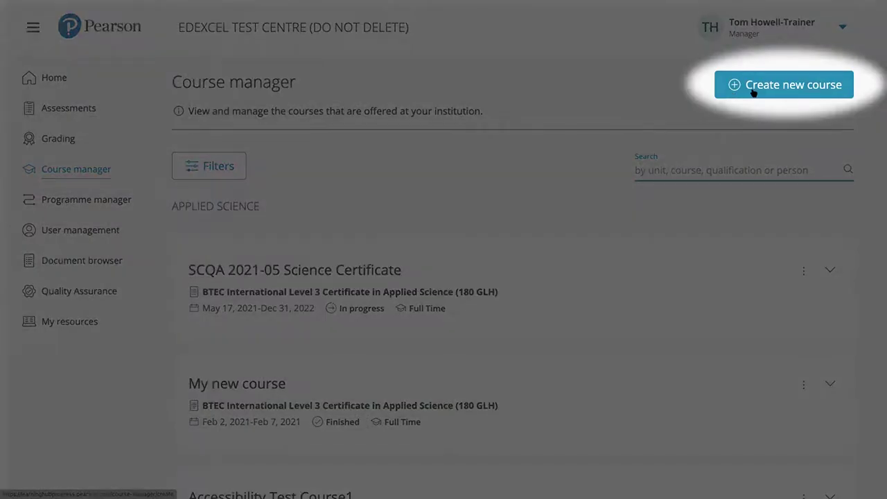
left_click(753, 93)
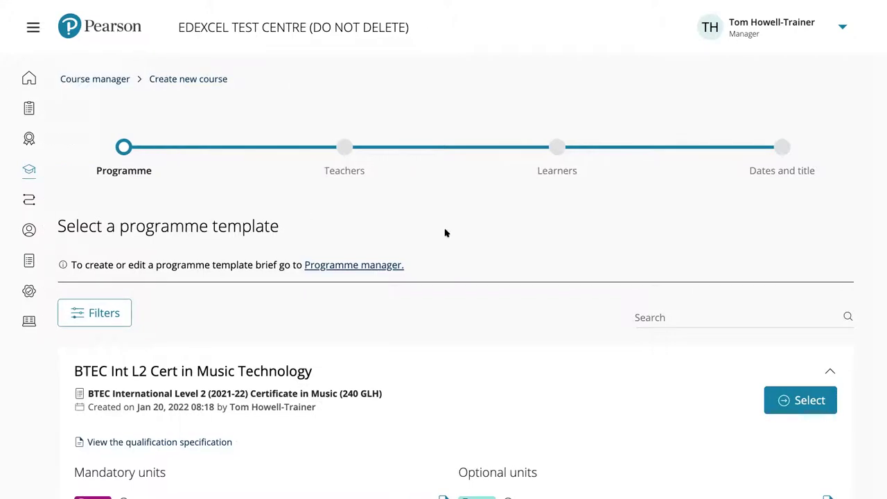
scroll(445, 232, "down", 1)
scroll(445, 233, "down", 1)
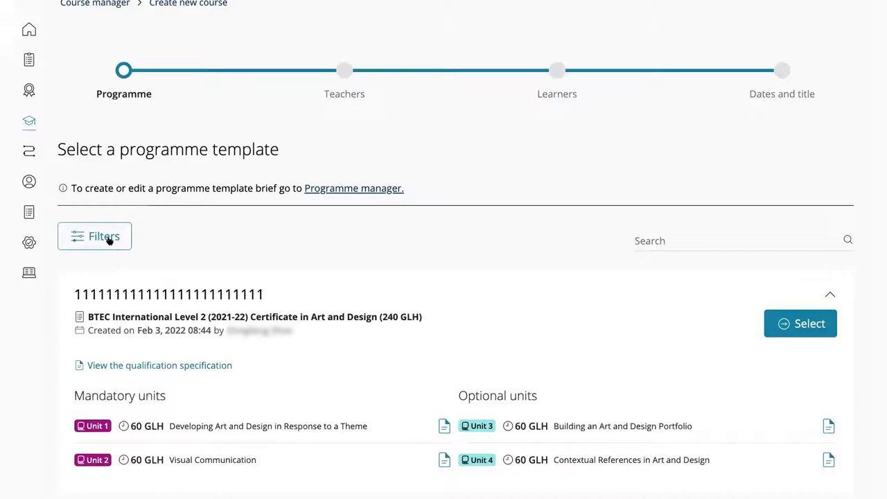
Search templates for 'music technology' and expand the Music Technology With Film template's units
left_click(651, 239)
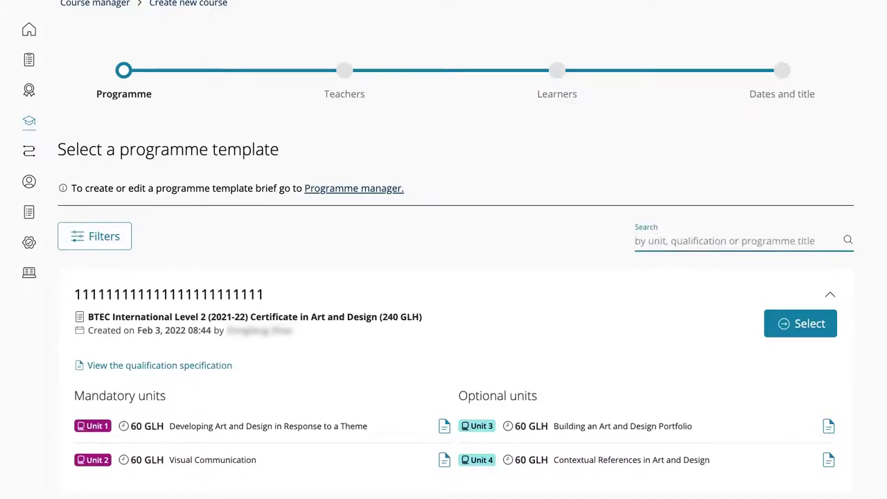
type("music techno")
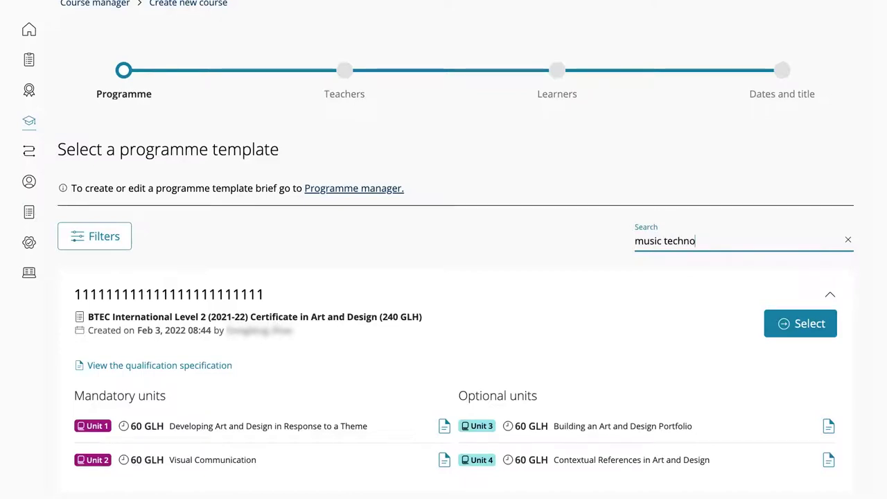
type("logy")
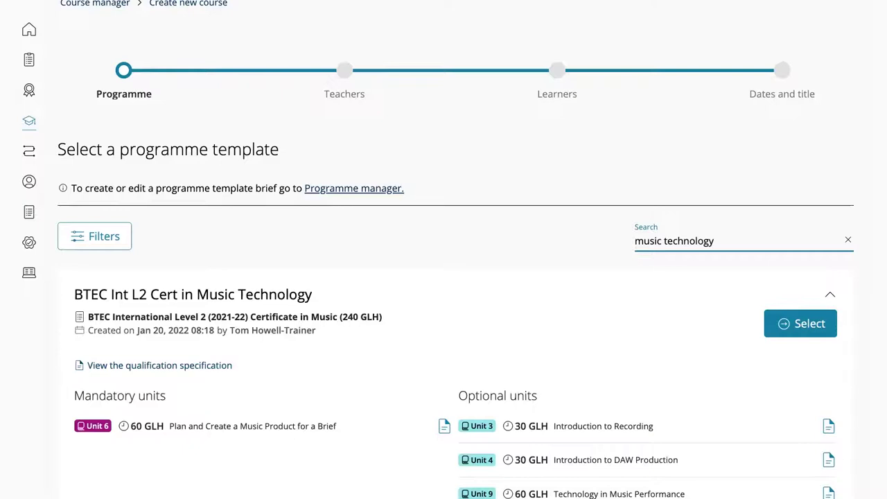
scroll(429, 315, "down", 3)
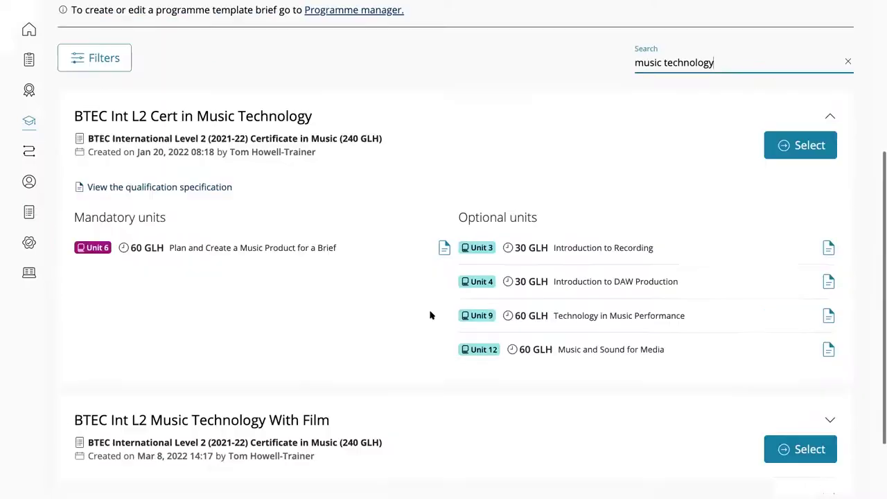
scroll(430, 314, "down", 2)
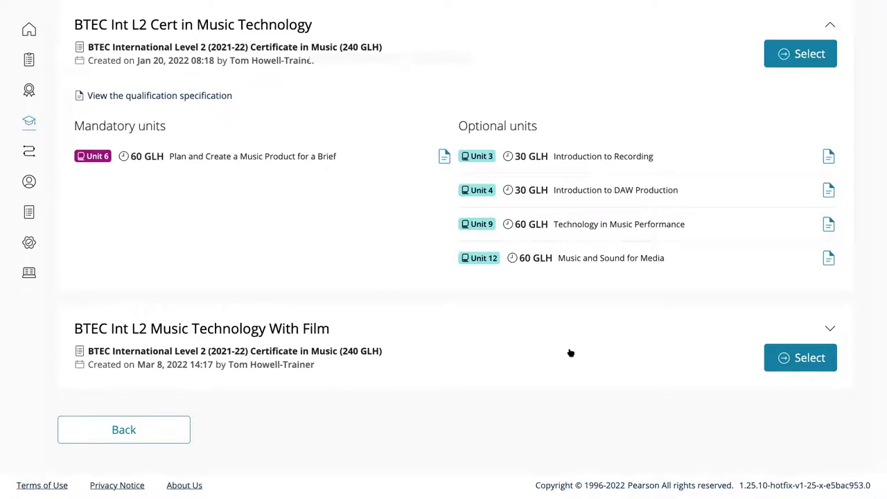
left_click(830, 331)
scroll(728, 344, "down", 1)
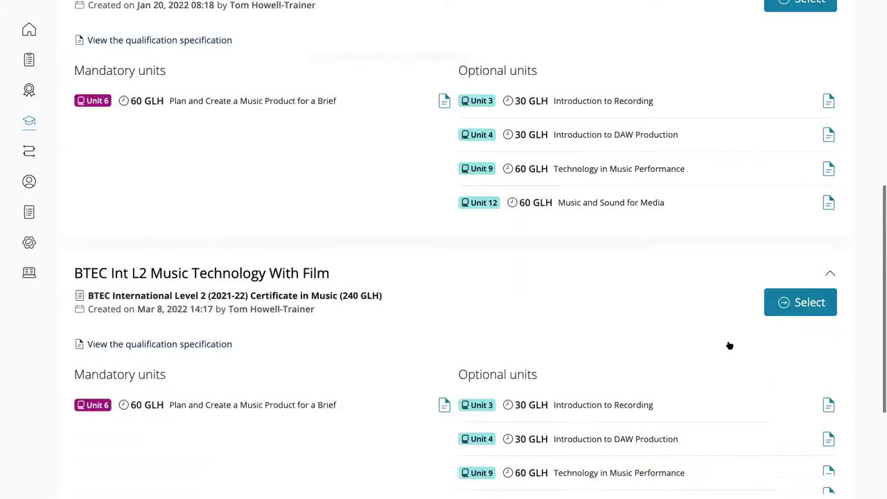
scroll(729, 344, "down", 2)
scroll(729, 344, "down", 1)
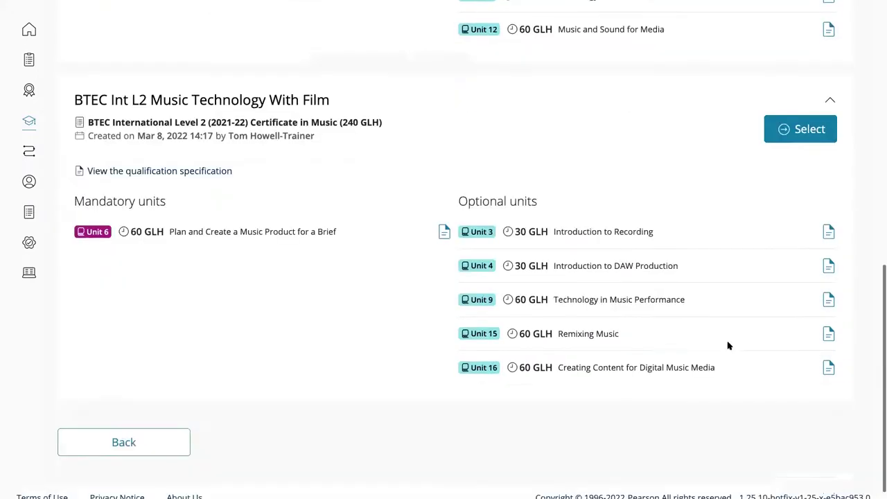
scroll(729, 344, "up", 1)
scroll(735, 269, "up", 1)
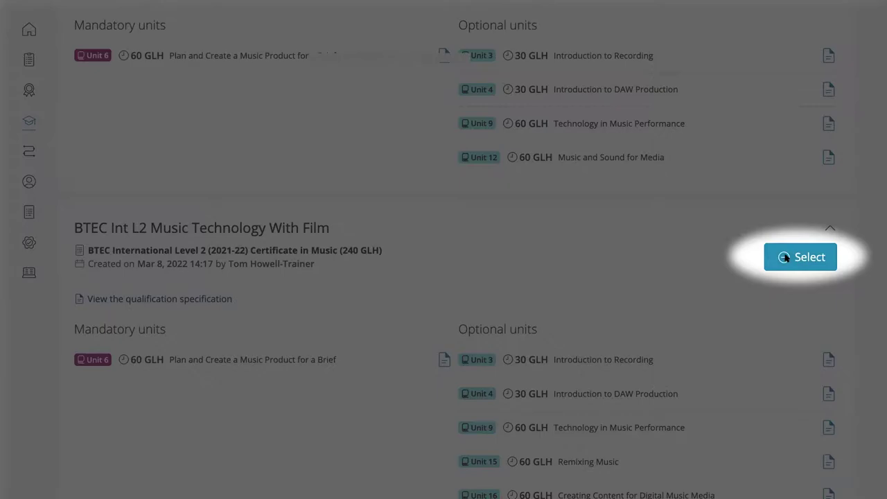
Select the BTEC Int L2 Music Technology With Film template for the course
left_click(785, 258)
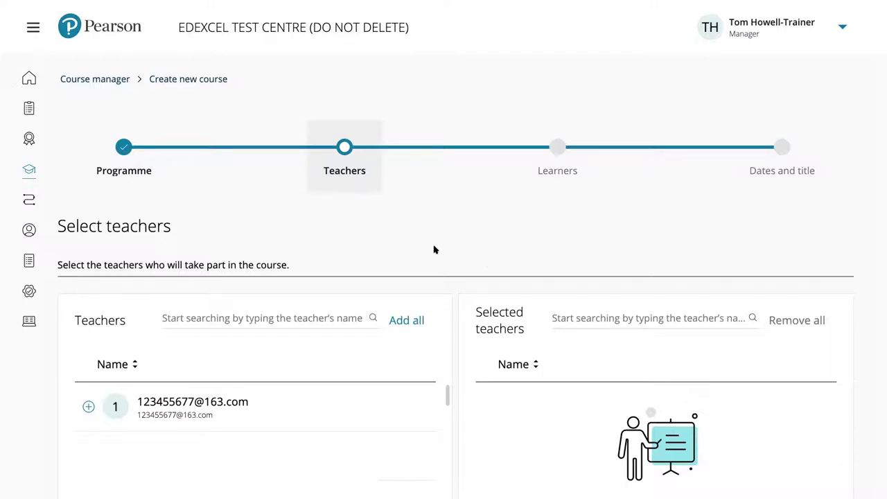
scroll(429, 244, "down", 1)
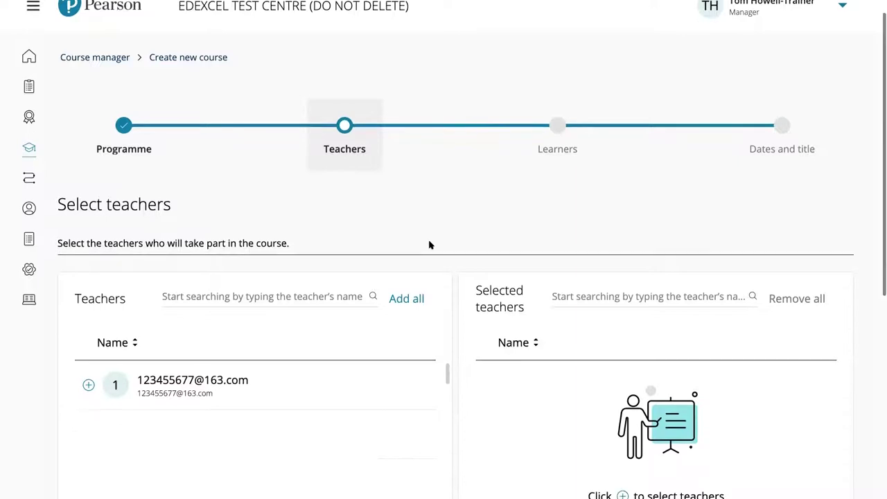
scroll(430, 244, "up", 1)
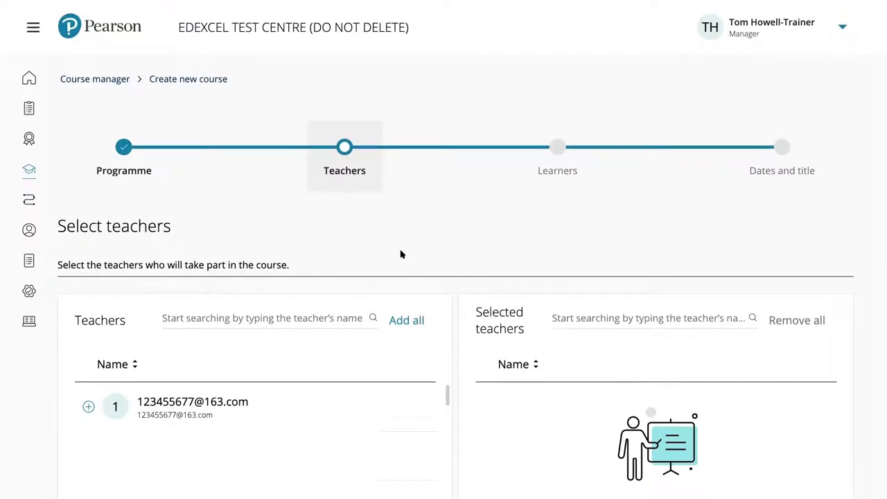
scroll(274, 277, "down", 2)
Search for the teacher by name, add them to the course, and clear the search
left_click(272, 278)
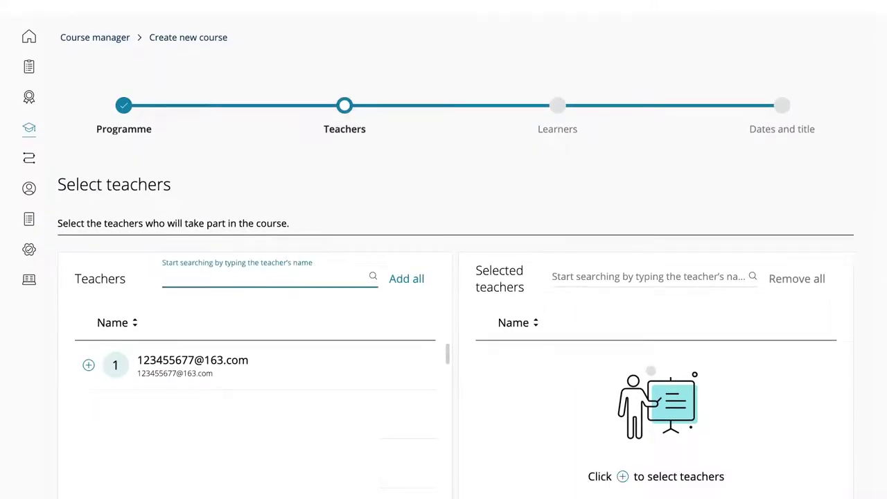
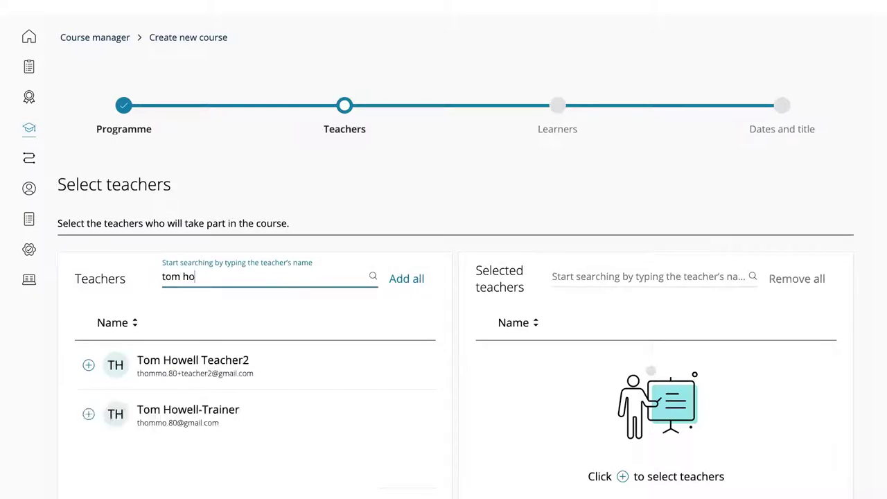
scroll(250, 327, "down", 1)
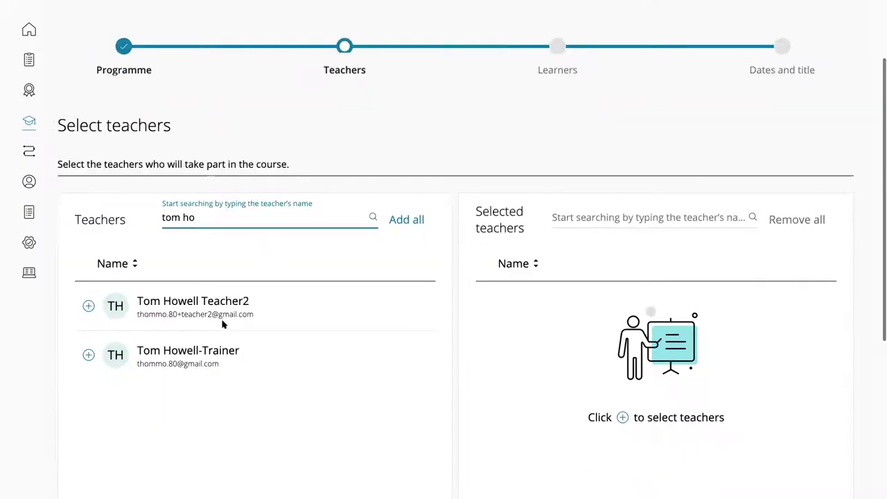
left_click(88, 307)
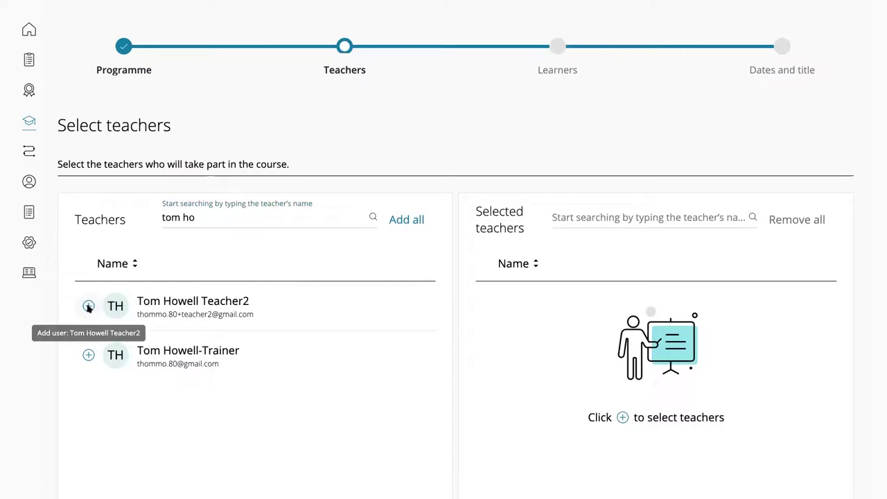
triple_click(199, 206)
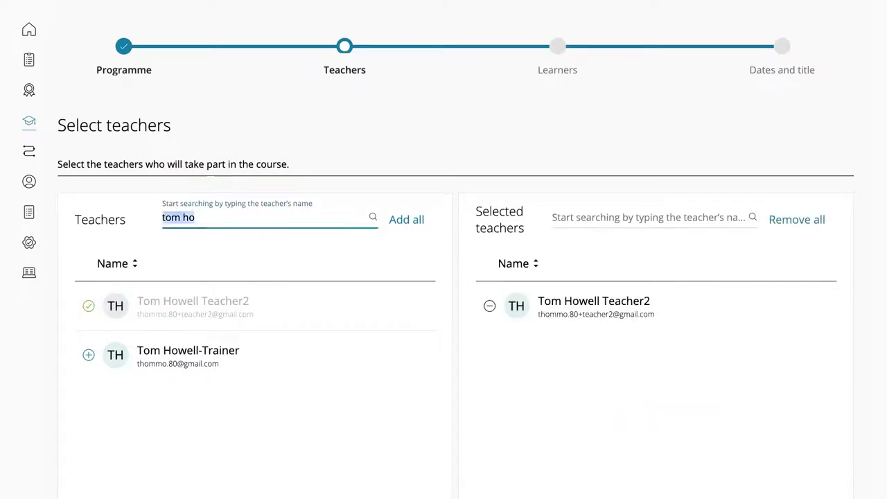
key("BackSpace")
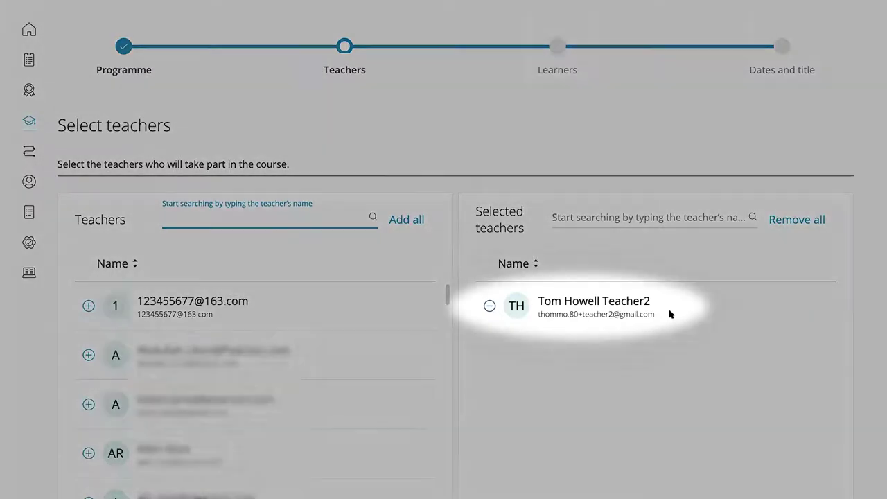
scroll(669, 315, "down", 3)
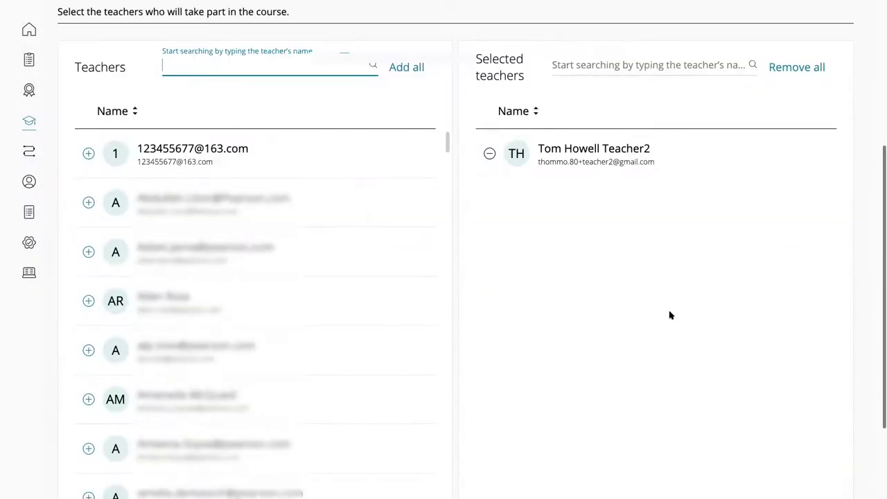
scroll(669, 314, "down", 2)
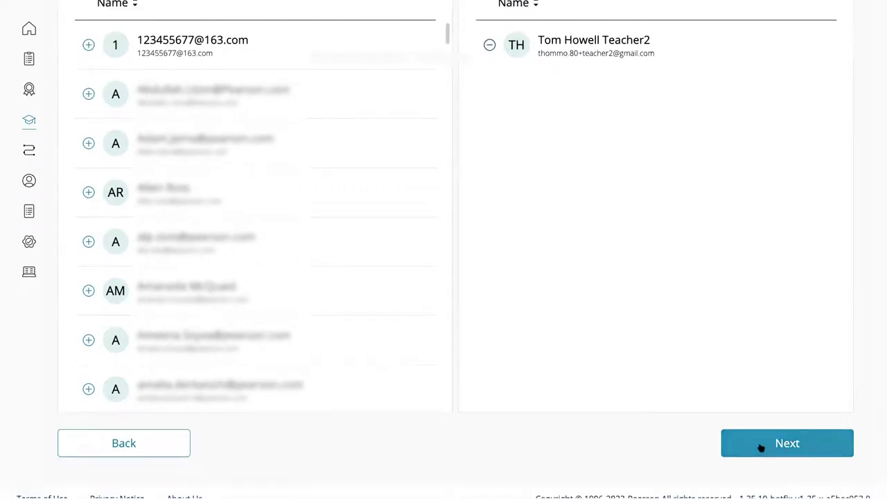
On the Learners step, find the first learner by name and add them
left_click(762, 448)
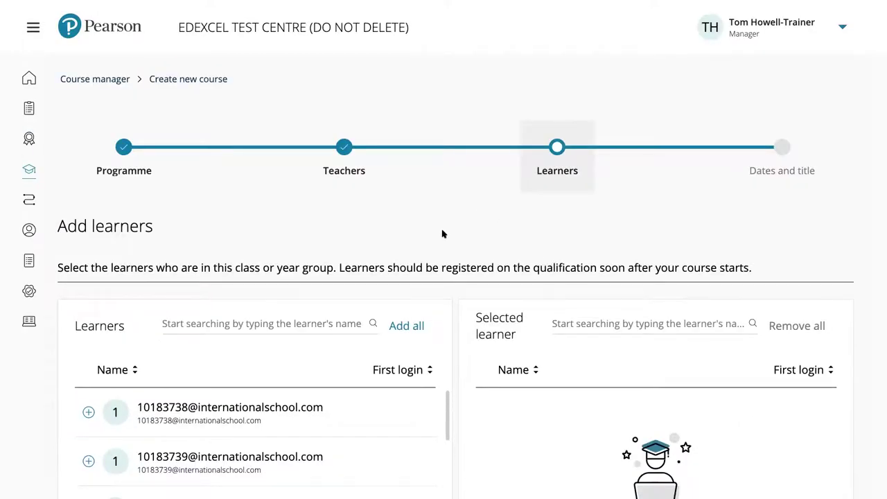
scroll(447, 237, "down", 1)
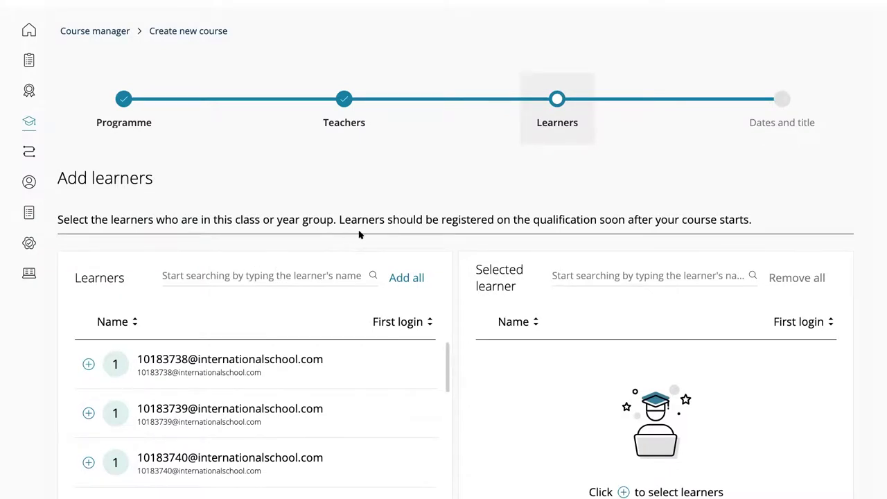
scroll(359, 235, "down", 1)
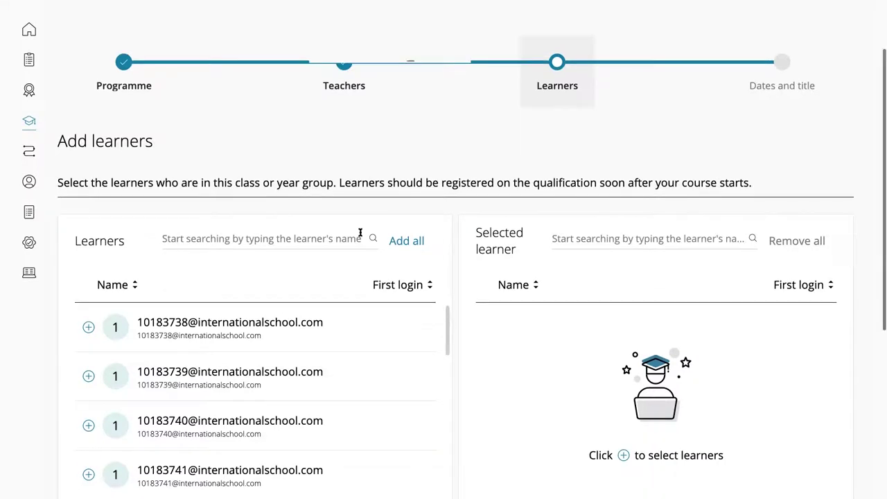
left_click(214, 211)
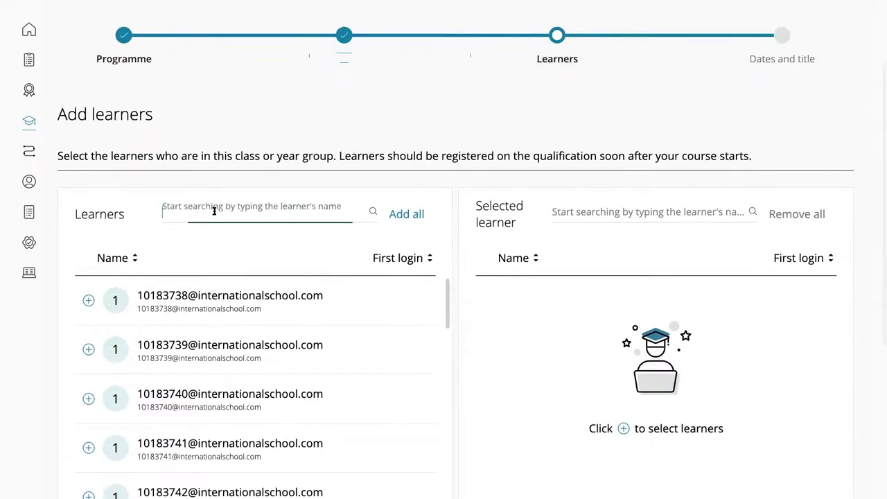
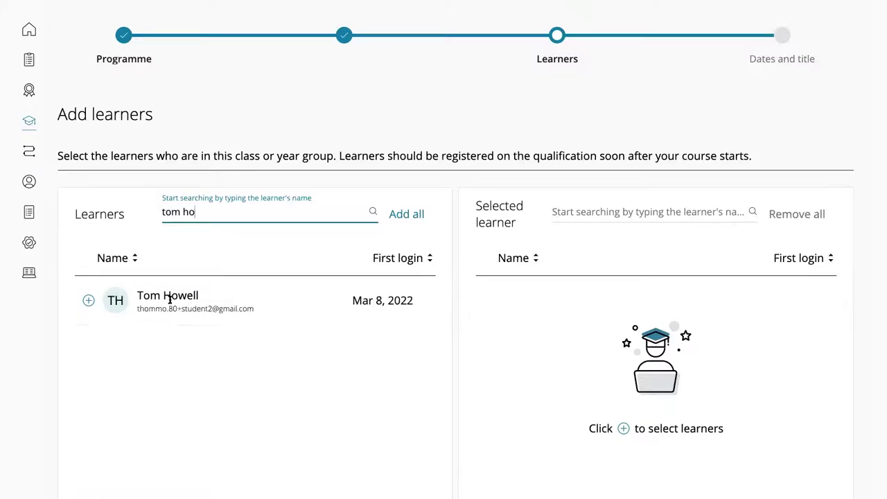
left_click(88, 300)
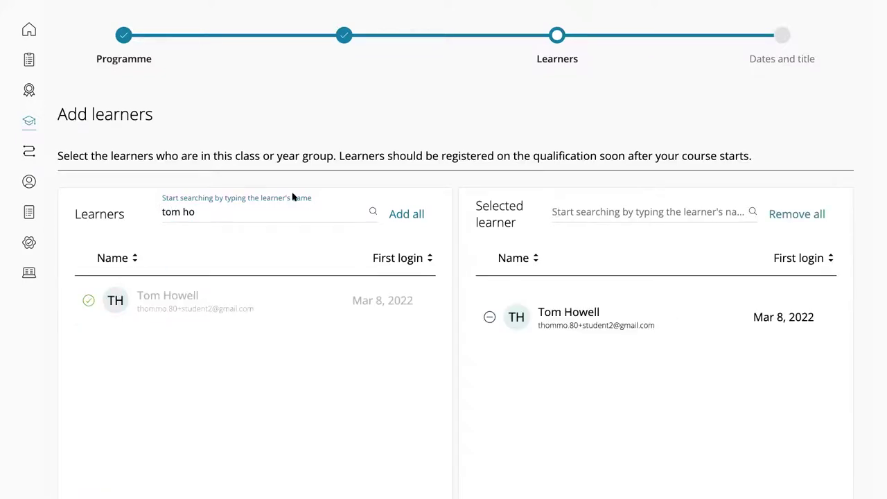
triple_click(219, 211)
key("BackSpace")
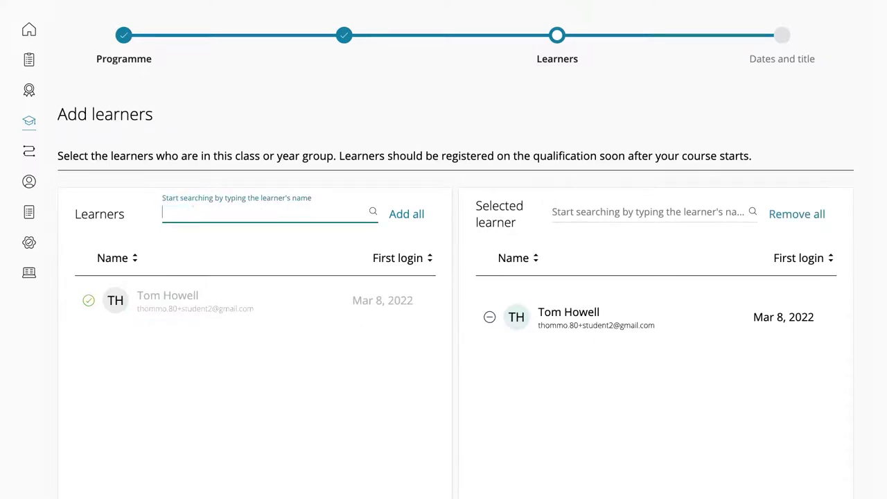
Search for the remaining learners by name and add each to Selected learner
type("ben")
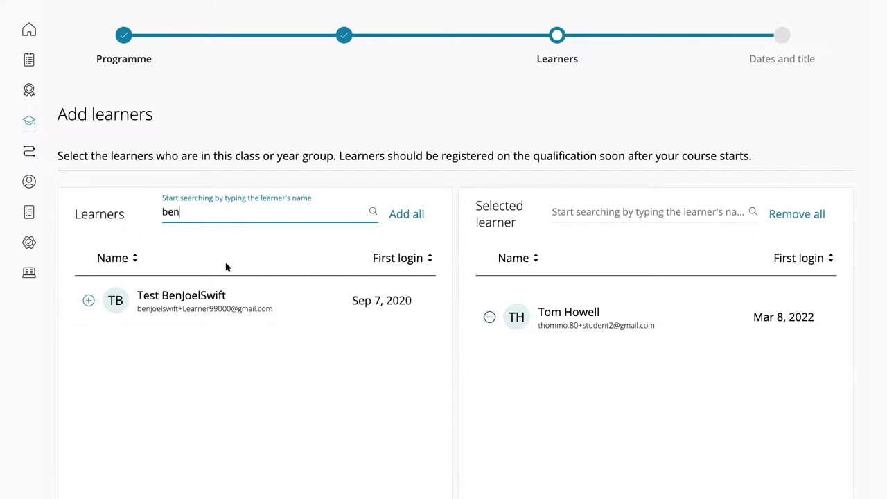
left_click(184, 297)
left_click(89, 300)
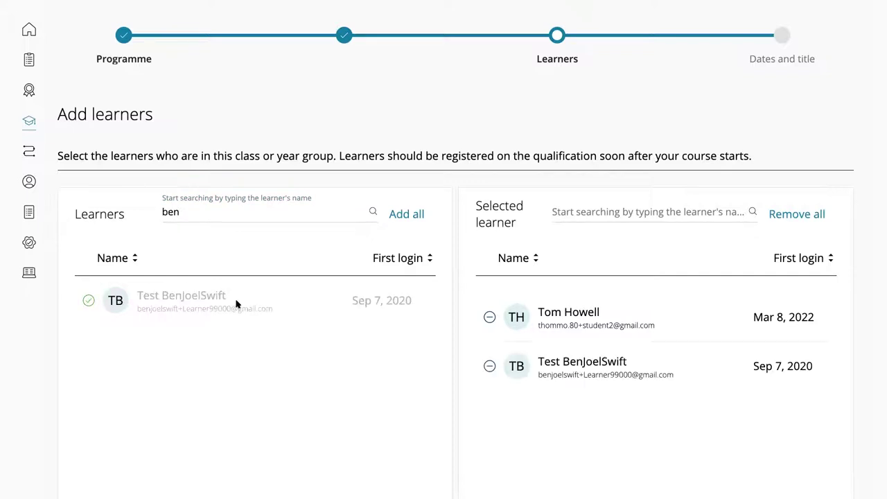
double_click(200, 211)
type("t")
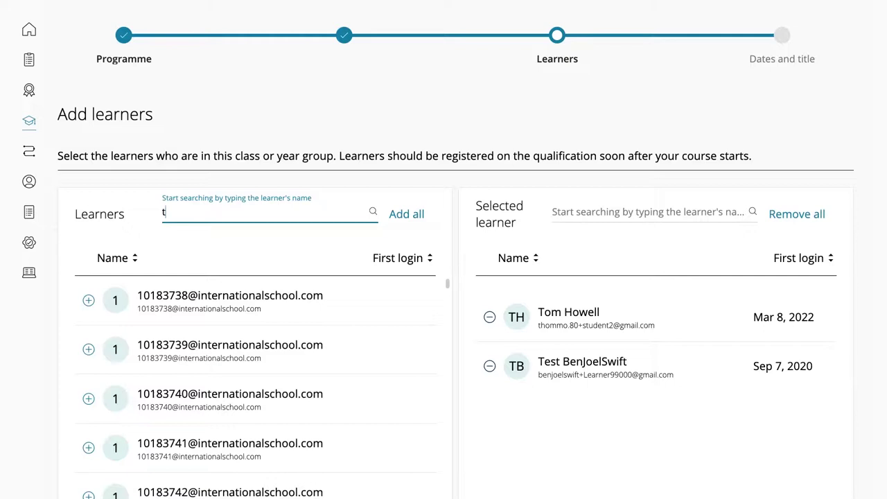
type("ho")
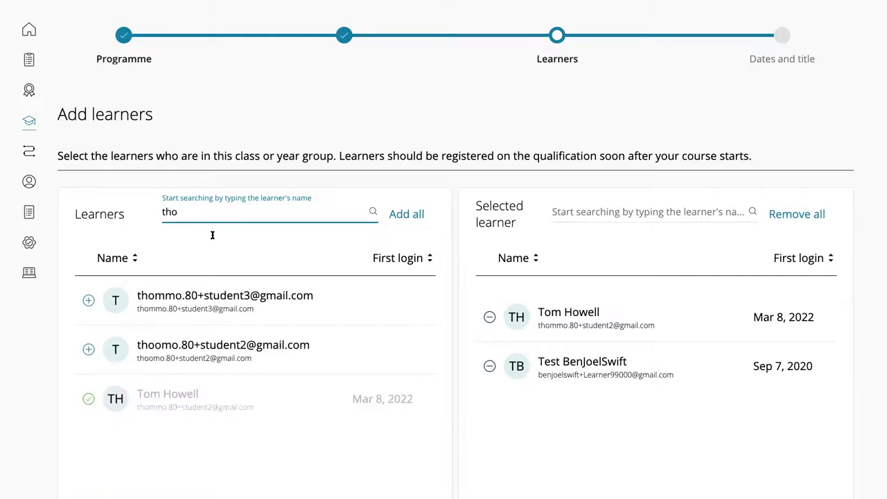
left_click(90, 300)
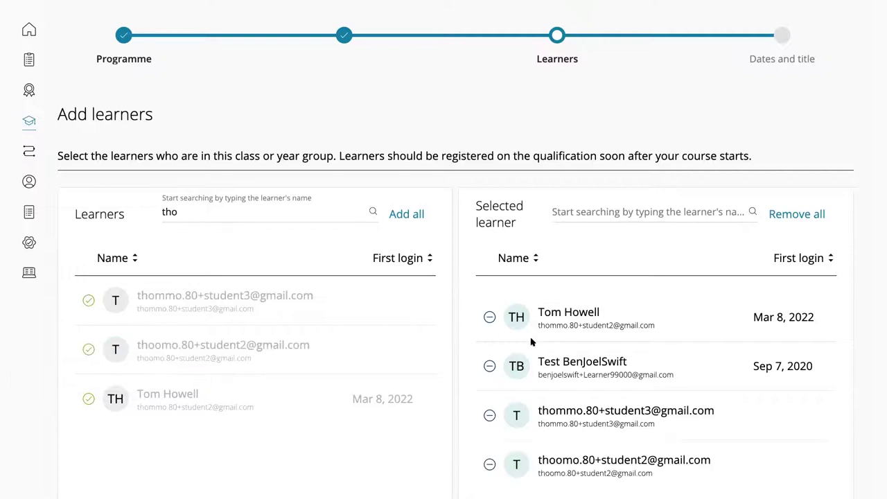
scroll(634, 346, "down", 1)
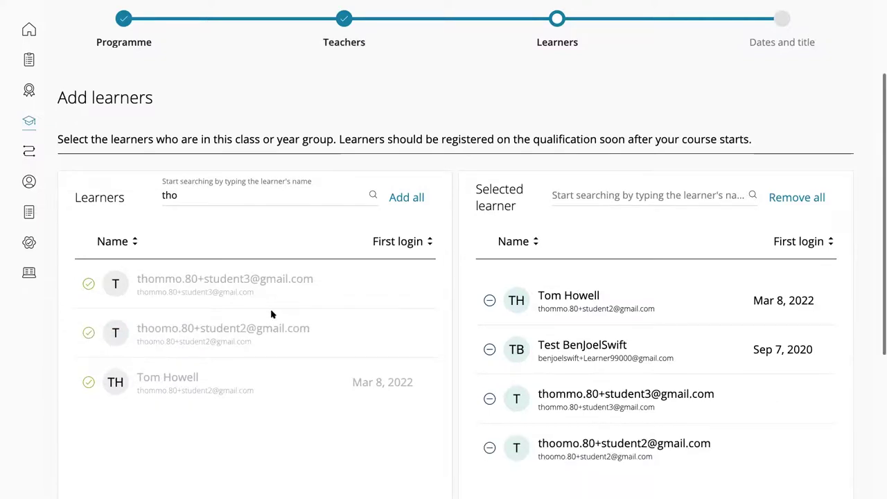
scroll(661, 317, "down", 1)
scroll(663, 319, "down", 1)
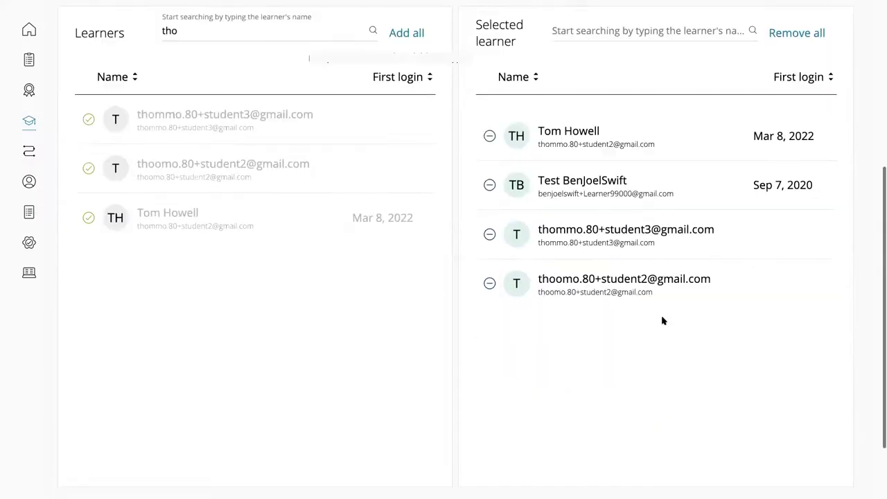
scroll(804, 432, "down", 1)
On the Dates and title step, set the course period start to Jan 3, 2022
left_click(797, 431)
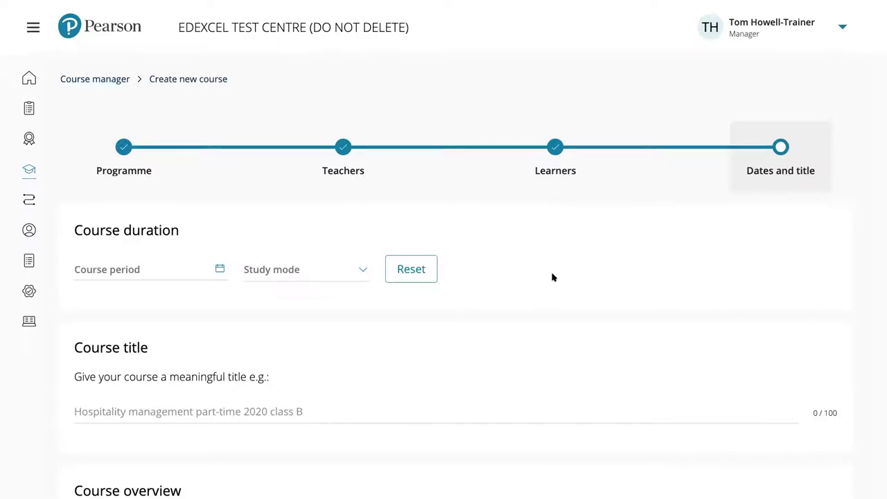
scroll(552, 278, "down", 1)
scroll(433, 212, "down", 2)
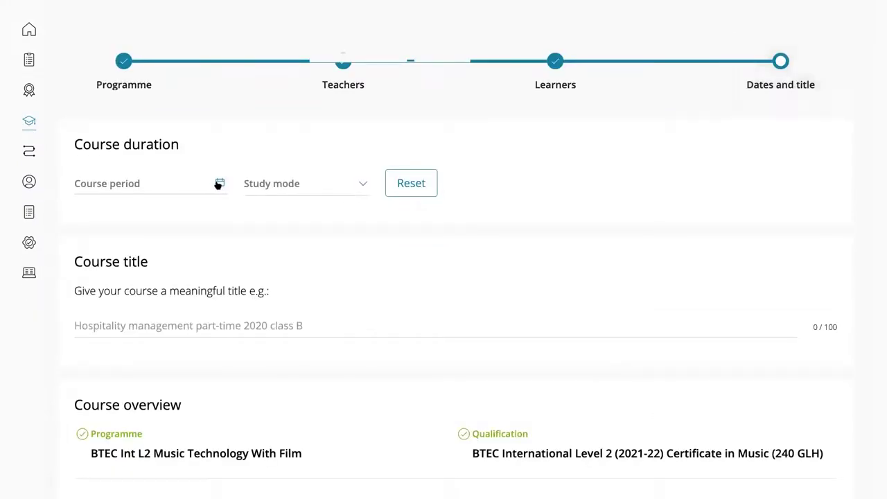
left_click(219, 184)
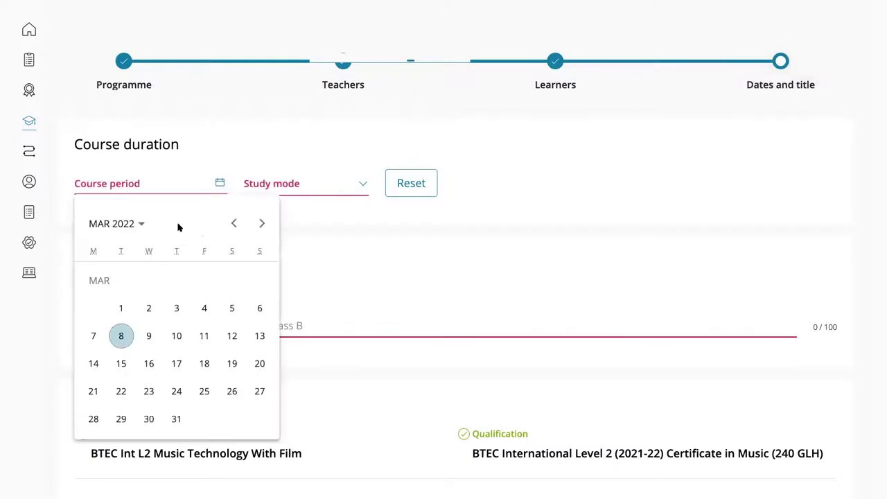
left_click(138, 224)
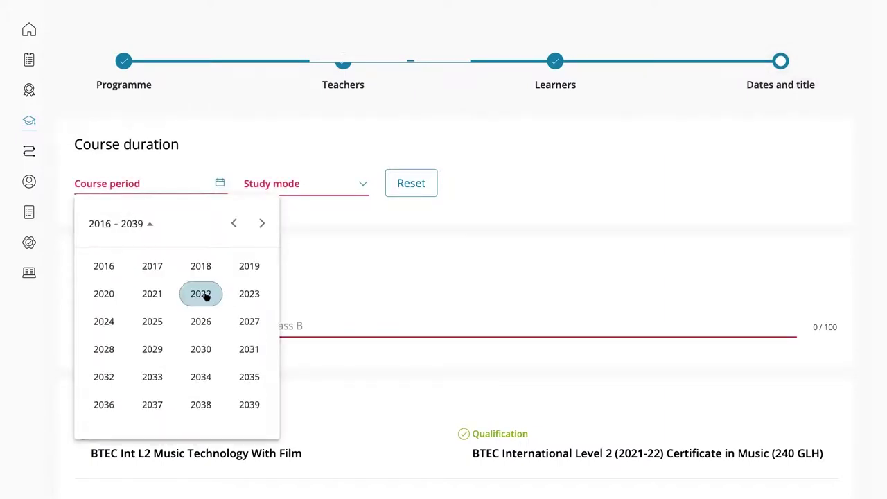
left_click(104, 296)
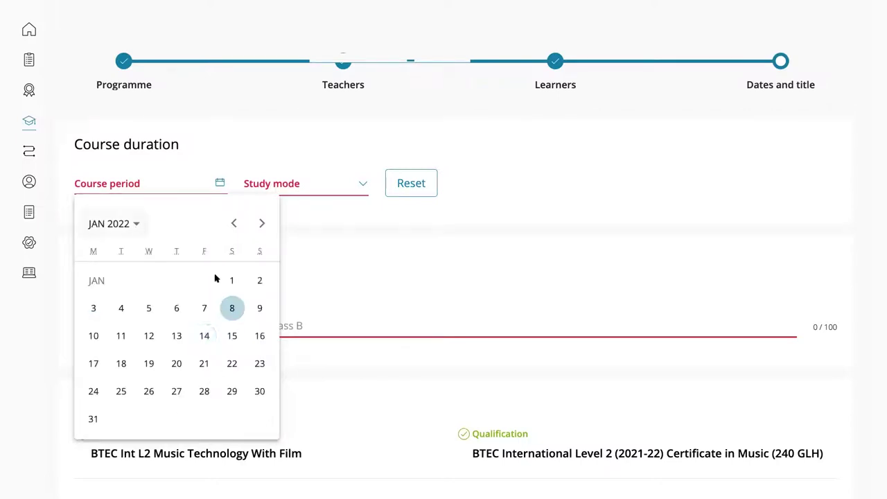
left_click(95, 308)
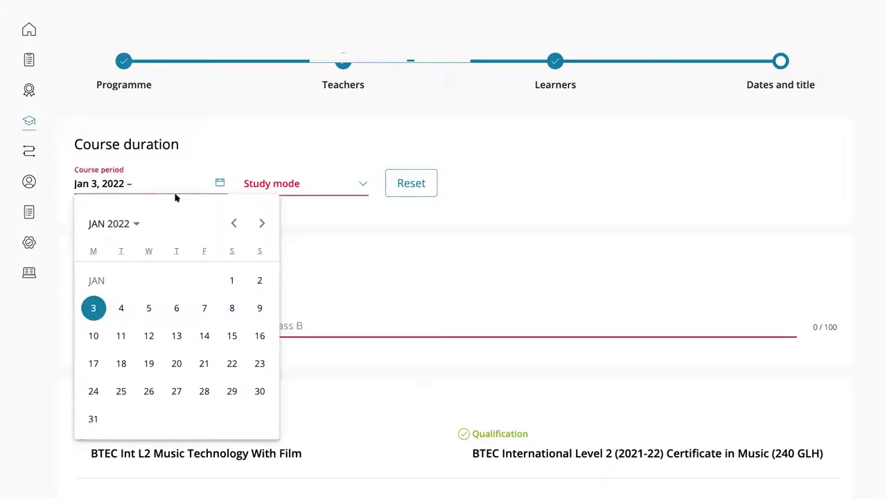
Set the course end to Dec 31, 2023 and the study mode to Full Time
left_click(133, 226)
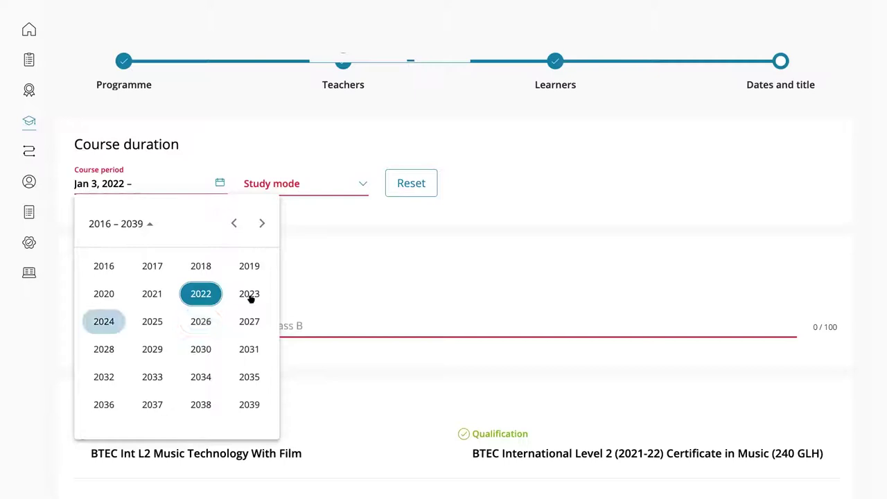
left_click(250, 296)
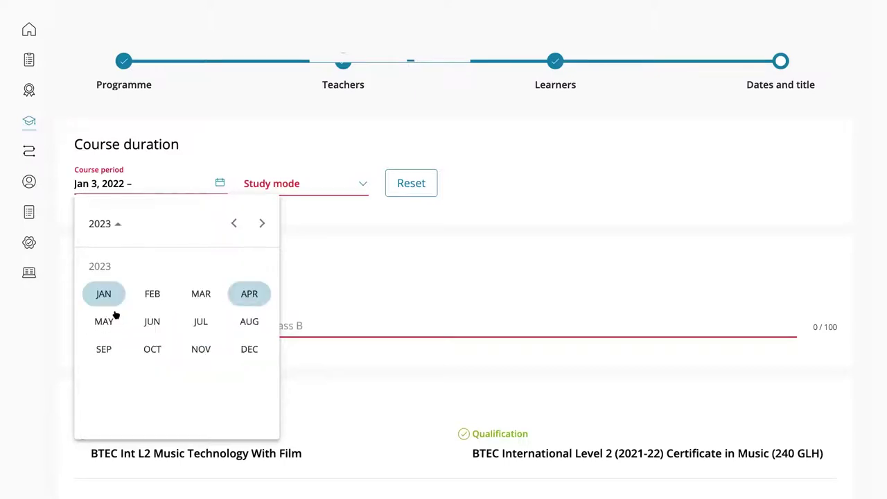
left_click(248, 348)
left_click(257, 392)
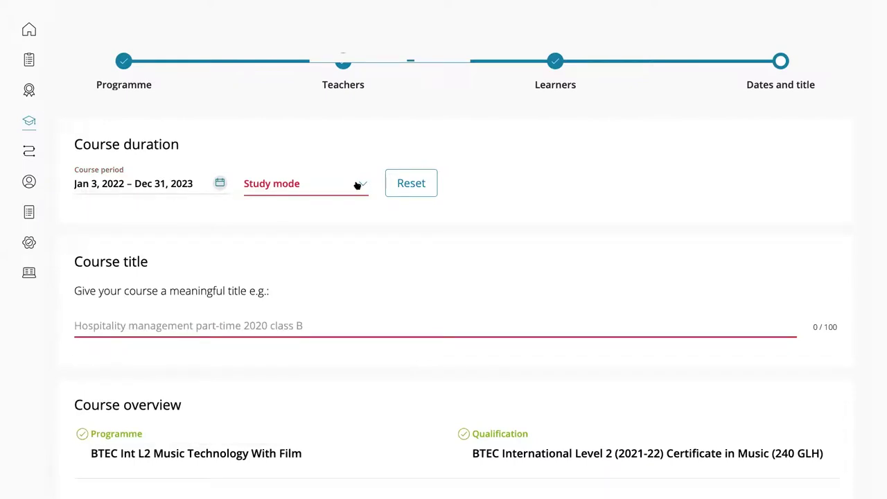
left_click(308, 194)
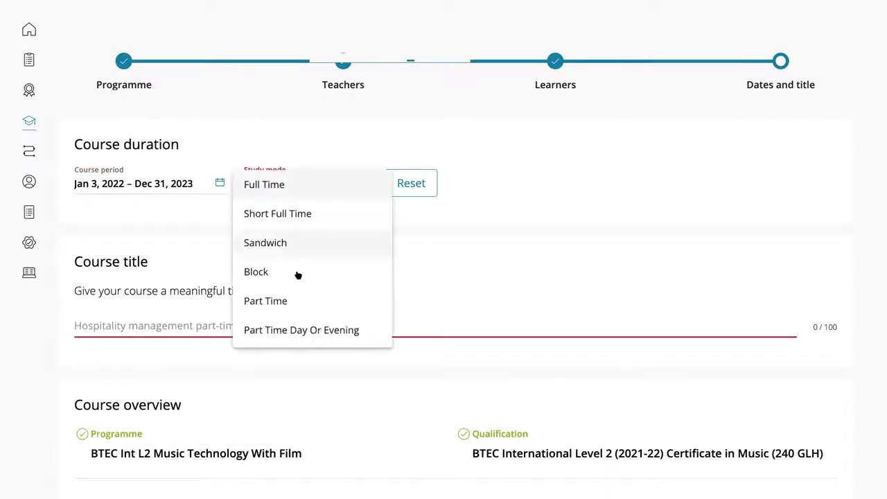
left_click(264, 186)
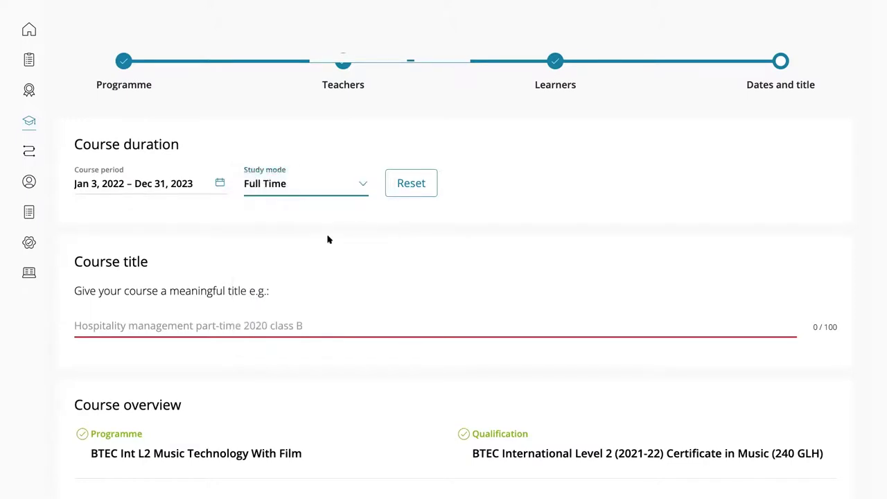
Title the course 'Music Technology 2022-2023', correcting the 'Muisc' typo
scroll(123, 262, "down", 1)
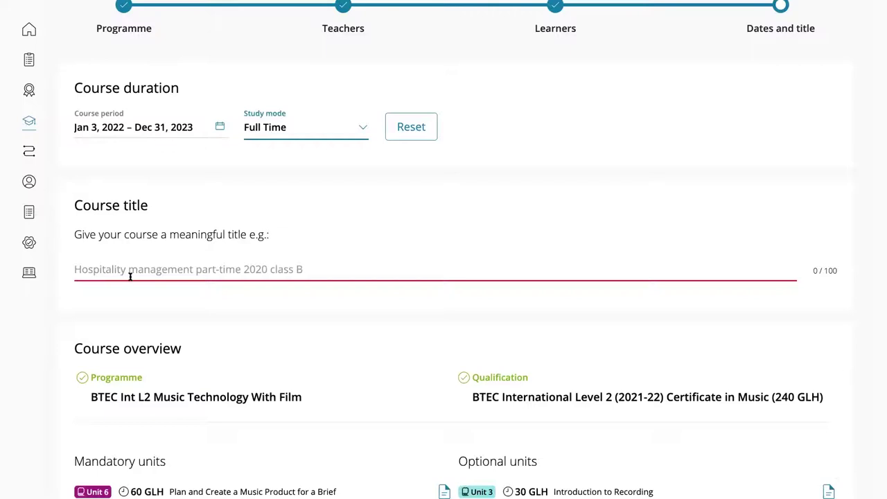
left_click(177, 269)
type("Muisc Technology 2022-2023")
left_click(95, 269)
key("BackSpace")
key("BackSpace")
type("si")
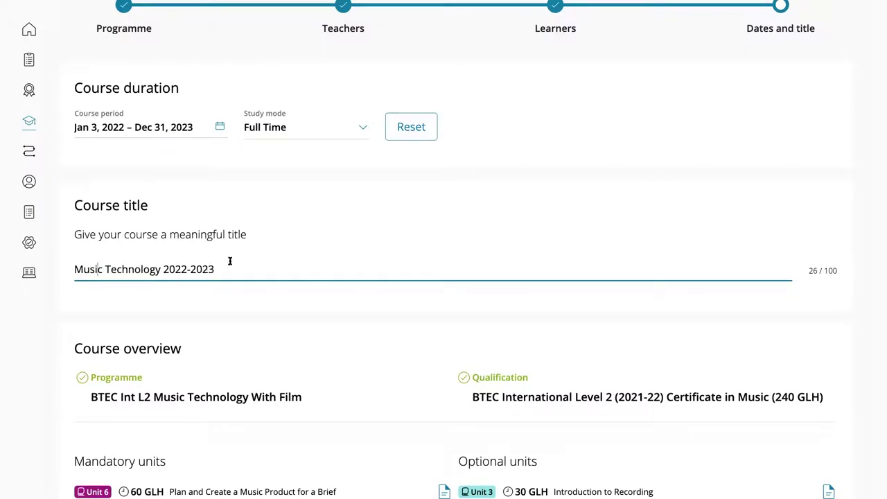
Review the course summary to the bottom and save and publish it
scroll(237, 262, "down", 1)
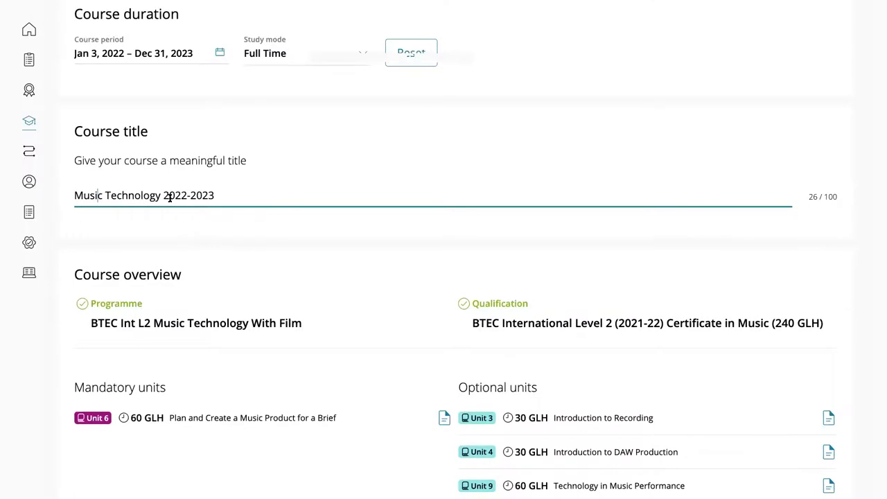
scroll(256, 246, "down", 1)
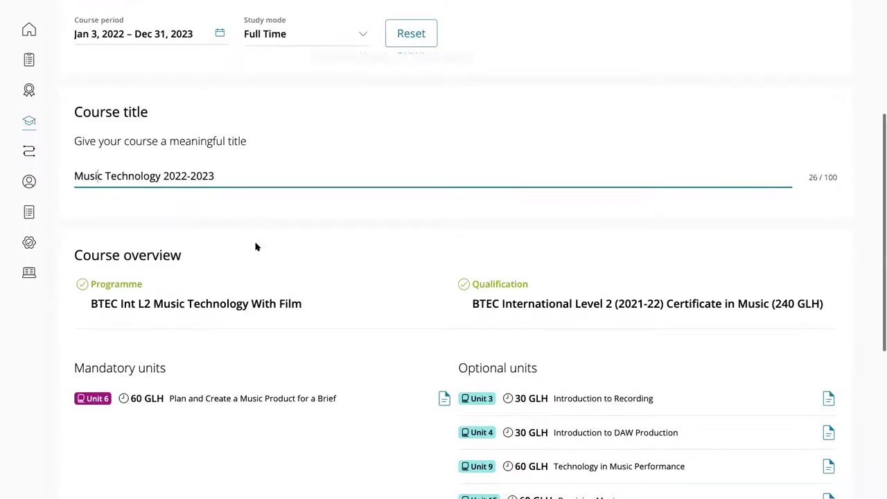
scroll(255, 246, "down", 1)
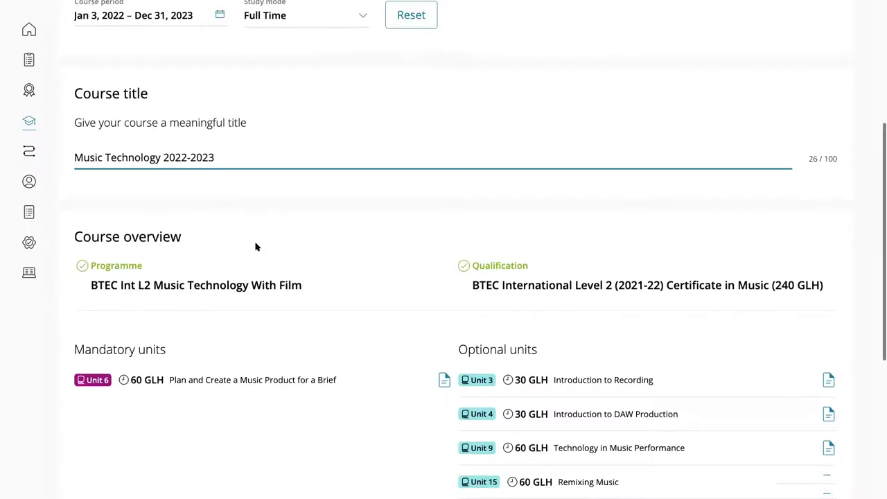
scroll(303, 234, "down", 2)
scroll(309, 256, "down", 2)
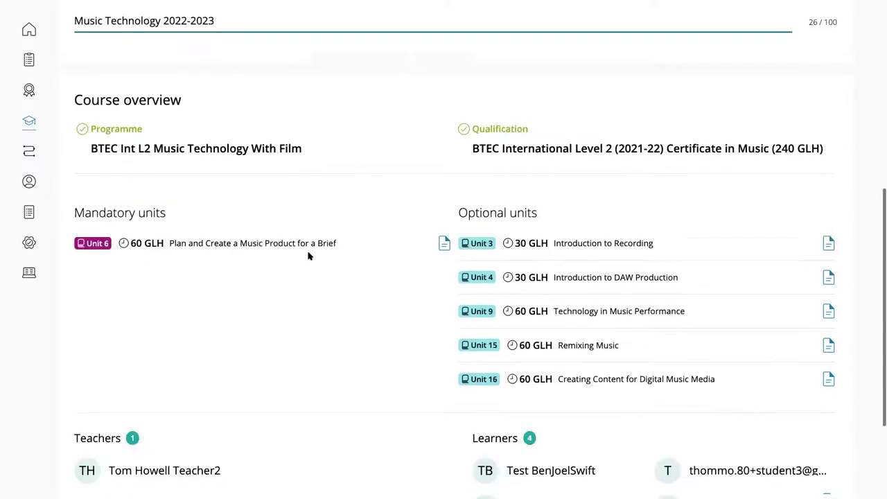
scroll(308, 255, "down", 2)
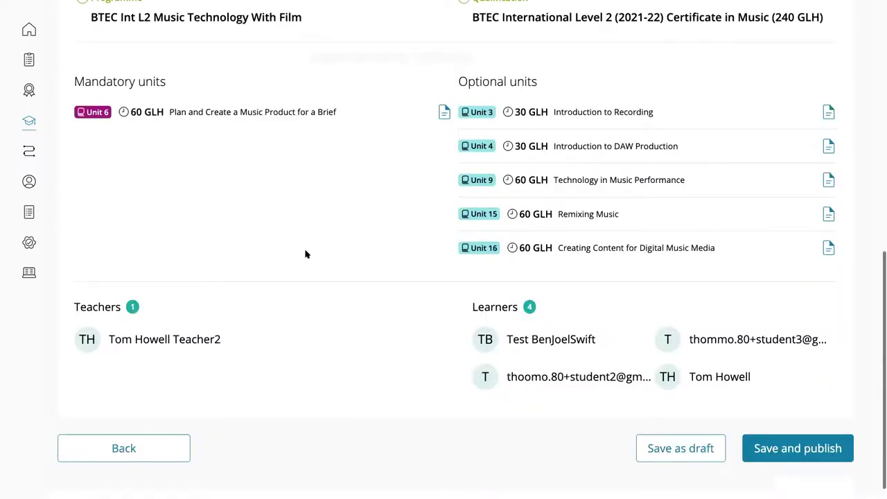
scroll(305, 254, "down", 1)
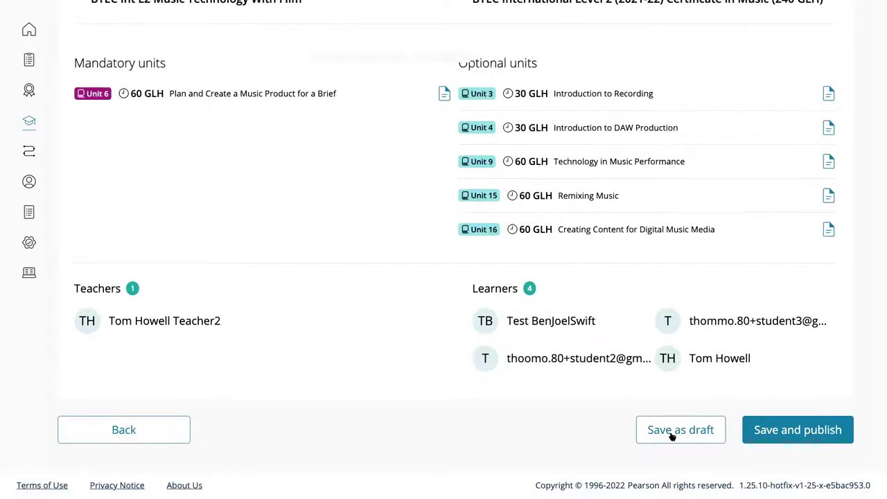
left_click(772, 434)
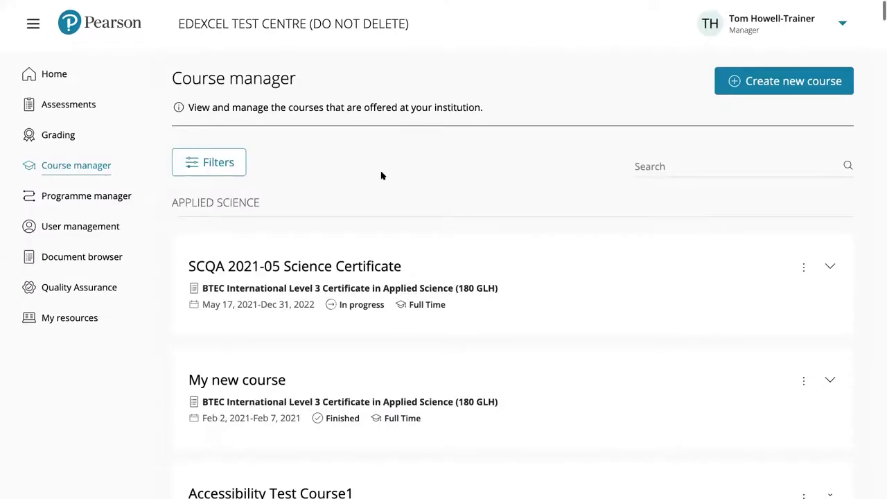
Filter the course manager list to Subject Music and Level 2, then apply it
left_click(226, 166)
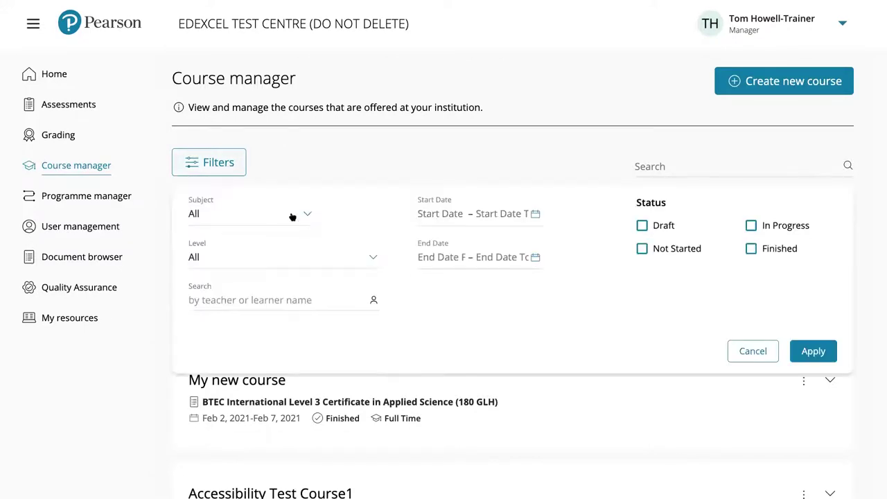
left_click(291, 239)
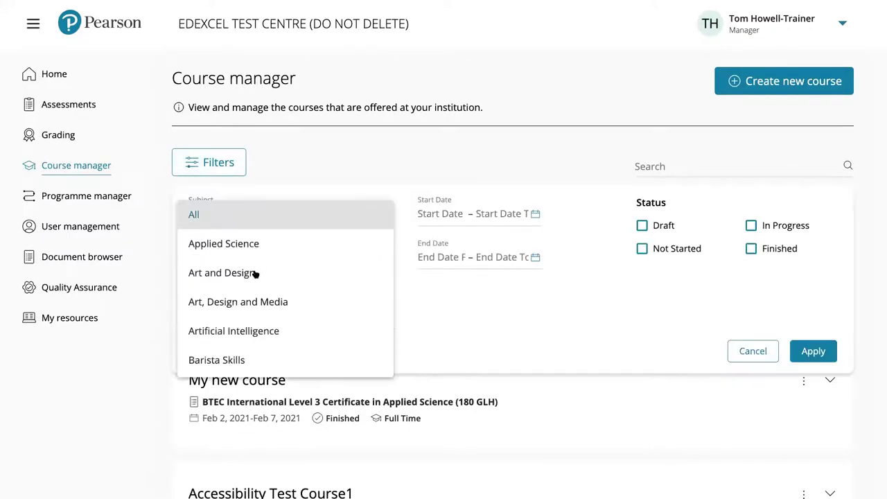
scroll(254, 278, "down", 5)
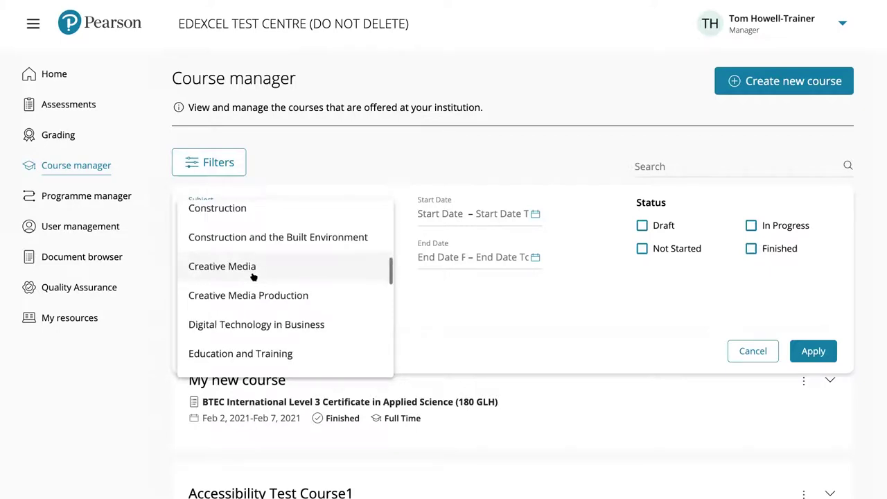
scroll(253, 277, "down", 10)
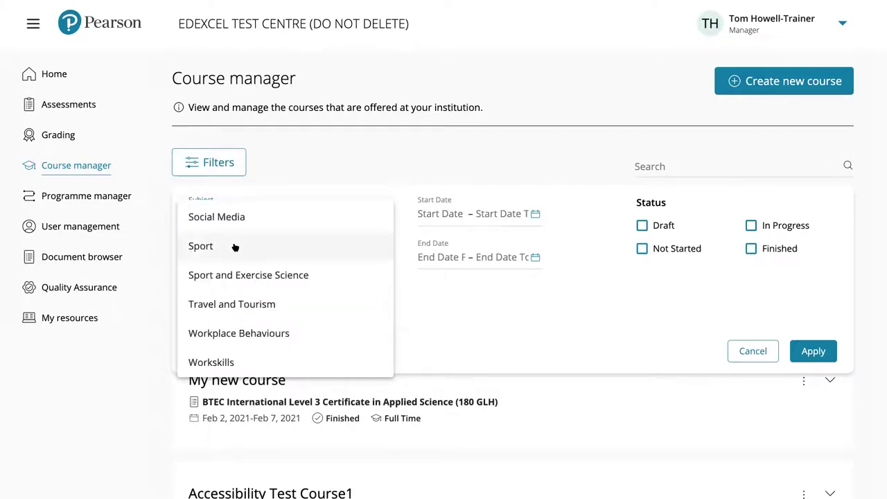
scroll(235, 248, "up", 2)
scroll(235, 247, "up", 2)
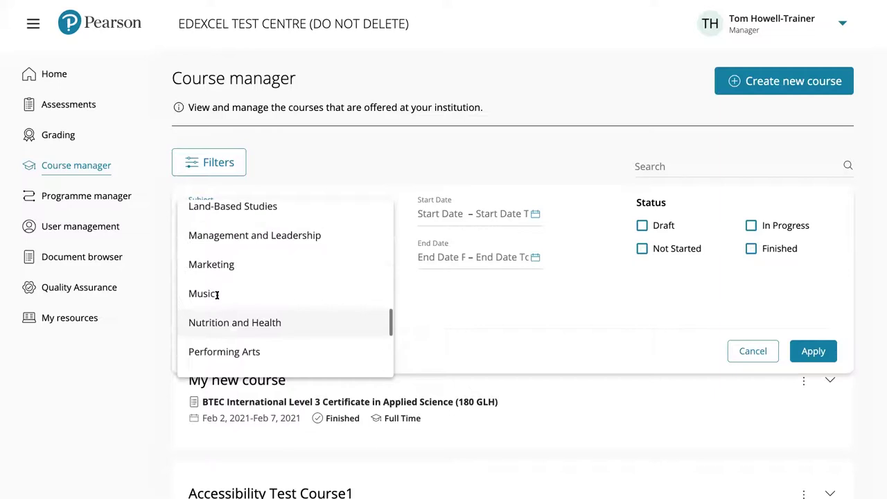
left_click(246, 294)
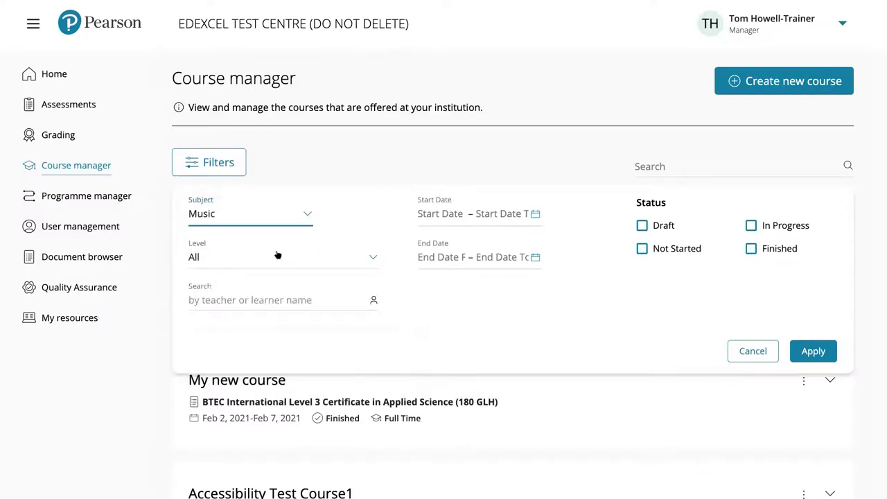
left_click(331, 260)
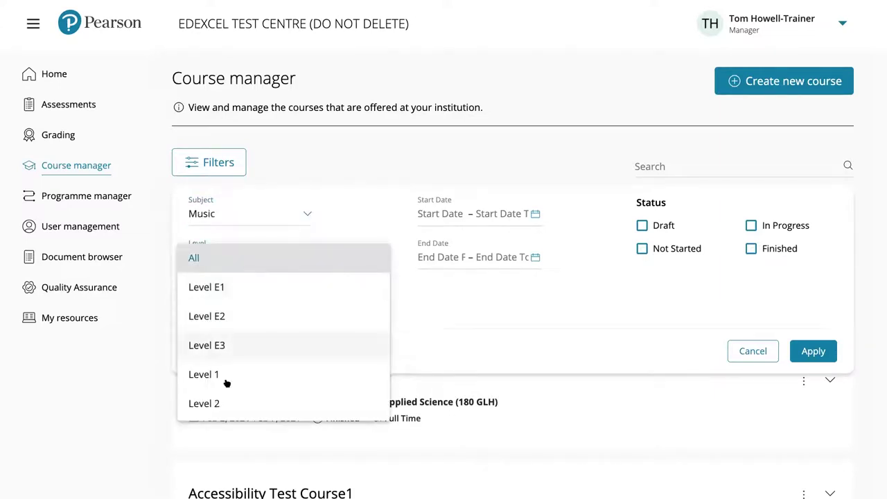
left_click(220, 402)
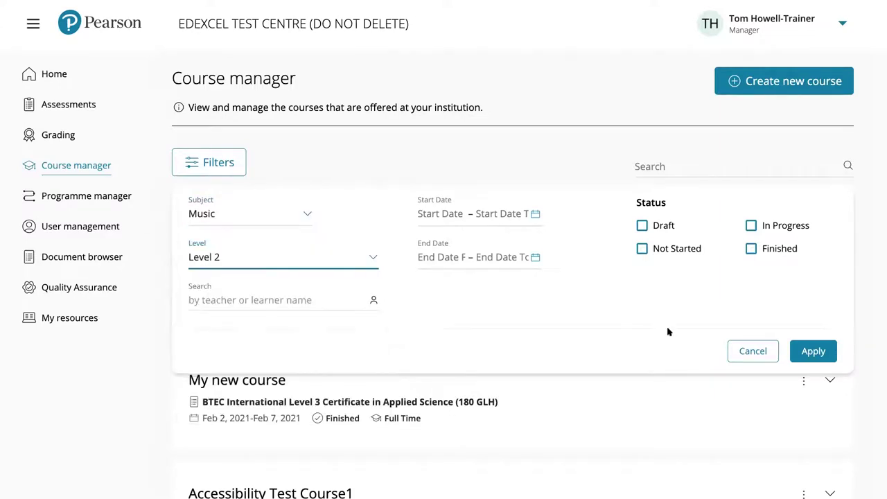
left_click(812, 352)
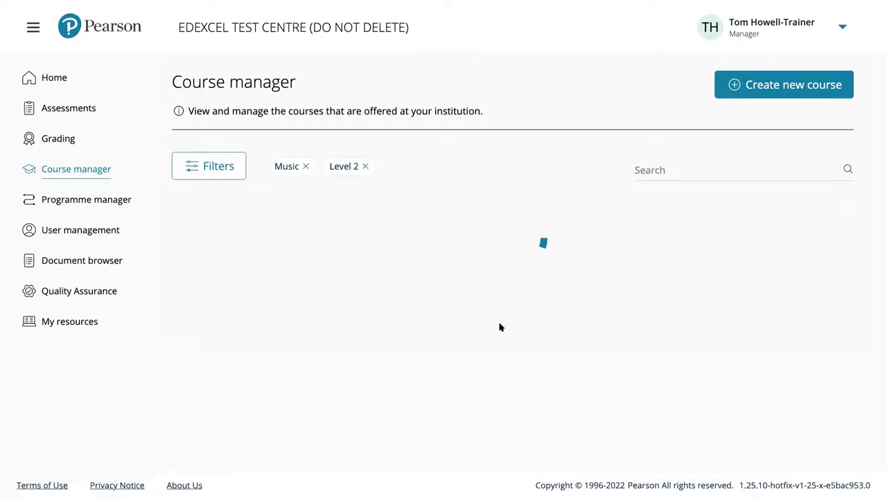
scroll(499, 325, "down", 2)
Expand the Music Technology 2022-2023 card and open, then close, its actions list
scroll(419, 310, "down", 2)
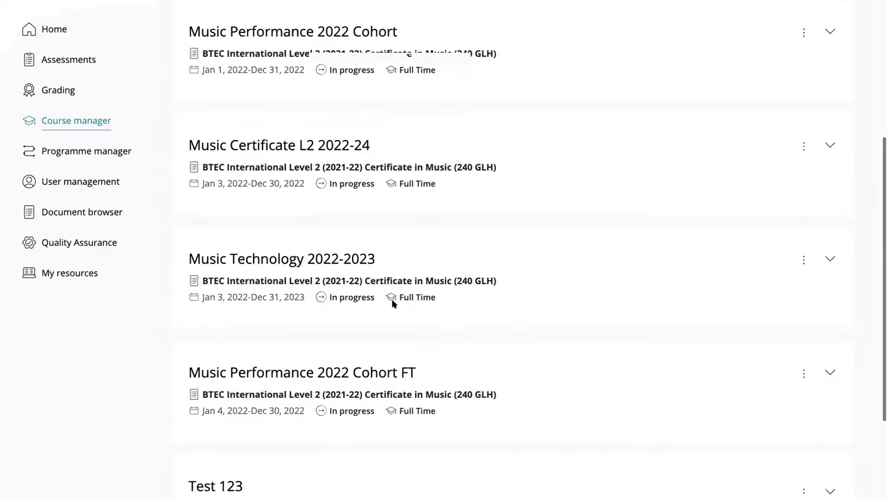
scroll(374, 277, "down", 1)
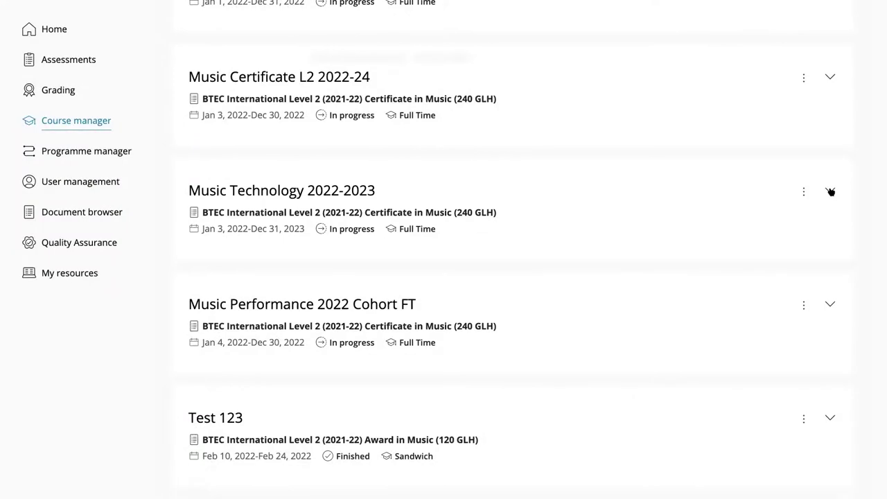
left_click(830, 192)
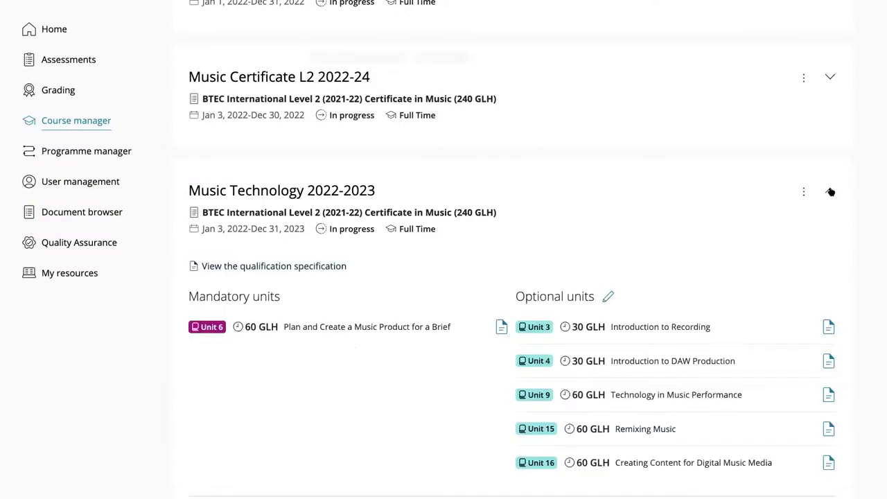
left_click(803, 193)
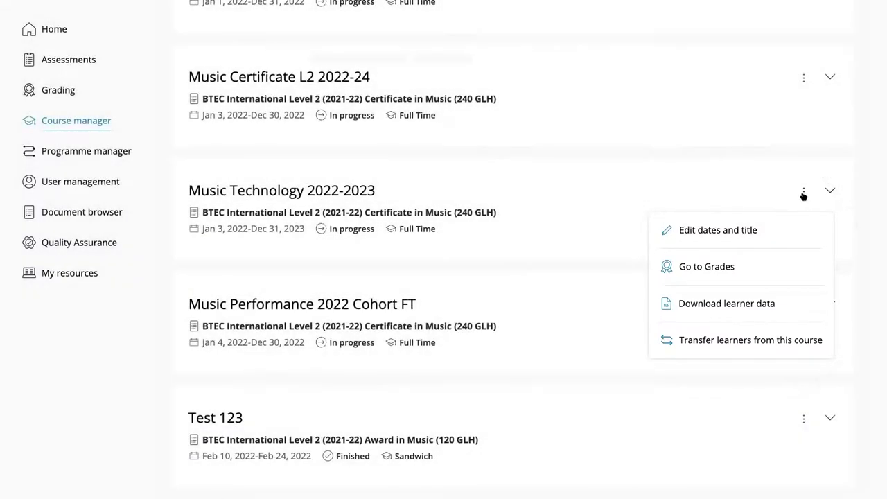
left_click(802, 193)
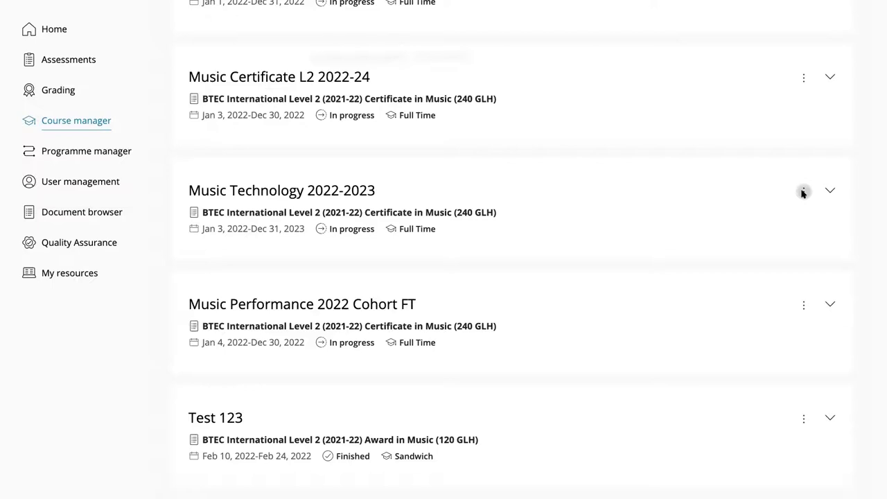
left_click(802, 193)
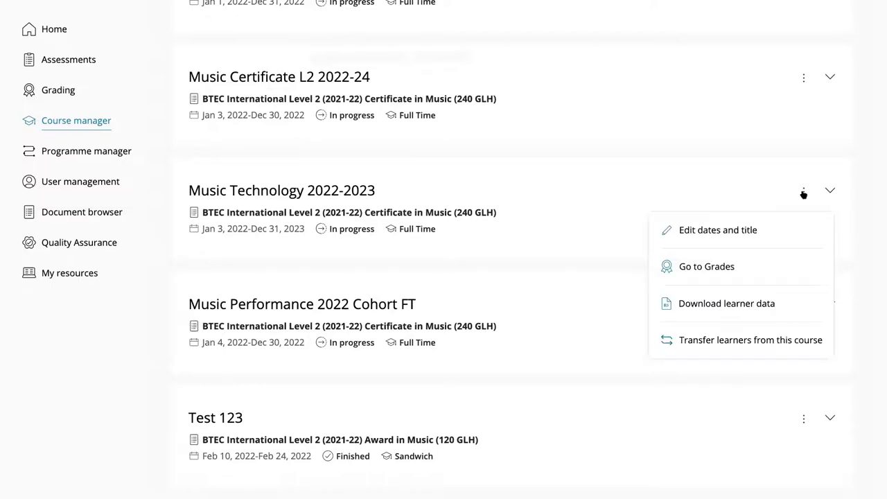
left_click(802, 193)
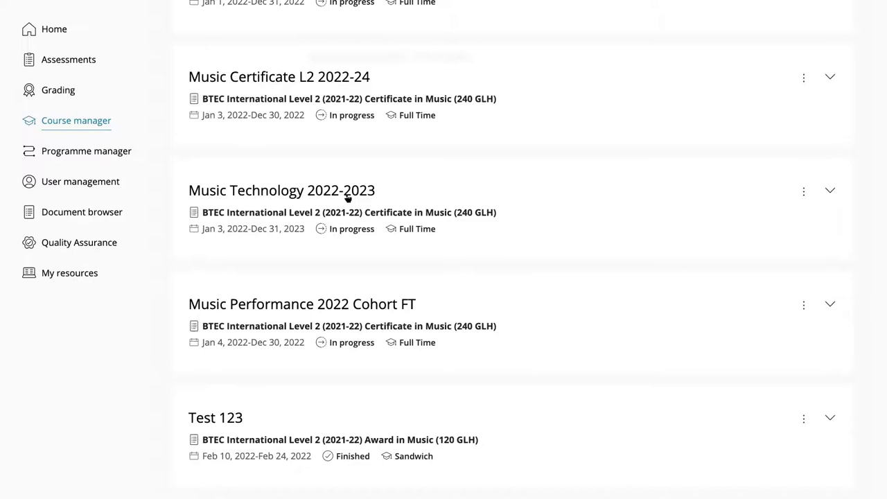
Expand the Music Technology 2022-2023 details and open the Edit teachers dialog
left_click(391, 227)
scroll(391, 225, "down", 2)
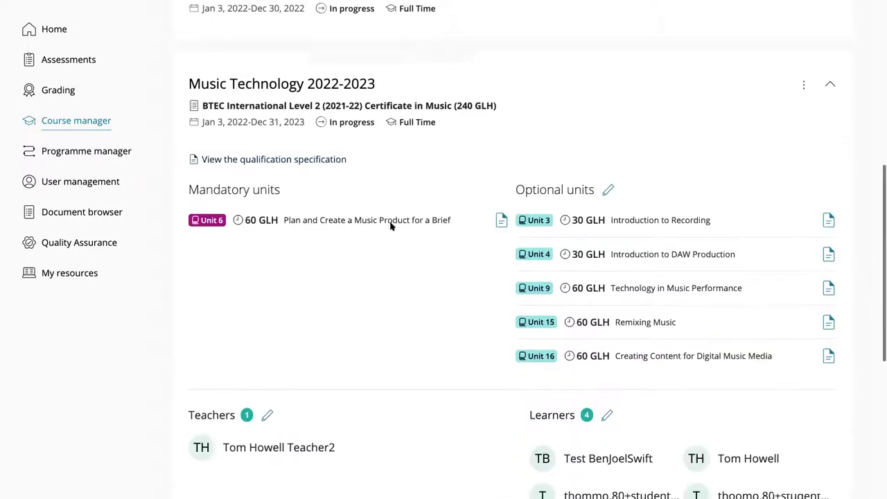
scroll(390, 224, "down", 3)
scroll(361, 222, "down", 1)
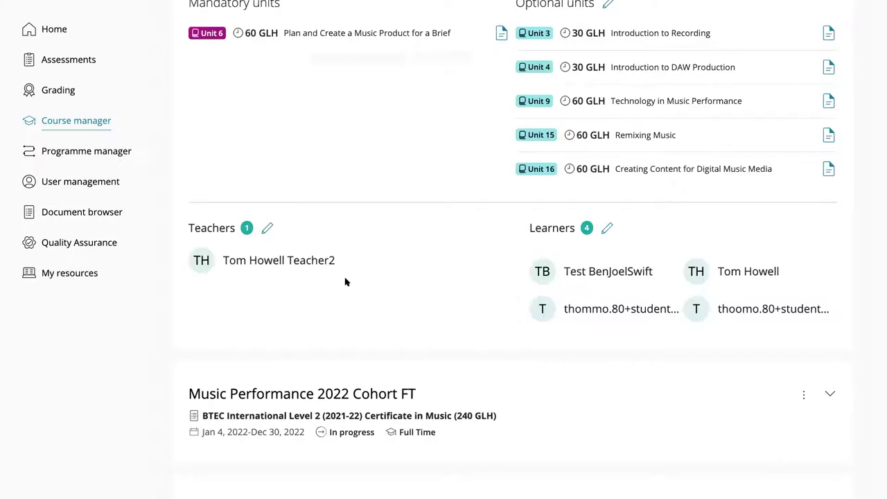
left_click(267, 229)
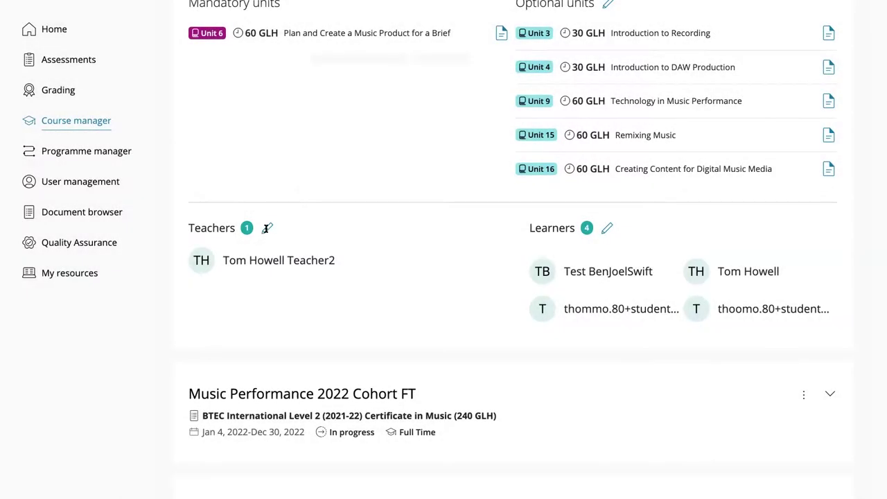
left_click(266, 229)
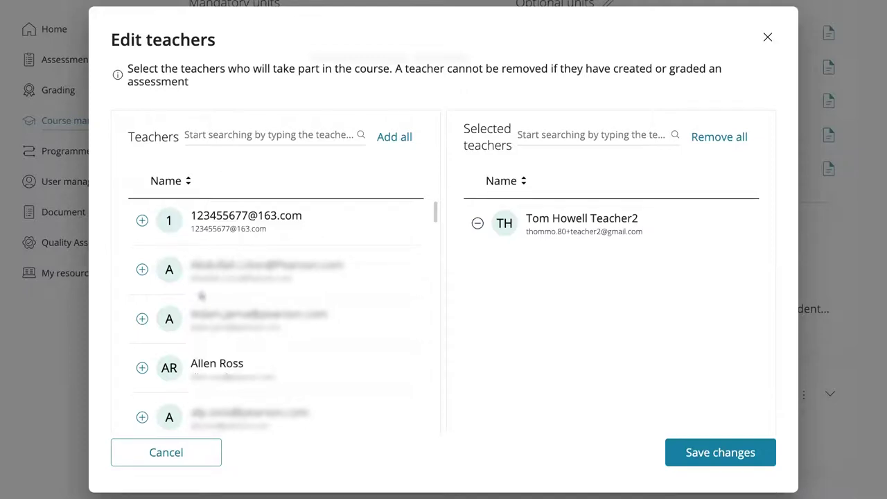
Add the second listed teacher to Music Technology 2022-2023 and save the changes
scroll(174, 296, "down", 1)
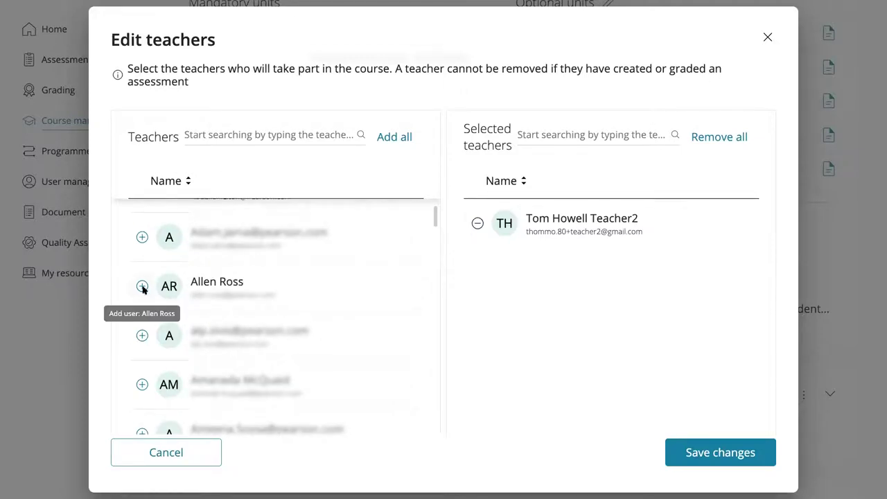
left_click(142, 287)
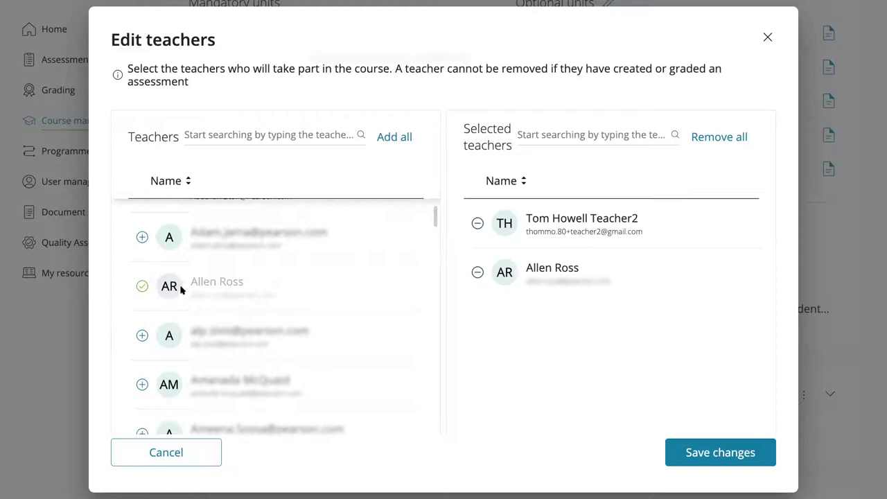
left_click(705, 455)
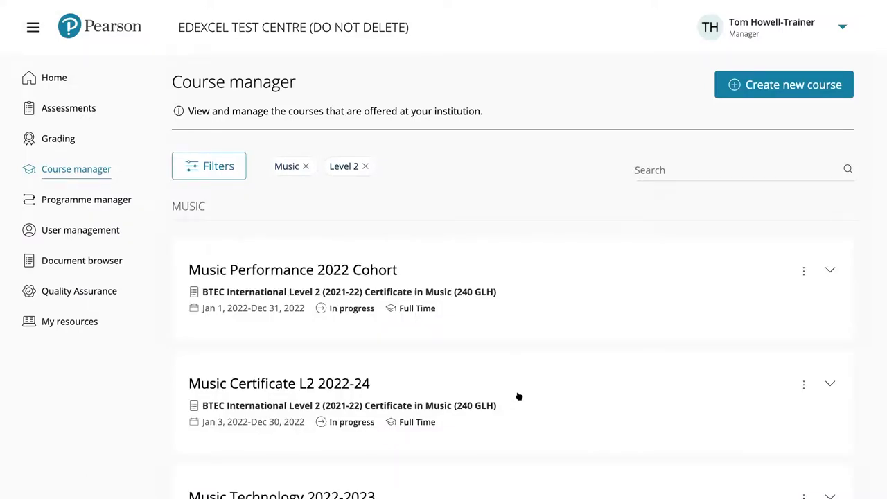
scroll(516, 395, "down", 1)
Expand the Music Technology 2022-2023 card to check its teachers, then collapse it
scroll(516, 395, "down", 3)
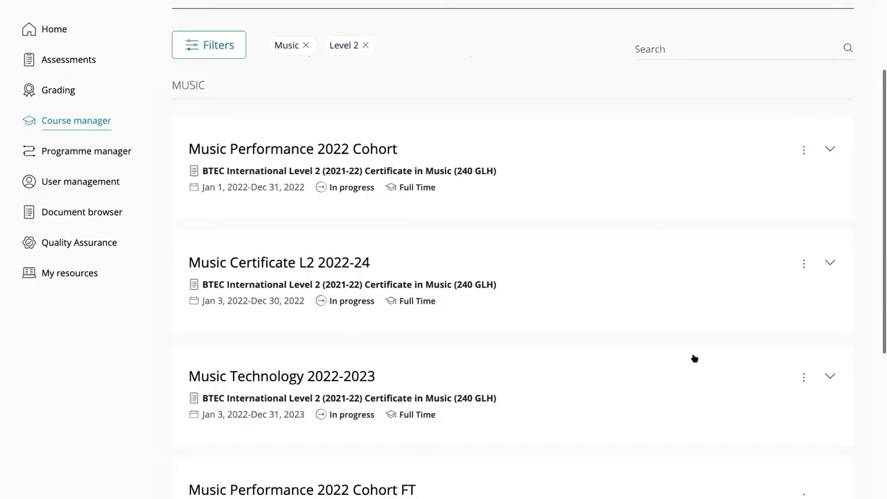
scroll(825, 322, "down", 1)
left_click(829, 309)
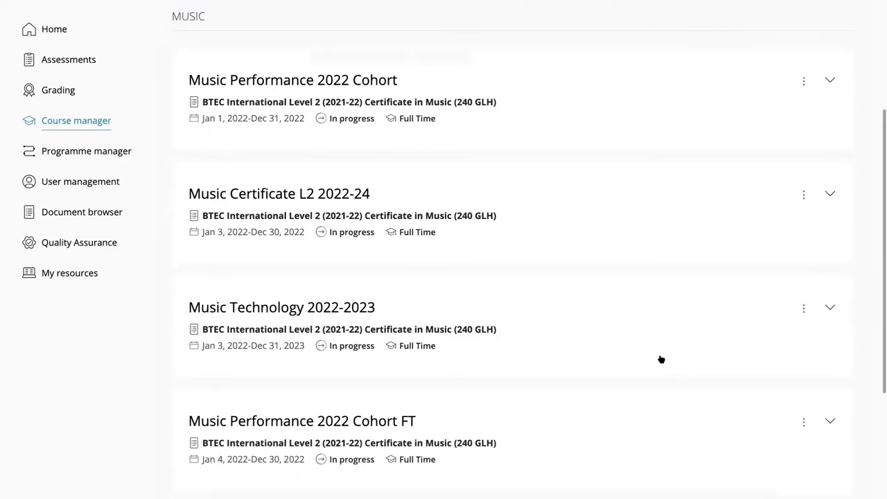
scroll(637, 359, "down", 5)
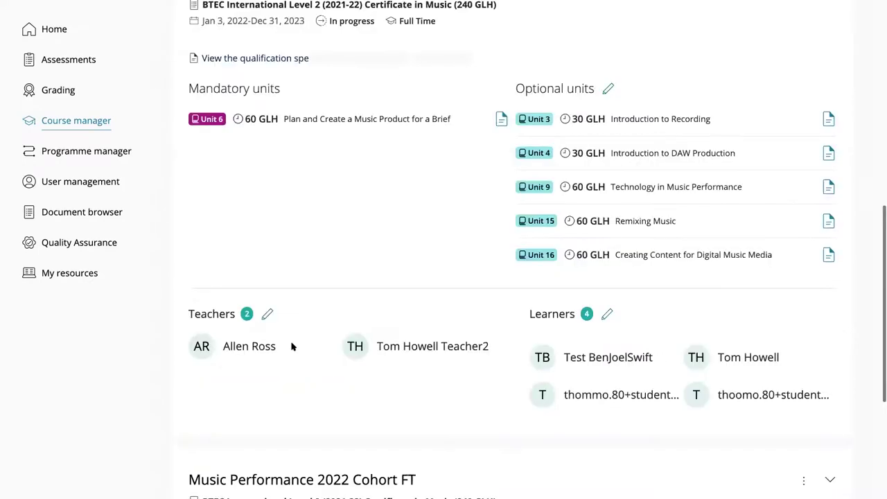
scroll(346, 345, "down", 1)
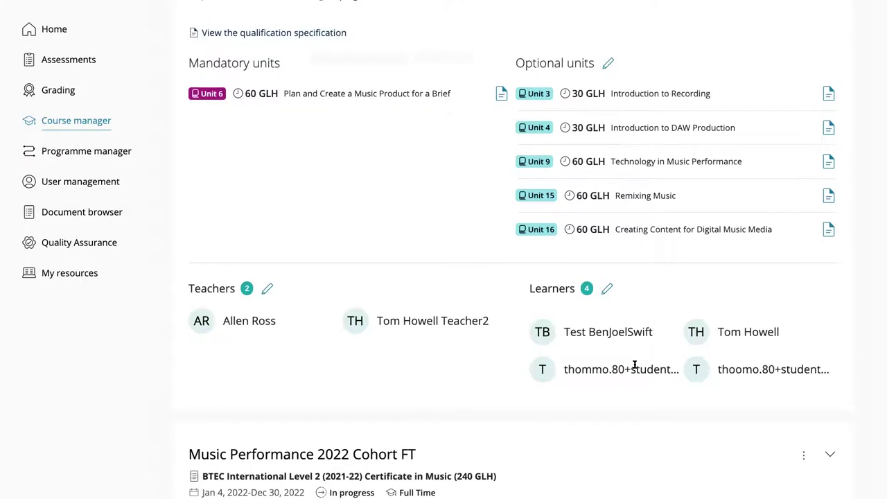
scroll(634, 366, "up", 1)
scroll(633, 366, "up", 1)
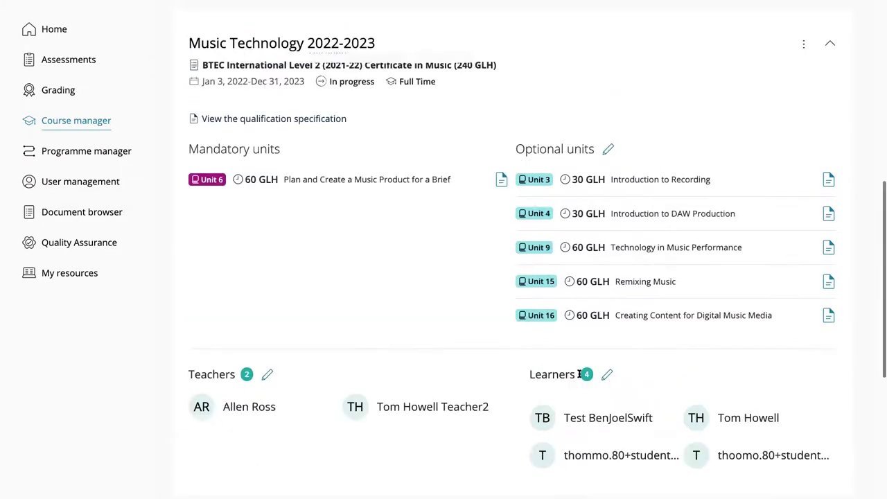
scroll(624, 369, "up", 1)
left_click(830, 99)
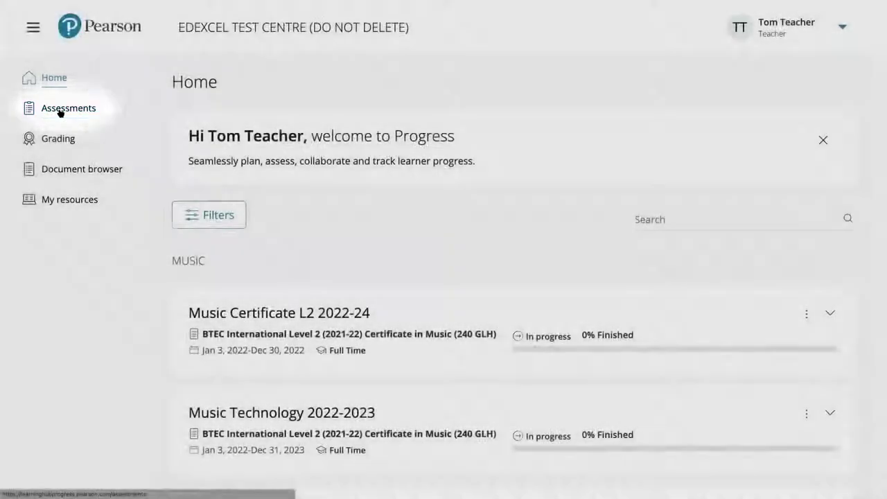
From Assessments, start Create and plan assessment and browse the assignment brief list
left_click(60, 111)
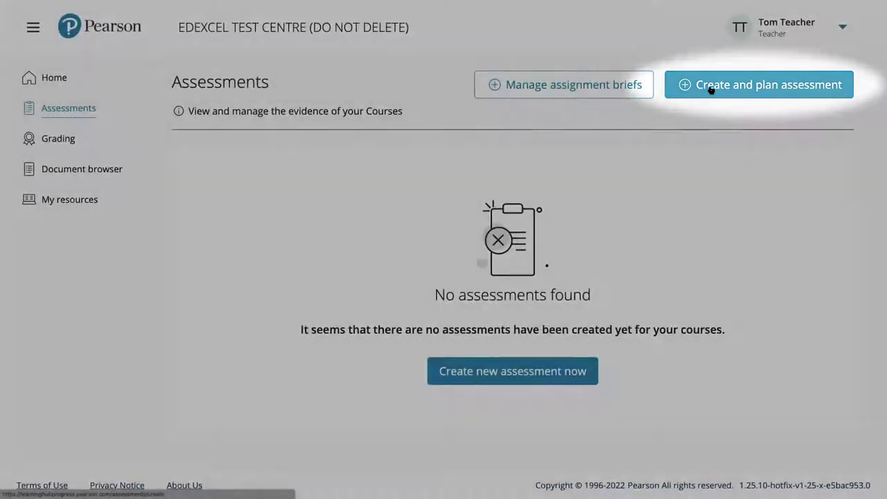
left_click(711, 90)
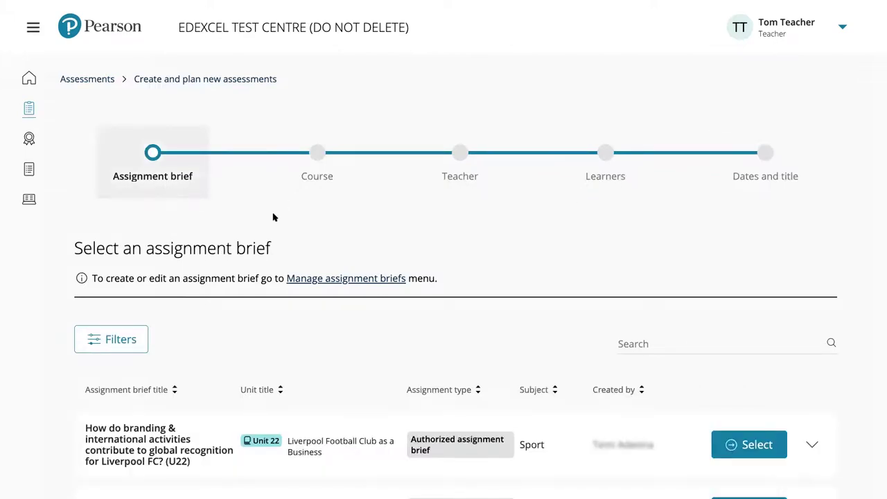
scroll(303, 208, "down", 1)
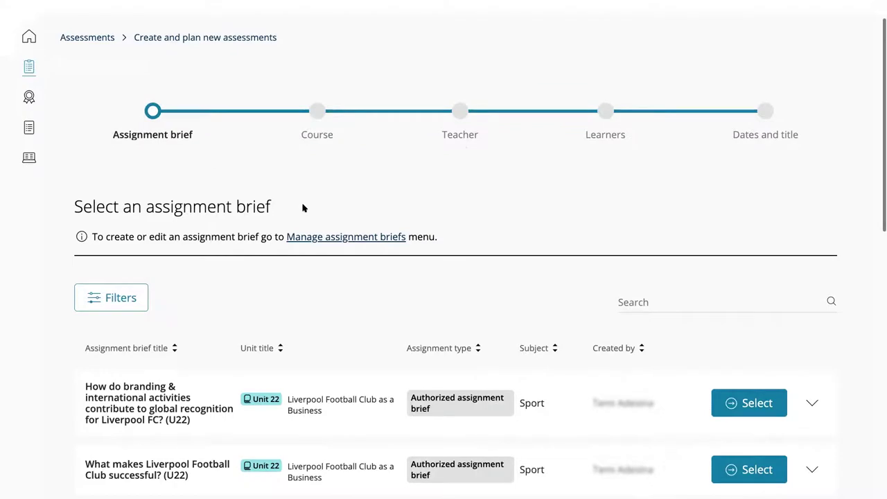
scroll(323, 154, "down", 1)
scroll(334, 226, "down", 1)
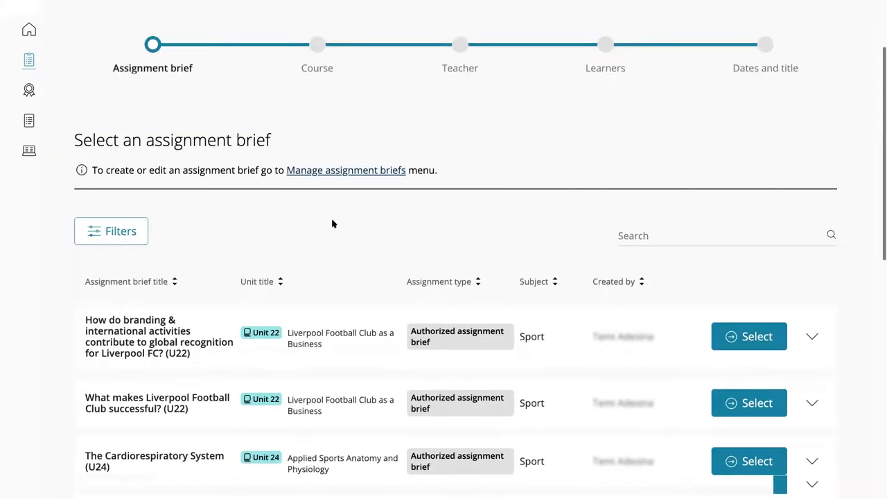
scroll(329, 197, "down", 1)
scroll(277, 190, "down", 1)
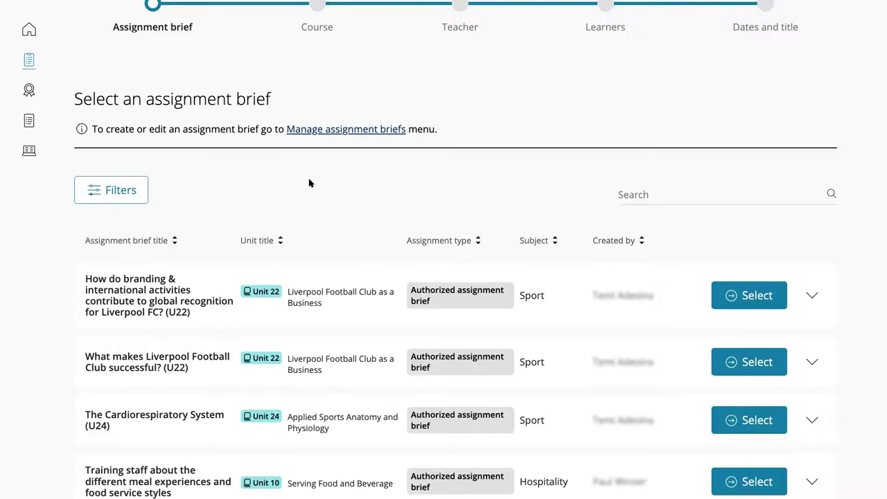
scroll(309, 182, "up", 1)
scroll(310, 182, "down", 1)
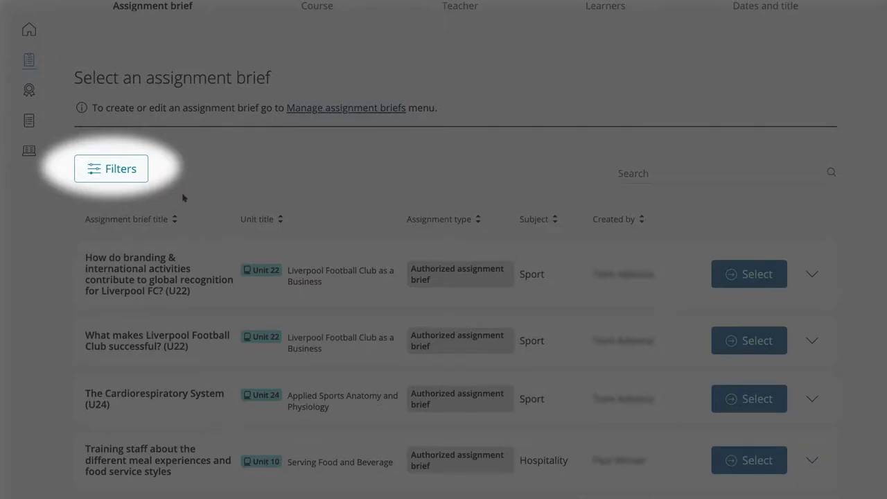
scroll(182, 197, "down", 1)
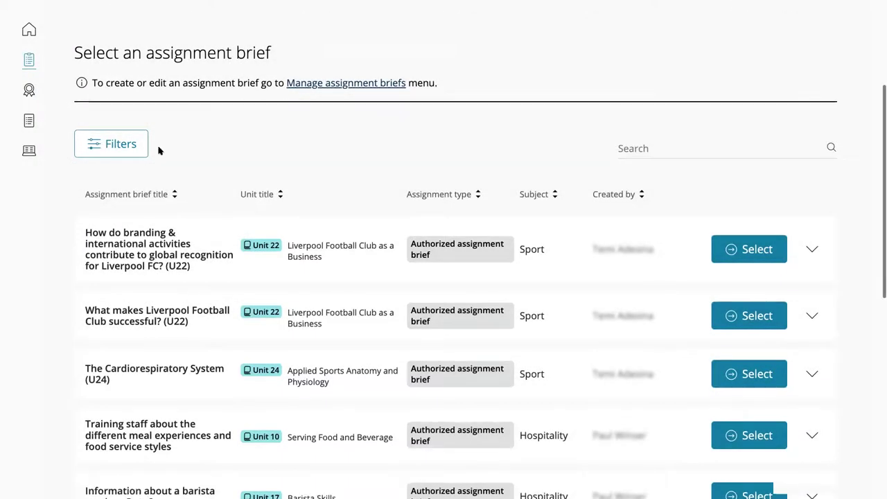
Search the assignment briefs for 'DAW' and select the Youth TV theme brief
left_click(110, 146)
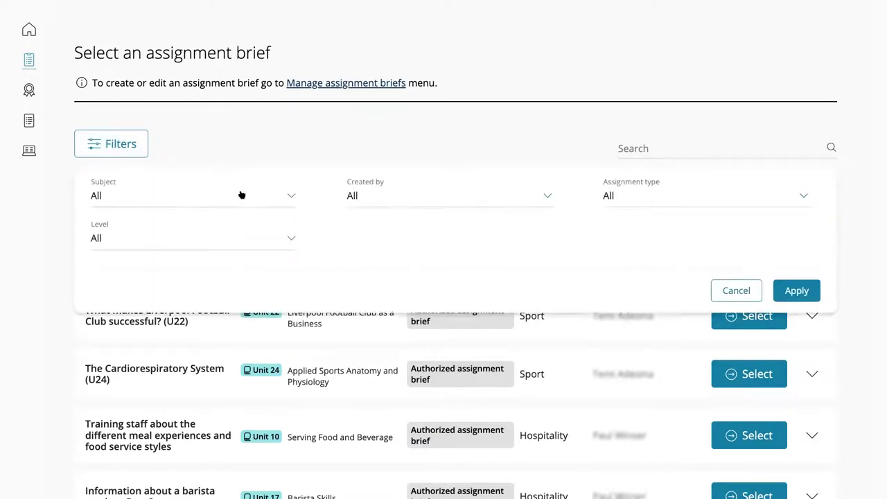
left_click(109, 146)
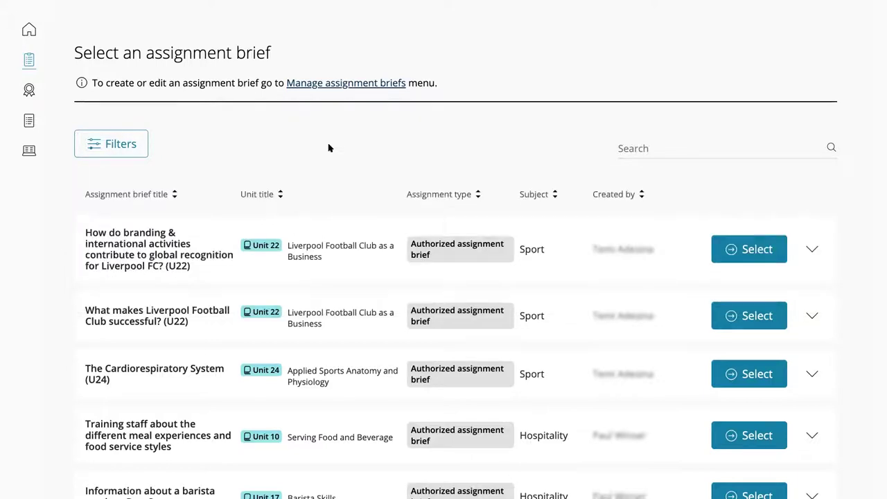
left_click(637, 148)
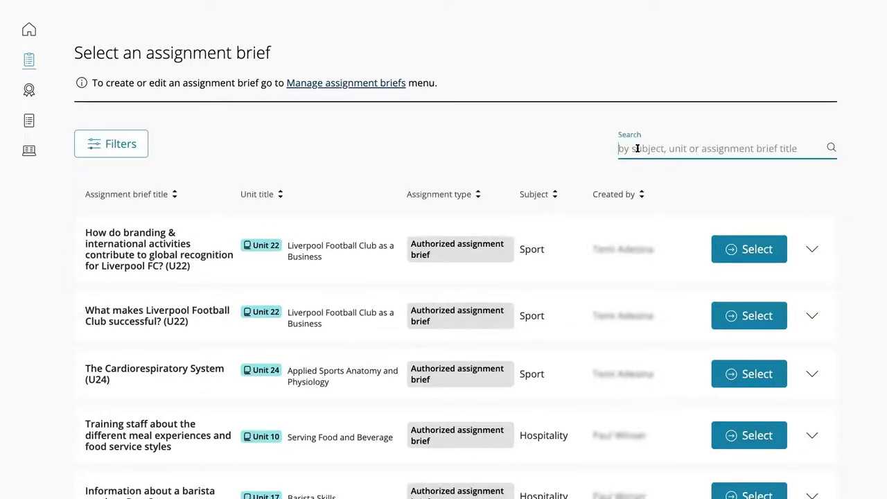
type("DAW")
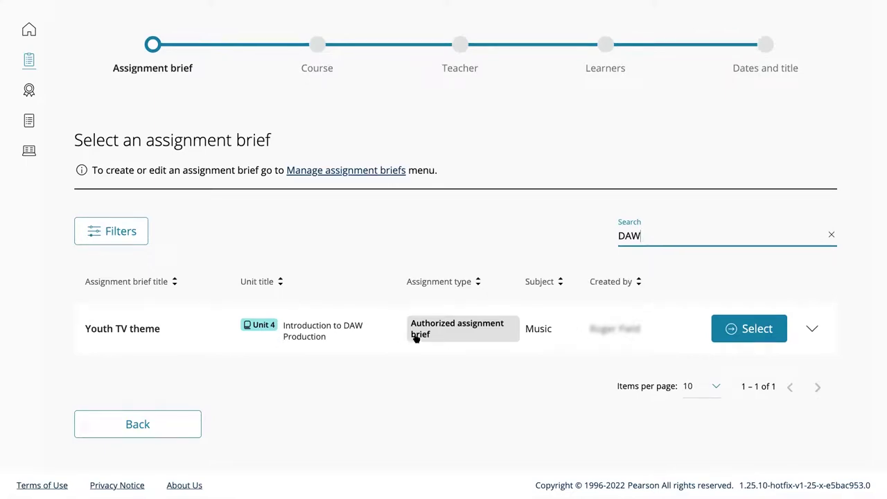
left_click(734, 333)
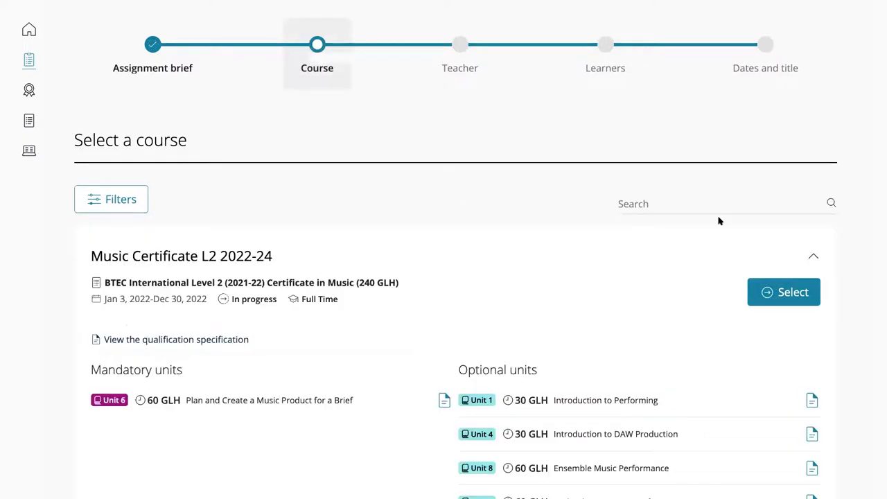
Collapse Music Certificate L2 2022-24, review Music Technology 2022-2023's units, and select that course
left_click(813, 257)
scroll(570, 270, "down", 1)
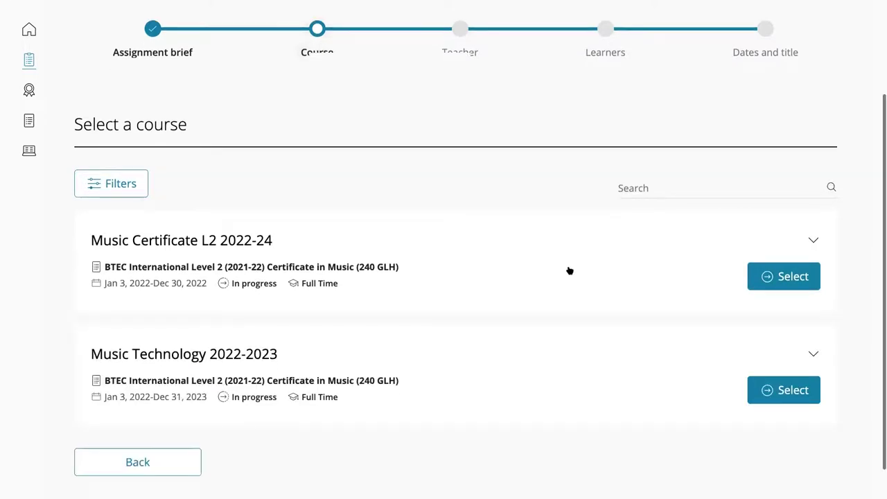
scroll(526, 267, "down", 1)
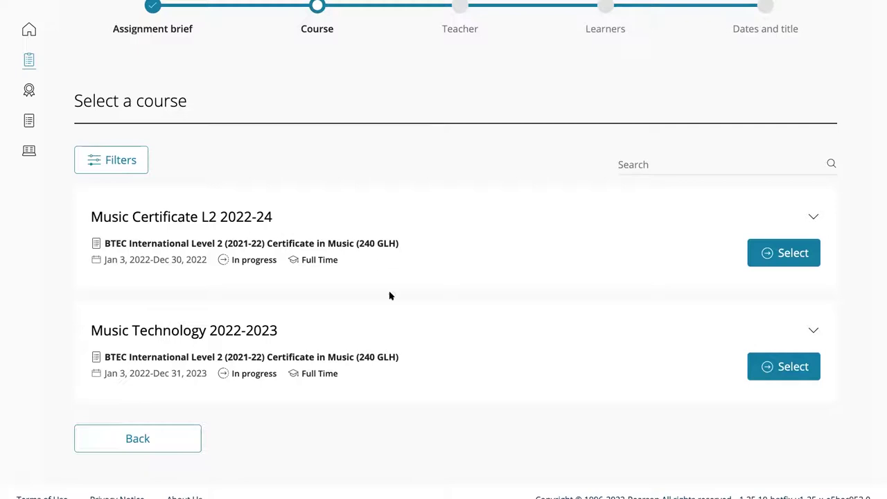
scroll(341, 317, "down", 1)
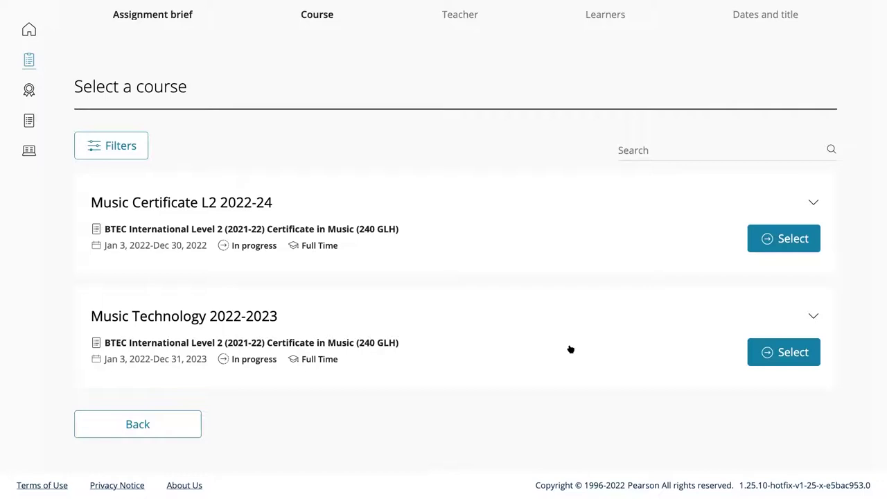
left_click(813, 318)
scroll(647, 337, "down", 2)
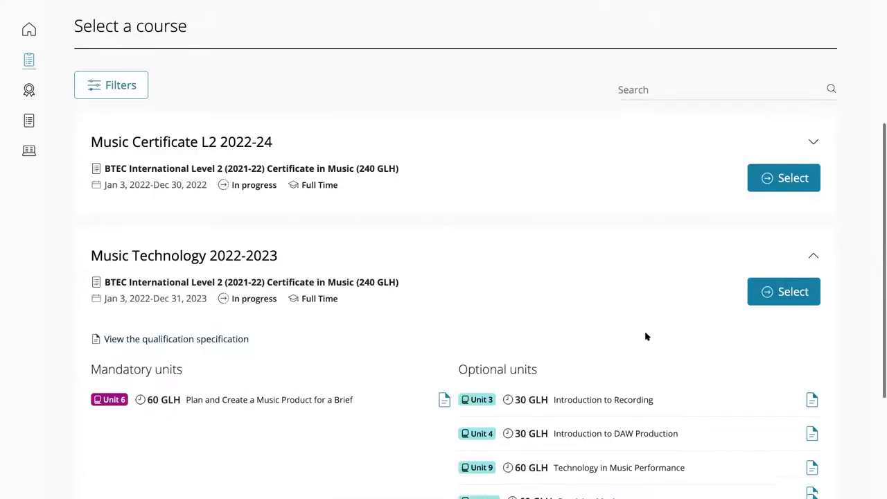
scroll(645, 337, "down", 2)
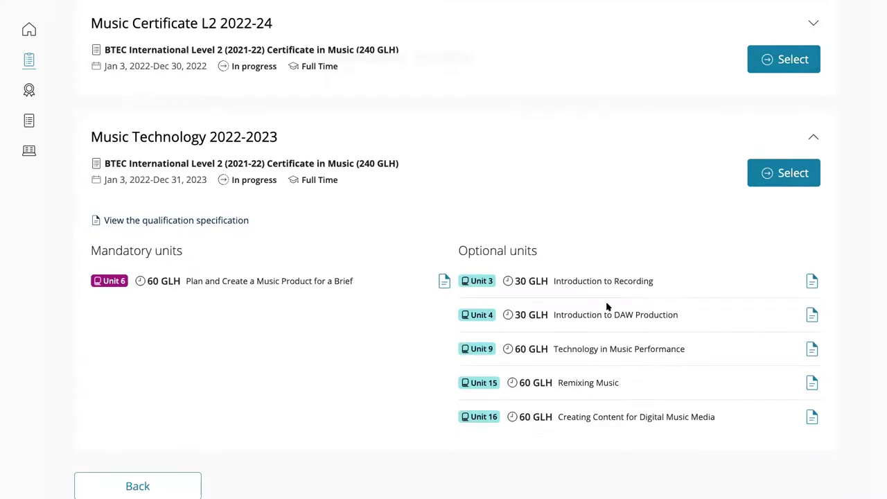
scroll(812, 195, "up", 1)
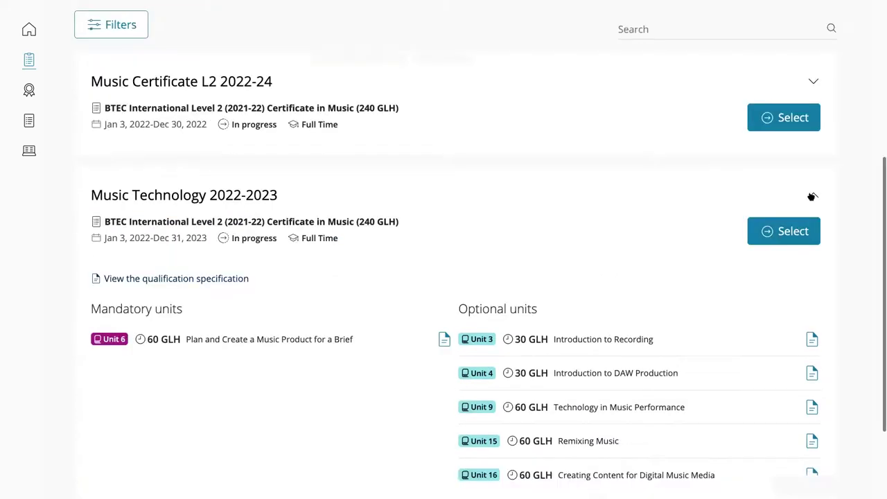
left_click(812, 196)
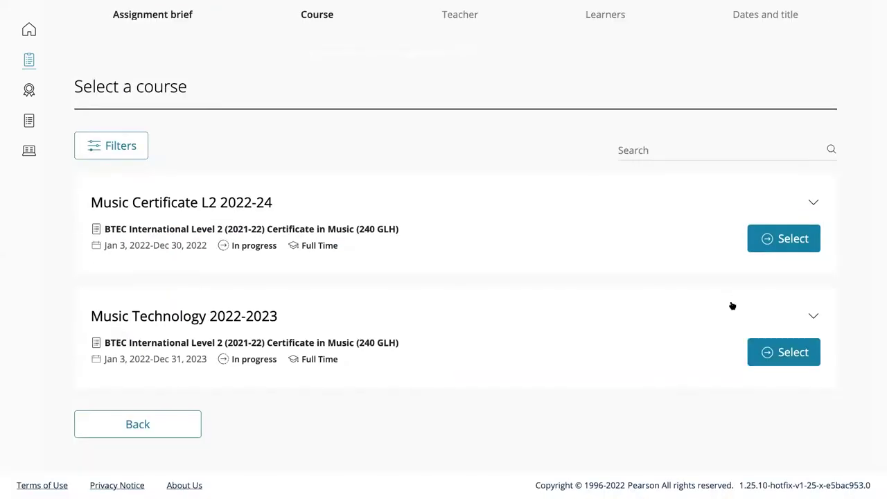
left_click(782, 354)
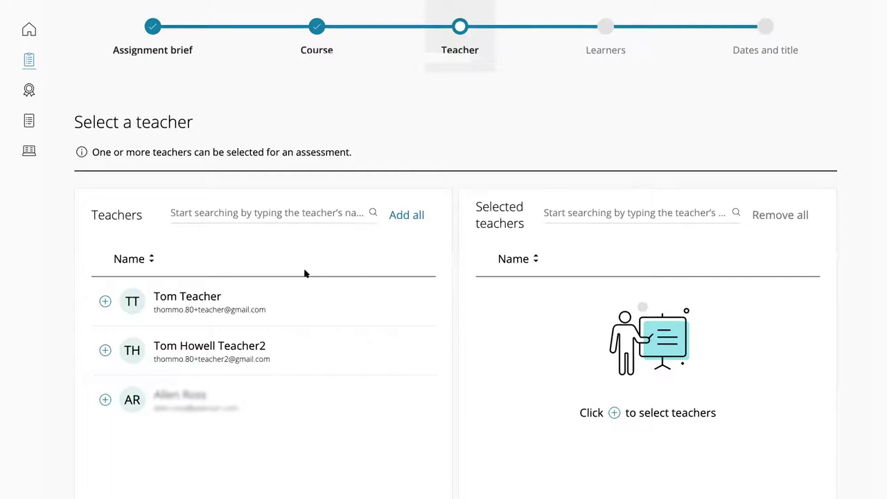
Assign the second and third listed teachers to the assessment and continue to learners
scroll(304, 274, "down", 1)
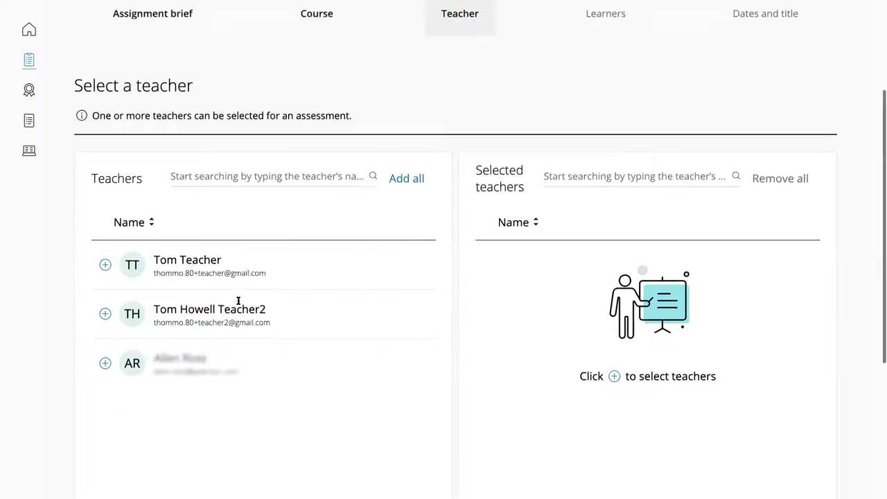
left_click(106, 314)
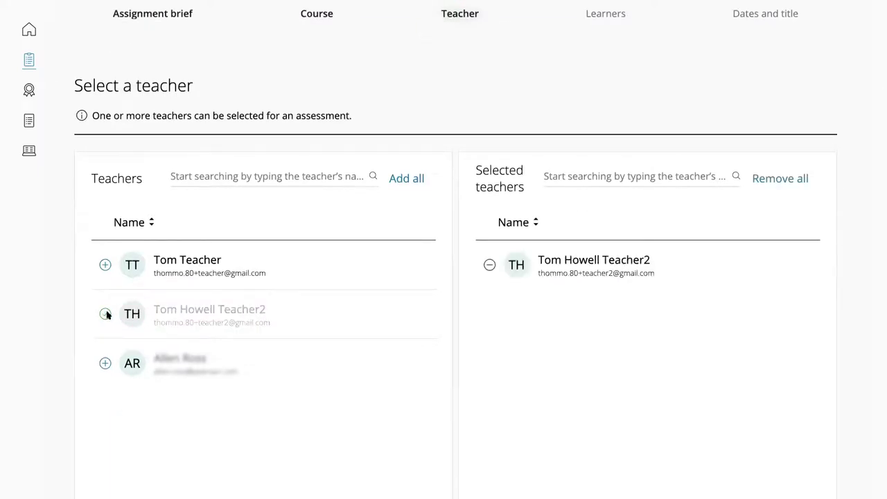
left_click(105, 363)
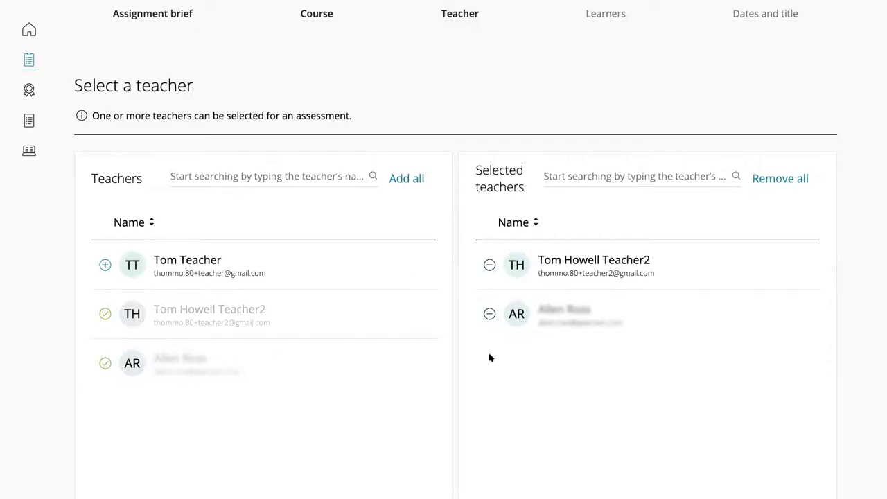
scroll(508, 361, "down", 3)
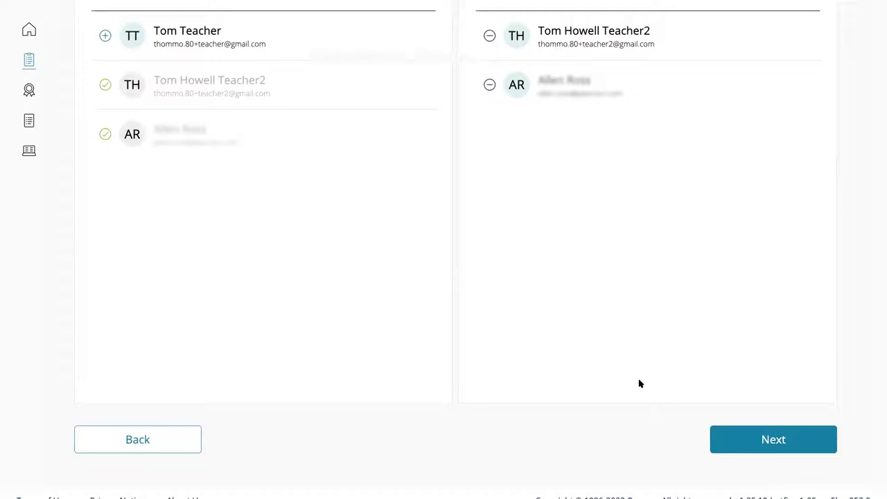
left_click(763, 441)
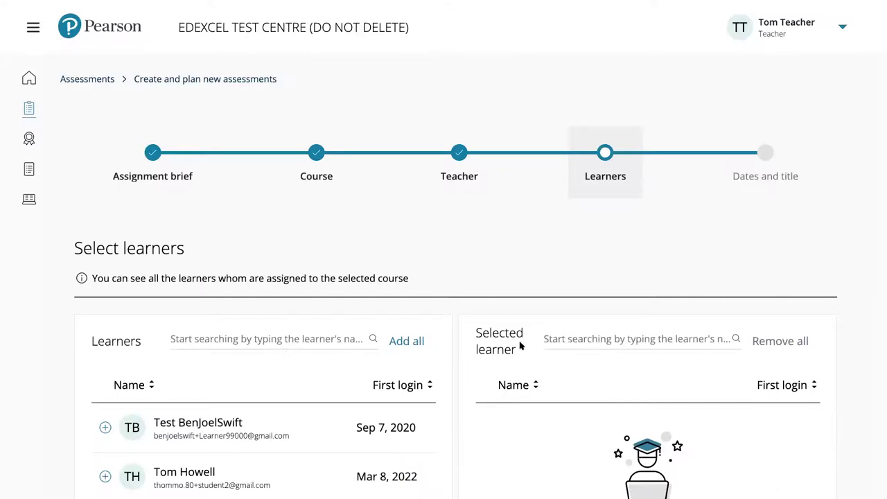
Add all four course learners to the assessment and advance to the dates and title step
scroll(521, 347, "down", 3)
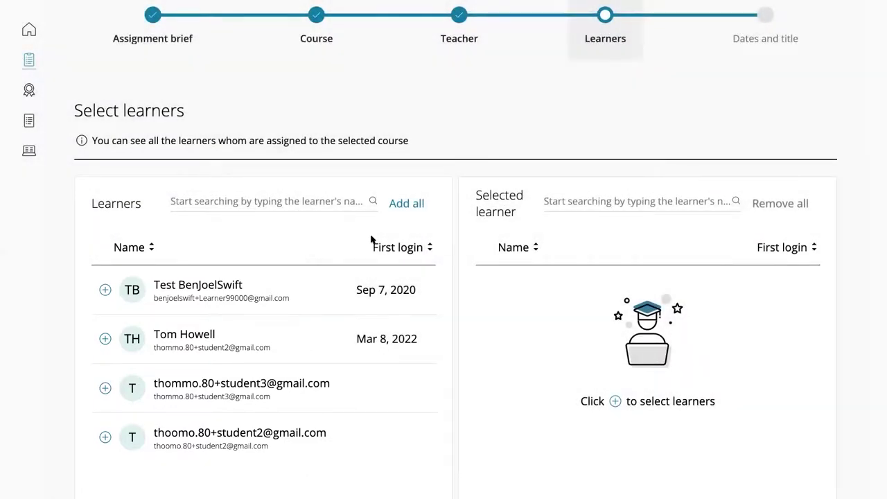
left_click(406, 204)
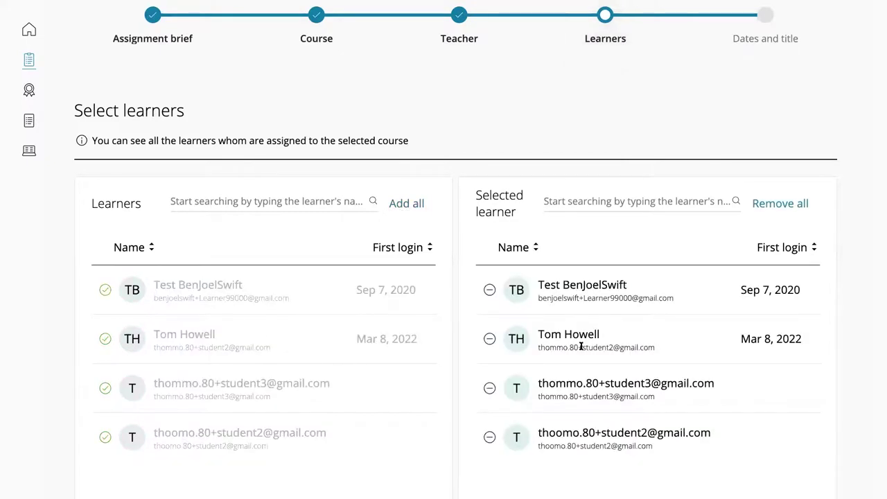
scroll(580, 347, "down", 2)
scroll(580, 350, "down", 2)
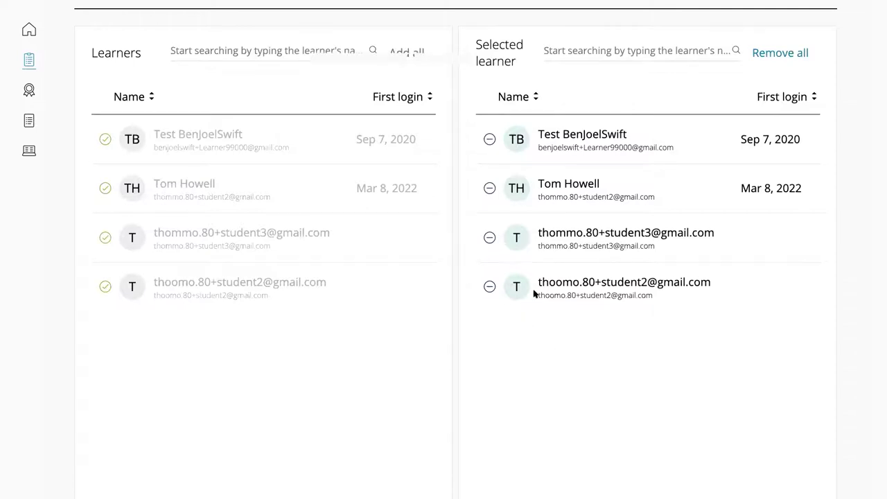
scroll(543, 310, "down", 1)
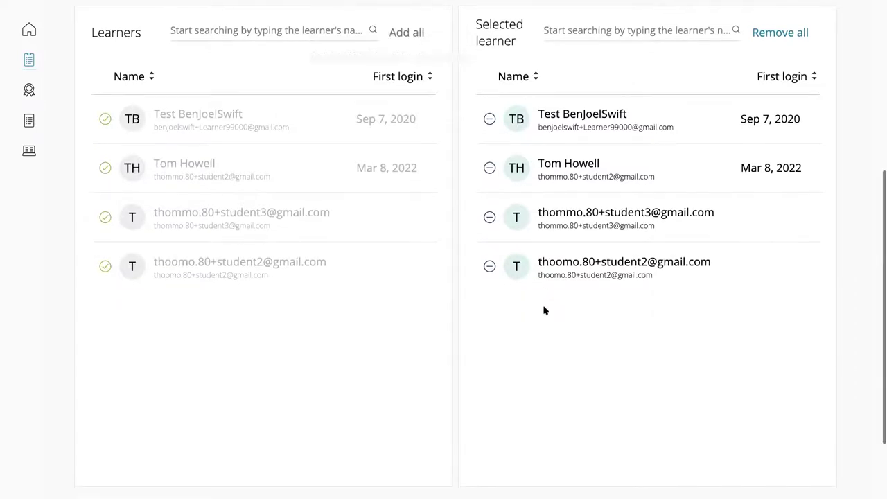
scroll(544, 310, "down", 2)
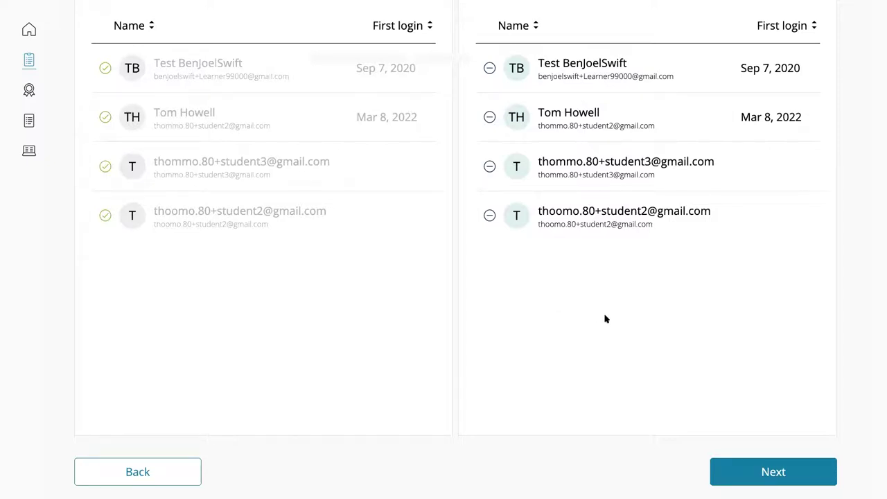
scroll(605, 319, "down", 1)
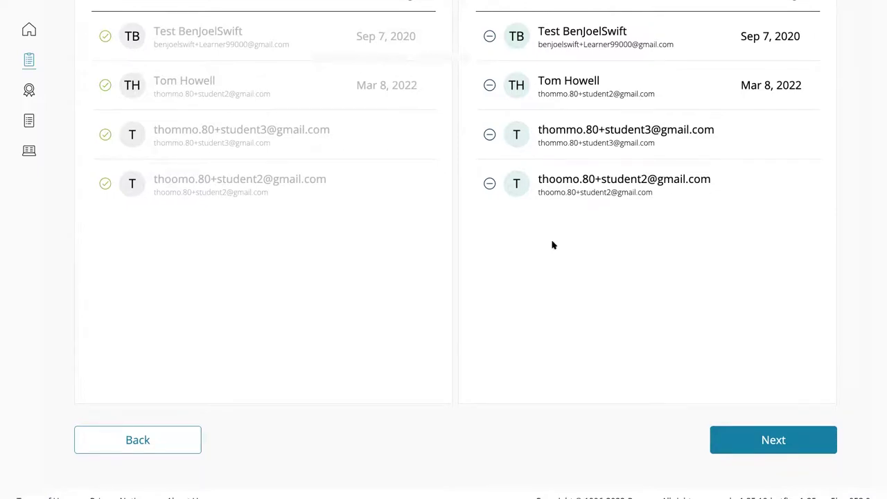
left_click(769, 442)
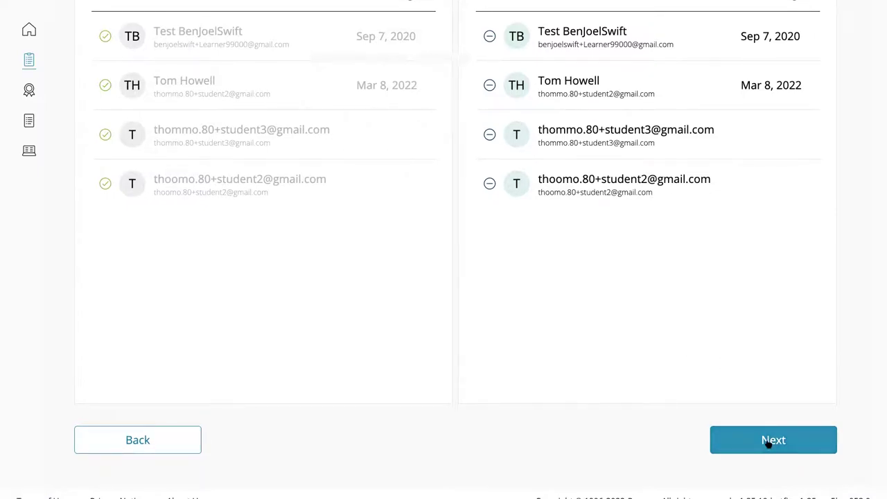
scroll(769, 444, "down", 1)
left_click(768, 428)
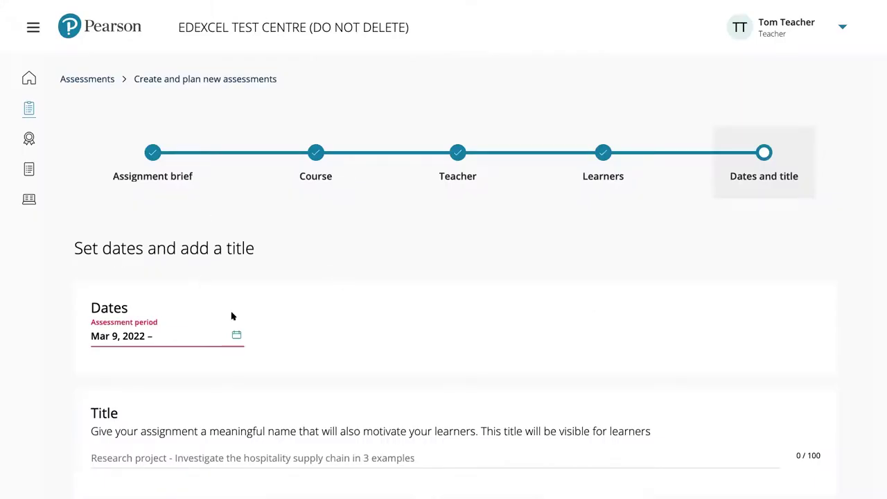
Pick Mar 8 to Mar 9, 2022 as the assessment period in the calendar
left_click(236, 336)
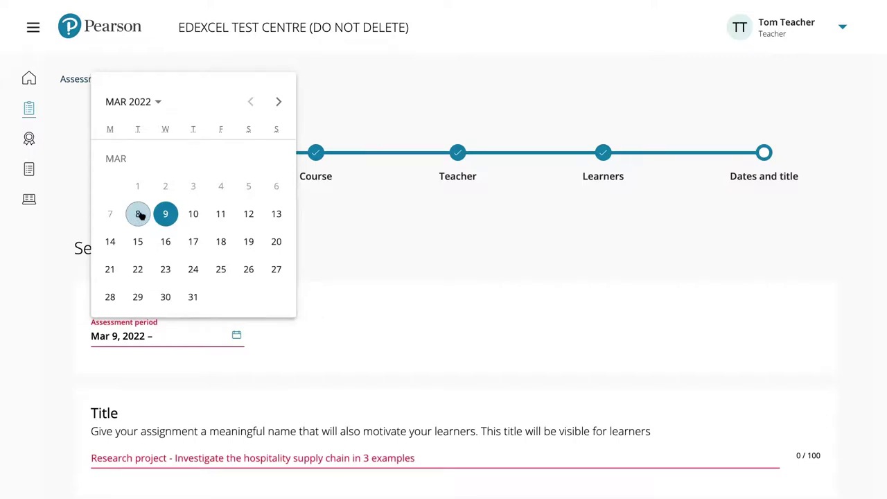
left_click(138, 215)
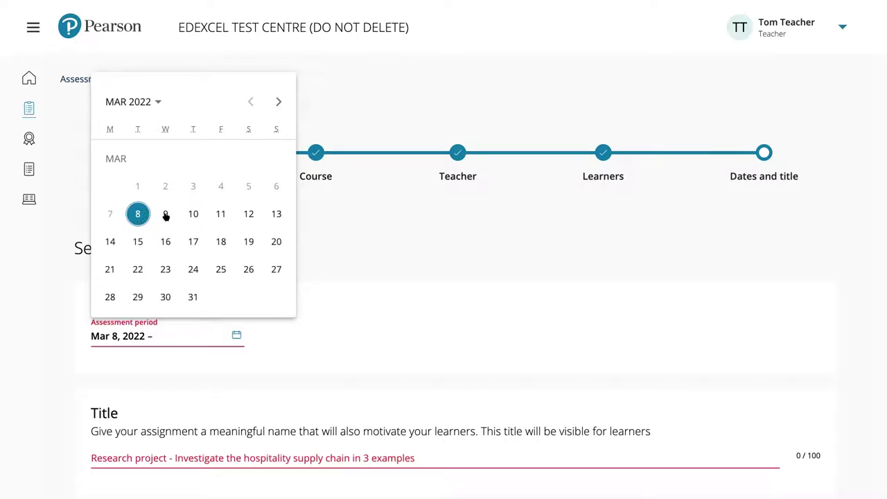
left_click(166, 215)
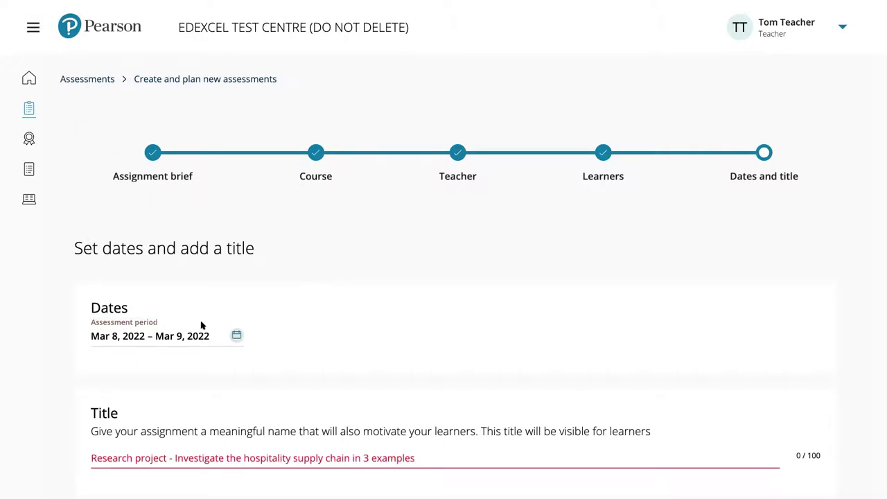
scroll(198, 323, "down", 1)
scroll(192, 316, "down", 1)
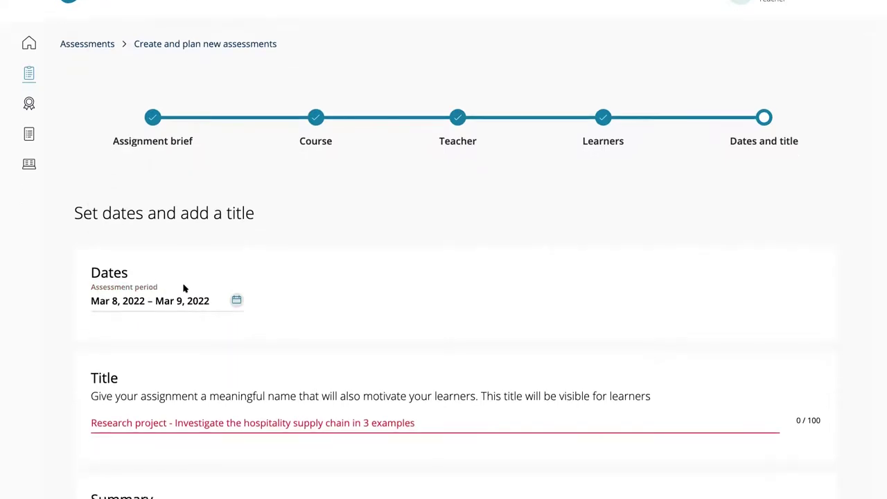
scroll(211, 291, "down", 1)
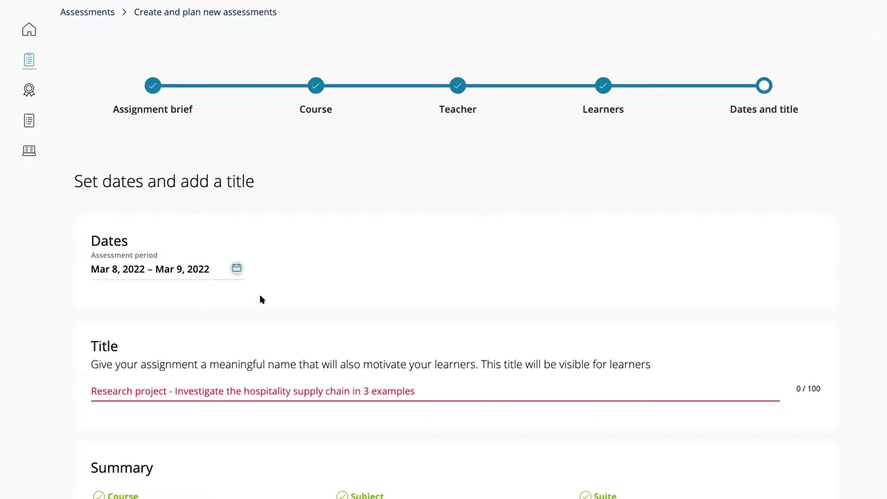
scroll(259, 300, "down", 1)
scroll(277, 269, "down", 2)
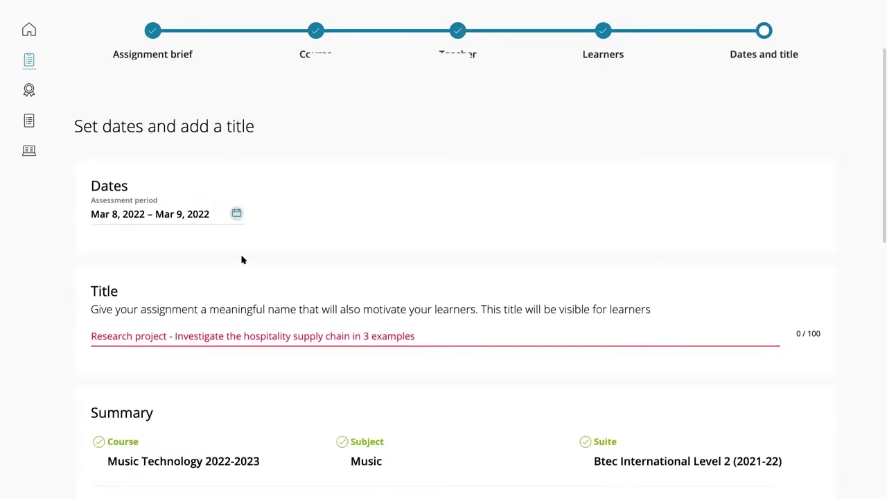
scroll(243, 258, "down", 1)
scroll(152, 263, "down", 1)
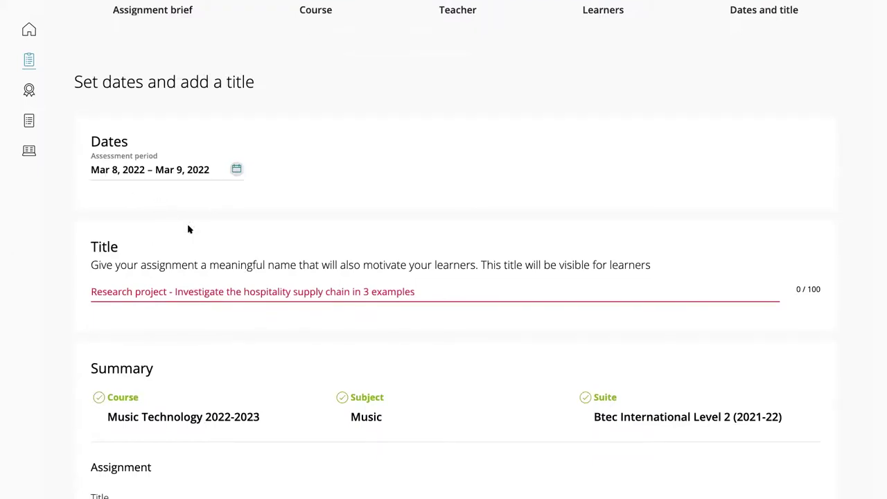
scroll(187, 227, "down", 1)
scroll(181, 239, "down", 1)
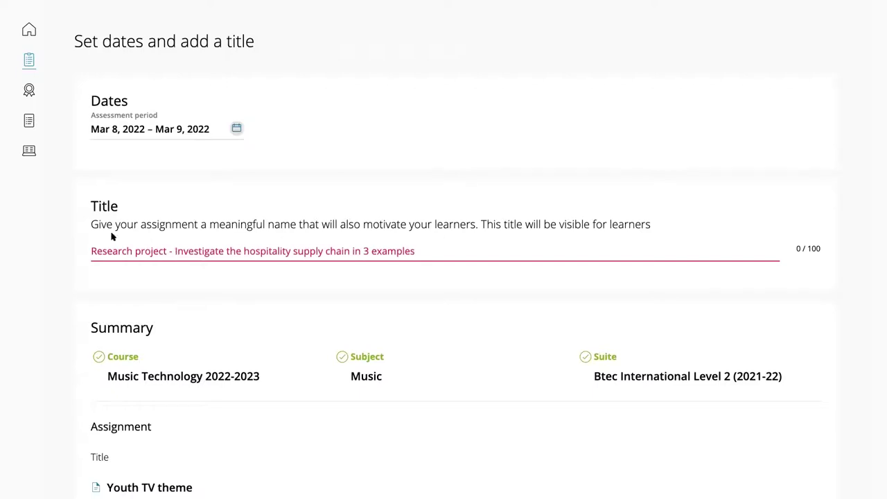
Place the cursor in the still-empty assessment Title field
left_click(177, 253)
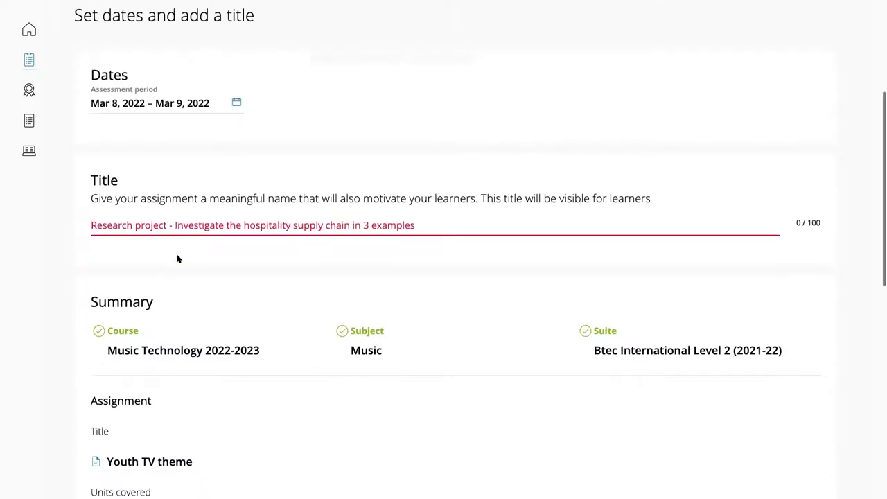
scroll(116, 407, "down", 1)
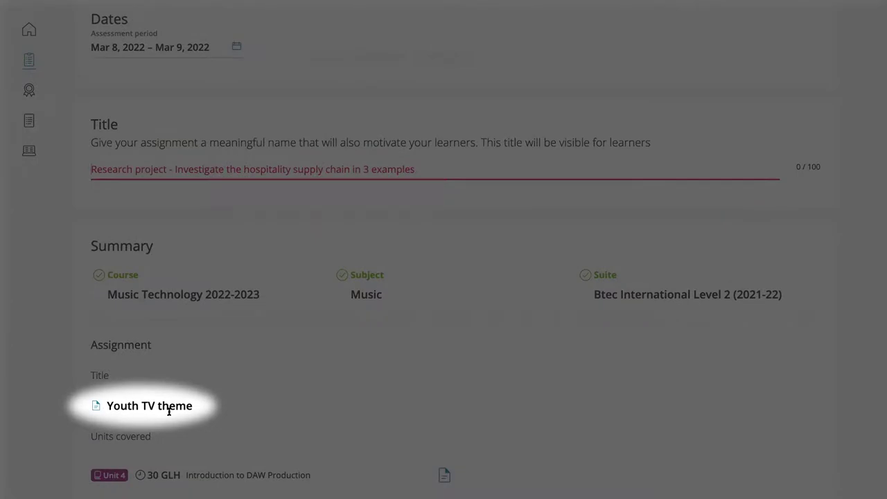
scroll(142, 232, "up", 1)
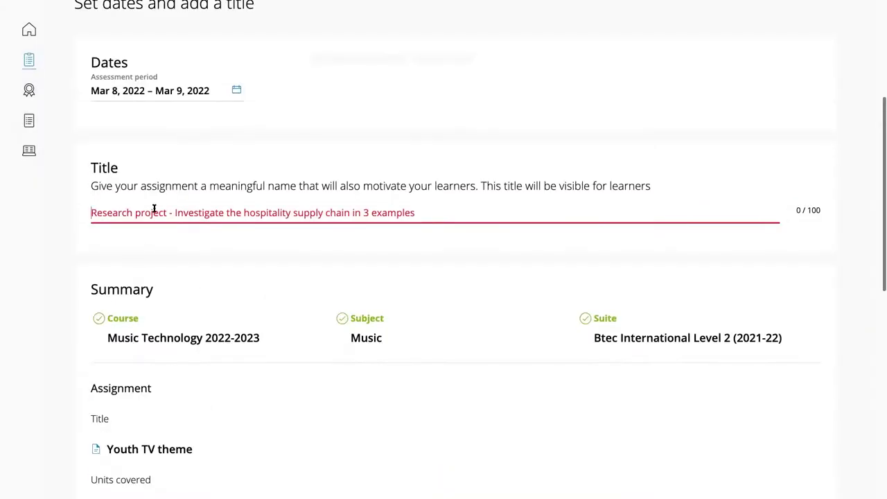
Enter 'Youth TV Theme' as the assessment title
type("Youth TV Theme")
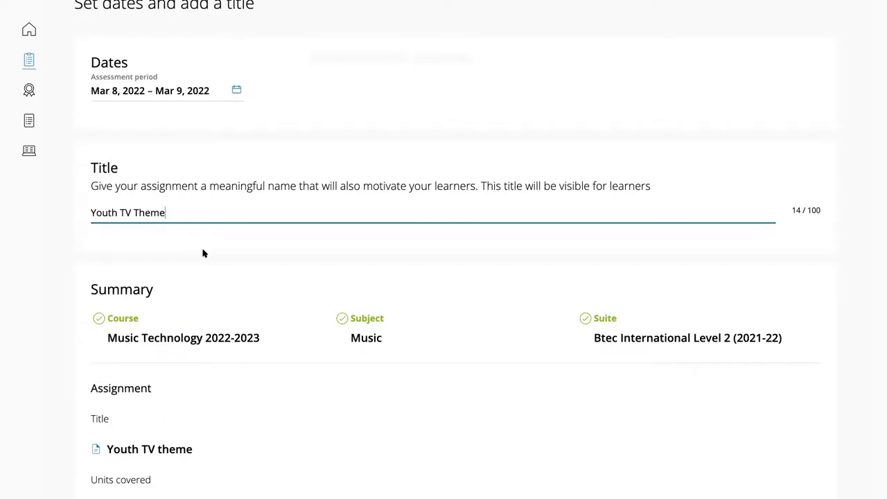
scroll(203, 253, "down", 2)
scroll(203, 253, "down", 2)
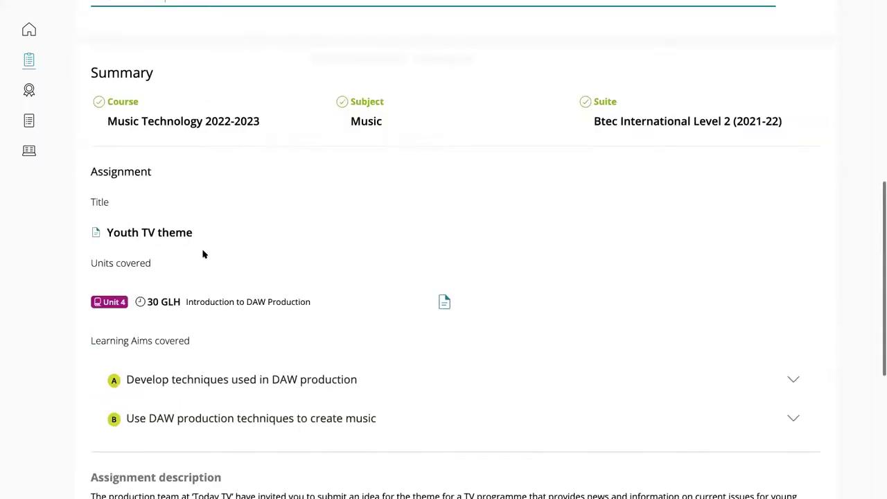
scroll(203, 254, "down", 1)
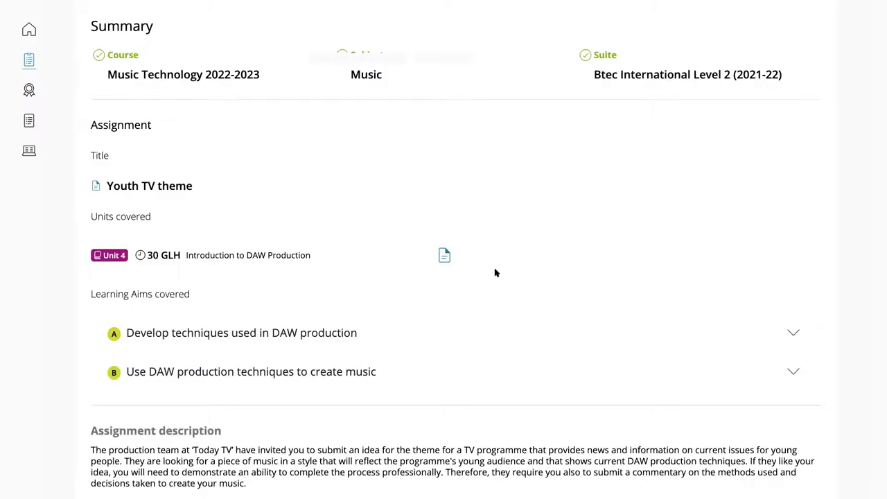
scroll(445, 247, "down", 1)
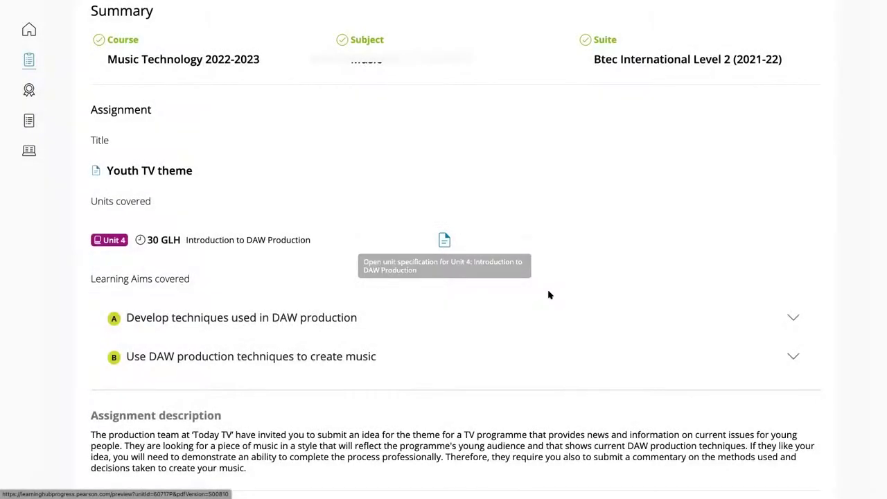
scroll(444, 282, "down", 1)
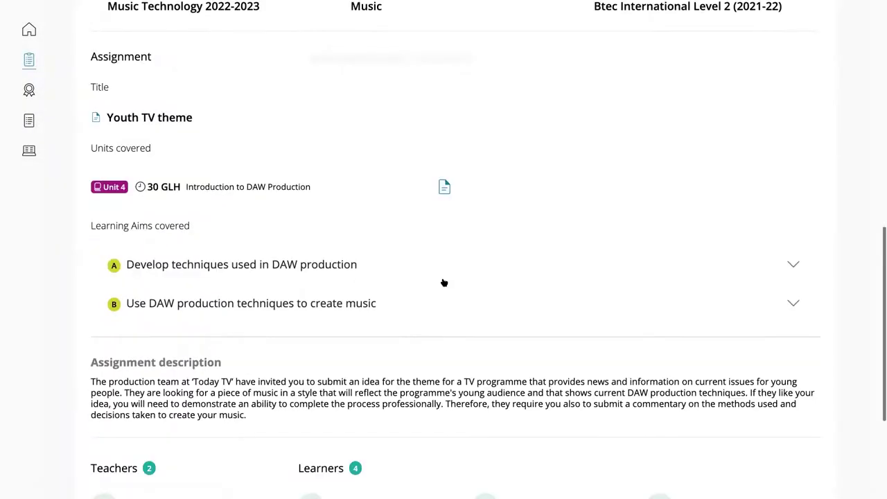
left_click(794, 267)
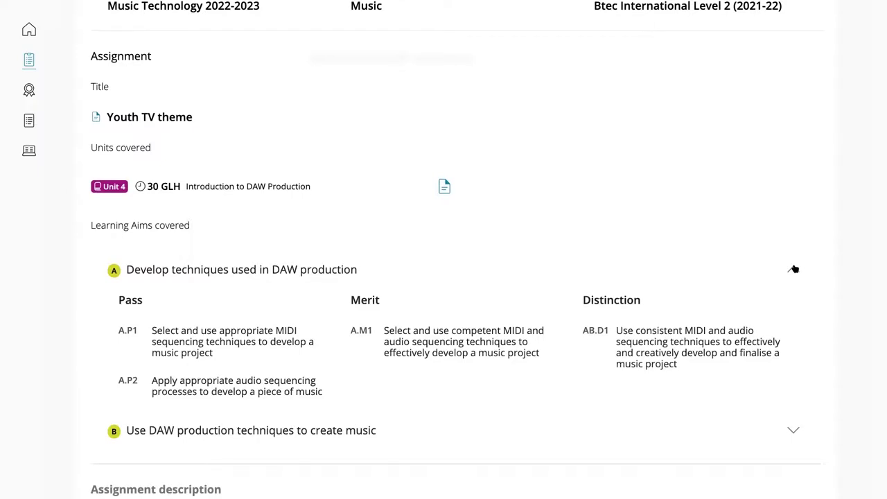
left_click(794, 269)
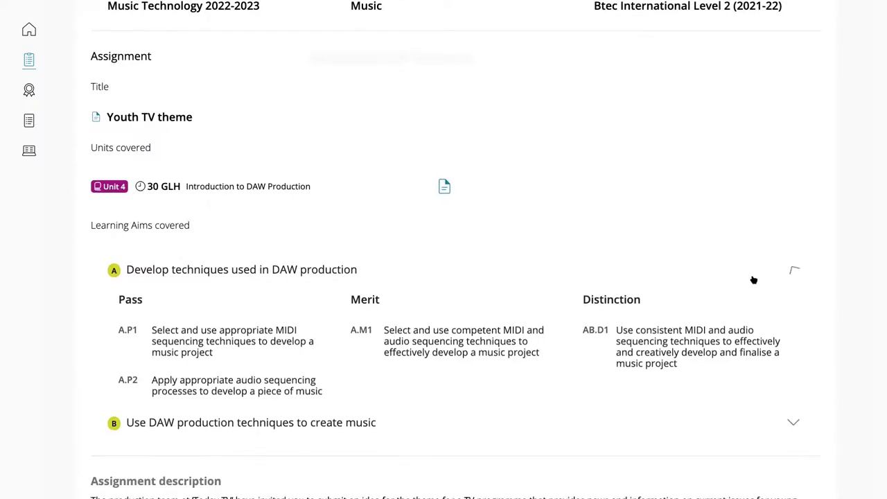
scroll(752, 276, "down", 1)
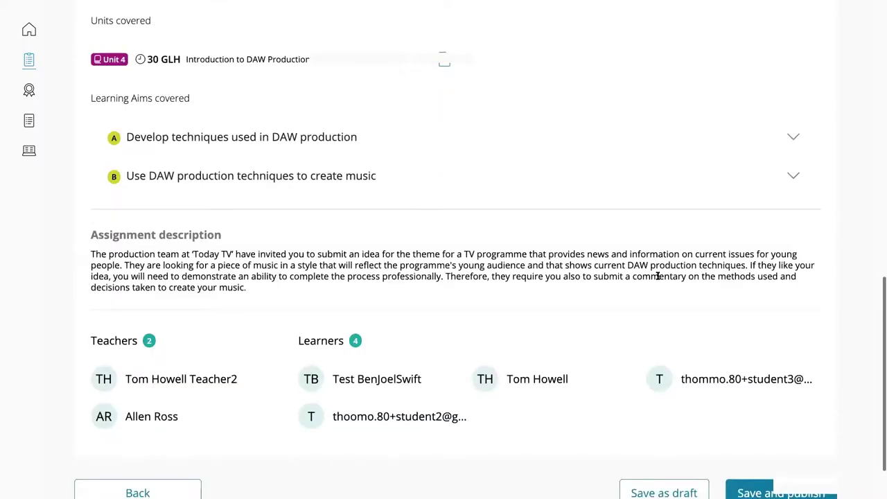
scroll(658, 276, "down", 1)
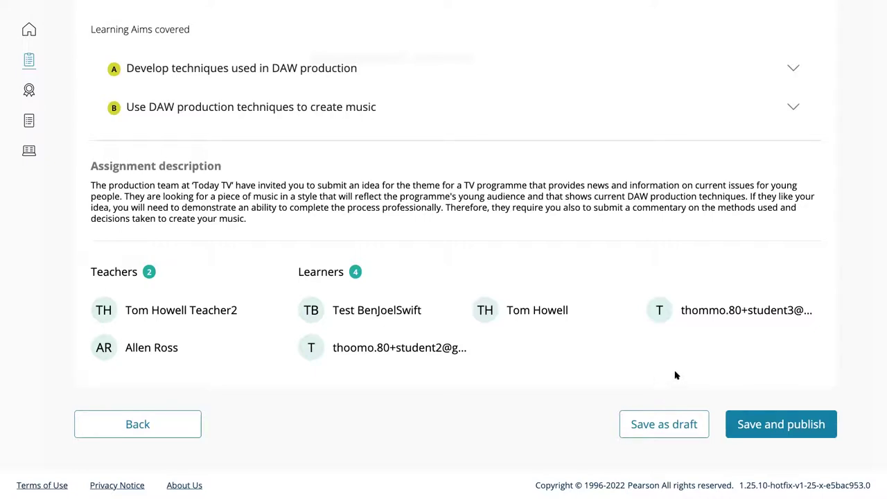
left_click(762, 425)
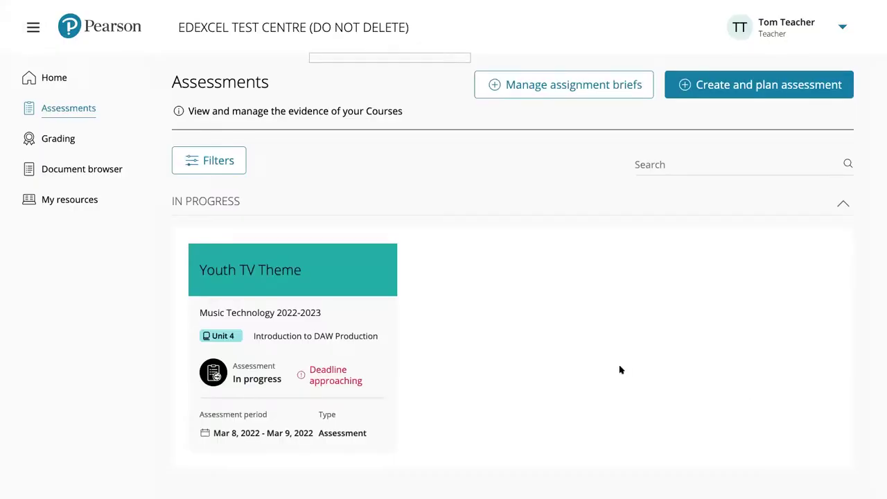
Scroll to review the published Youth TV Theme assessment on the Assessments page
scroll(606, 364, "down", 1)
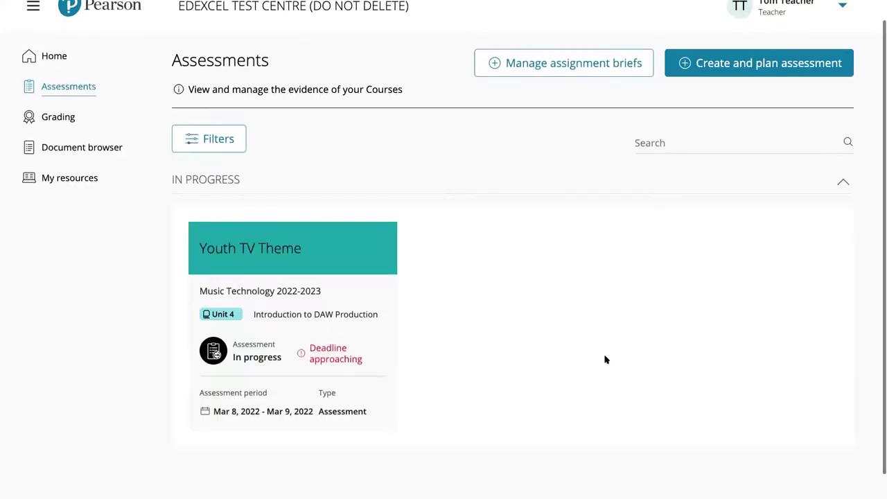
scroll(353, 270, "down", 1)
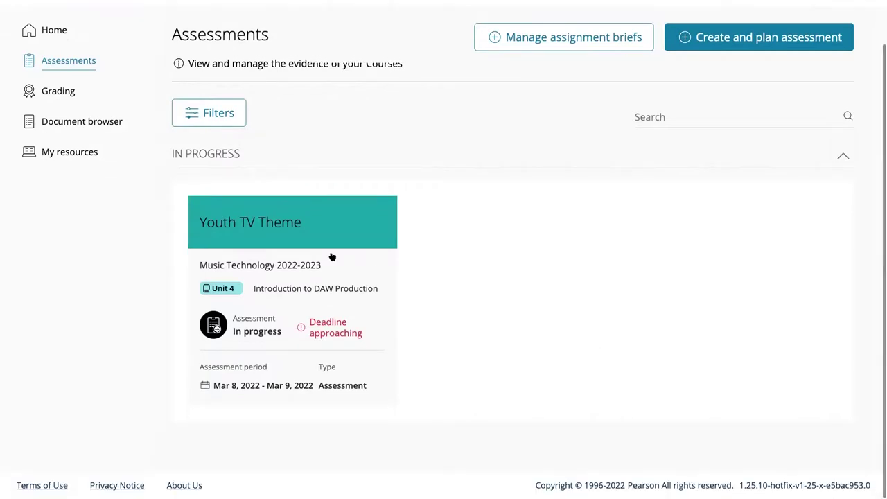
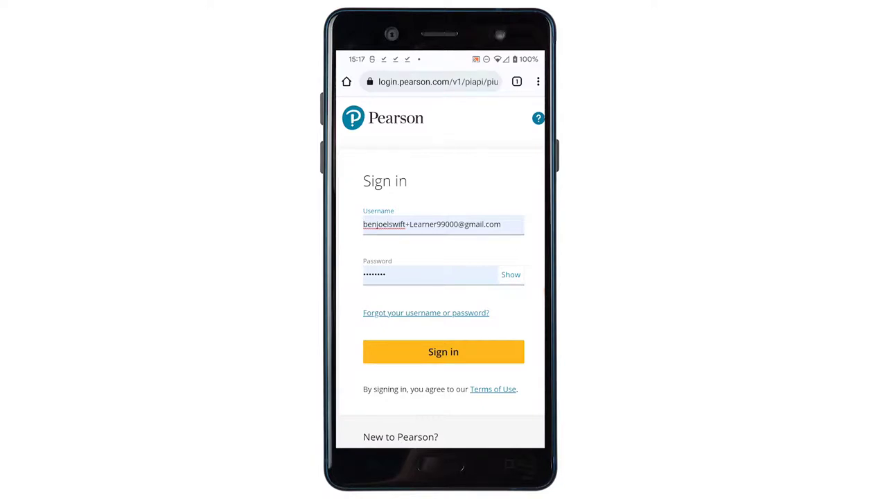
Sign in with the entered learner credentials to reach the Customer training - Hospitality Home page
left_click(444, 351)
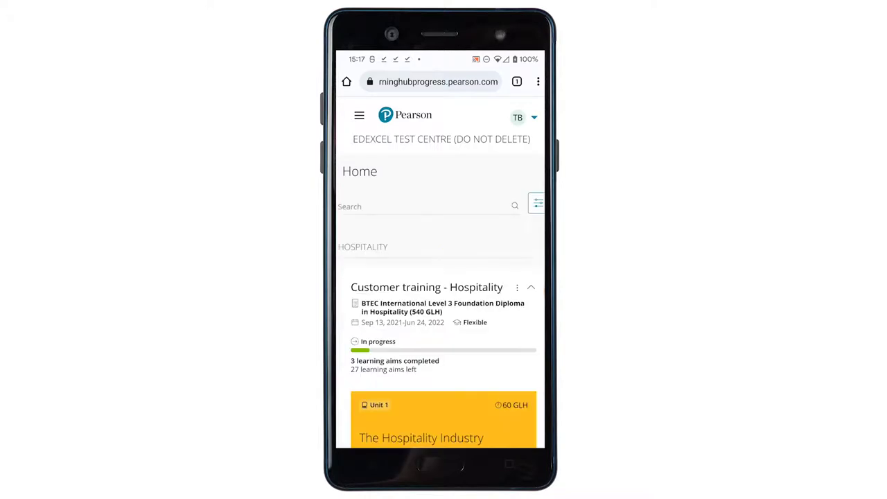
Scroll through the Hospitality course units on Home, then open the side navigation drawer
scroll(443, 273, "down", 10)
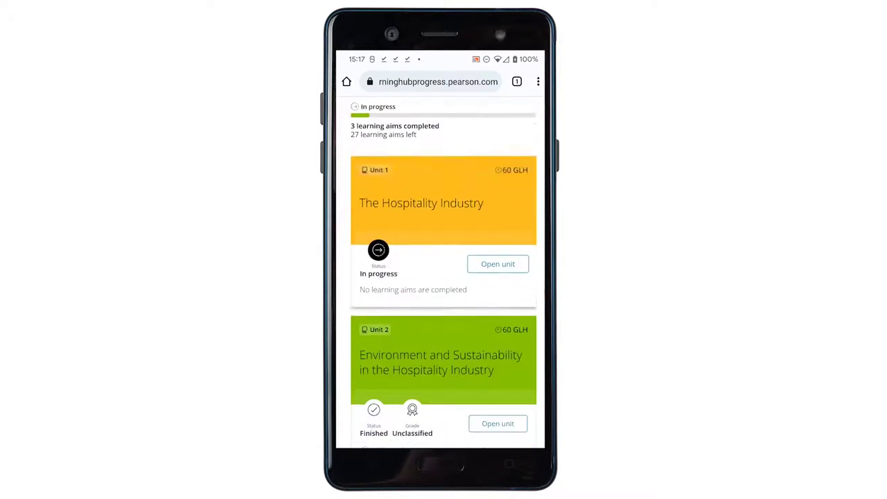
scroll(443, 272, "up", 5)
scroll(444, 273, "down", 2)
scroll(443, 273, "up", 10)
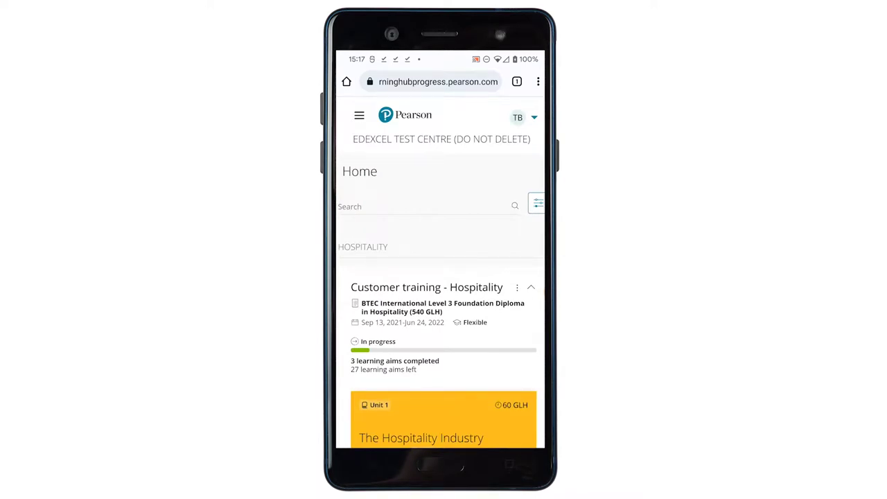
left_click(359, 115)
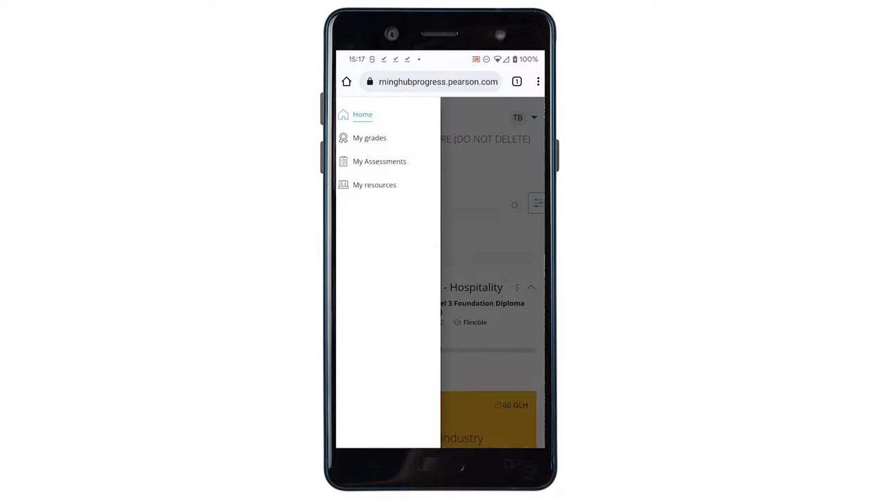
Go to My Assessments and scroll through the assessment list
left_click(379, 160)
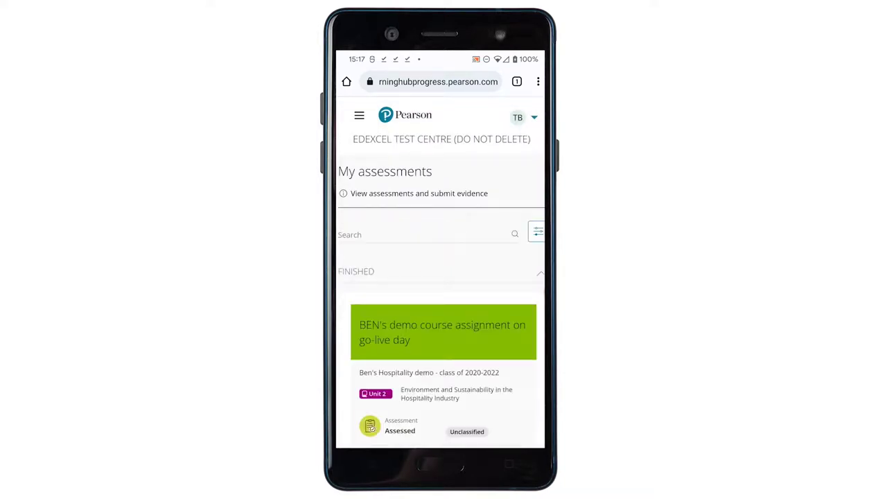
scroll(441, 270, "down", 10)
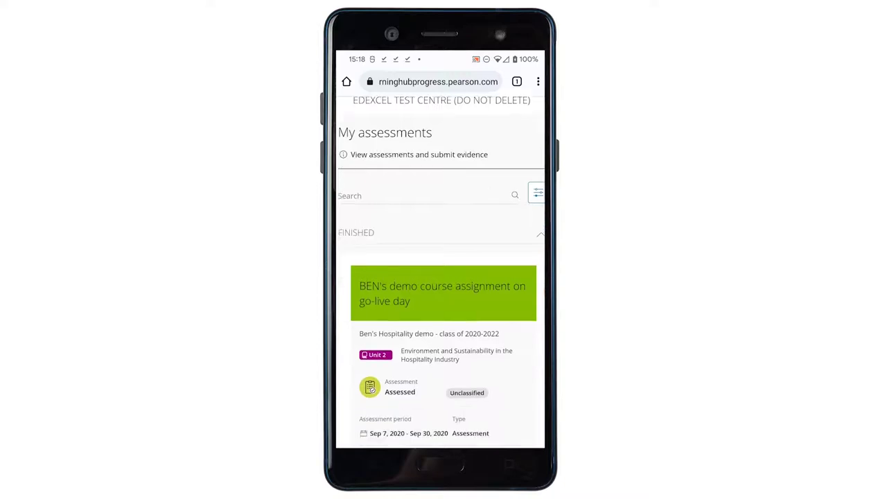
scroll(443, 270, "down", 5)
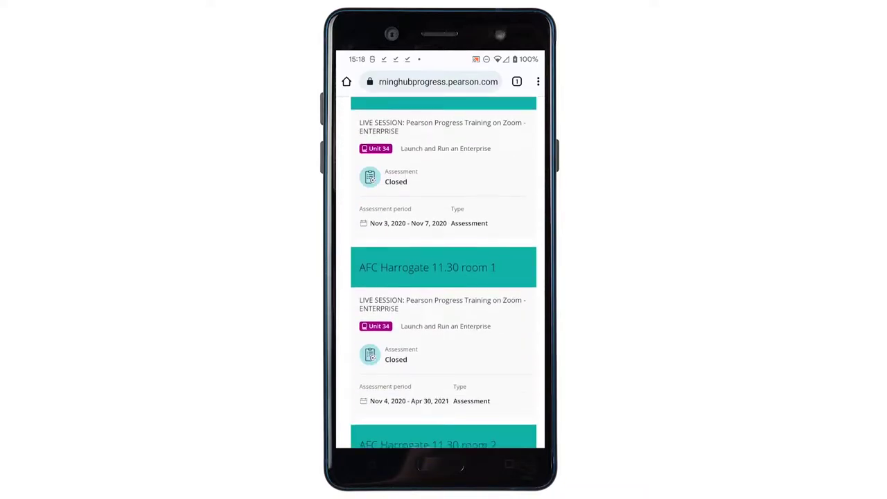
scroll(443, 271, "up", 6)
scroll(444, 270, "up", 10)
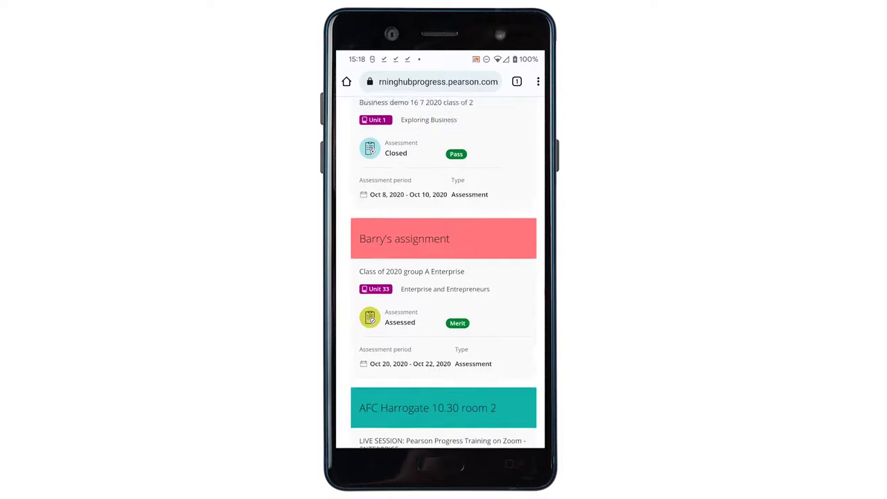
scroll(444, 271, "up", 3)
Filter the assessments to the Assessment type with In progress status
left_click(537, 232)
scroll(443, 333, "down", 3)
left_click(351, 339)
scroll(444, 326, "up", 1)
left_click(443, 317)
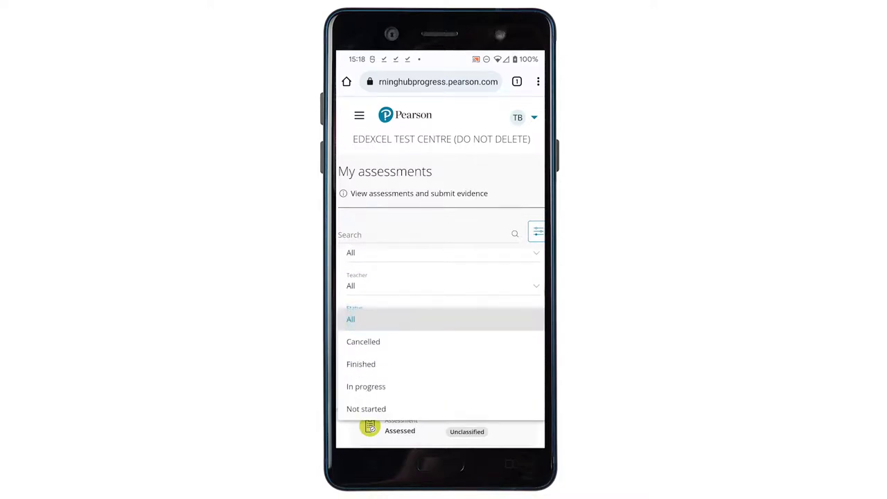
left_click(366, 386)
scroll(443, 326, "down", 1)
left_click(494, 392)
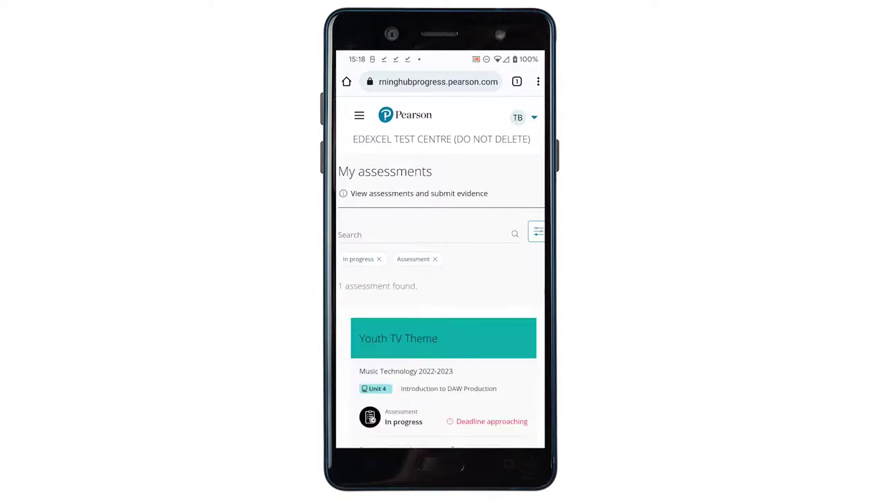
scroll(443, 277, "down", 2)
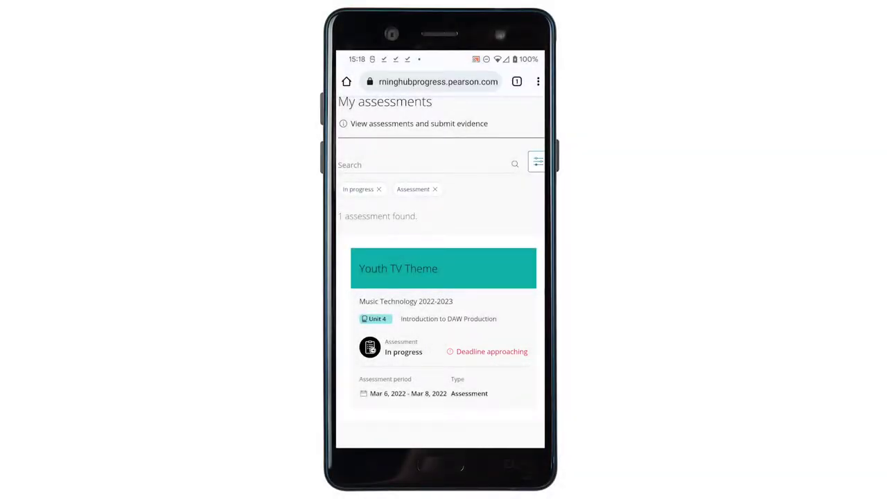
Open the Youth TV Theme assessment and look through its Feedback, My work and Brief tabs
left_click(443, 268)
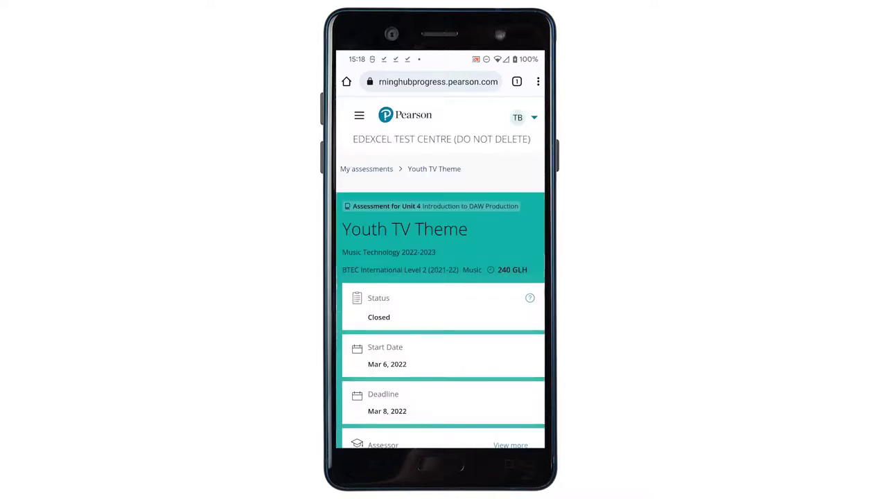
scroll(441, 277, "down", 5)
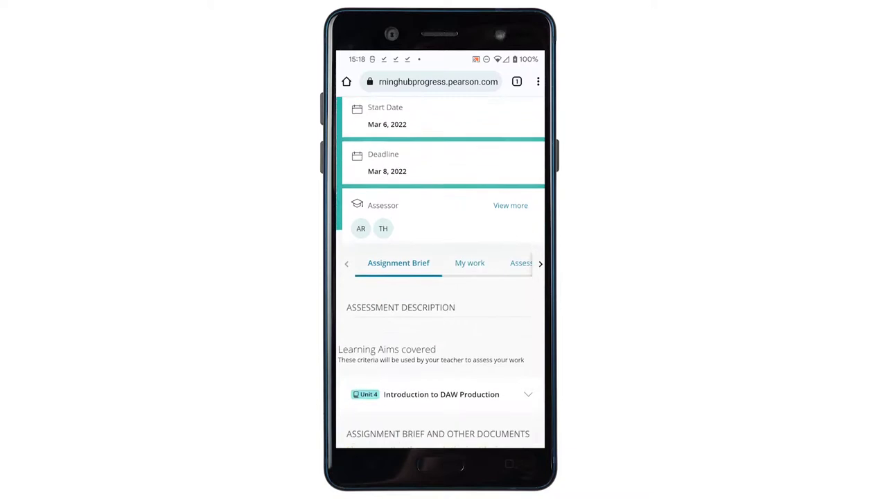
scroll(441, 277, "up", 1)
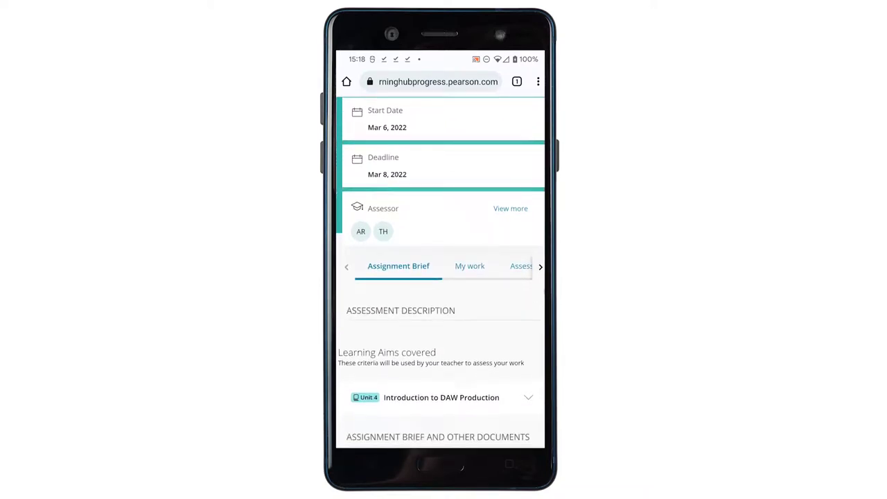
left_click(520, 266)
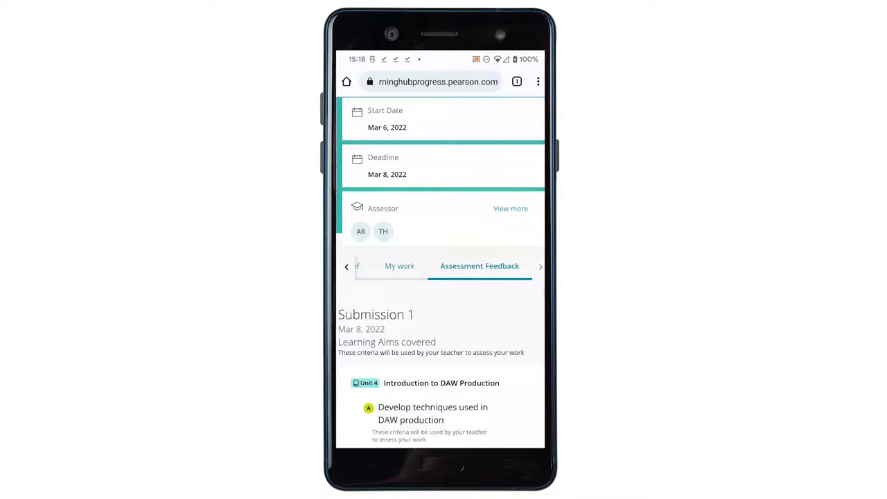
left_click(400, 266)
left_click(400, 266)
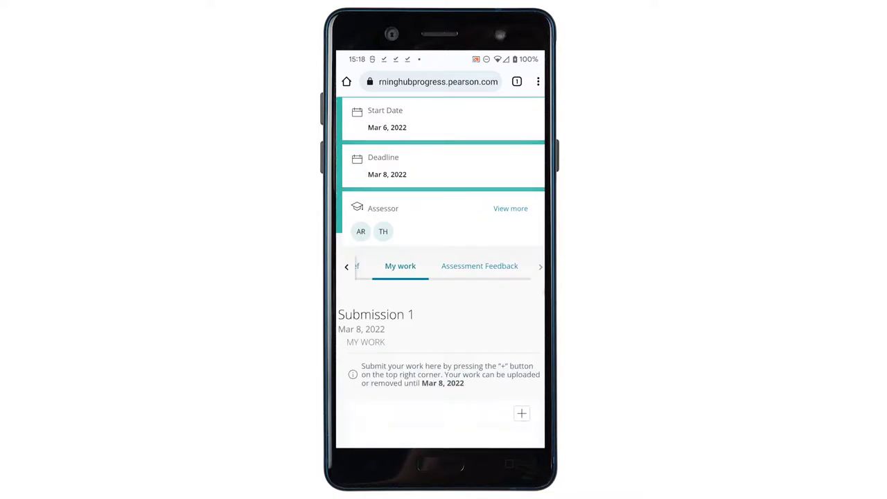
left_click(362, 266)
Expand the Unit 4 learning aims to show criteria for aims A and B, then view My work
scroll(440, 277, "down", 5)
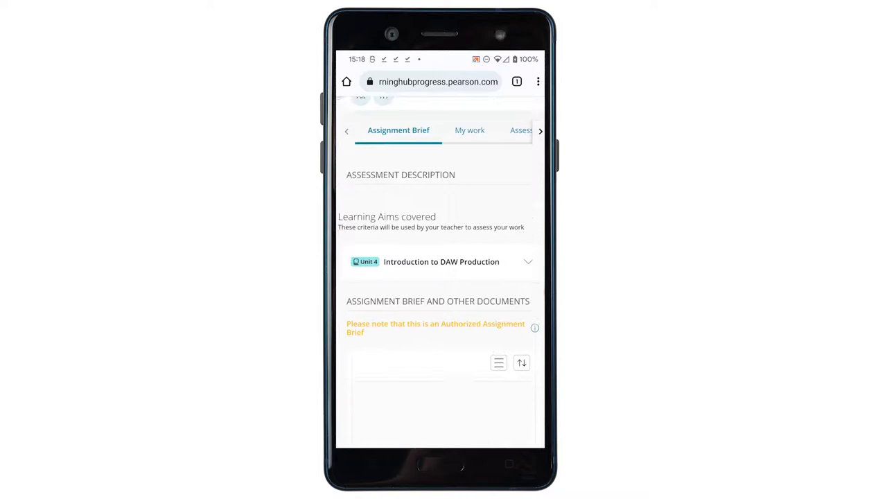
scroll(440, 277, "up", 3)
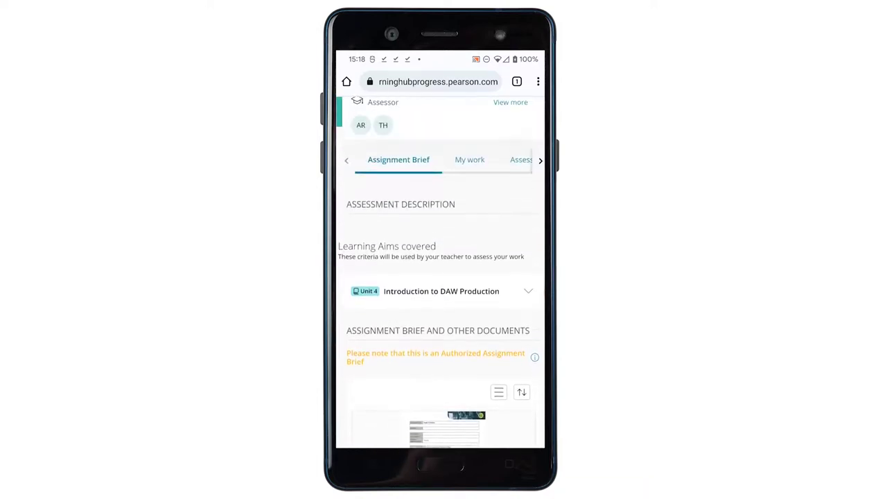
left_click(442, 291)
scroll(440, 312, "down", 3)
left_click(431, 251)
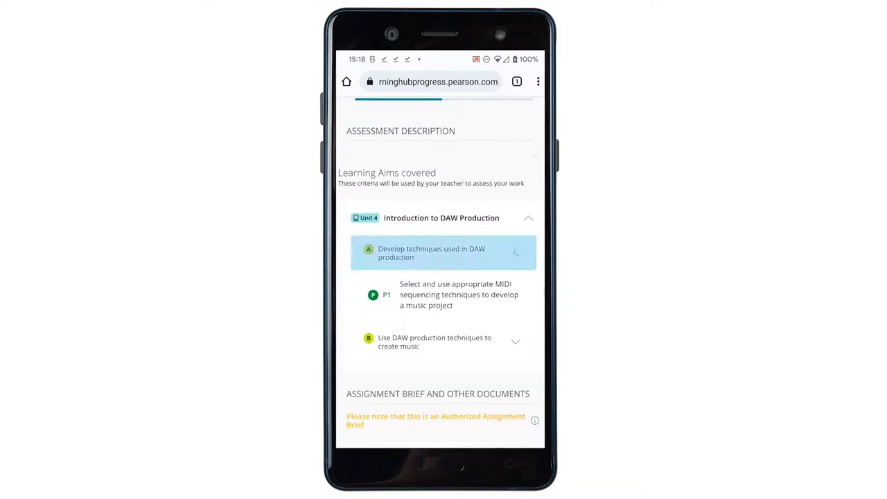
scroll(440, 277, "down", 2)
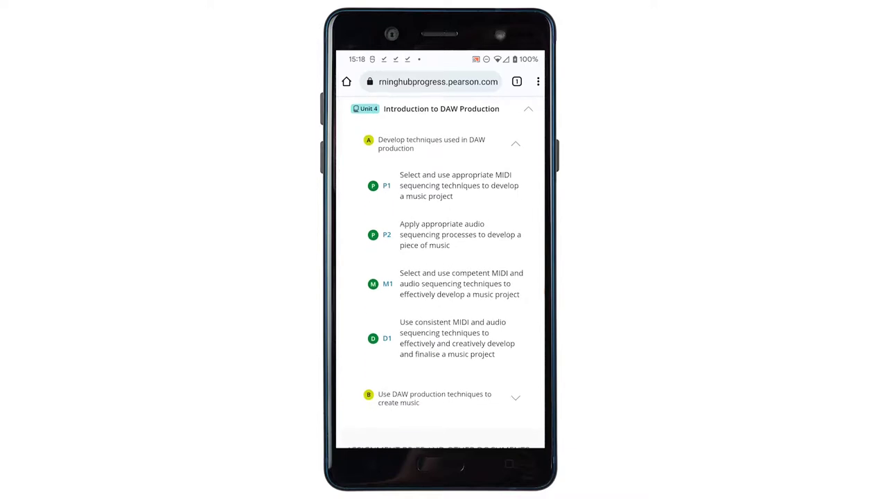
scroll(440, 278, "down", 3)
left_click(434, 224)
scroll(440, 277, "down", 5)
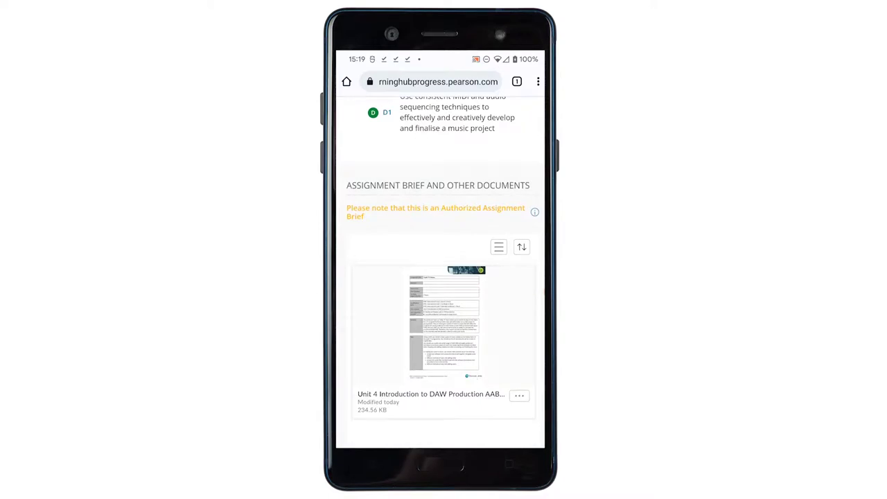
scroll(440, 277, "up", 10)
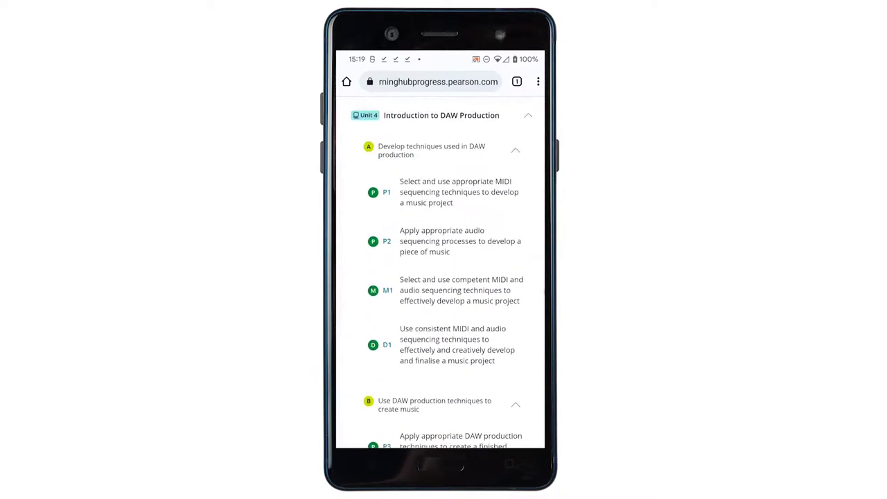
scroll(440, 277, "up", 5)
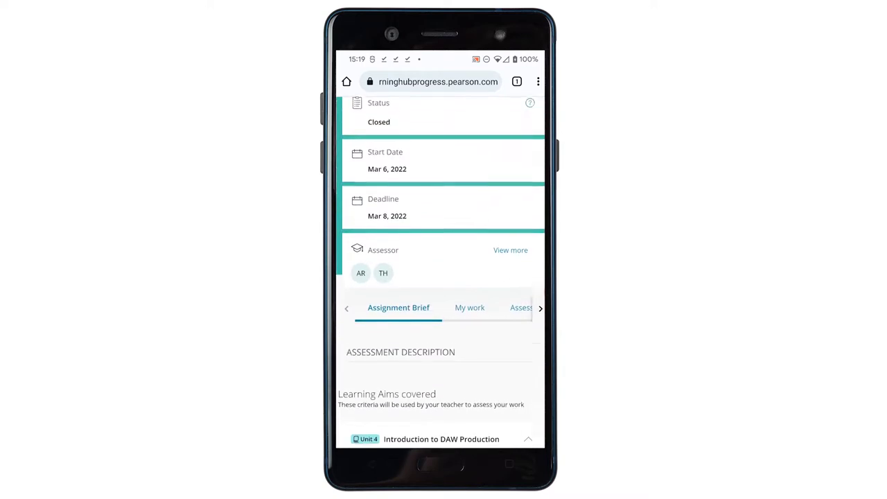
left_click(469, 322)
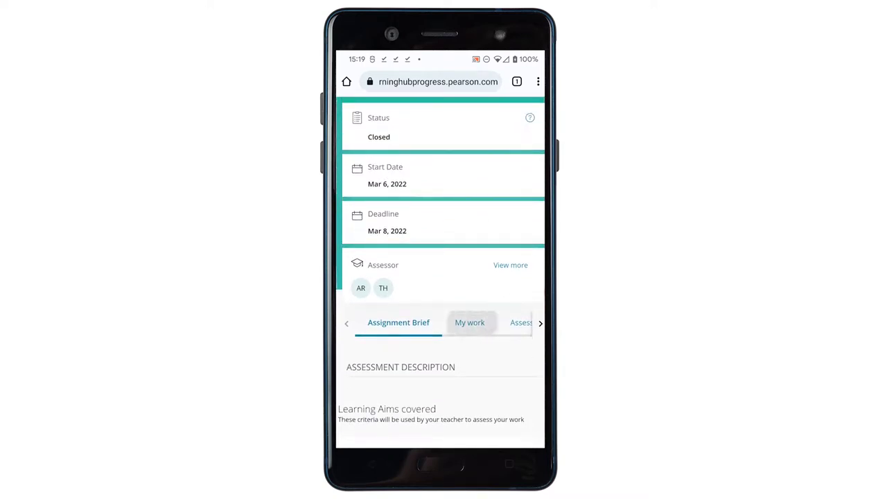
scroll(440, 277, "down", 7)
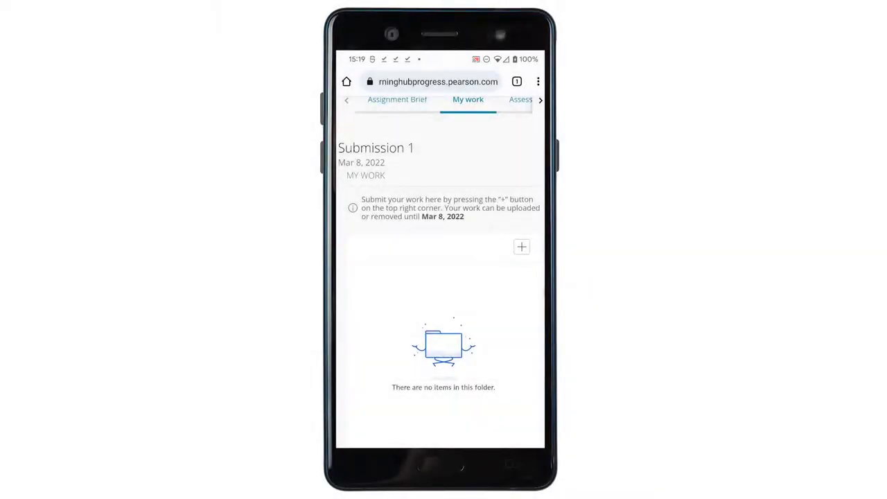
Upload the annotated screenshot image from Downloads to Submission 1, then return to the device file picker
left_click(521, 247)
left_click(487, 273)
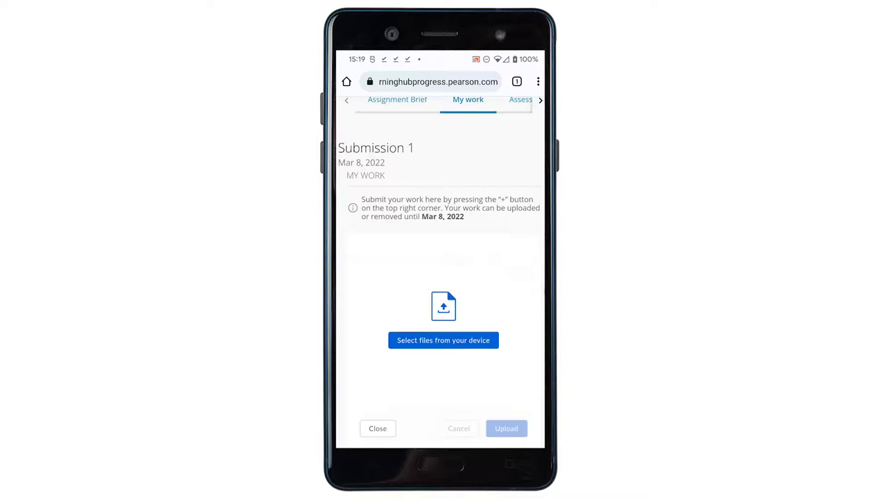
left_click(443, 340)
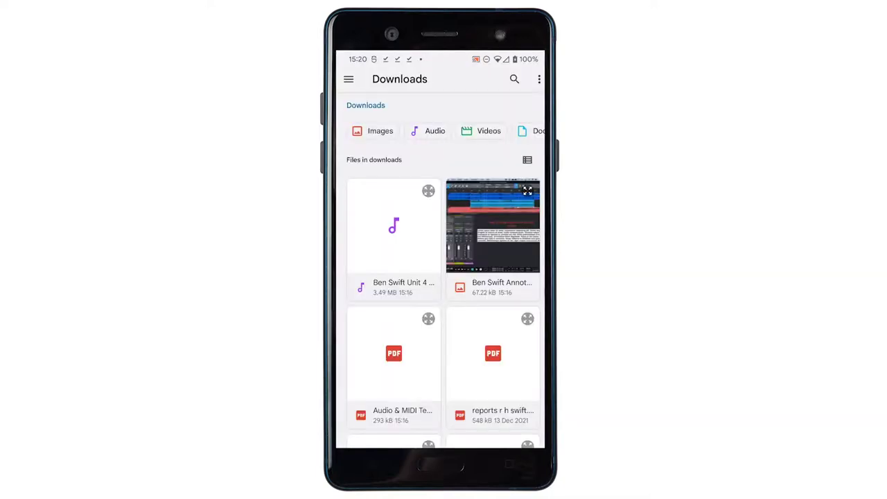
left_click(492, 236)
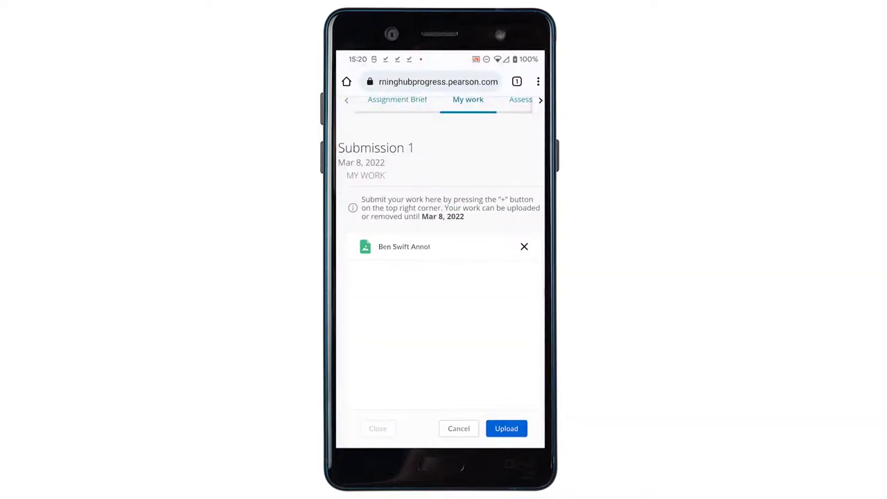
left_click(505, 428)
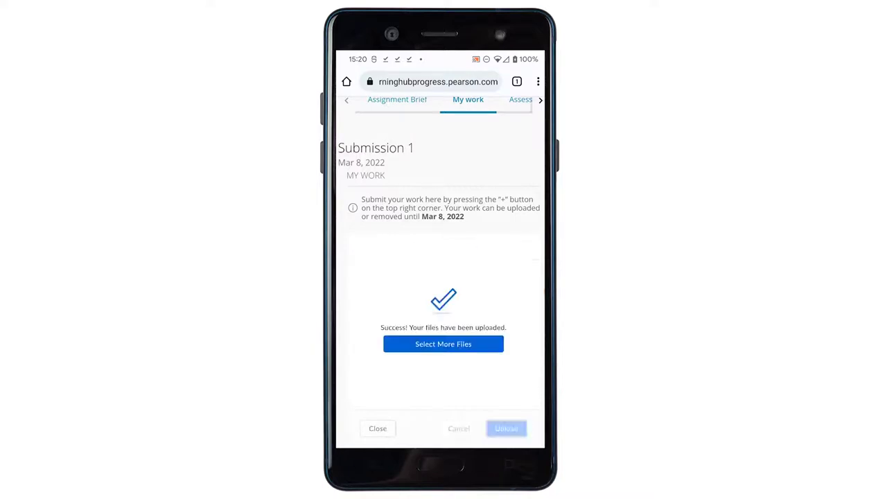
left_click(444, 344)
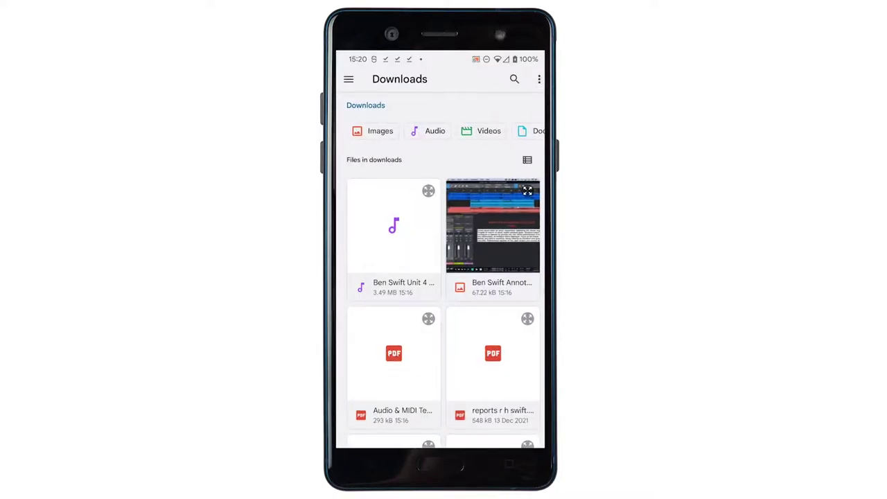
Upload the audio recording, then the Audio & MIDI Techniques Report PDF, from Downloads
left_click(394, 235)
left_click(505, 428)
left_click(394, 367)
left_click(506, 428)
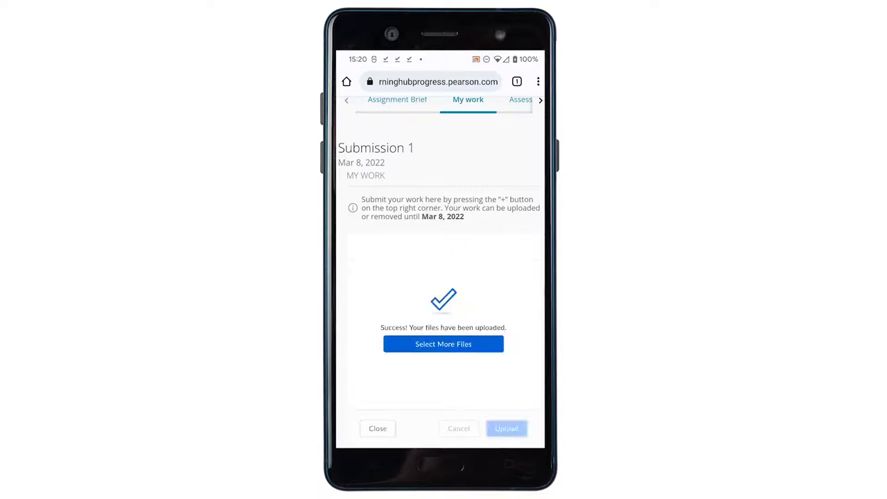
left_click(443, 344)
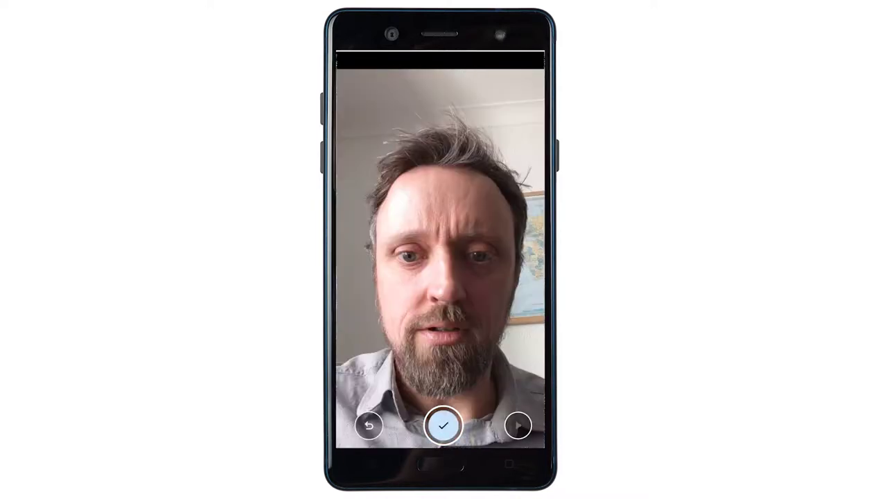
Accept the recorded camera video, upload it to Submission 1 and close the finished upload
left_click(443, 424)
left_click(506, 429)
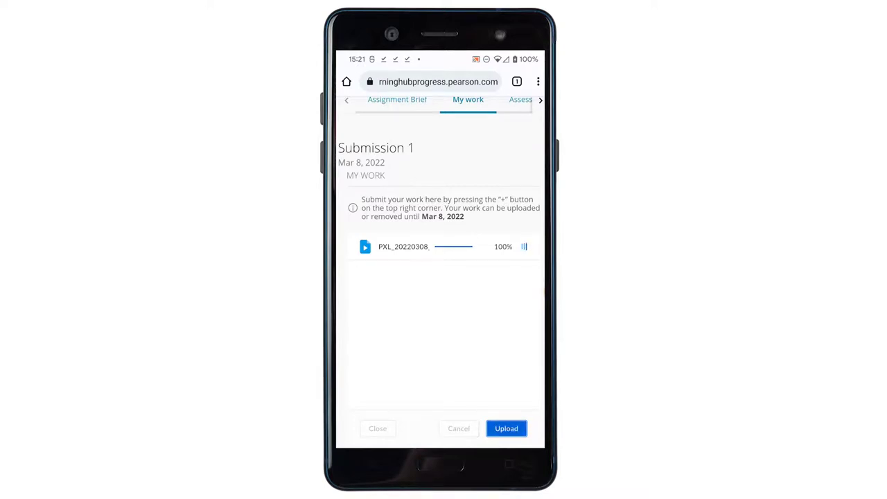
left_click(377, 438)
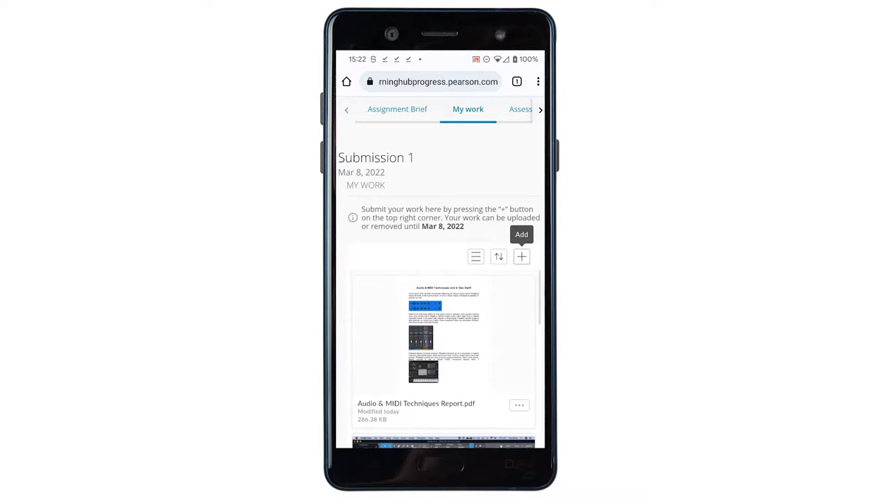
Scroll through Submission 1's files: the Audio & MIDI report PDF, arrangement image and final track mp3
scroll(443, 347, "down", 3)
scroll(443, 353, "down", 5)
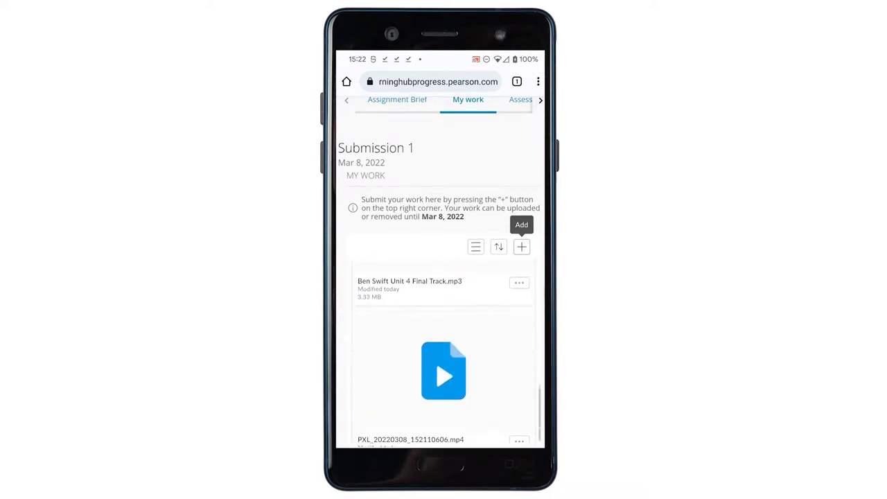
scroll(444, 347, "up", 3)
scroll(443, 354, "up", 4)
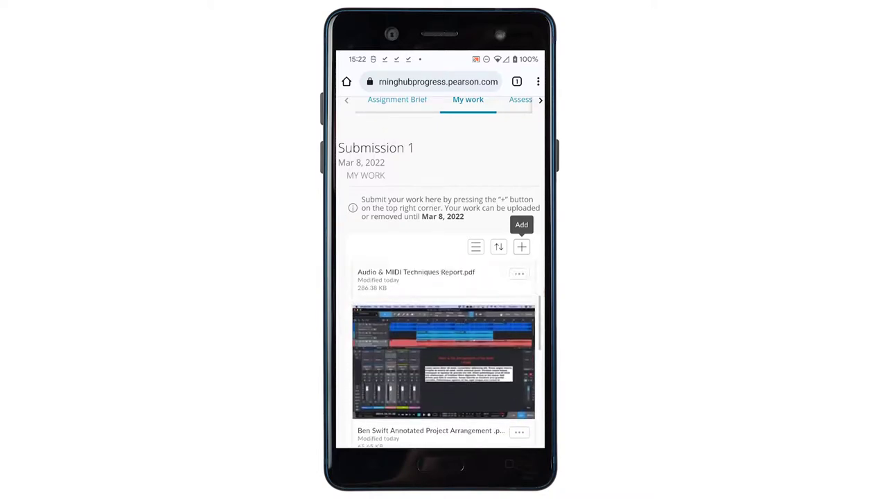
scroll(444, 353, "up", 6)
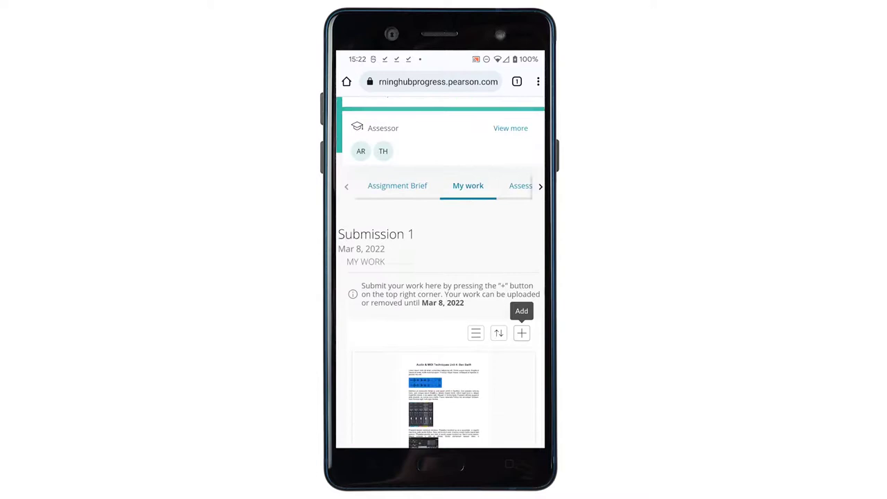
scroll(443, 277, "down", 2)
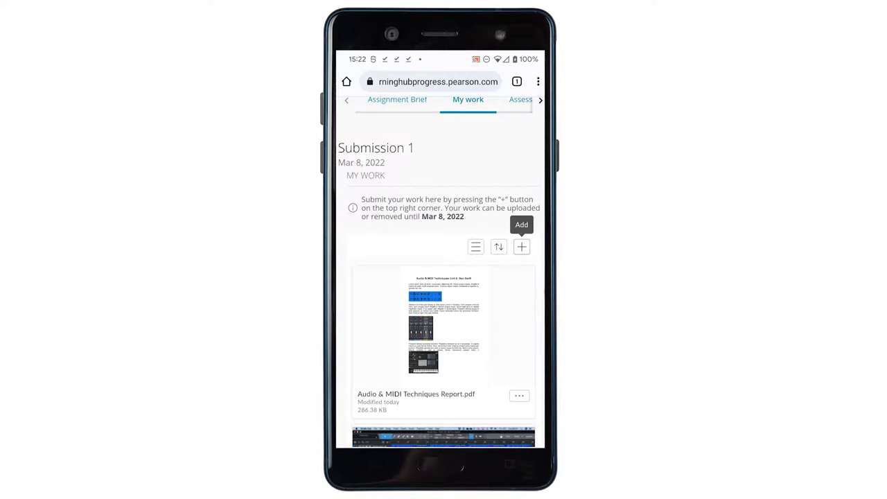
scroll(444, 346, "down", 5)
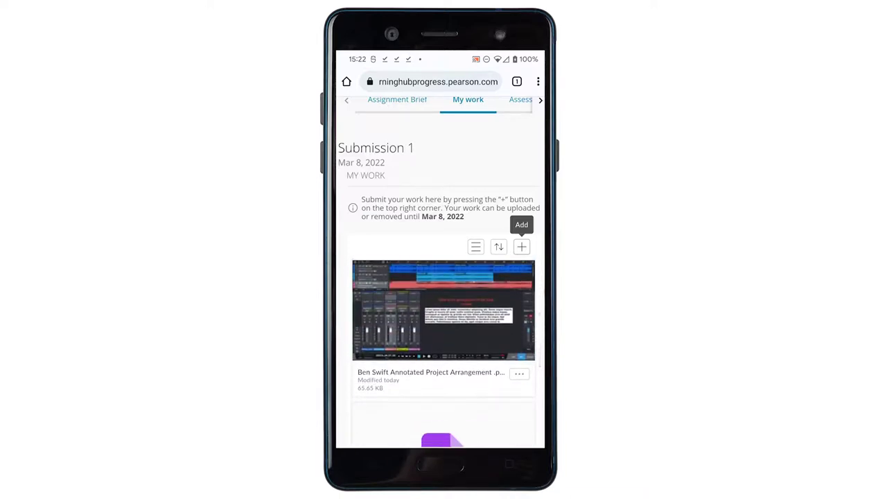
scroll(443, 346, "down", 5)
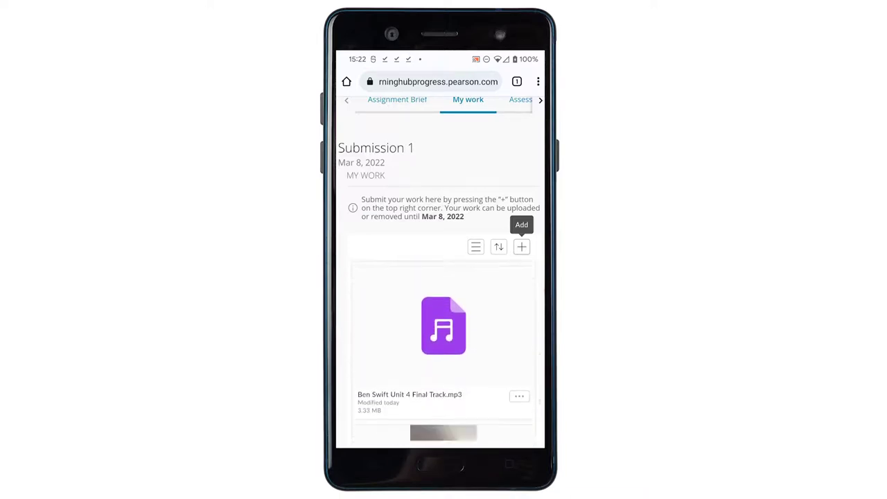
scroll(443, 347, "up", 10)
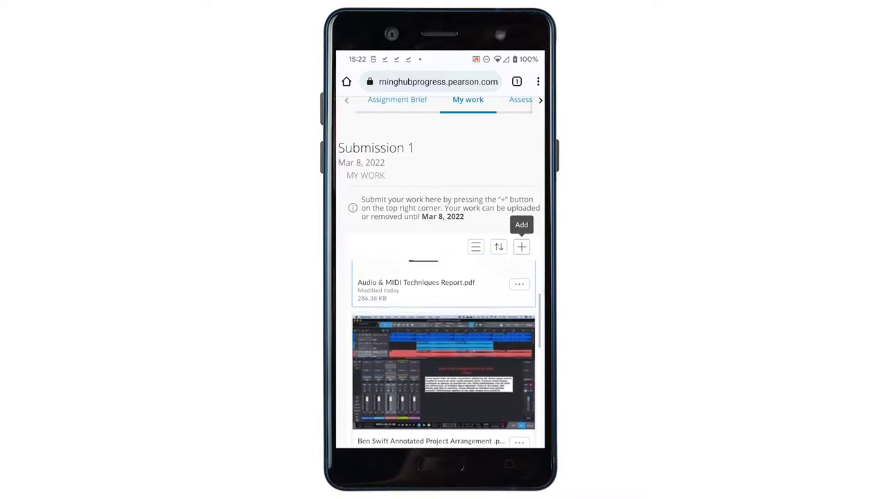
scroll(444, 346, "down", 10)
scroll(443, 347, "up", 5)
Preview Audio & MIDI Techniques Report.pdf, switching to full screen and back, and scroll its pages
left_click(519, 373)
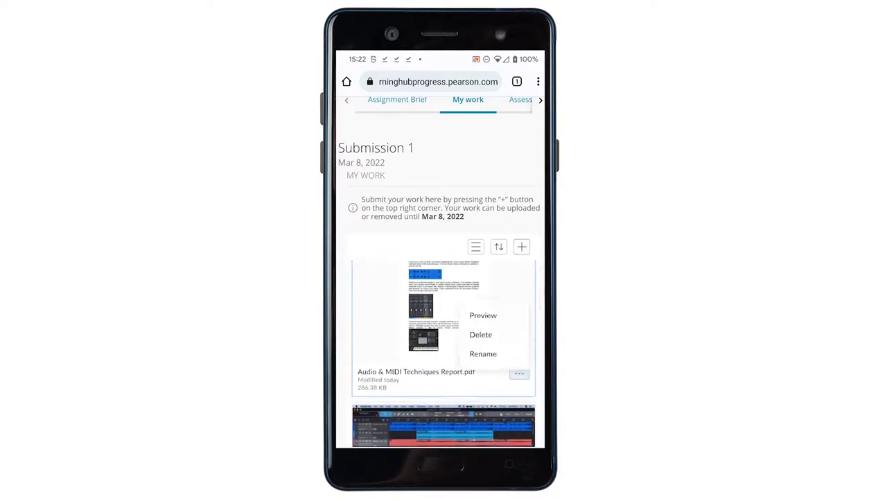
left_click(483, 315)
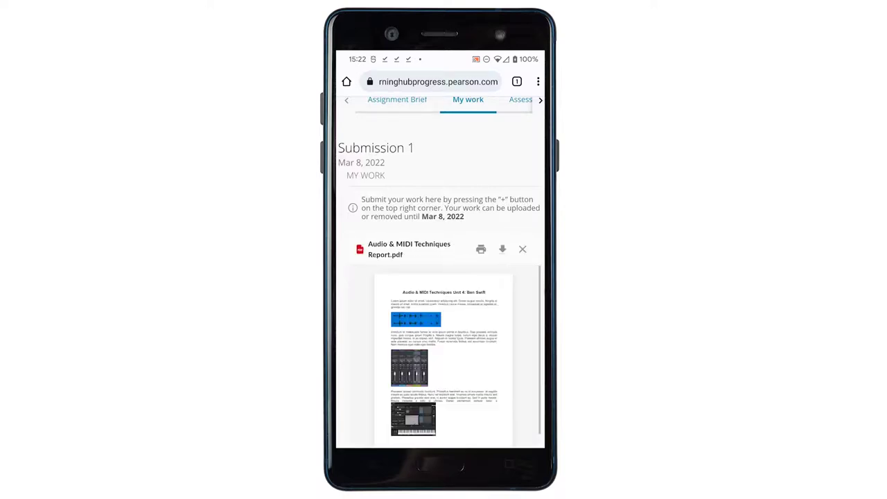
scroll(443, 354, "down", 1)
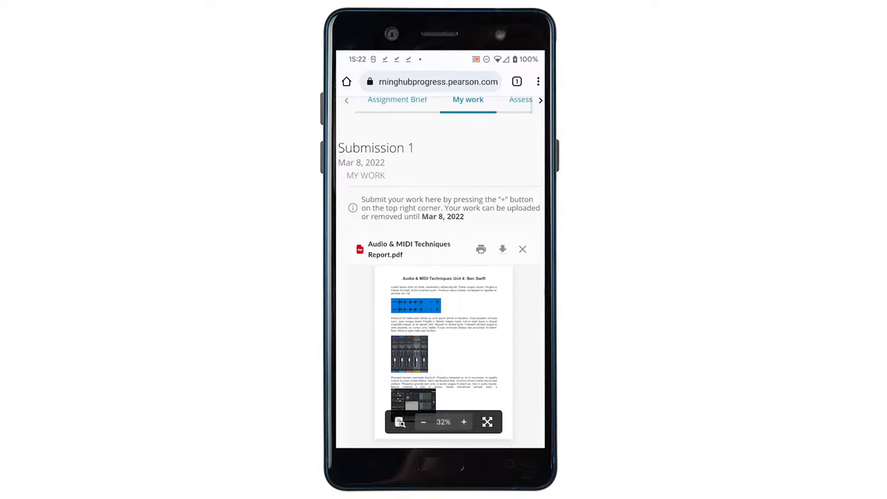
left_click(487, 421)
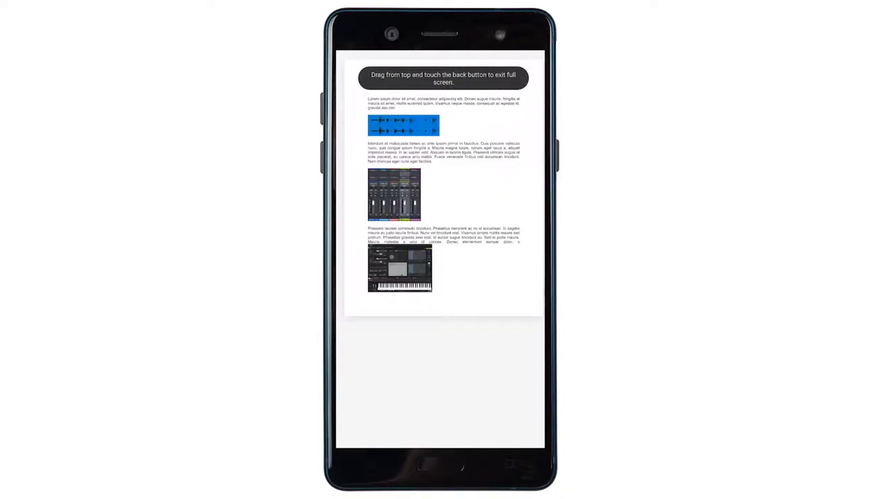
key("Escape")
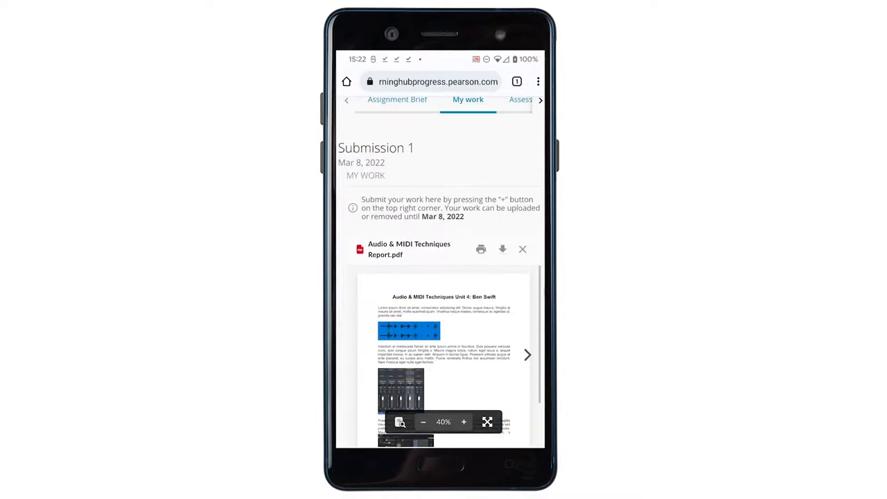
scroll(439, 277, "up", 5)
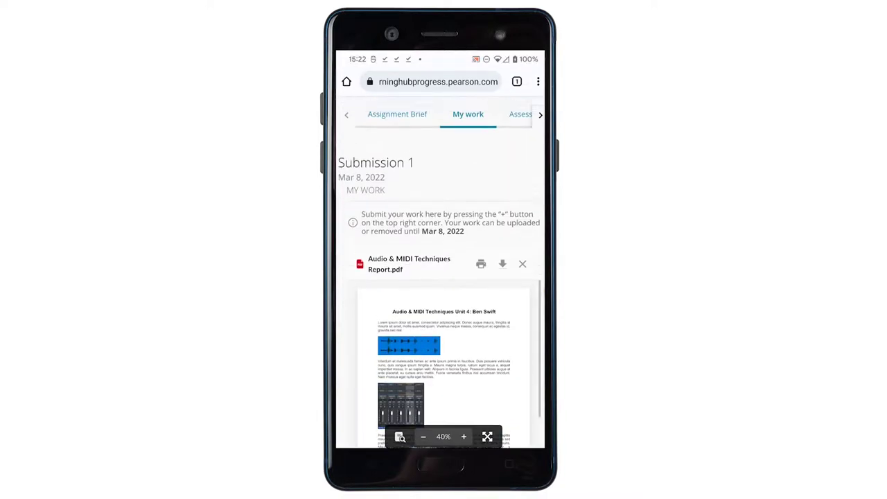
scroll(440, 278, "down", 5)
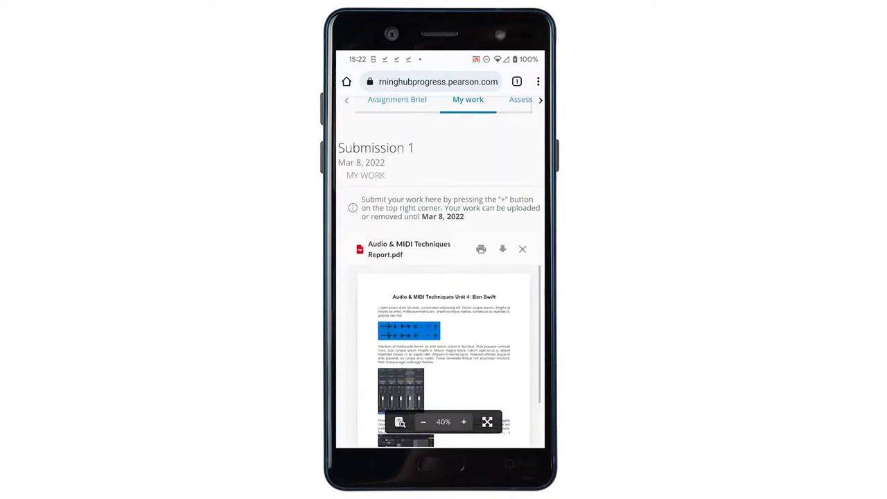
scroll(440, 277, "up", 5)
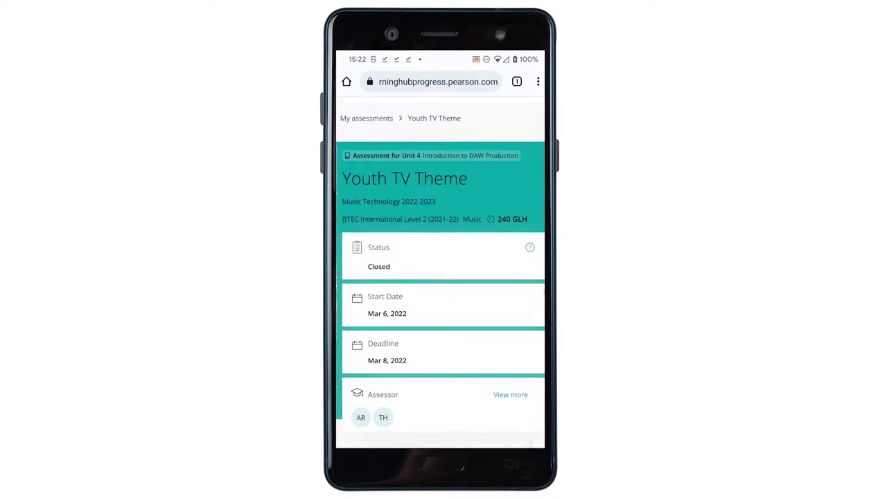
Scroll the Youth TV Theme assessment page showing Closed status, start Mar 6 and deadline Mar 8, 2022
scroll(440, 278, "up", 1)
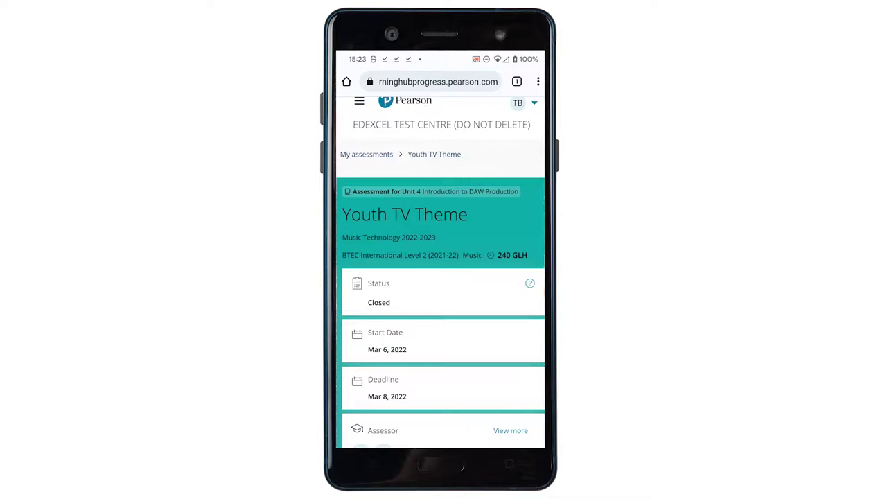
scroll(440, 277, "down", 6)
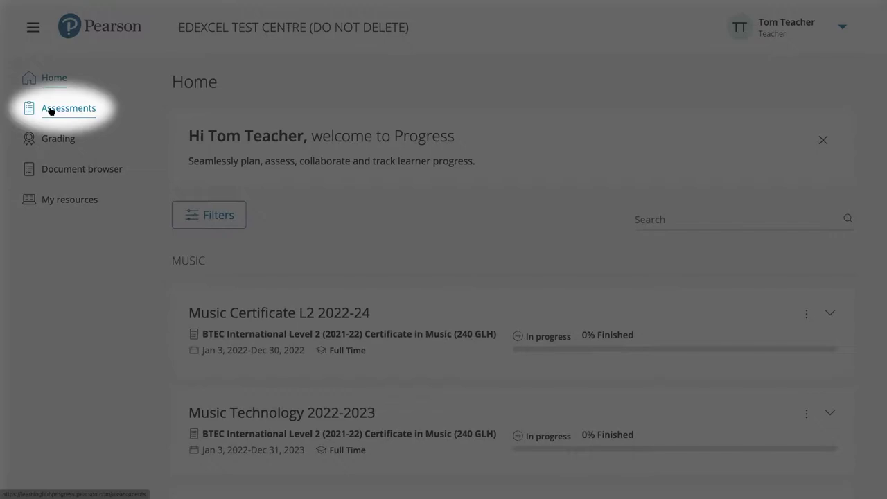
Go to Assessments and open the Youth TV Theme assessment card
left_click(50, 110)
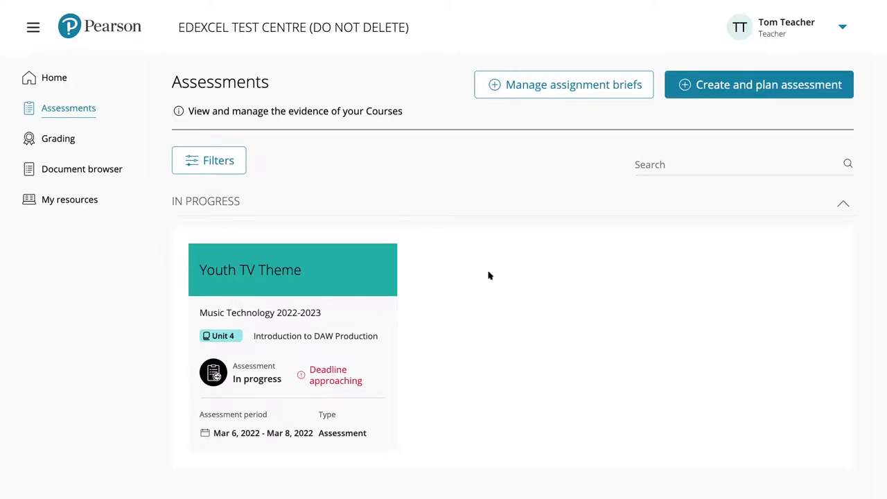
scroll(488, 276, "down", 1)
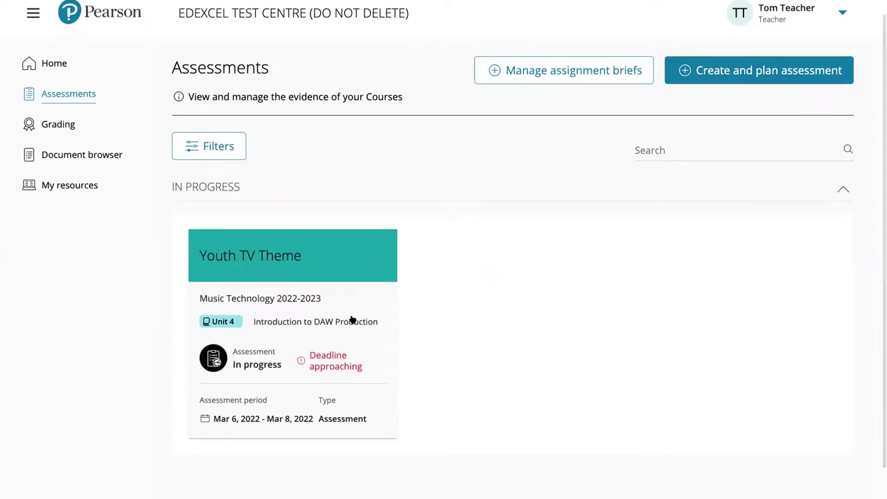
scroll(338, 317, "down", 1)
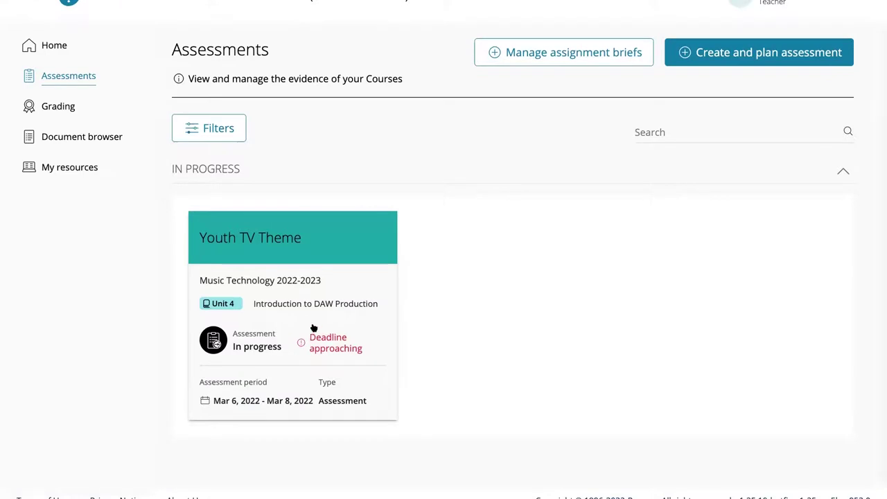
scroll(323, 307, "down", 1)
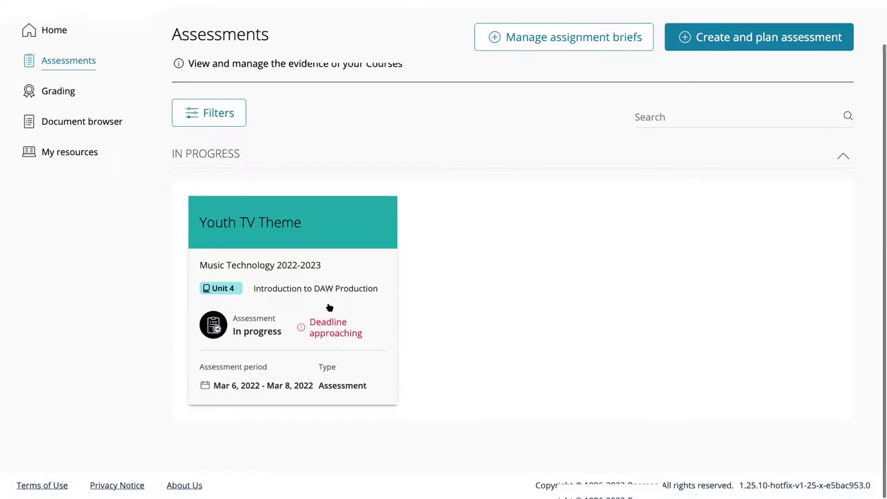
left_click(276, 233)
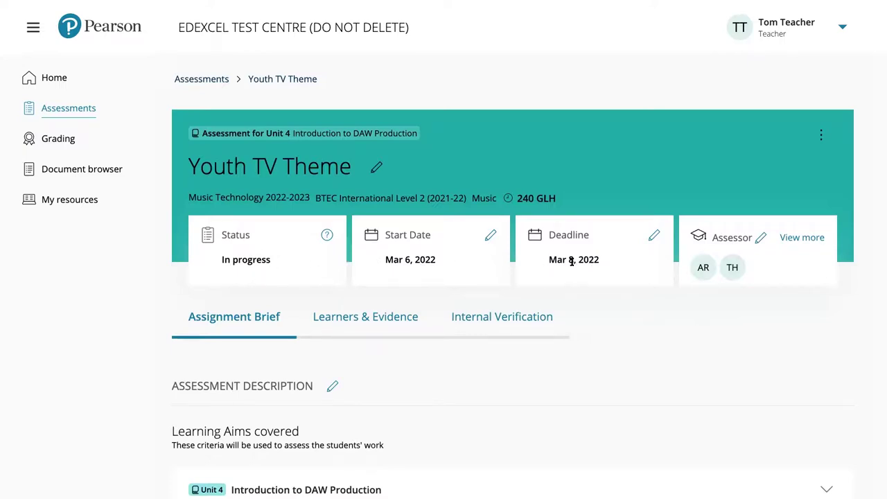
Read through the Assignment Brief and Unit 4 aims, then show Learners & Evidence (3 not submitted)
scroll(512, 234, "down", 1)
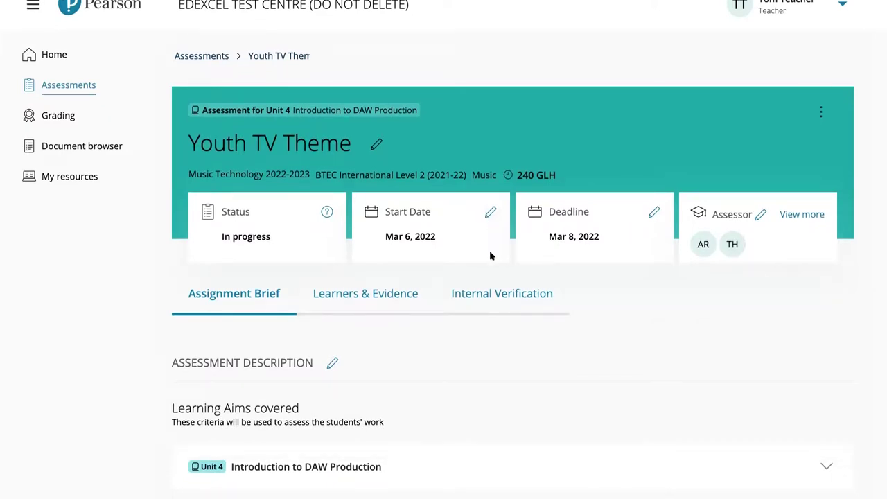
scroll(494, 243, "down", 3)
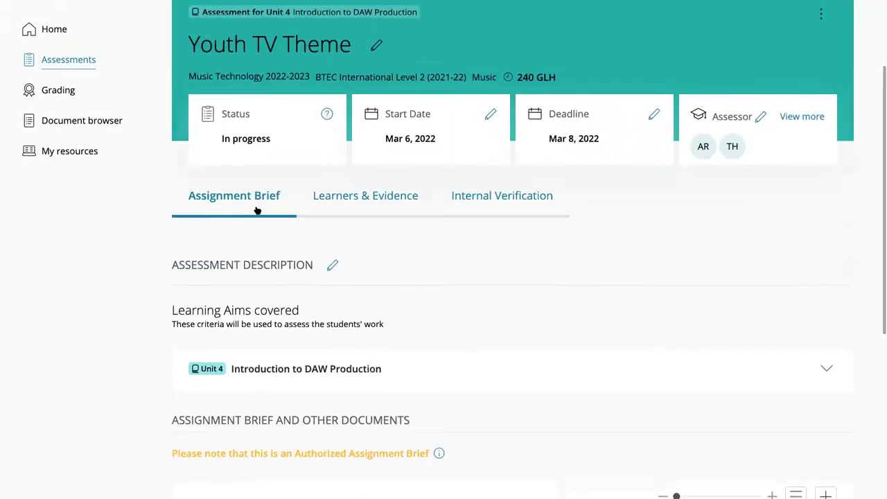
scroll(276, 234, "down", 5)
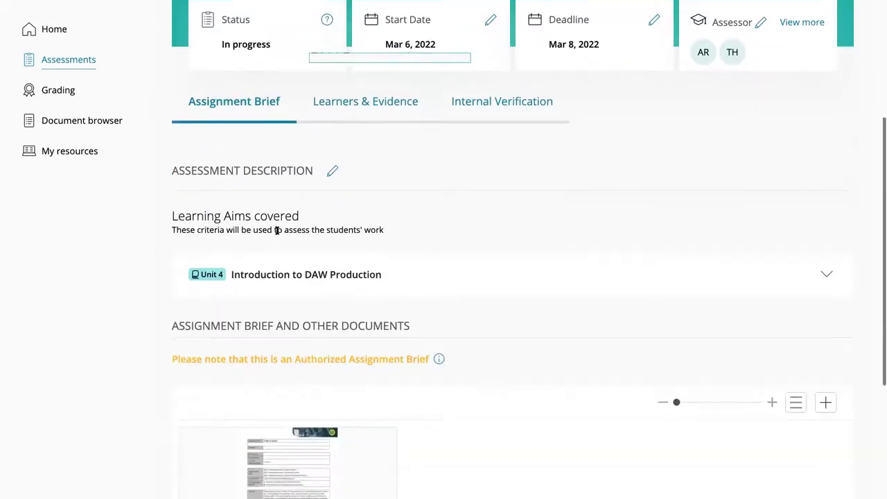
scroll(277, 234, "down", 3)
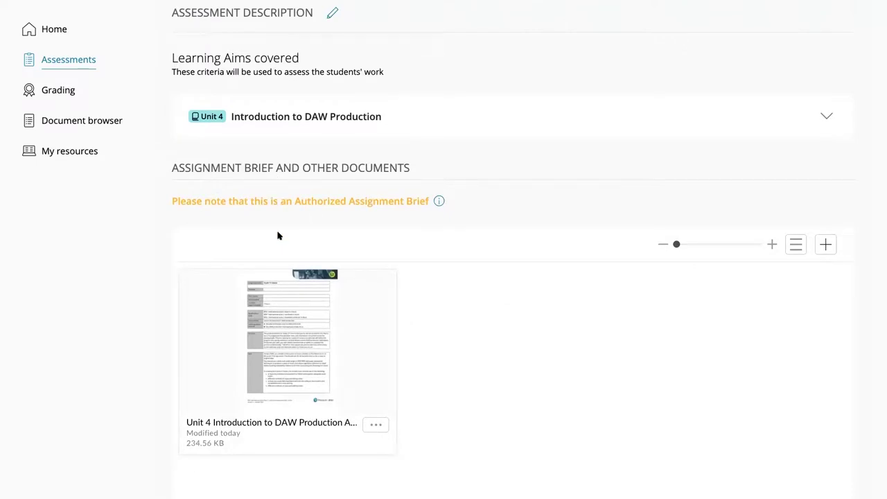
left_click(827, 118)
scroll(341, 328, "down", 2)
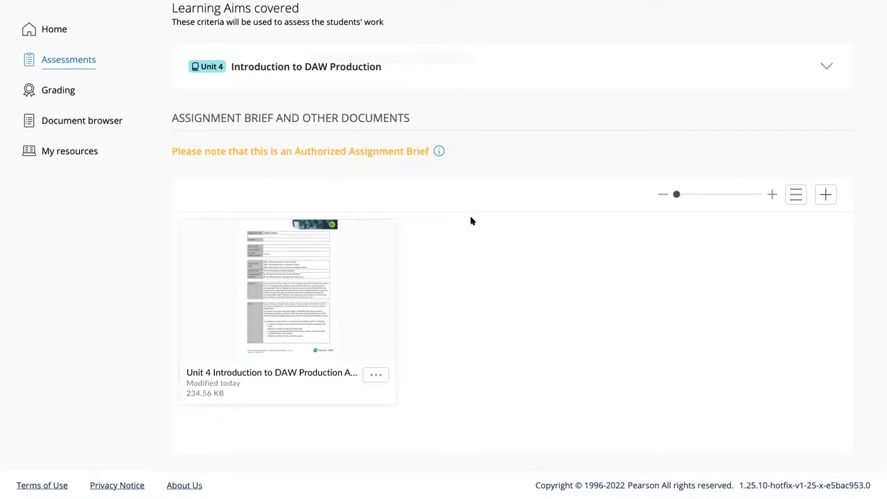
scroll(470, 223, "up", 5)
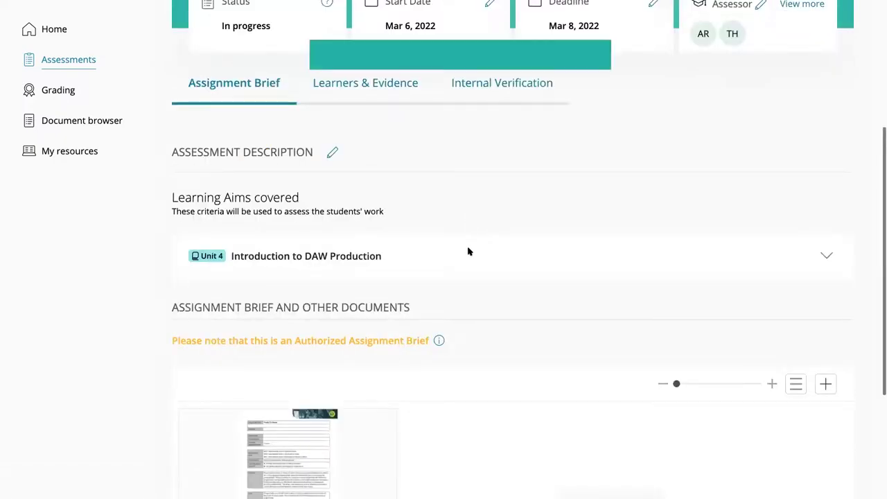
left_click(348, 240)
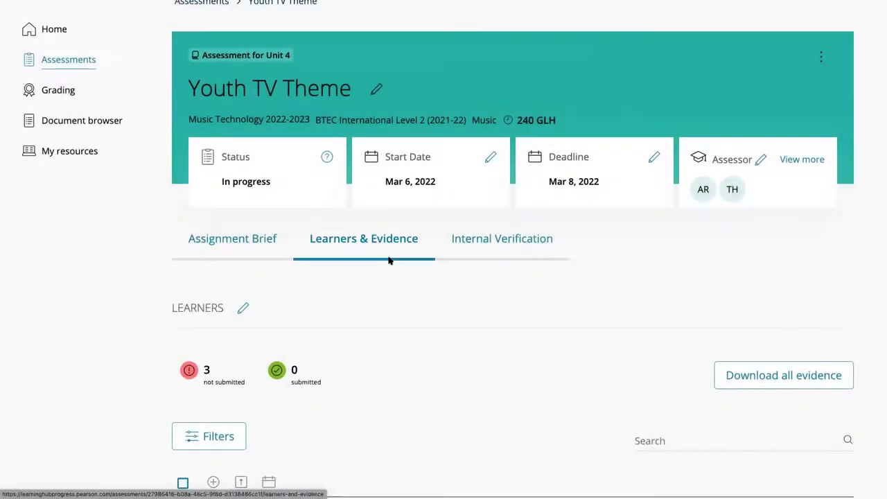
Extend the last learner's deadline to Mar 15, 2022 with the reason 'Chickenpox'
scroll(389, 260, "down", 3)
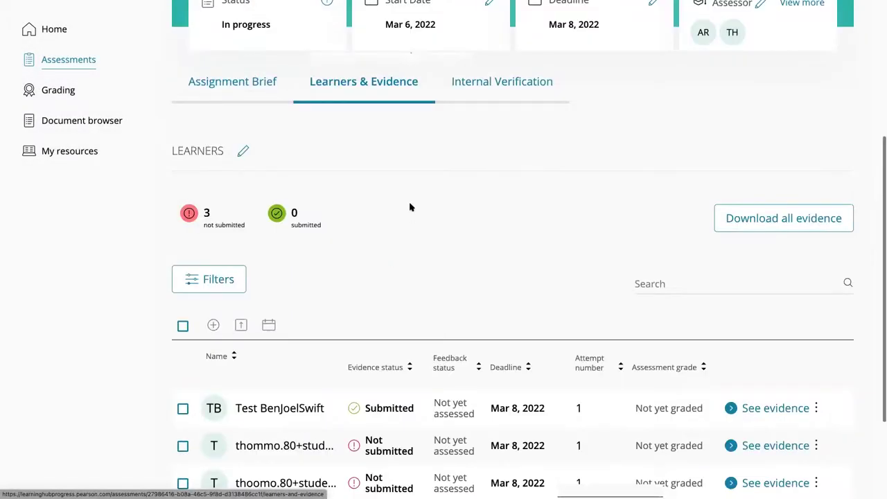
scroll(363, 273, "down", 2)
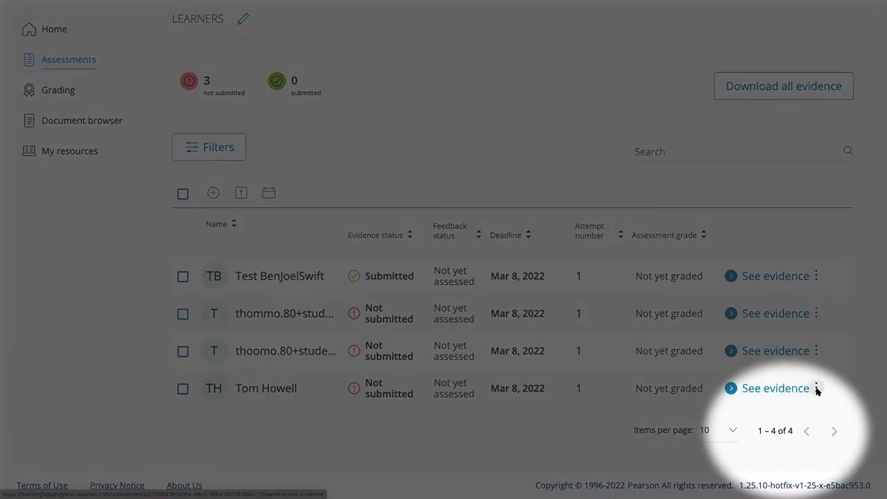
left_click(817, 391)
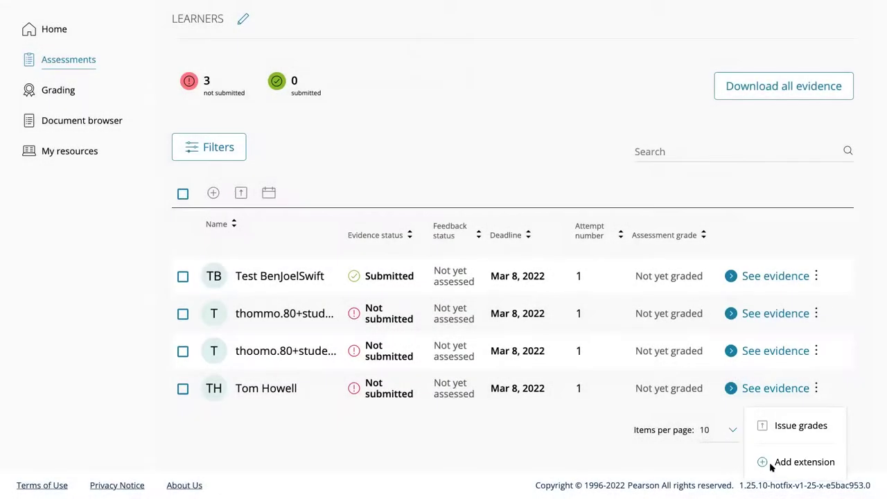
left_click(771, 464)
left_click(362, 291)
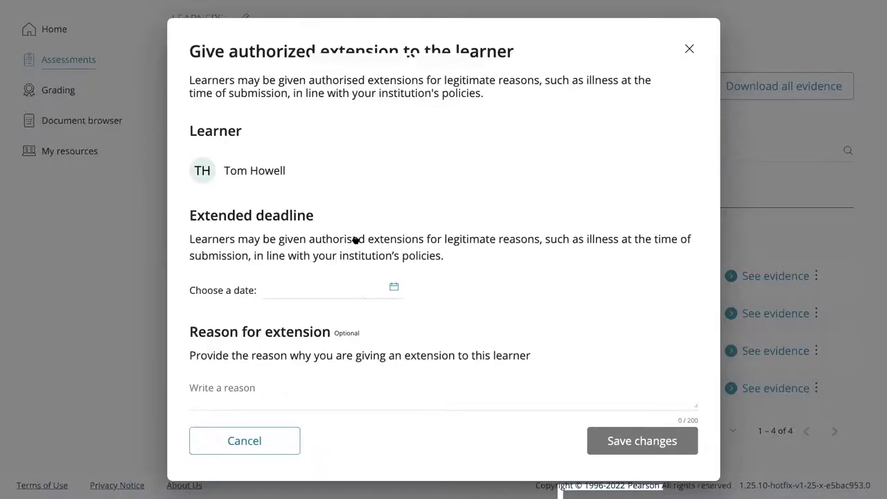
left_click(313, 193)
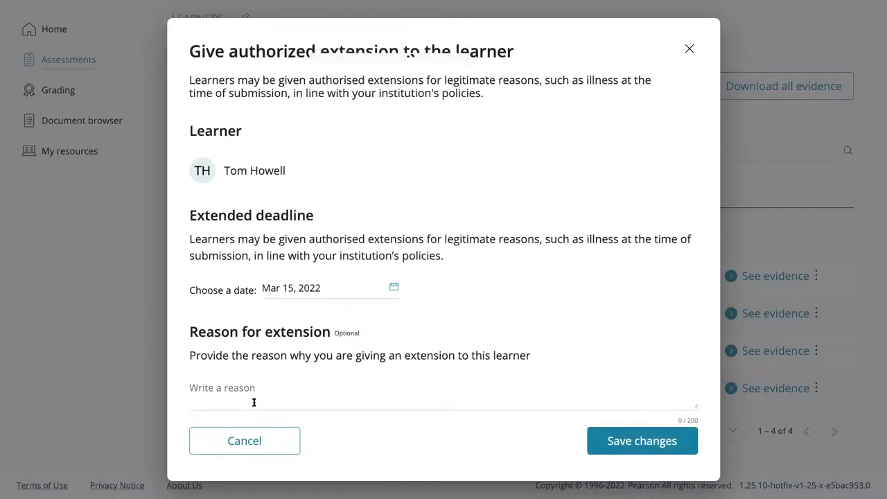
left_click(684, 392)
type("Chic")
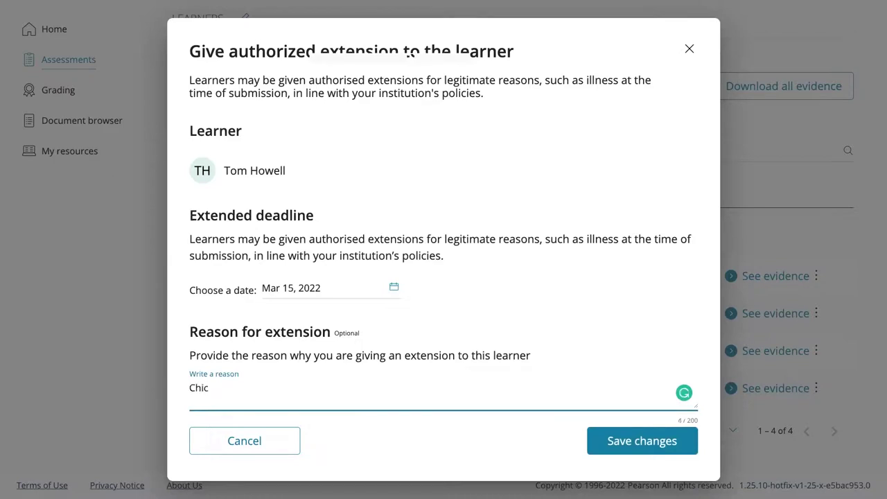
type("kenpox")
left_click(627, 444)
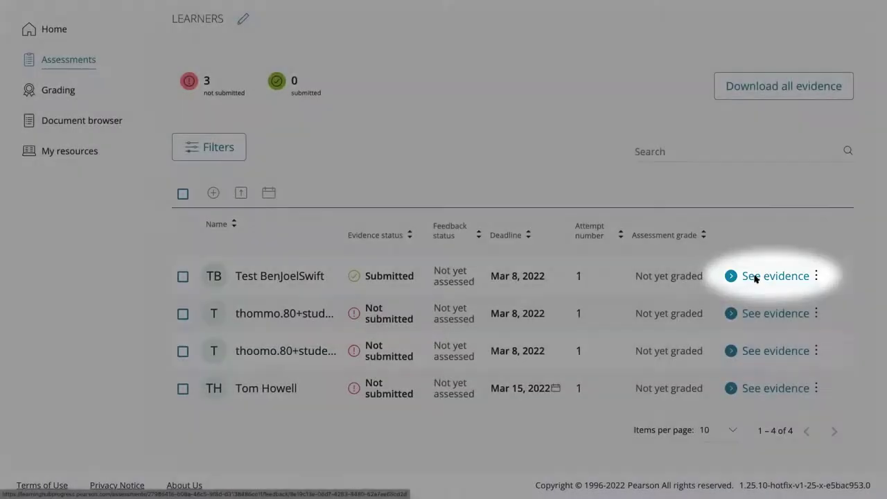
Open the first learner's evidence and scroll through the report, screenshot, audio and video files
left_click(756, 277)
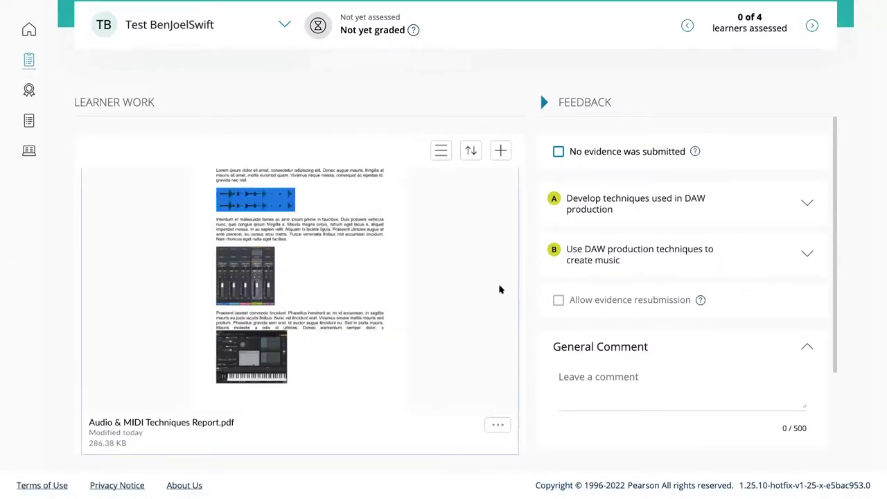
scroll(422, 274, "down", 2)
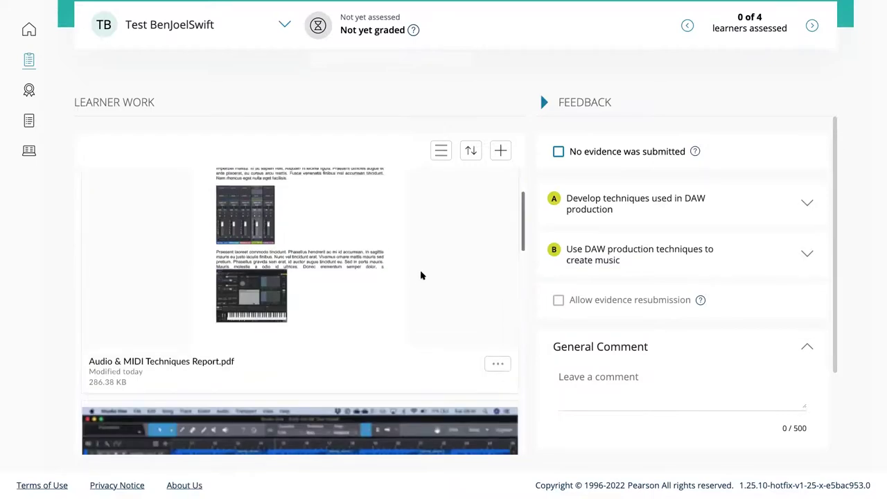
scroll(420, 275, "down", 3)
scroll(421, 275, "down", 2)
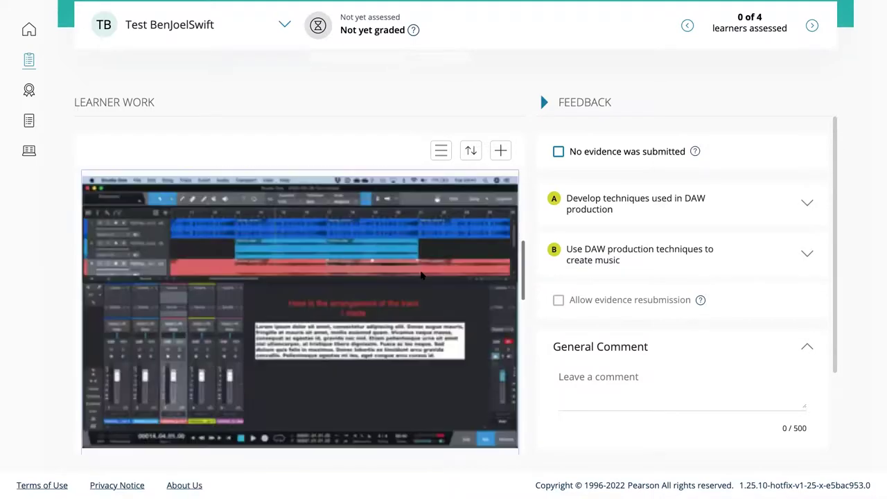
scroll(422, 276, "down", 1)
scroll(421, 276, "down", 3)
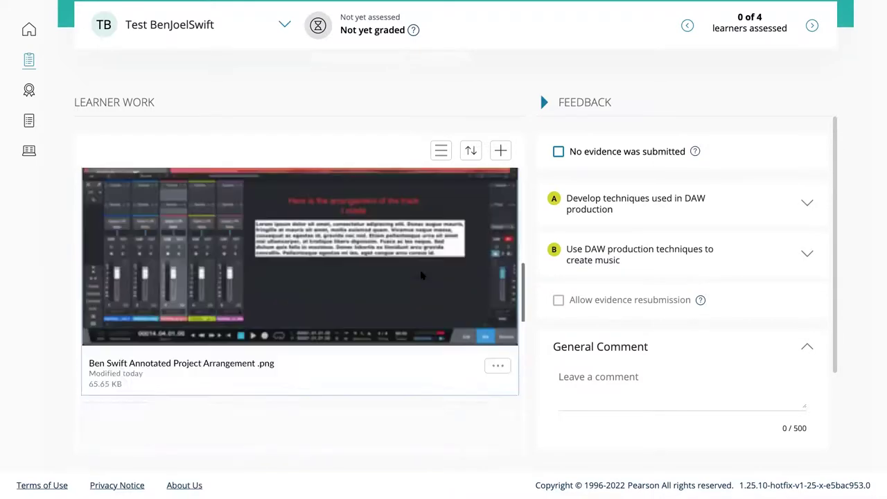
scroll(420, 276, "down", 4)
scroll(421, 276, "down", 3)
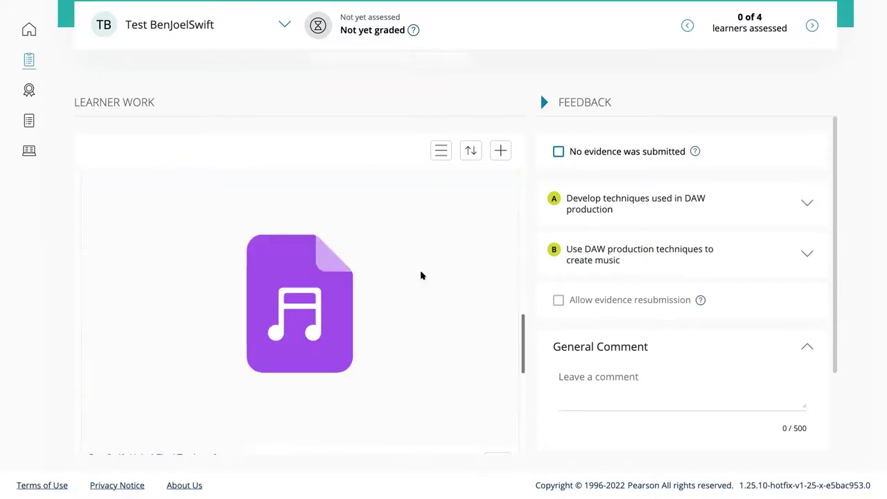
scroll(421, 276, "down", 1)
scroll(420, 275, "down", 6)
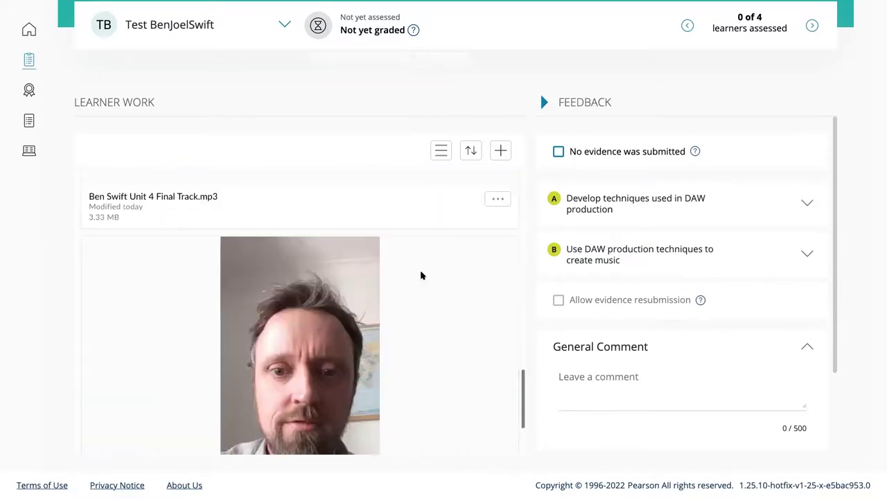
scroll(421, 276, "down", 2)
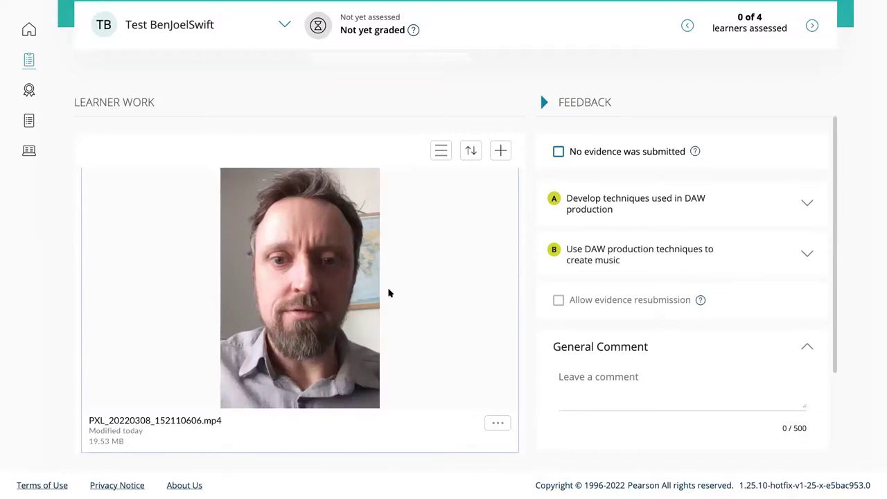
scroll(451, 247, "up", 1)
scroll(438, 255, "up", 1)
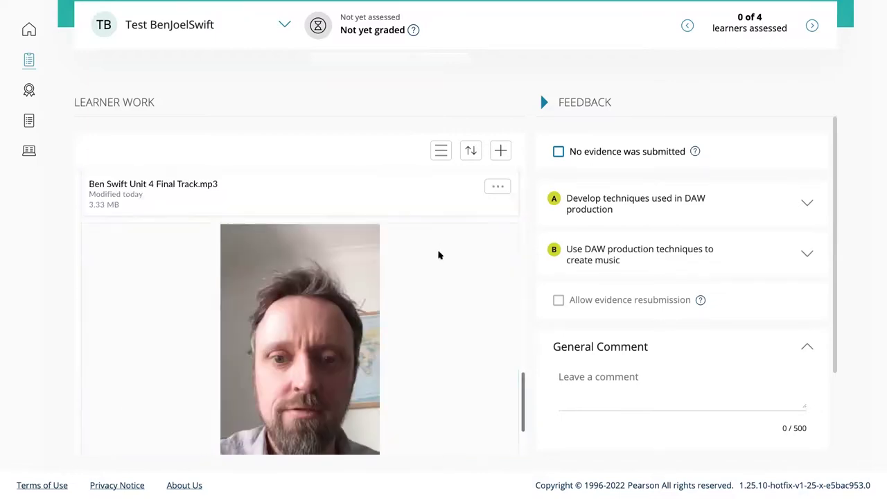
scroll(438, 255, "up", 2)
scroll(438, 255, "up", 1)
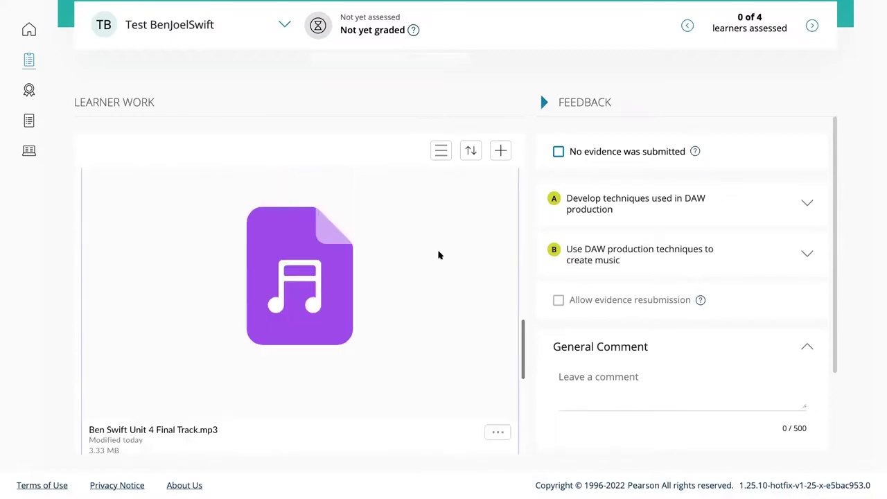
scroll(438, 255, "up", 6)
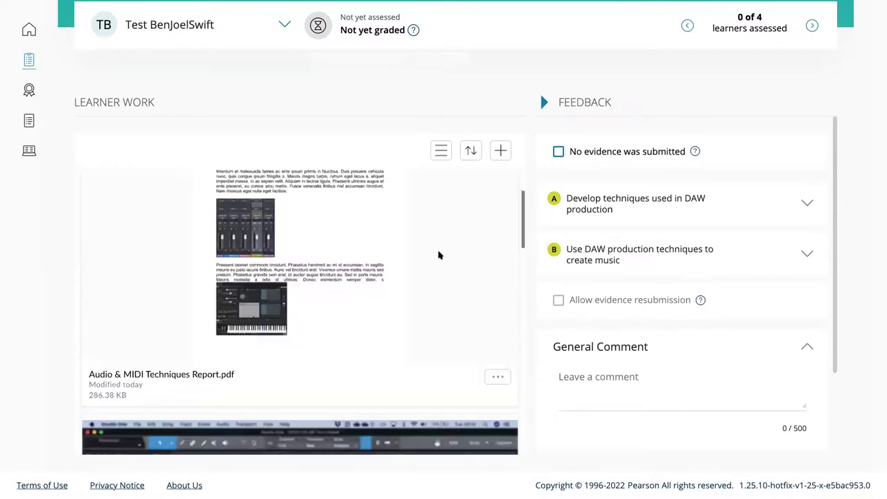
scroll(417, 244, "up", 1)
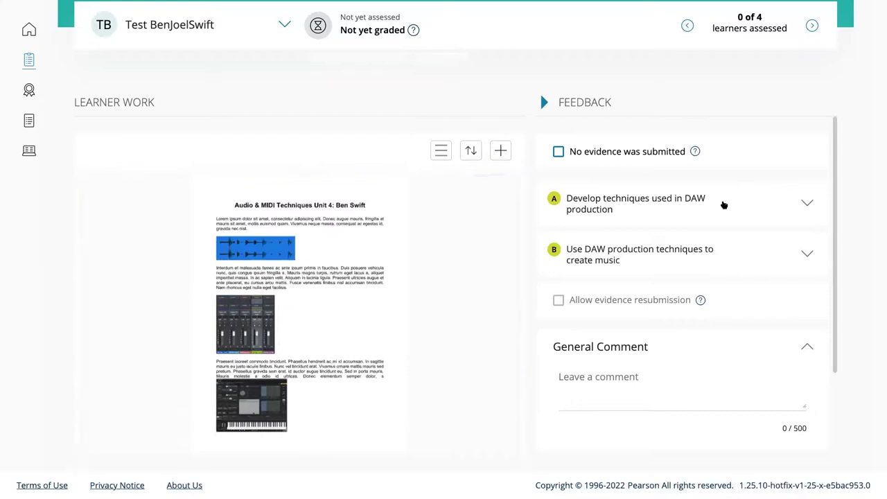
Expand criterion A in Feedback and briefly view the A.P1 description
left_click(807, 204)
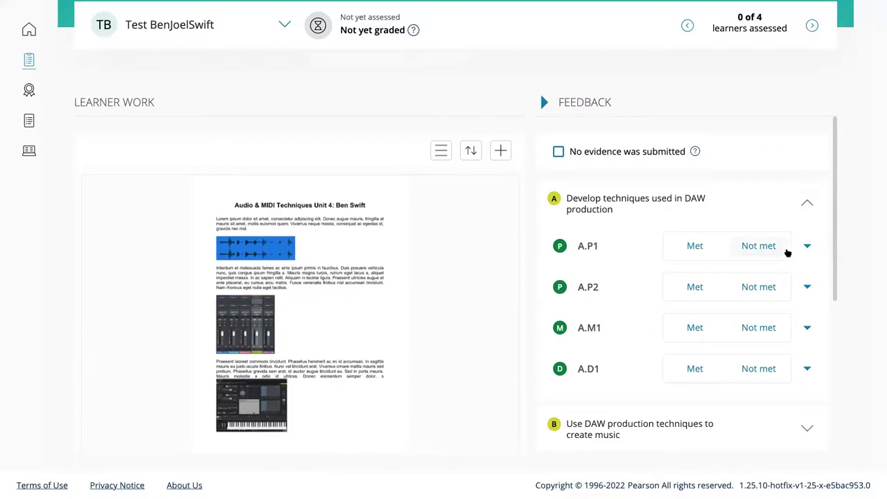
left_click(807, 247)
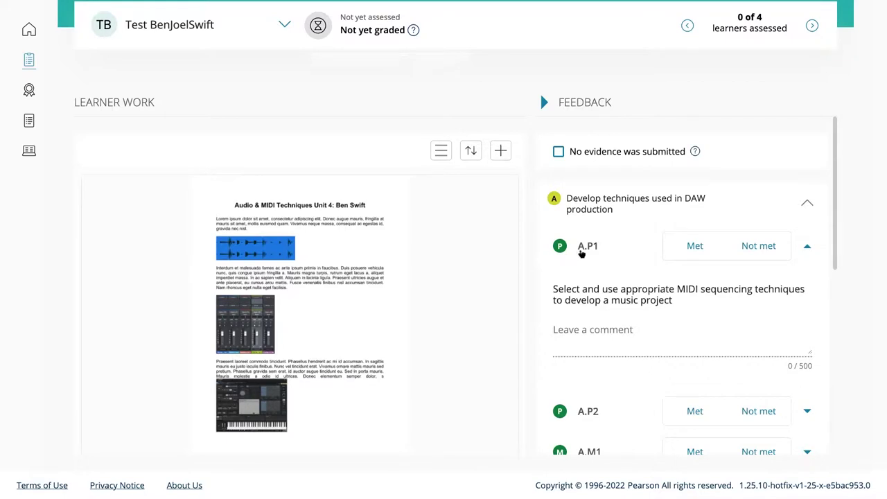
left_click(792, 242)
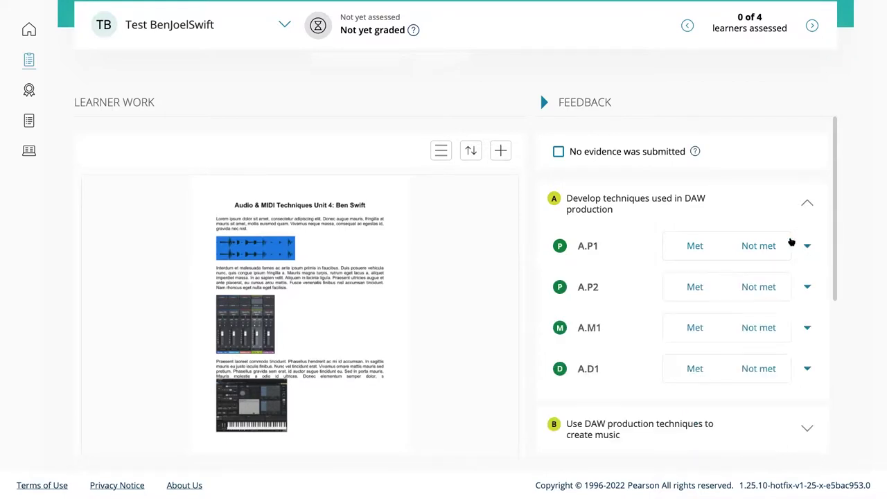
Scroll to the 286.38 KB report PDF and open its actions menu
scroll(801, 229, "down", 2)
scroll(693, 273, "down", 2)
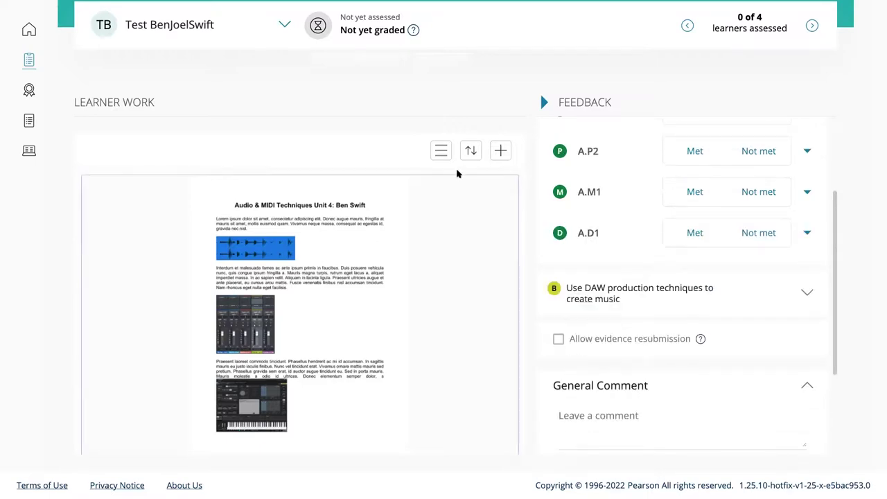
scroll(355, 273, "down", 1)
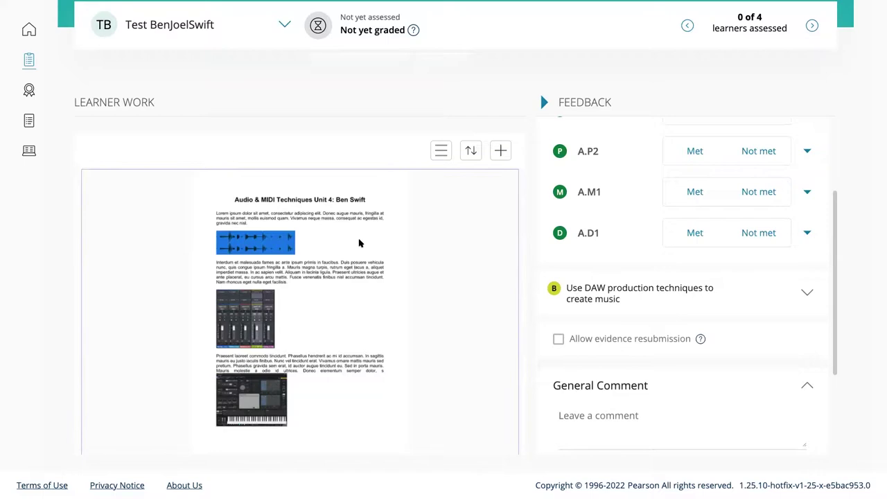
scroll(357, 247, "down", 3)
left_click(497, 336)
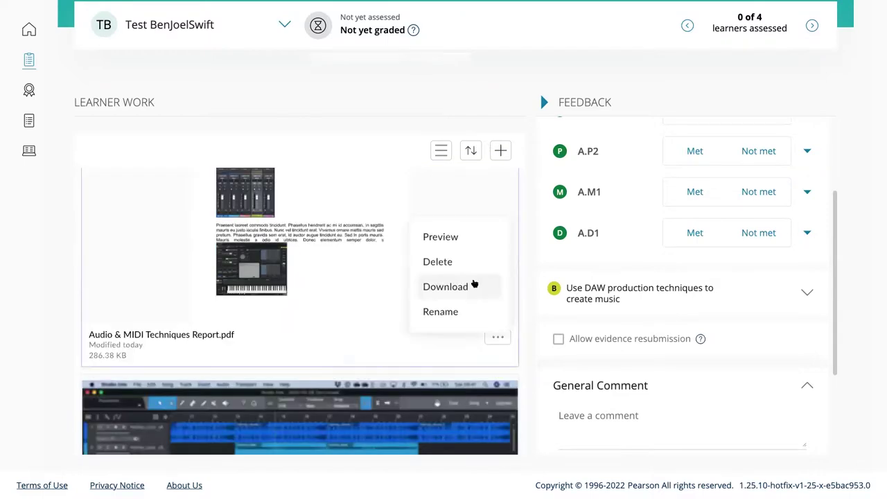
Preview Audio & MIDI Techniques Report.pdf, adjust the panel divider, and hide Feedback for full width
left_click(425, 237)
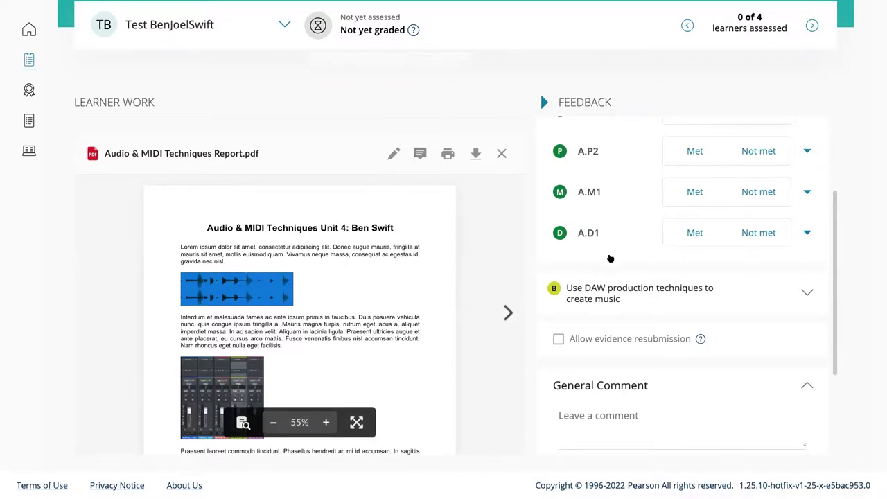
scroll(609, 258, "up", 3)
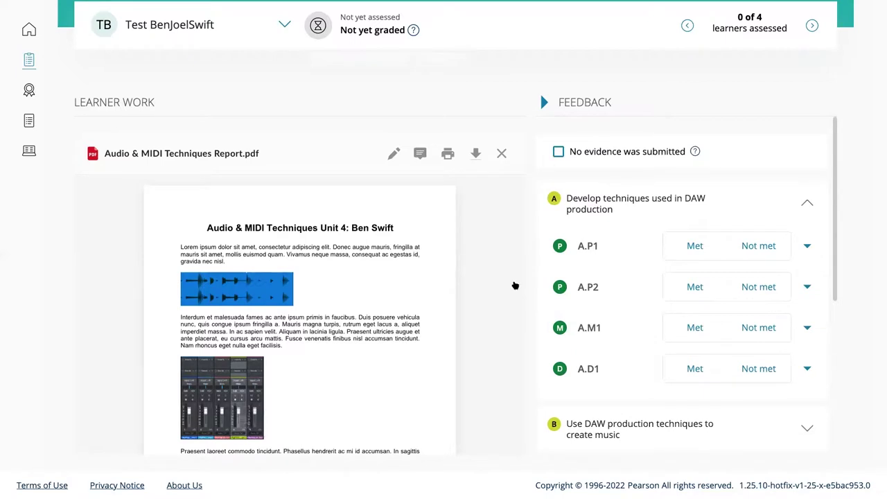
mouse_move(534, 282)
left_click_drag(488, 280, 410, 279)
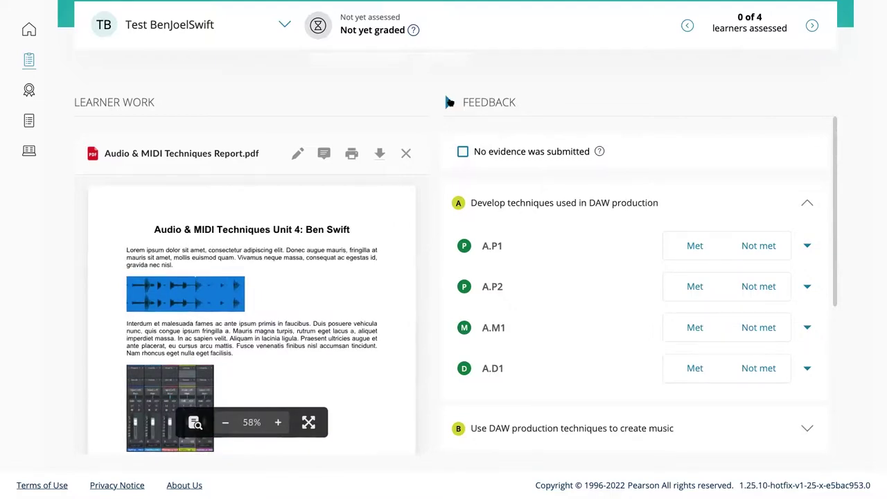
left_click(449, 102)
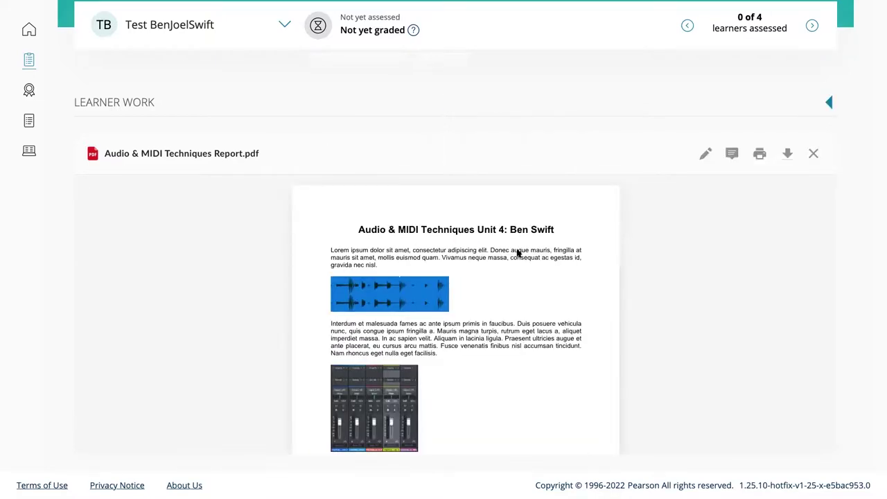
scroll(517, 249, "down", 1)
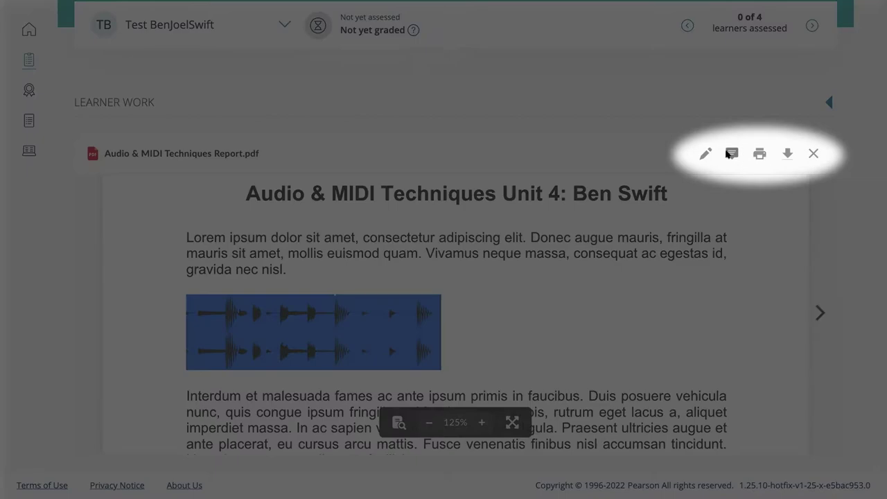
Post the comment 'Well dne. Good explaination.' on the report's first paragraph
left_click(731, 153)
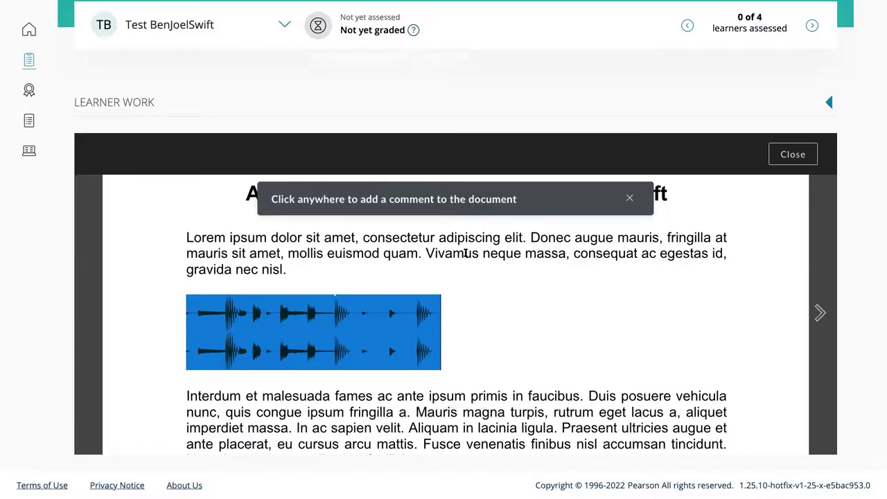
left_click(551, 245)
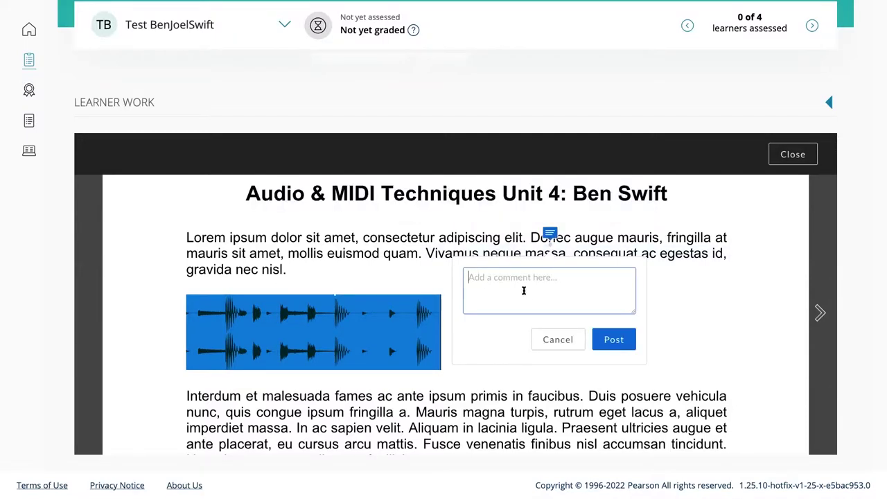
type("Well d")
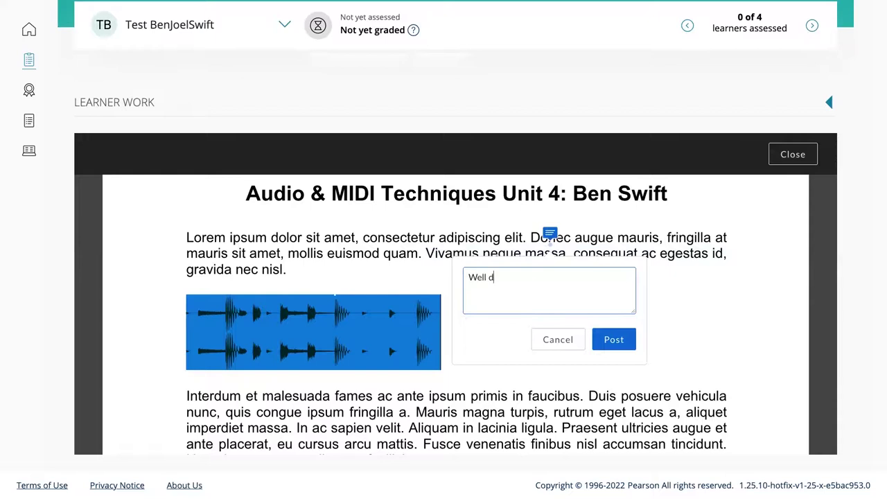
type("ne. Good explainatio")
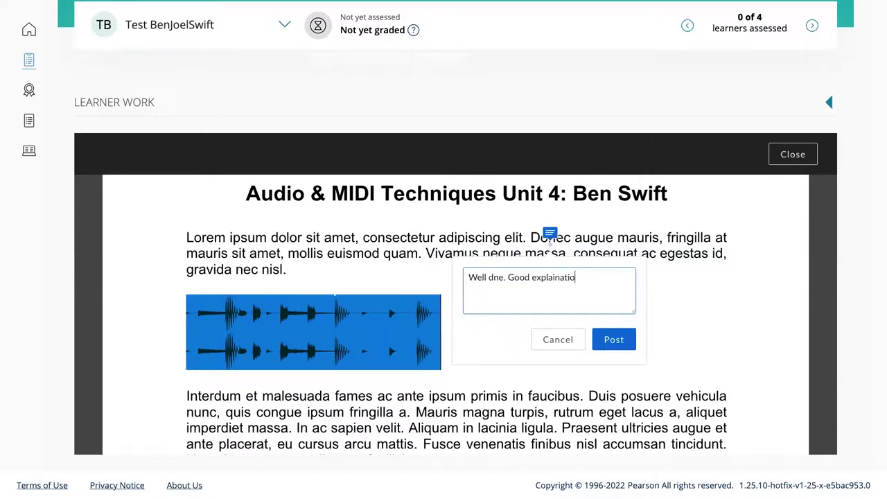
type("n.")
left_click(613, 339)
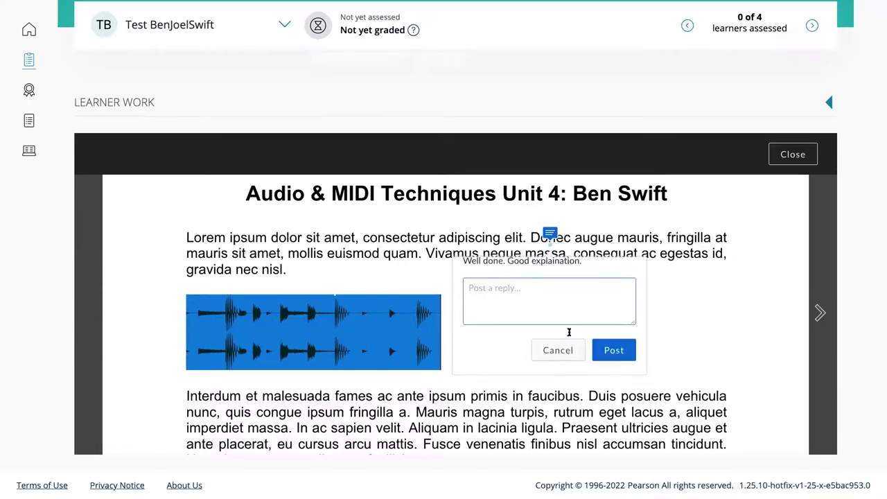
Select the end of the second paragraph and post the comment 'Analysing.'
scroll(569, 332, "down", 2)
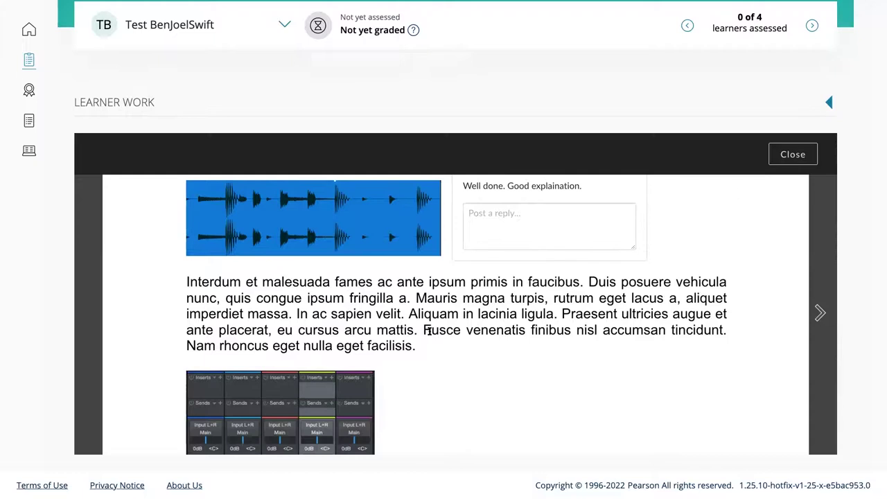
mouse_move(434, 339)
left_mouse_down()
mouse_move(608, 313)
mouse_move(576, 381)
left_mouse_up()
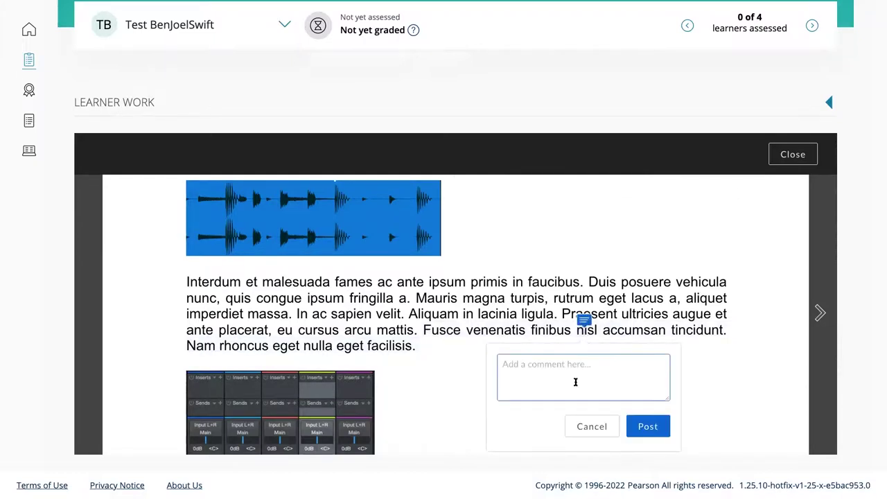
type("Analys")
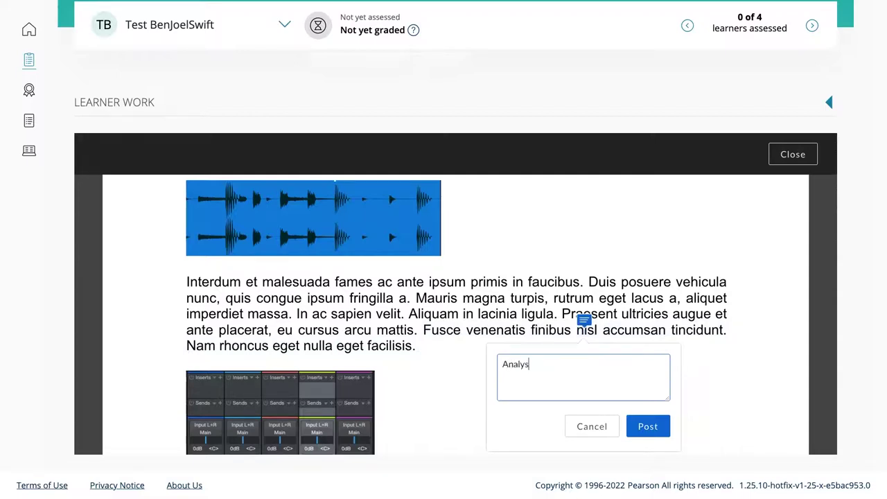
type("ing.")
left_click(646, 426)
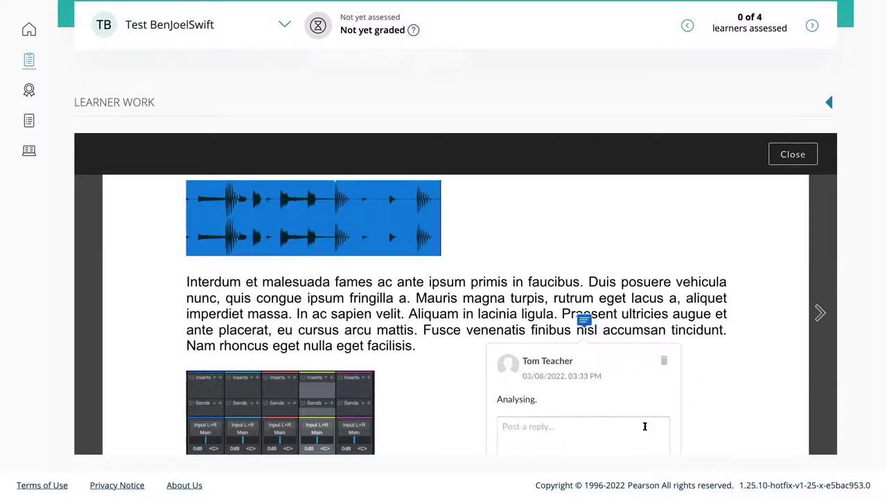
left_click(645, 426)
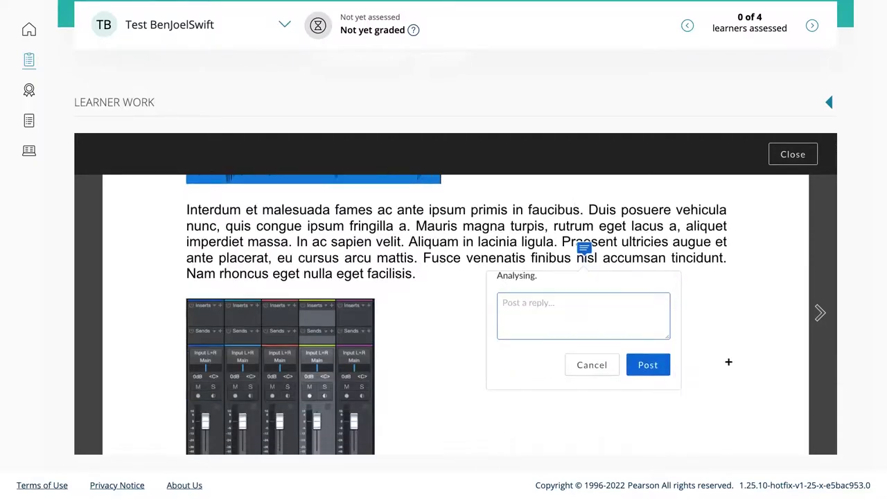
scroll(640, 246, "down", 2)
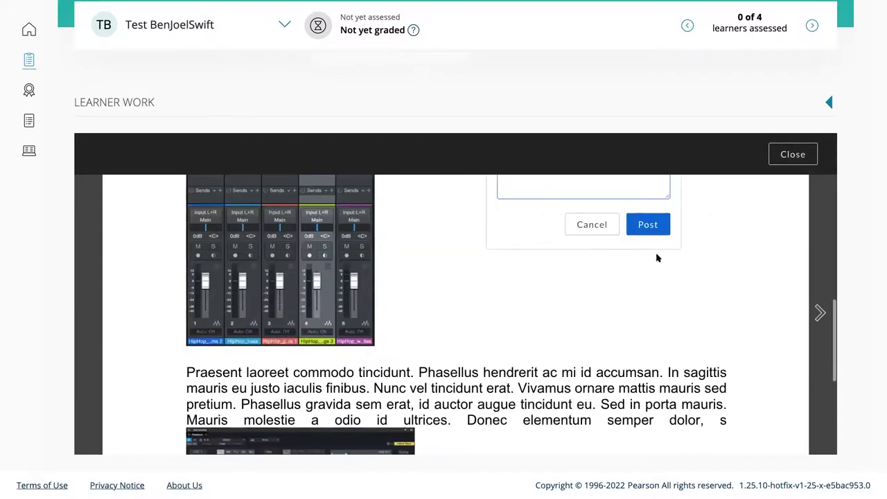
scroll(657, 255, "up", 2)
scroll(657, 254, "up", 5)
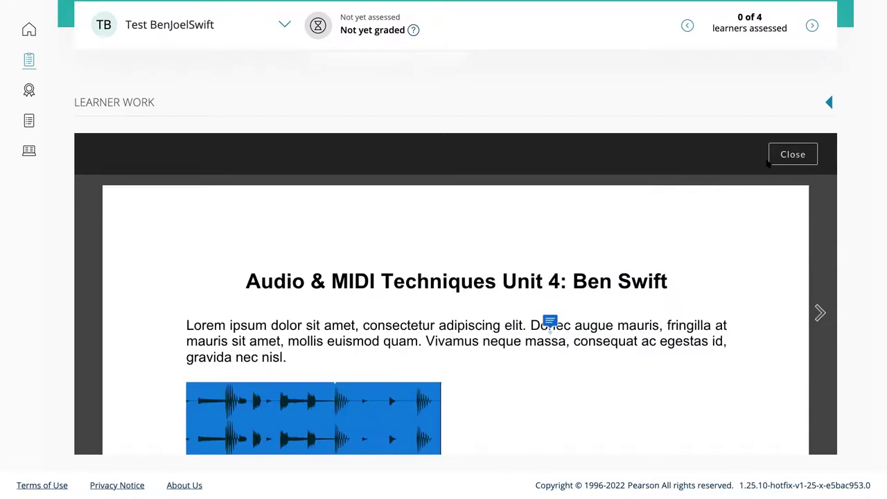
Draw a freehand circle around text in the first paragraph, keep it, and close the report
left_click(801, 157)
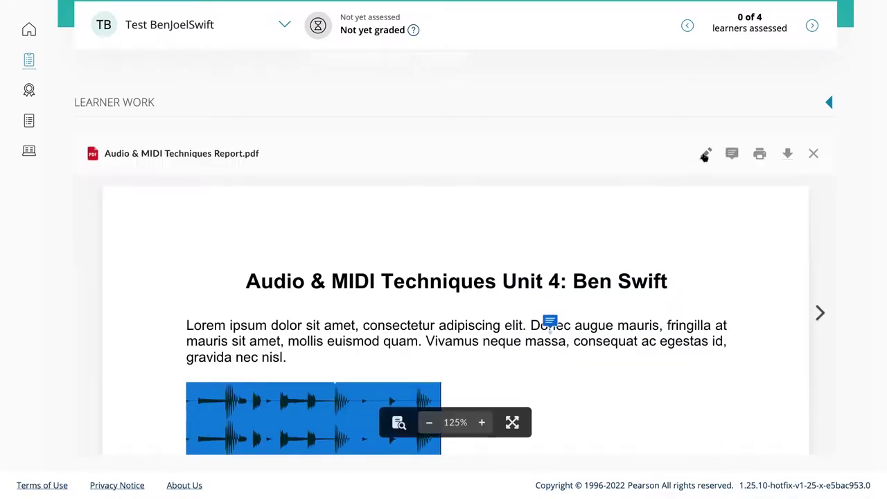
mouse_move(728, 322)
left_mouse_down()
mouse_move(633, 304)
mouse_move(728, 322)
left_mouse_up()
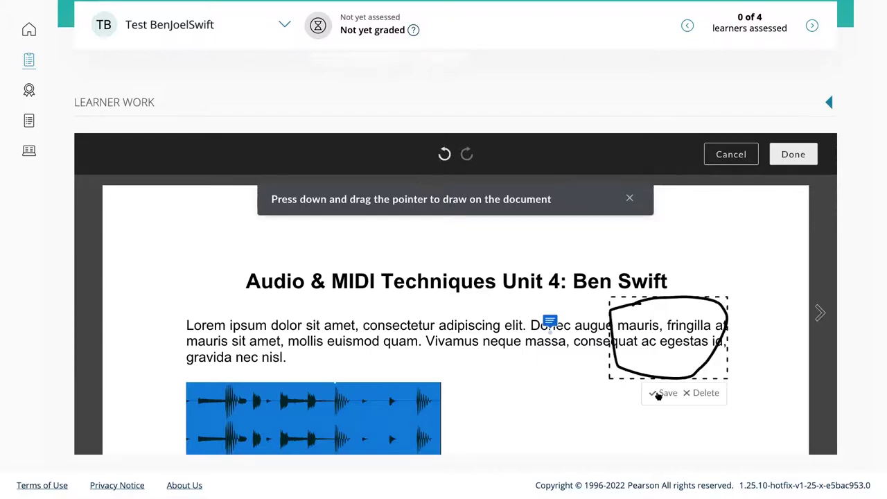
left_click(788, 154)
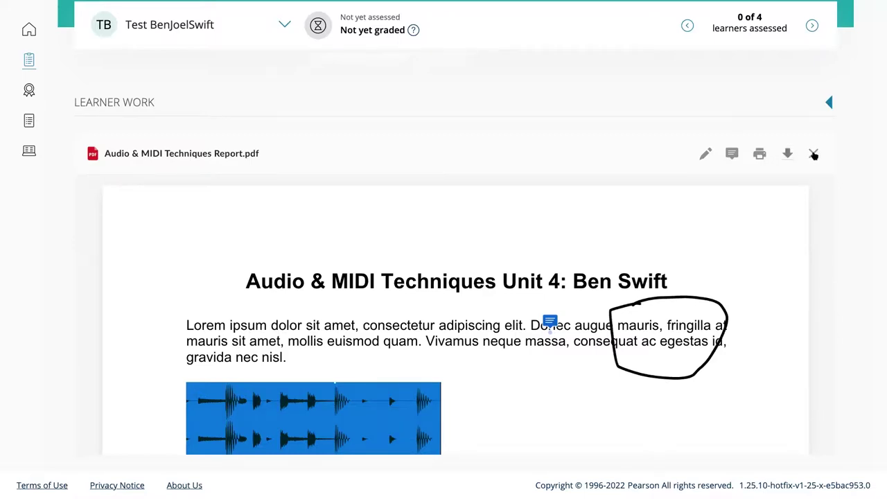
left_click(814, 155)
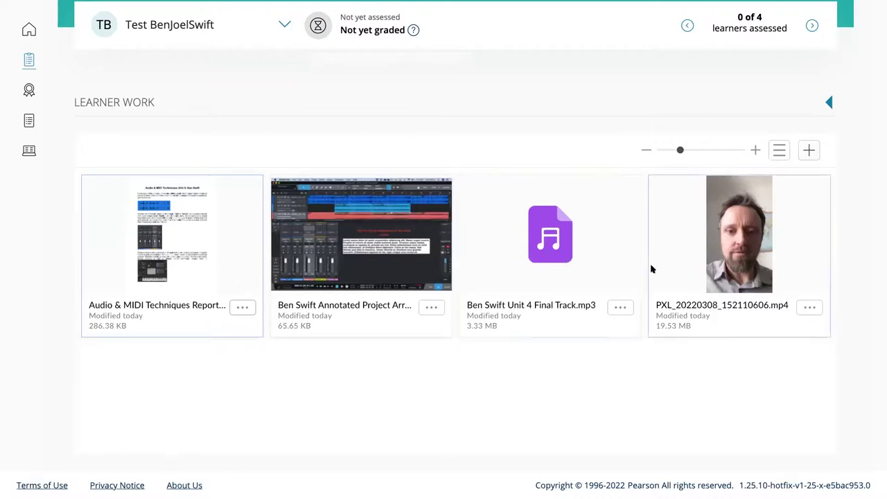
Mark criterion A.P1 as Met with the comment 'Comment', and copy that word
left_click(828, 103)
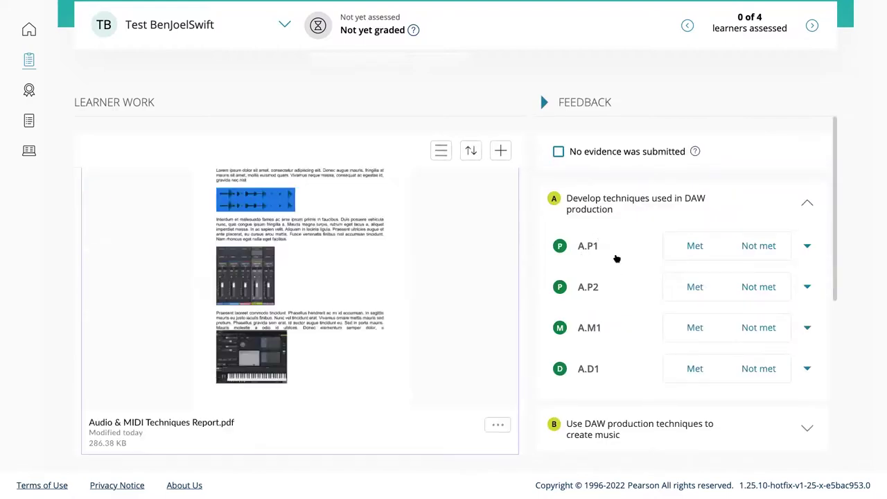
scroll(418, 275, "up", 2)
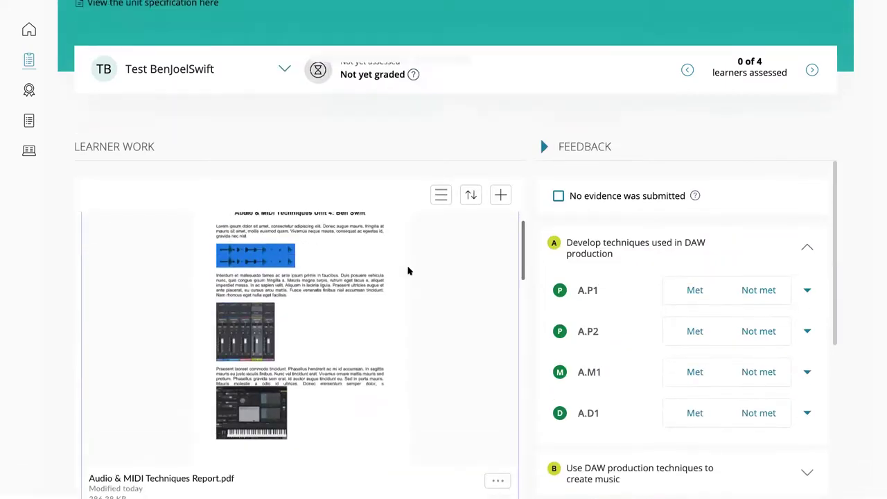
scroll(409, 271, "down", 2)
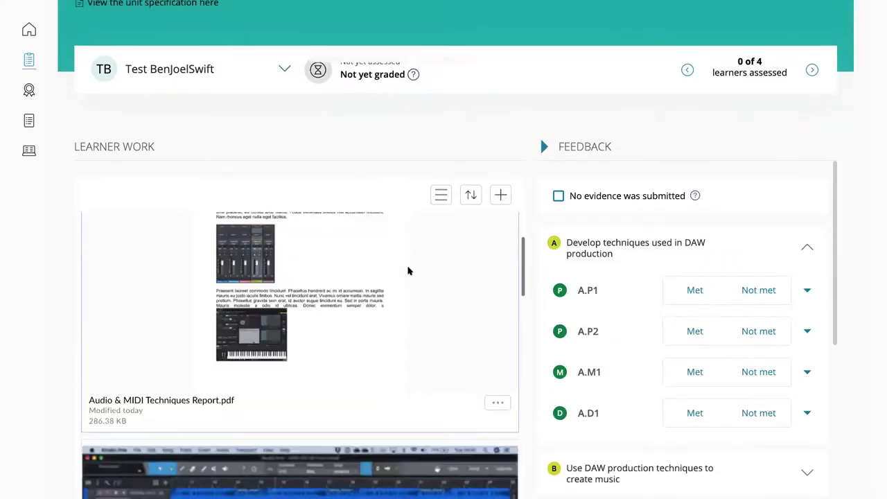
scroll(453, 268, "up", 2)
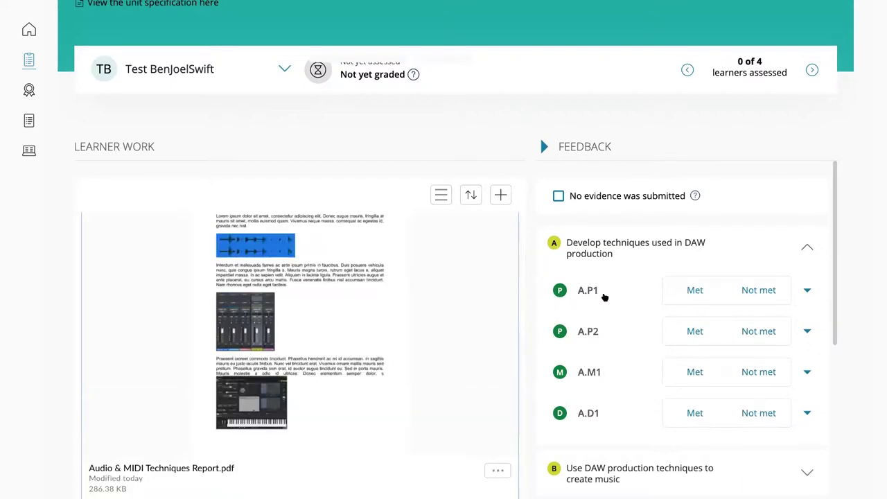
scroll(758, 318, "down", 1)
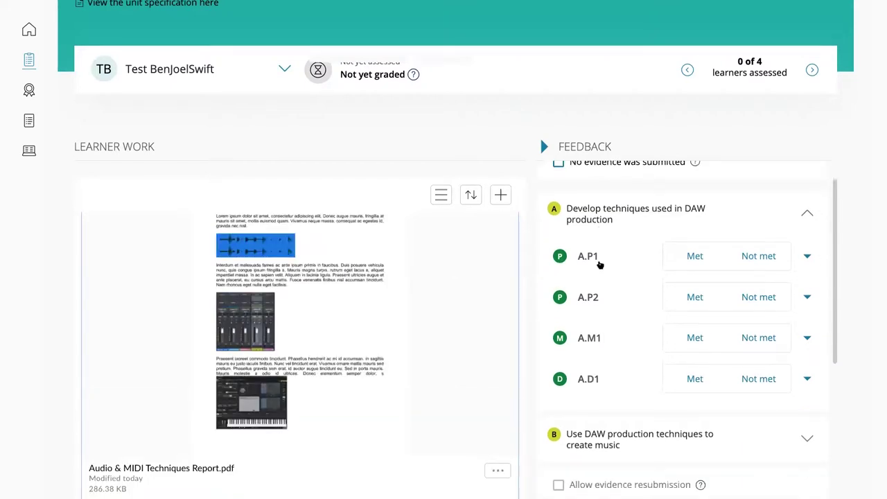
left_click(806, 262)
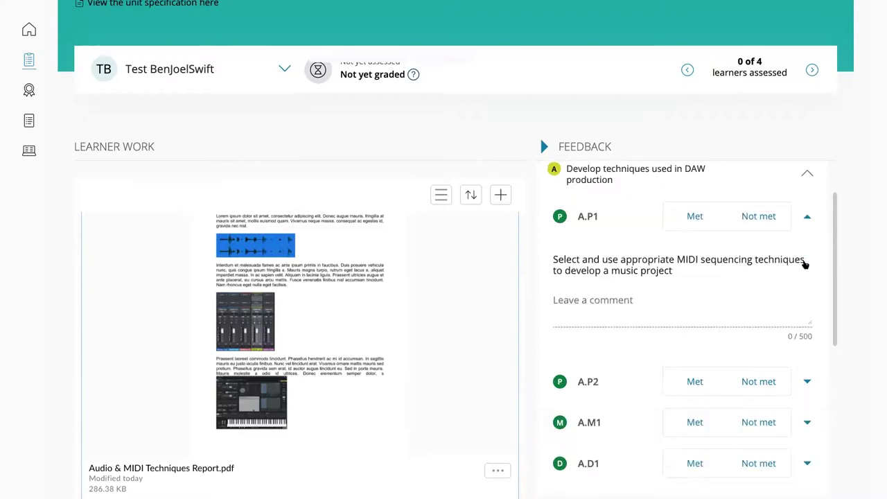
left_click(694, 216)
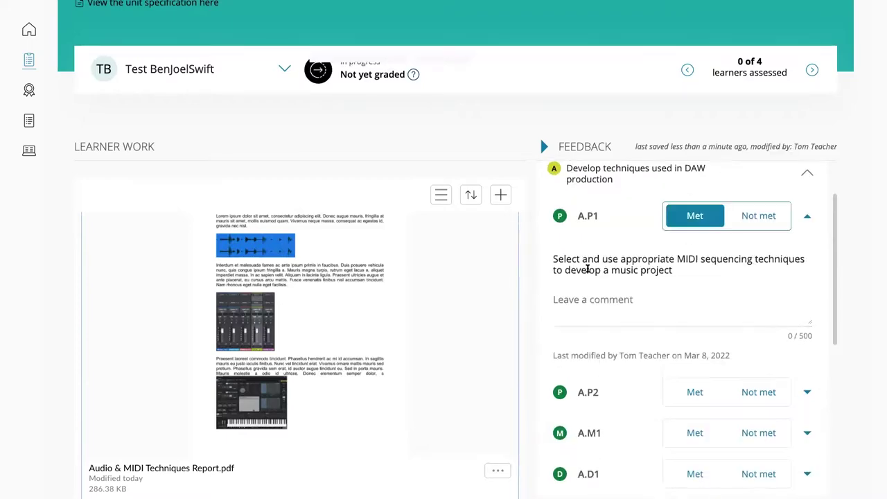
scroll(661, 292, "down", 1)
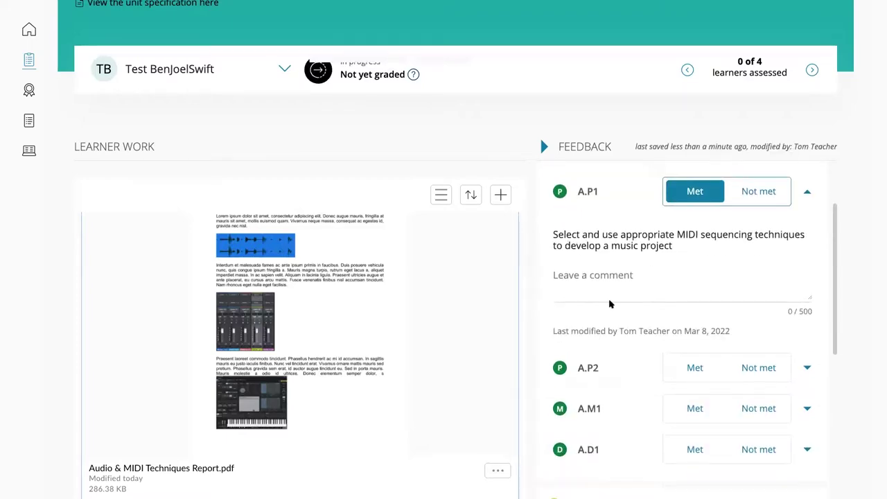
left_click(589, 294)
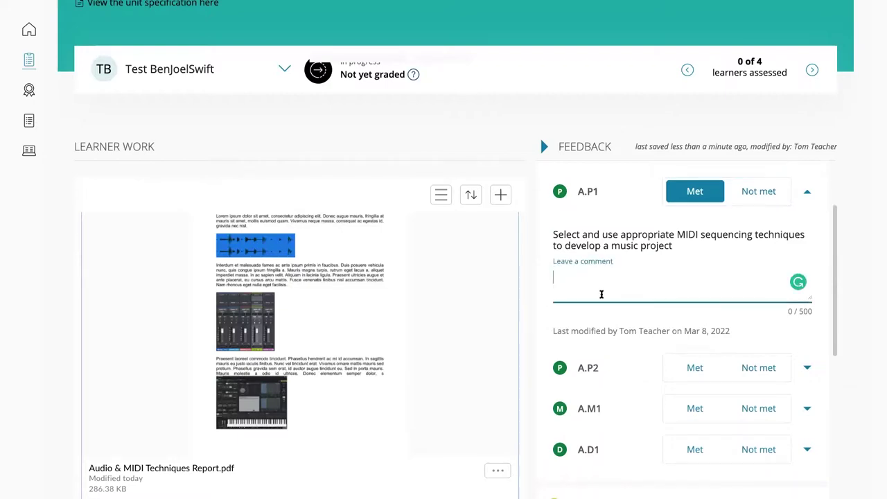
type("Comment")
double_click(552, 276)
key("ctrl+c")
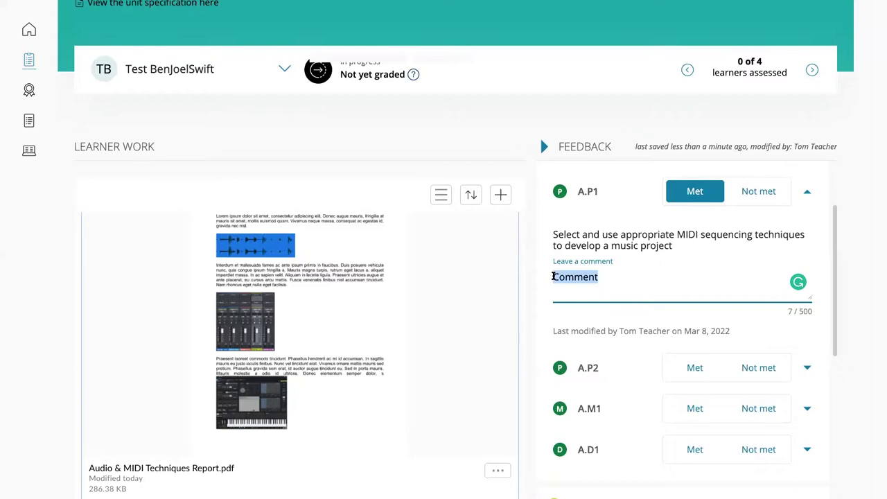
scroll(709, 309, "down", 2)
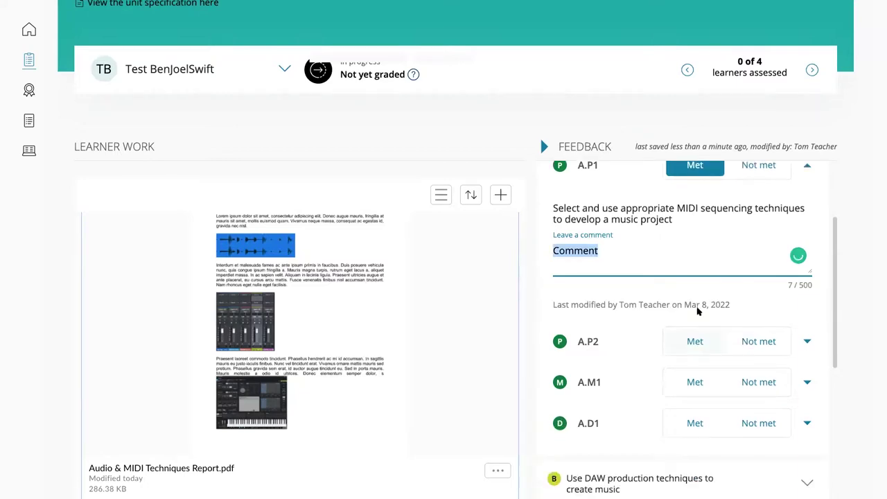
Mark A.P2, A.M1 and A.D1 as Met, pasting 'Comment' into A.P2 and A.M1
left_click(687, 303)
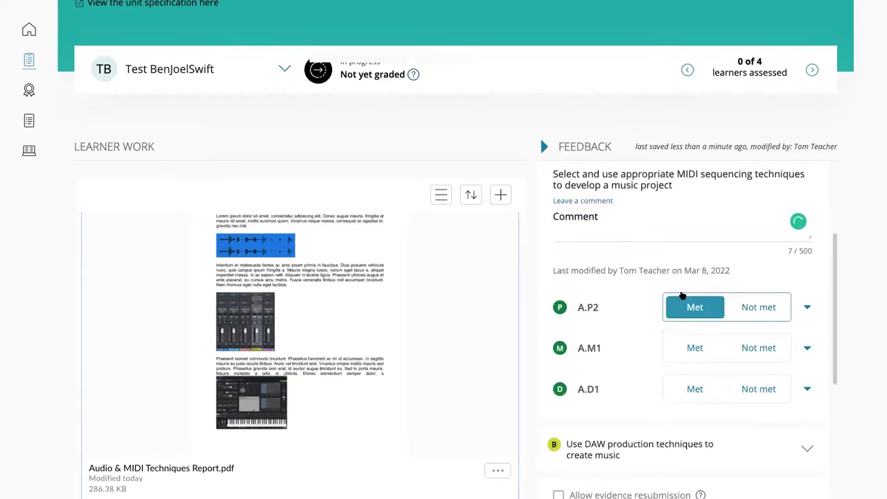
left_click(807, 310)
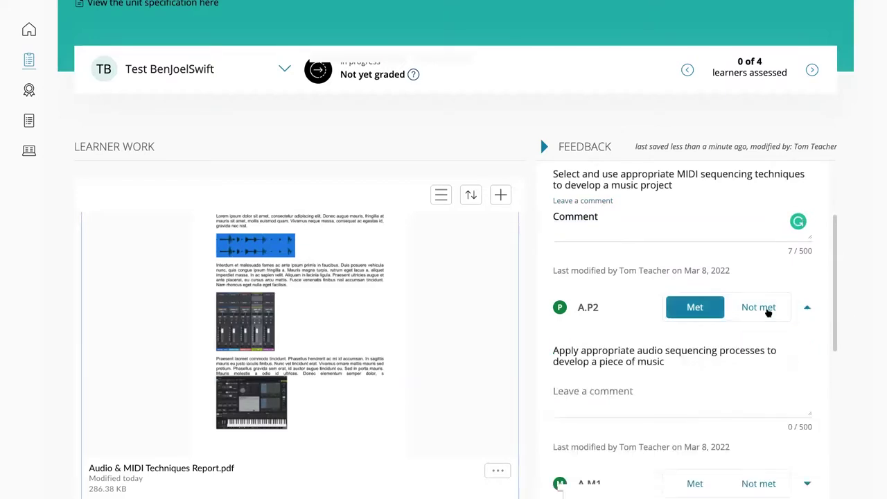
left_click(621, 404)
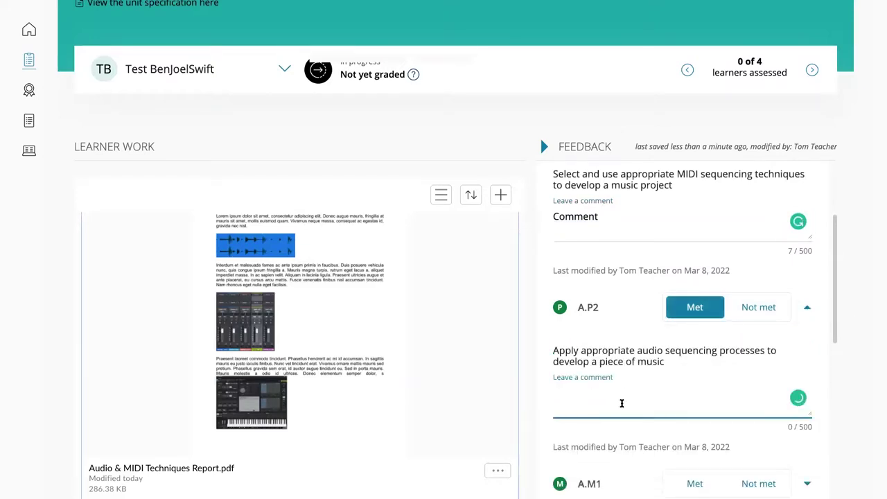
key("ctrl+v")
scroll(689, 346, "down", 2)
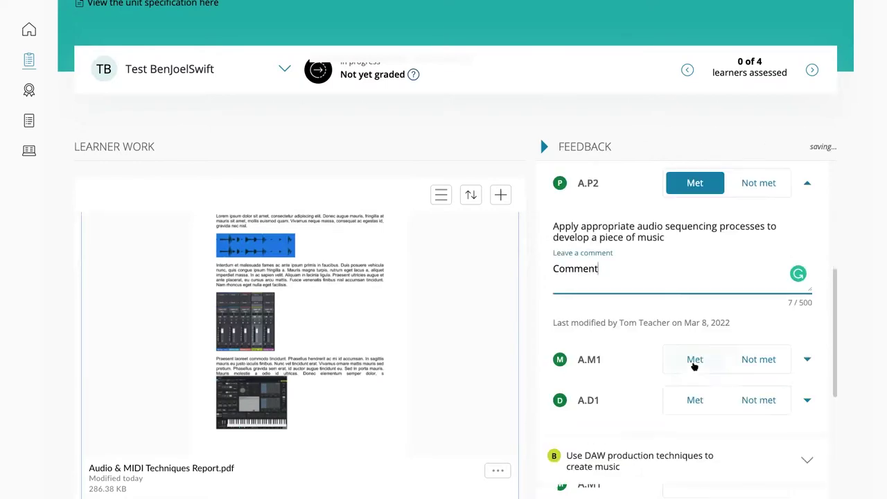
left_click(695, 359)
scroll(662, 364, "down", 1)
left_click(807, 289)
left_click(622, 379)
key("ctrl+v")
scroll(733, 350, "down", 2)
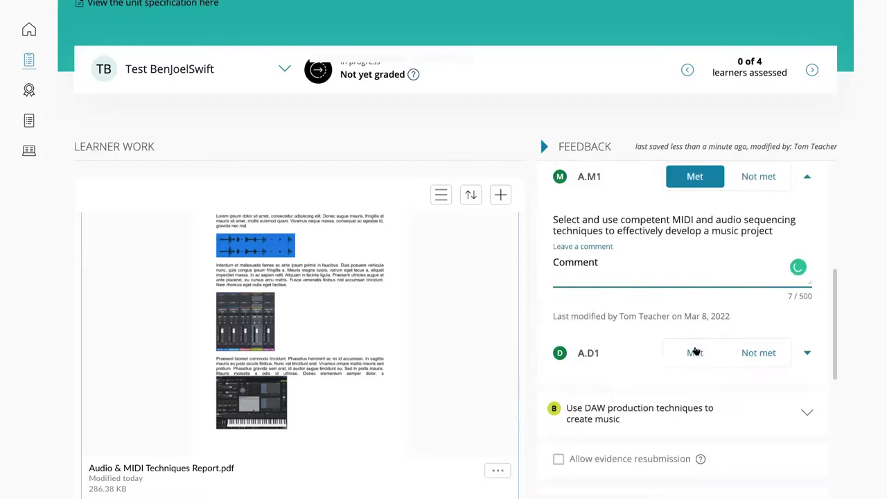
left_click(693, 341)
scroll(632, 344, "down", 1)
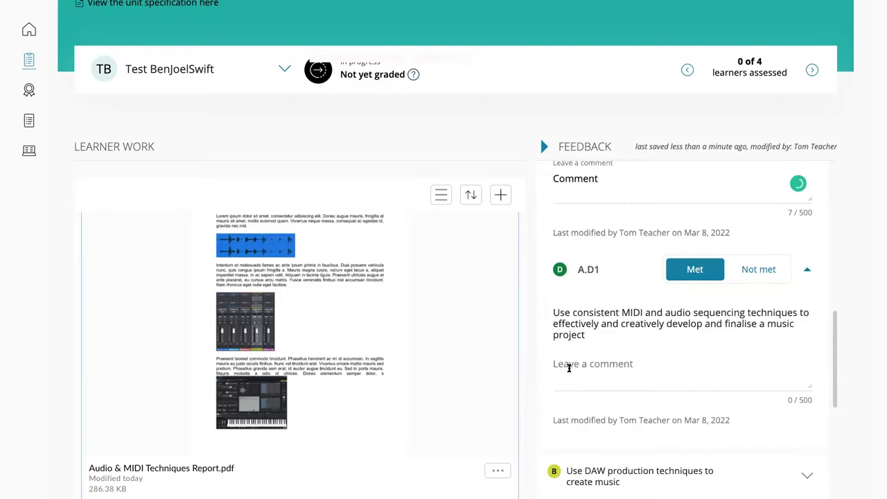
left_click(583, 370)
Paste 'Comment' for A.D1, then mark B.P3 and B.M2 as Met under learning aim B
key("ctrl+v")
scroll(673, 444, "down", 2)
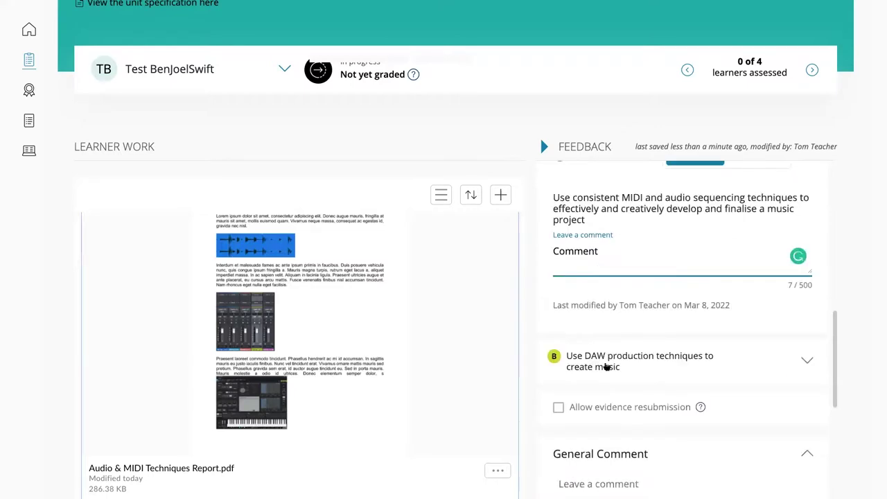
scroll(764, 362, "down", 1)
scroll(808, 311, "down", 1)
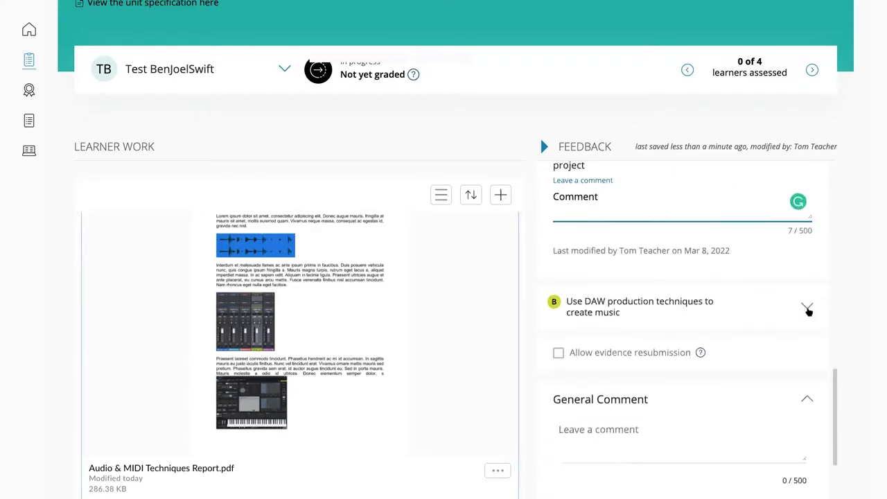
left_click(808, 310)
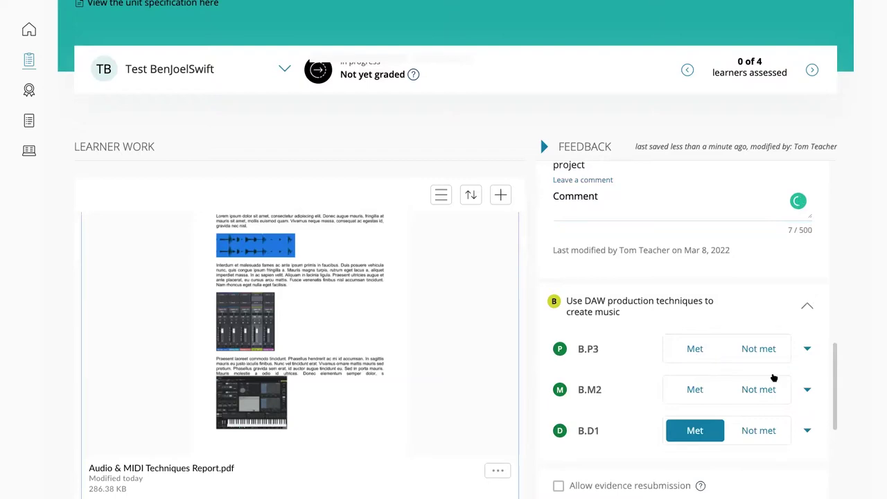
scroll(691, 310, "down", 1)
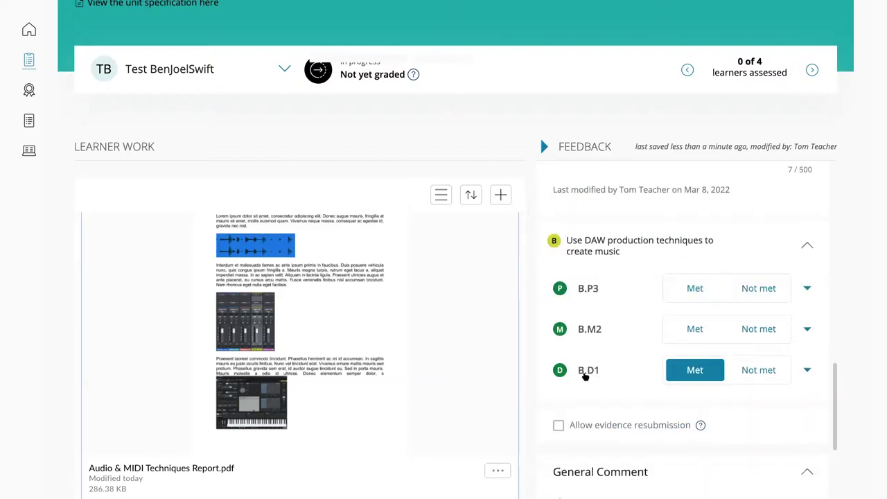
left_click(695, 289)
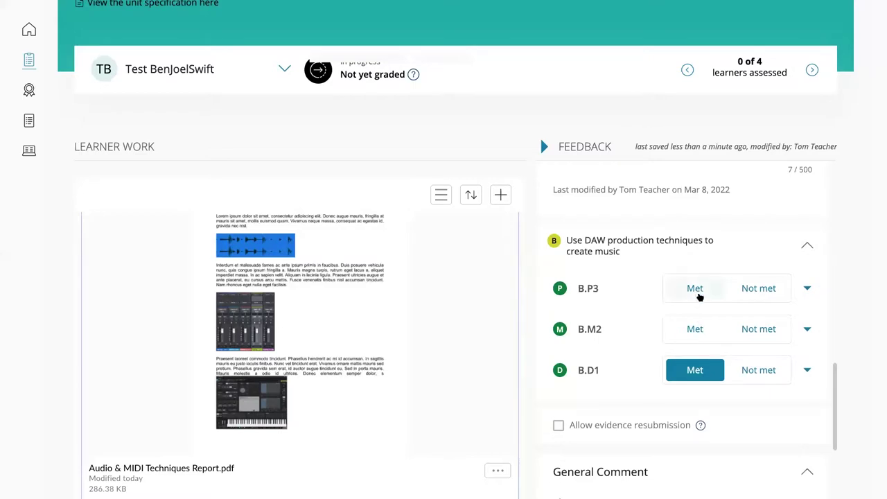
left_click(695, 330)
Enter 'Comment' as the general comment and tick the authenticity declaration
scroll(623, 378, "down", 3)
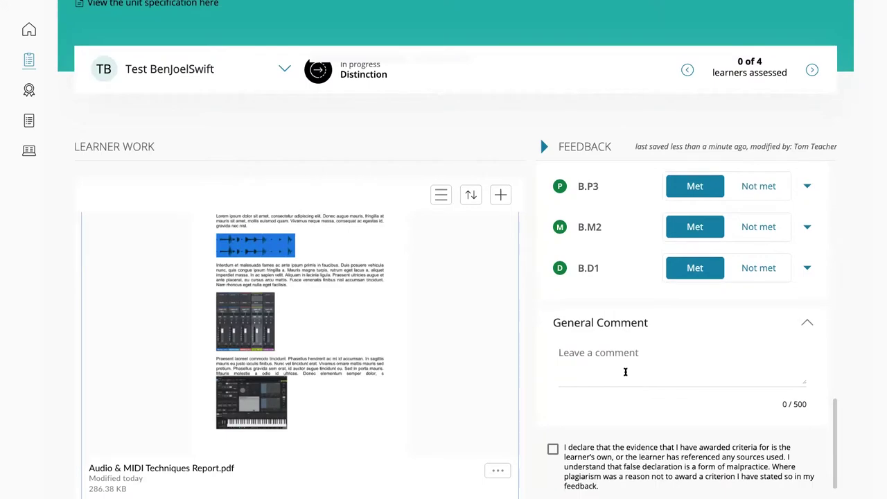
left_click(625, 372)
type("Comment")
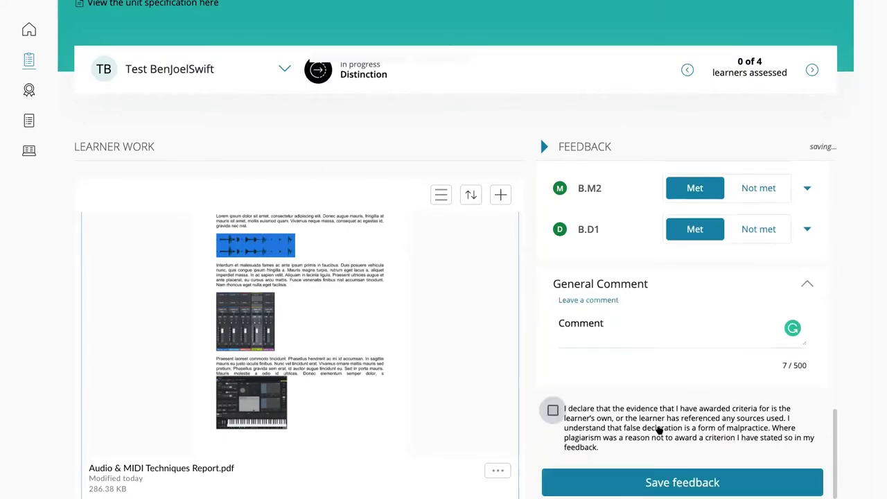
left_click(659, 431)
scroll(638, 388, "down", 2)
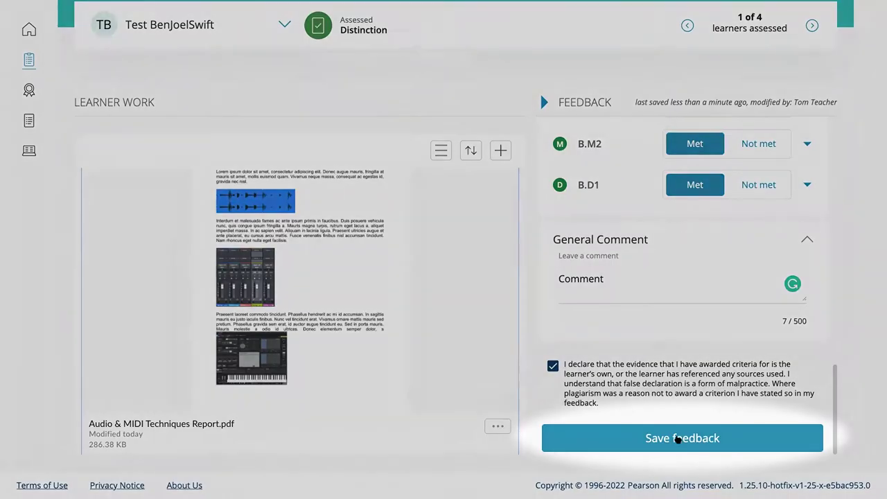
Save the Distinction feedback and move on to the next learner, who has no submitted evidence
left_click(676, 438)
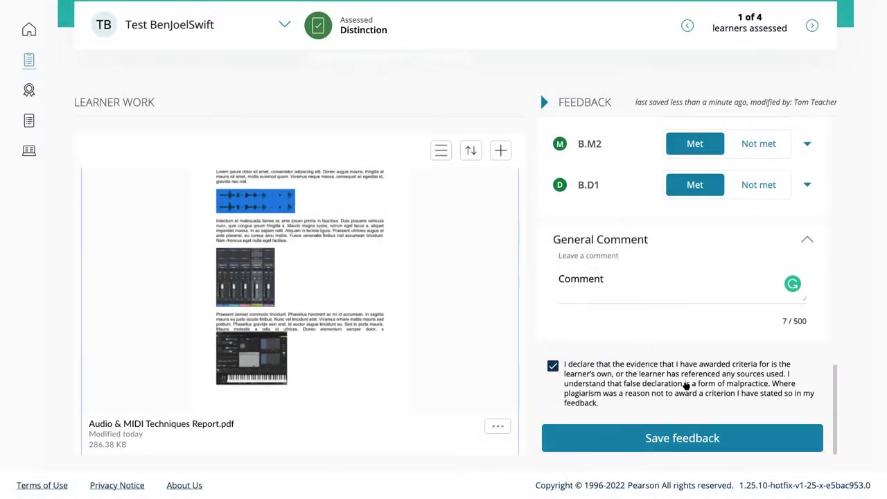
scroll(759, 248, "up", 1)
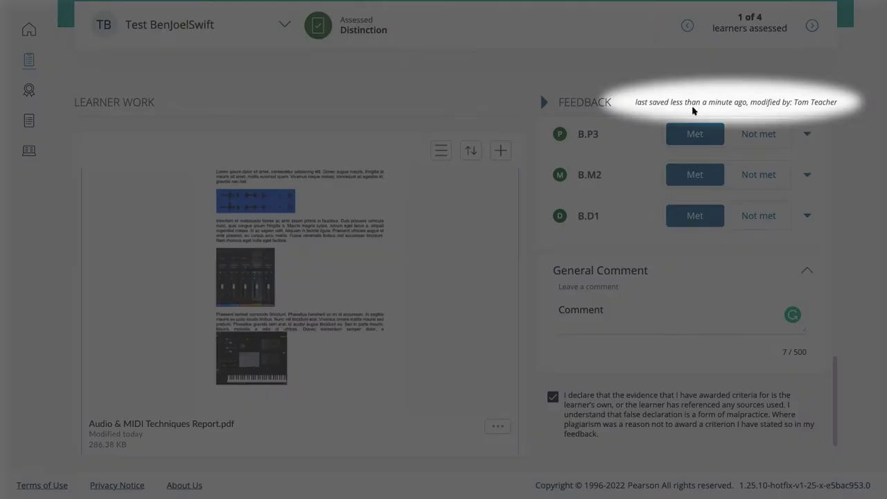
scroll(695, 174, "up", 4)
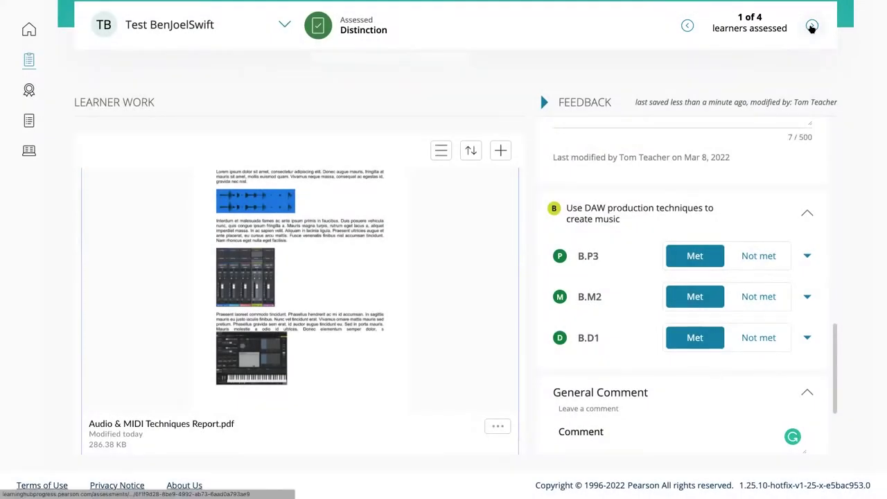
left_click(811, 27)
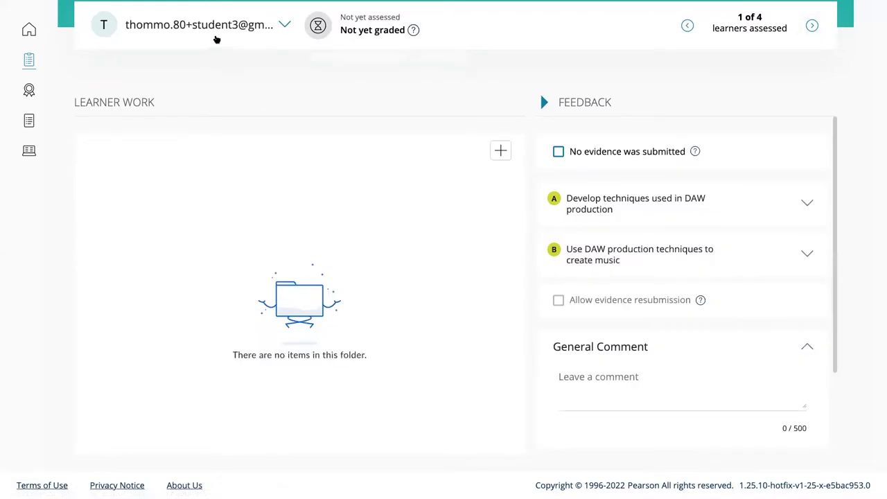
scroll(535, 149, "up", 4)
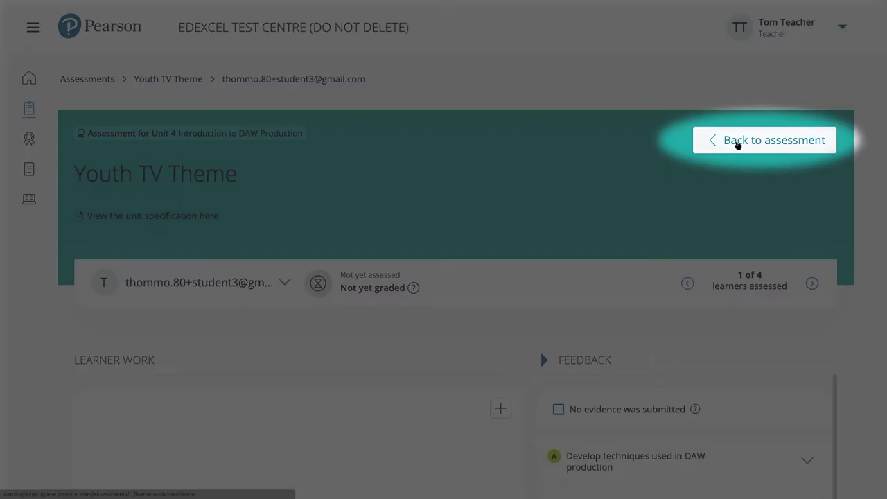
Return to the Youth TV Theme learners table and read the note beside the Assessed status
left_click(737, 145)
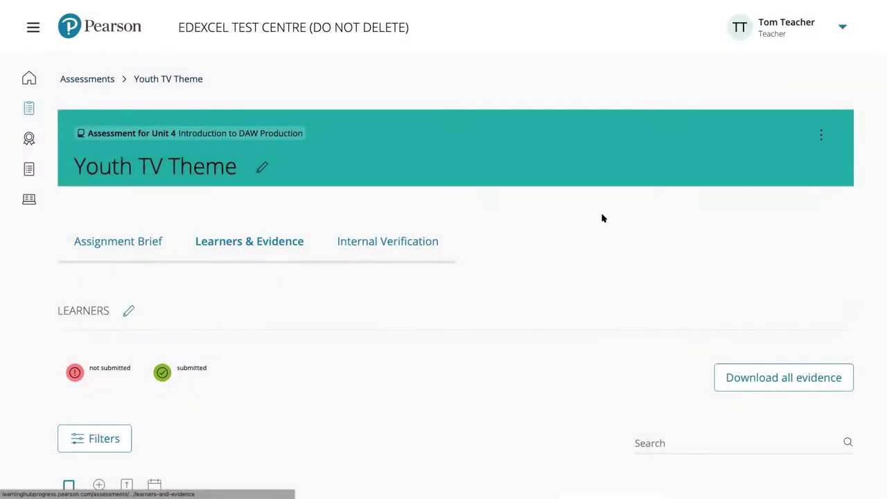
scroll(581, 220, "down", 2)
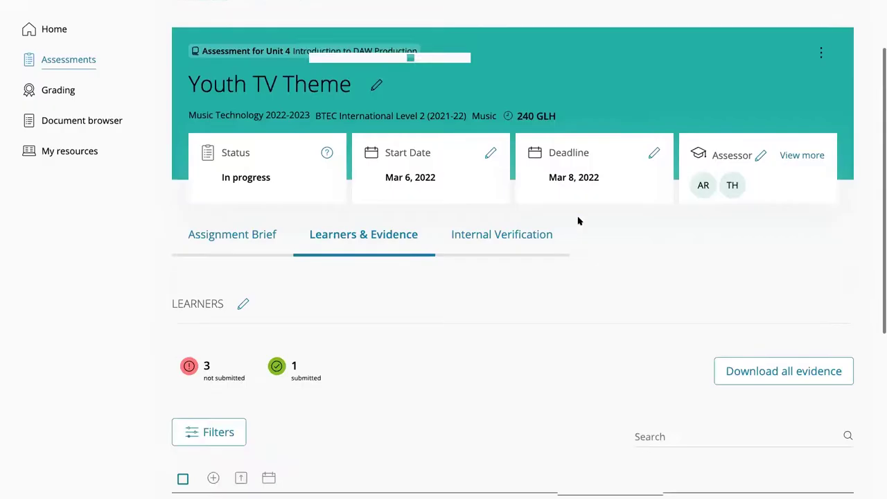
scroll(577, 220, "down", 5)
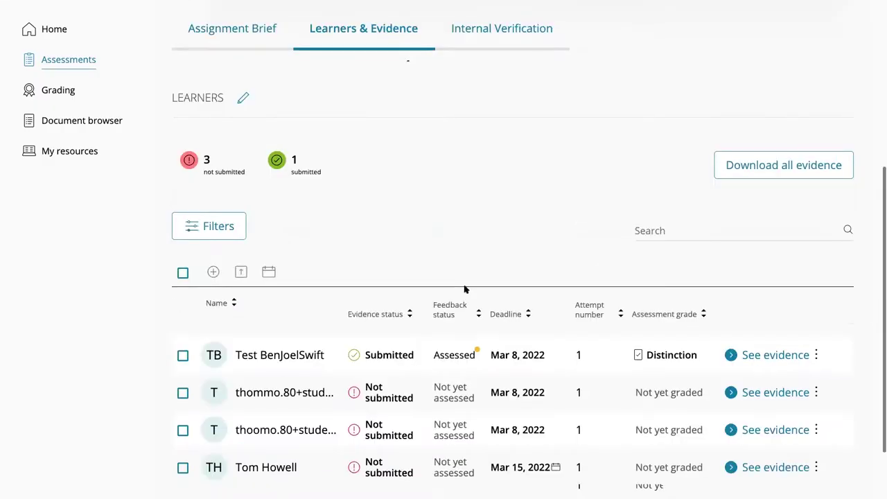
scroll(347, 291, "down", 2)
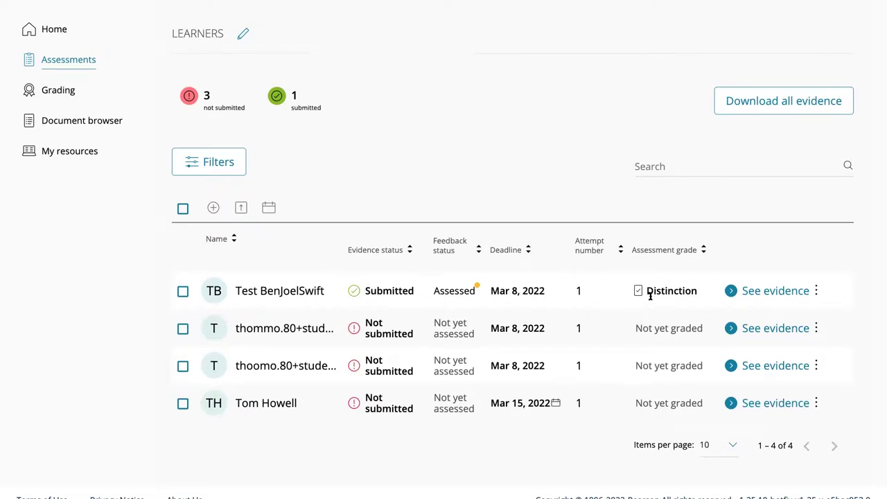
scroll(574, 271, "up", 1)
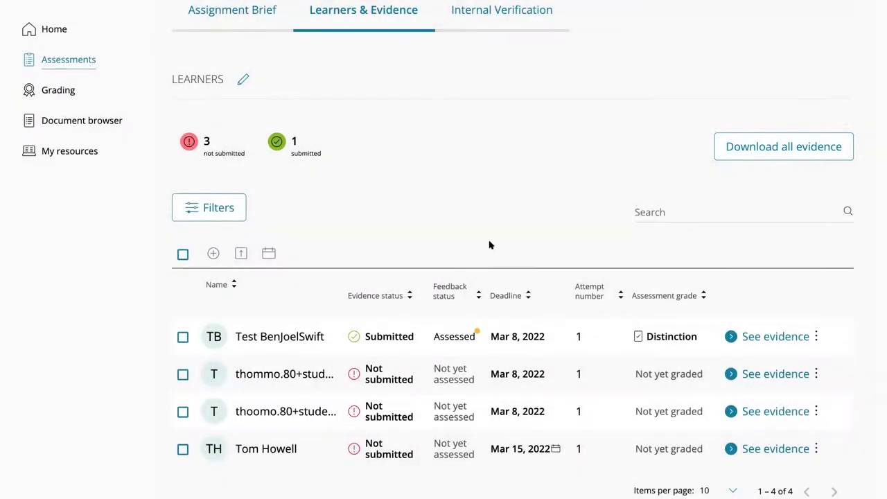
scroll(489, 245, "down", 1)
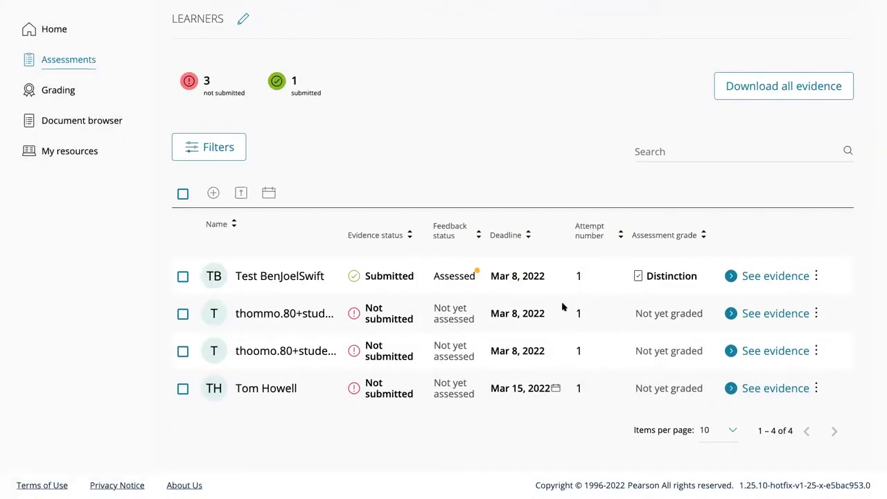
scroll(563, 307, "up", 1)
scroll(562, 307, "up", 1)
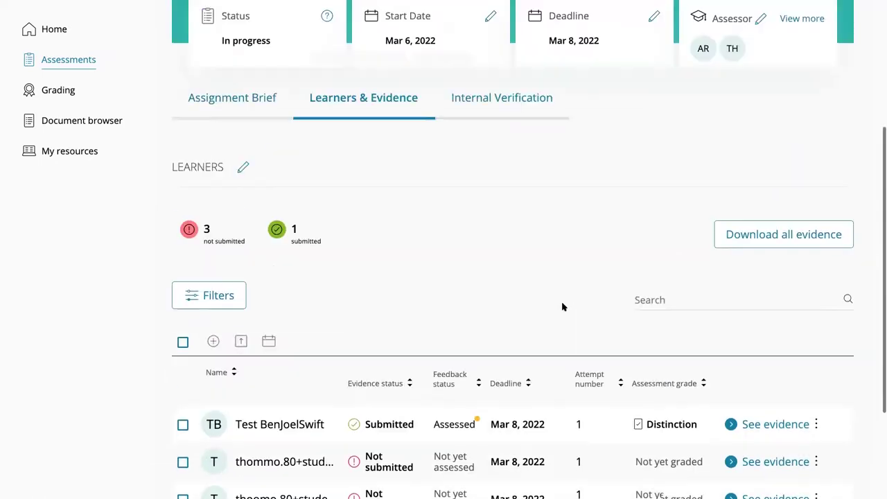
scroll(563, 307, "up", 1)
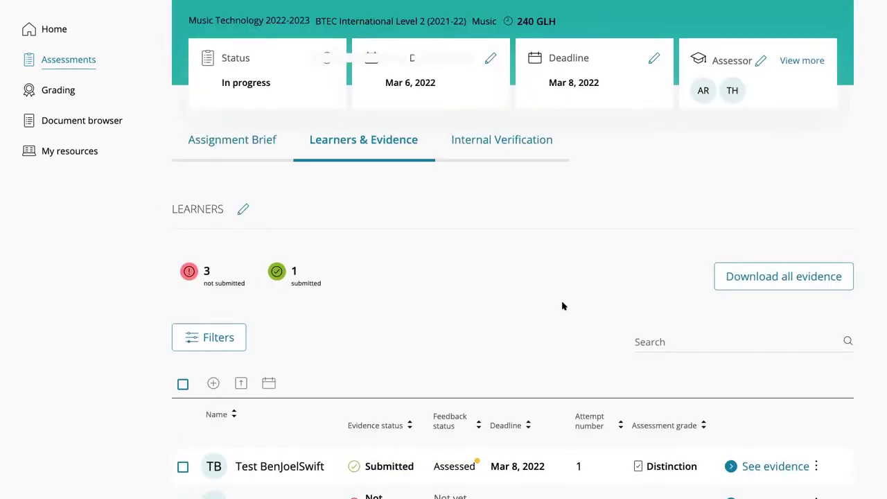
scroll(563, 307, "down", 3)
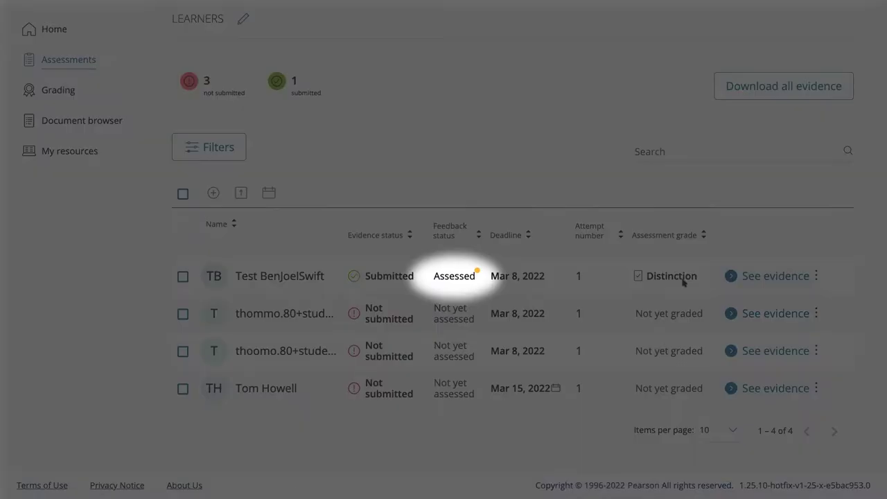
left_click(477, 272)
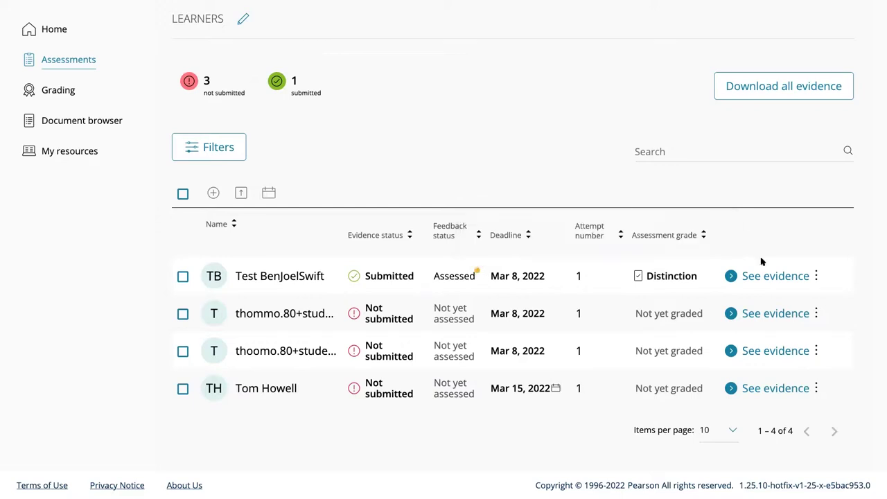
Issue the first learner's Distinction grade, certifying that internal verification has taken place
left_click(817, 276)
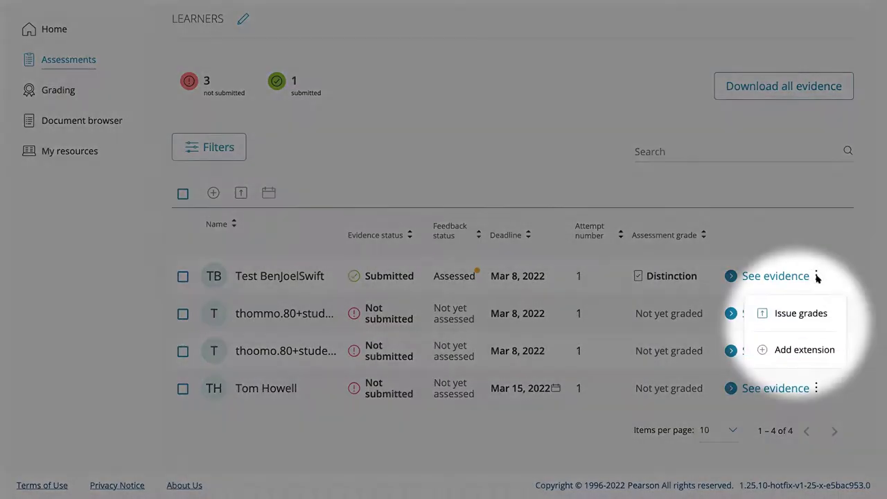
left_click(797, 314)
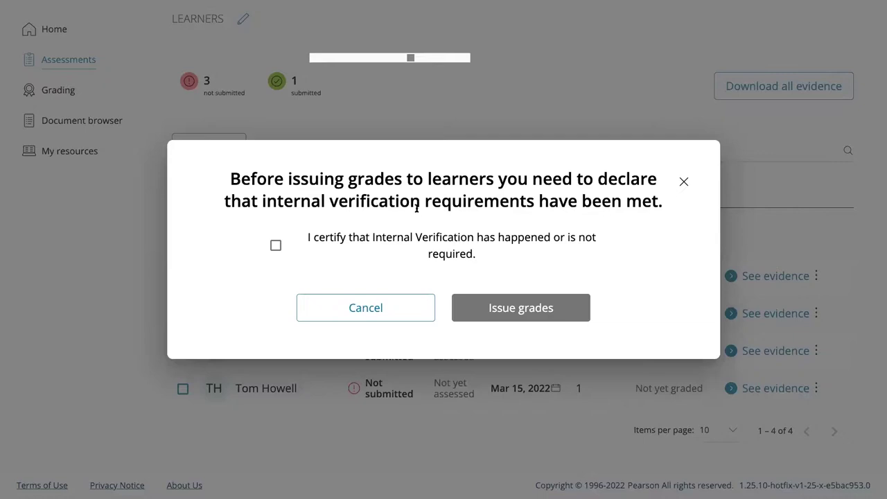
left_click(276, 246)
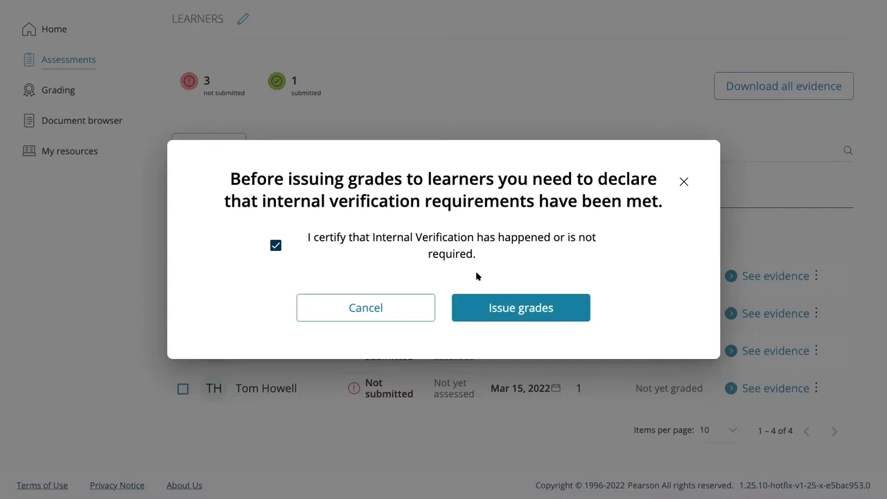
left_click(512, 309)
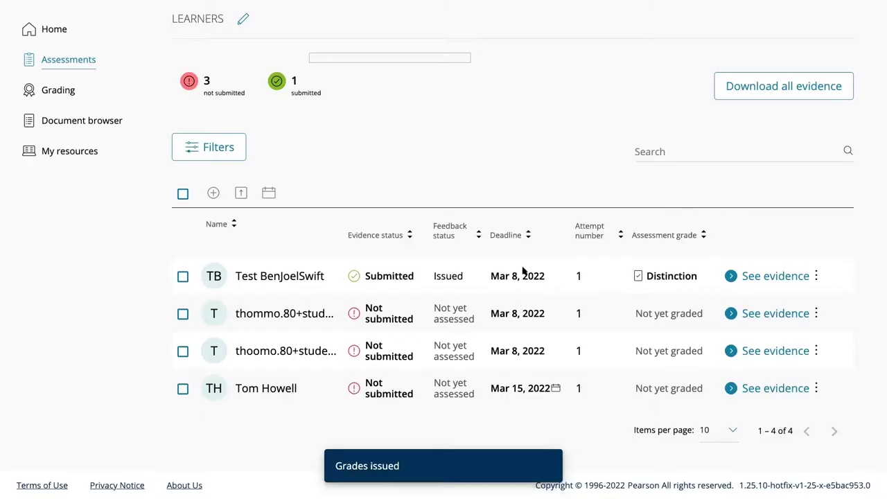
scroll(521, 270, "up", 2)
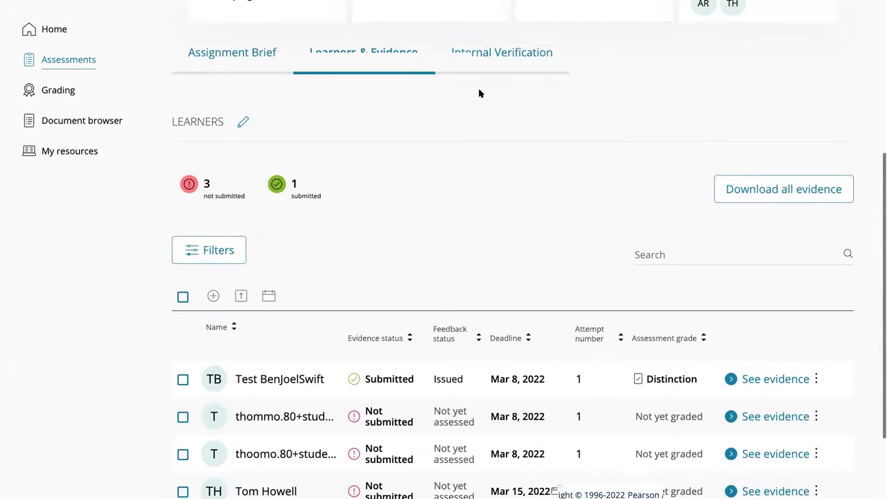
scroll(479, 91, "up", 1)
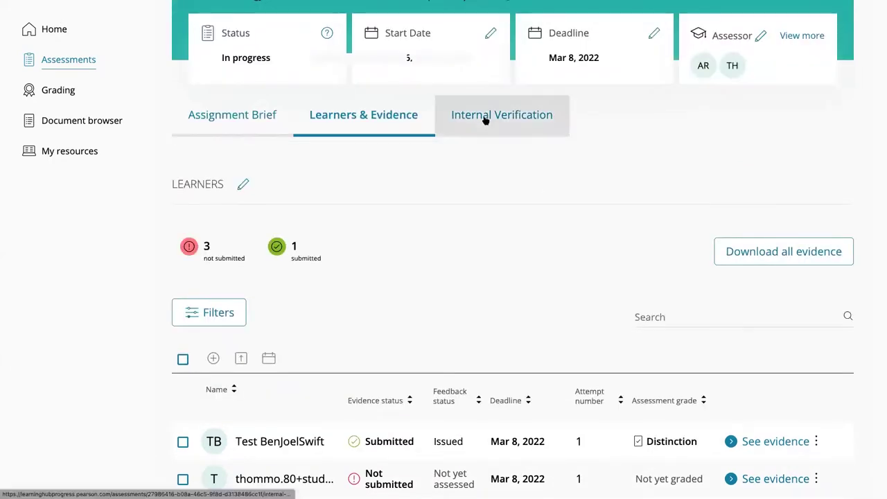
left_click(485, 120)
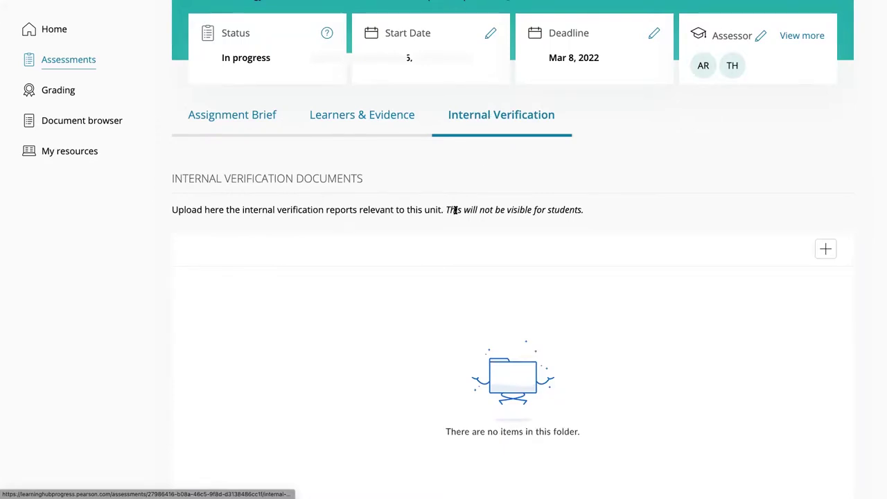
scroll(503, 194, "down", 1)
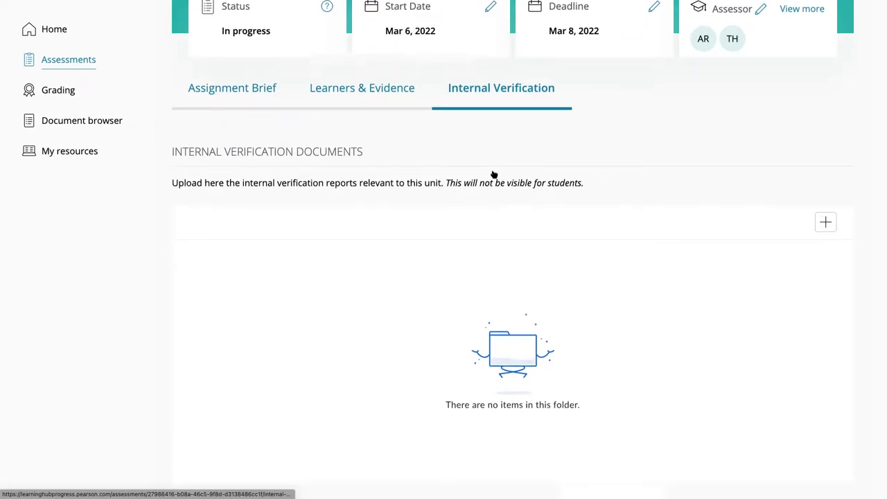
scroll(495, 174, "up", 3)
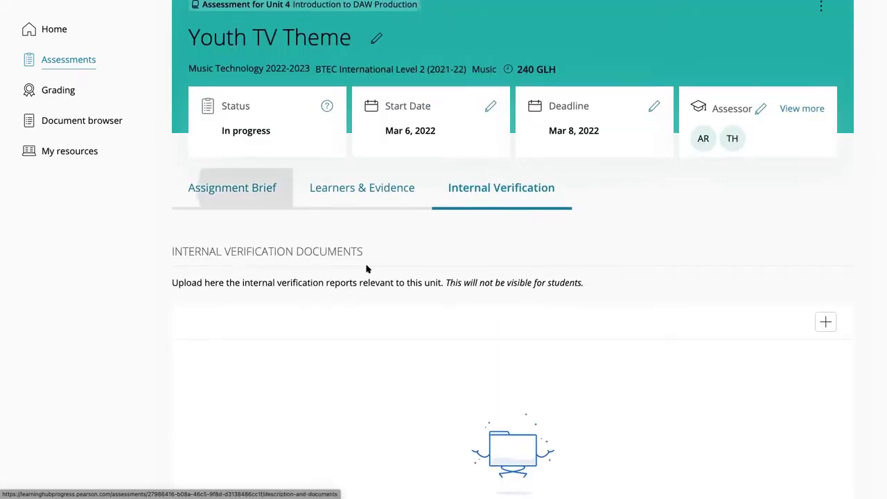
left_click(363, 192)
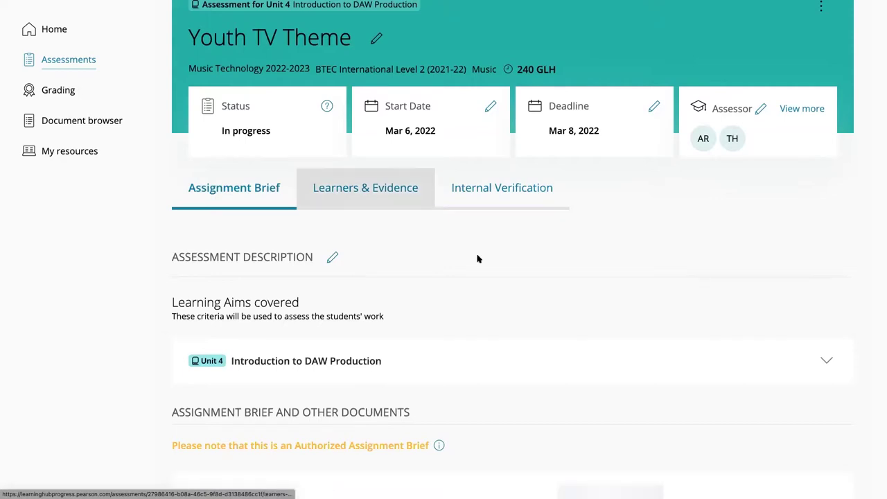
scroll(488, 264, "down", 3)
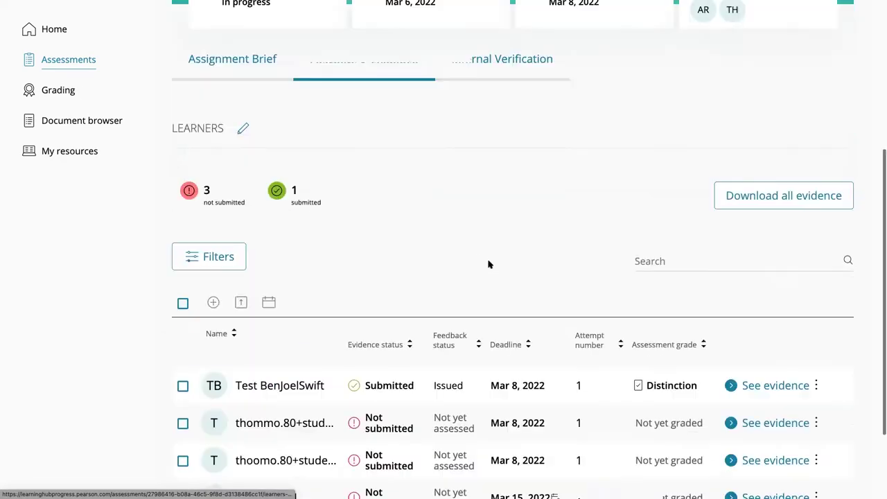
scroll(485, 339, "down", 2)
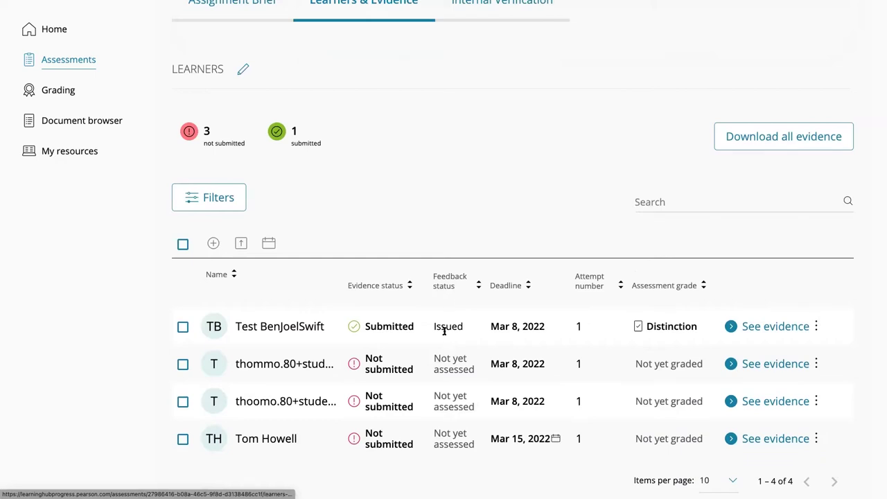
scroll(462, 312, "up", 1)
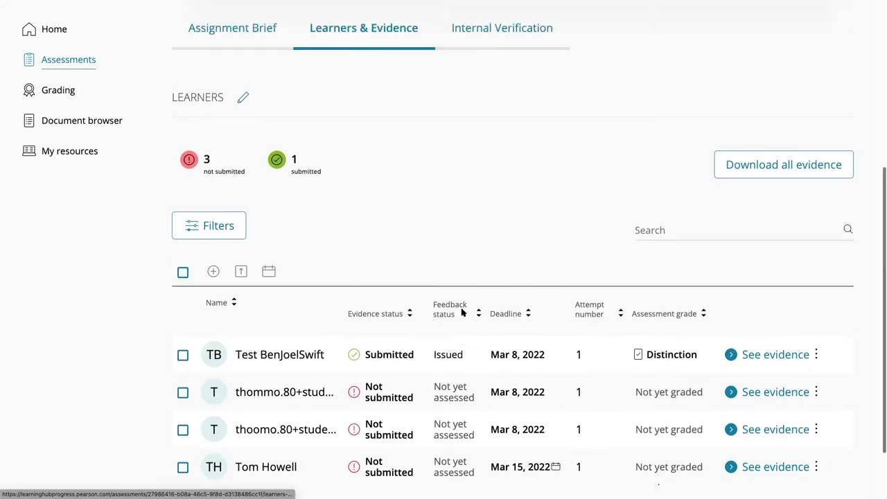
scroll(462, 313, "up", 3)
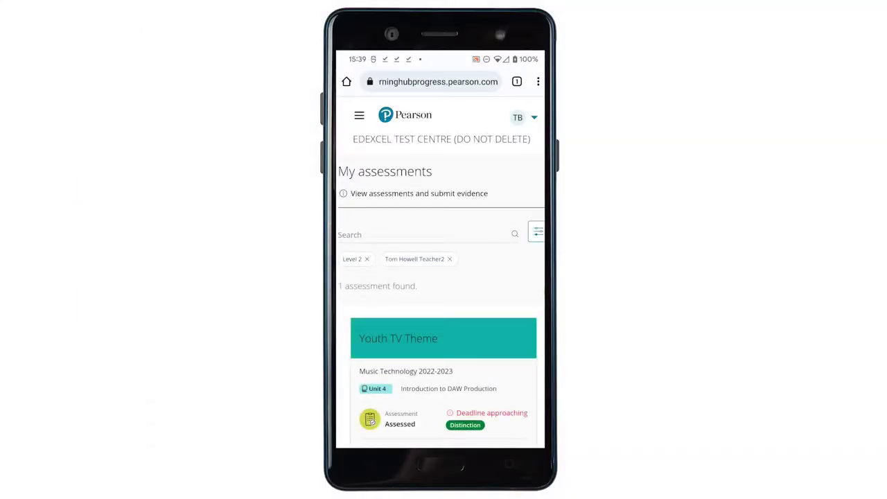
Open the learner's Youth TV Theme assessment from My Assessments
left_click(359, 115)
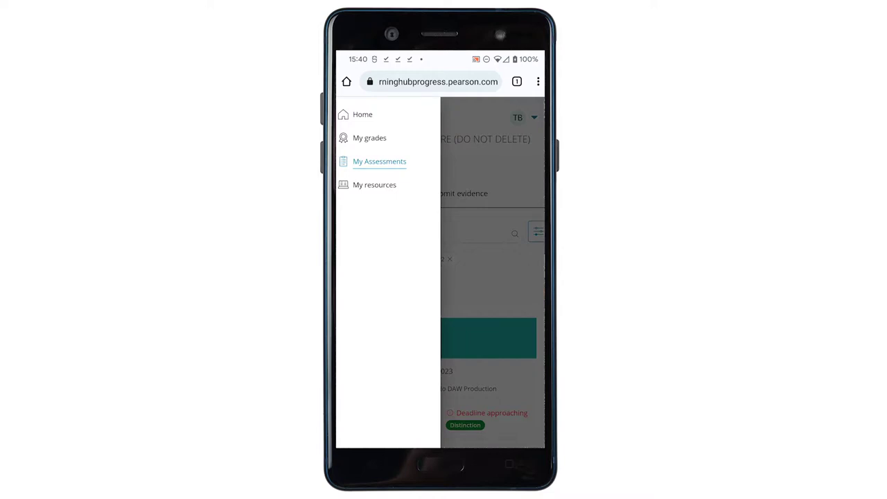
left_click(379, 161)
left_click(398, 338)
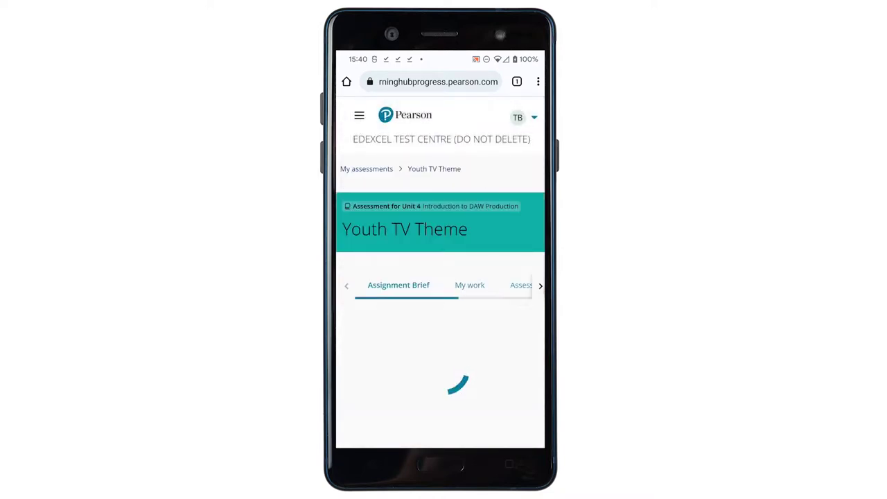
scroll(441, 277, "down", 2)
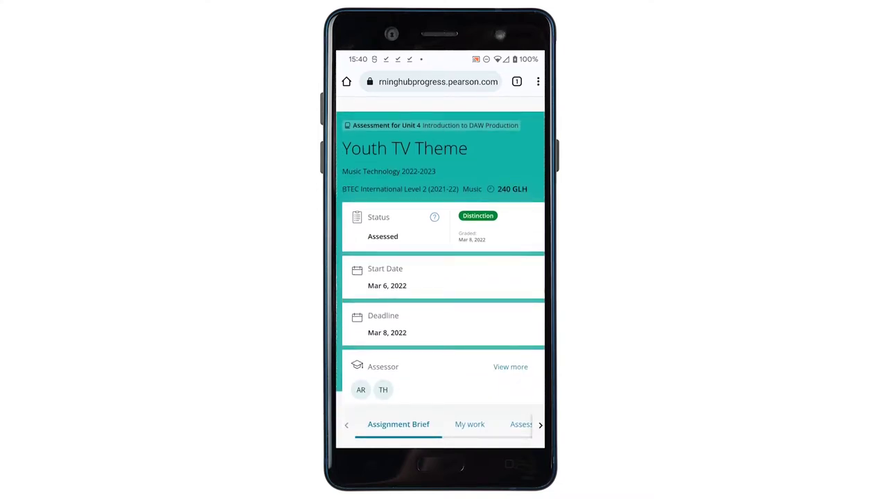
scroll(441, 278, "down", 4)
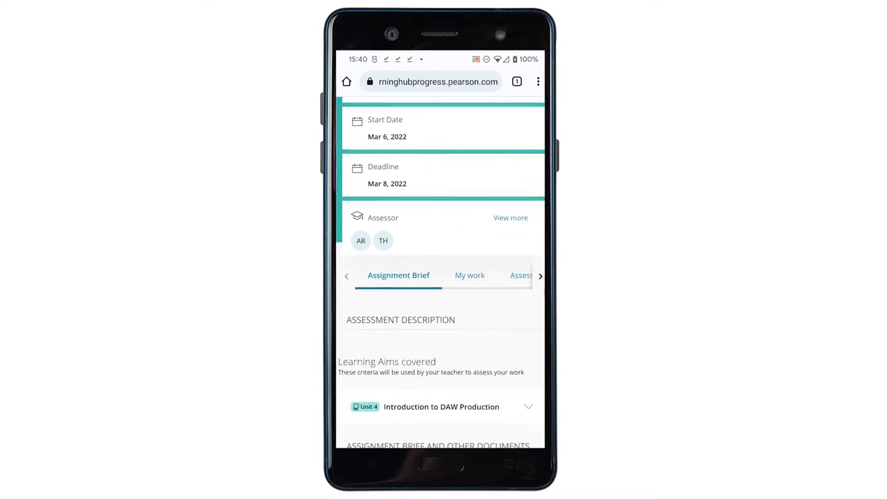
View the Assessment Feedback, scrolling through the met criteria down to General Comment
left_click(520, 276)
scroll(441, 277, "down", 5)
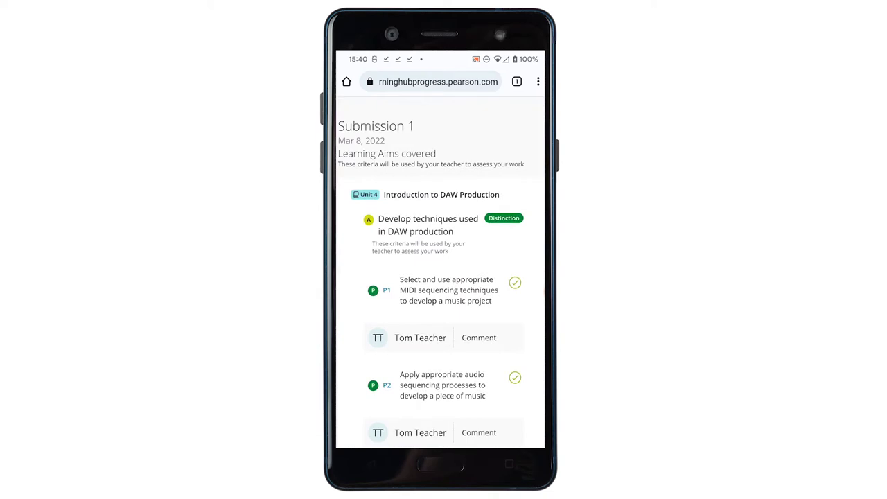
scroll(441, 277, "down", 3)
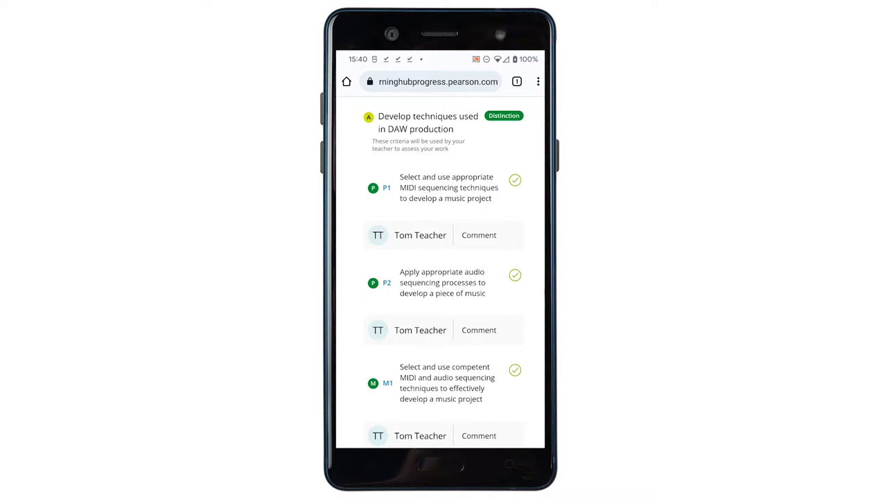
scroll(444, 277, "down", 4)
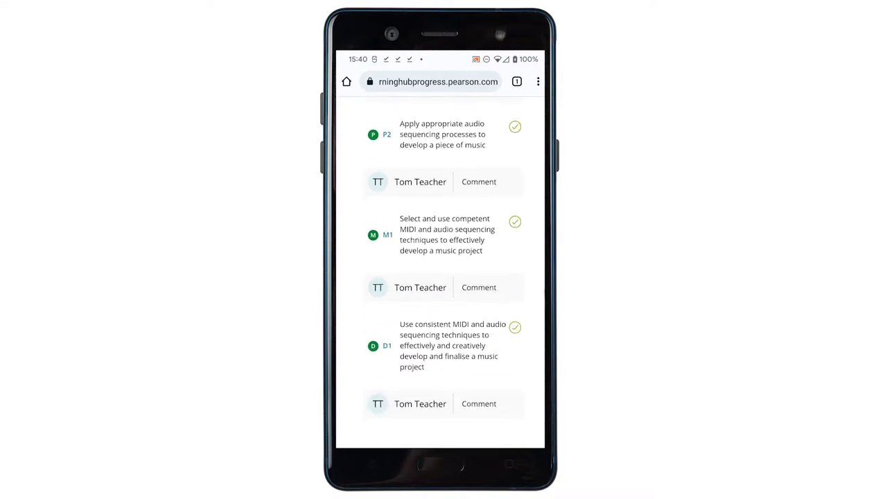
scroll(444, 277, "down", 2)
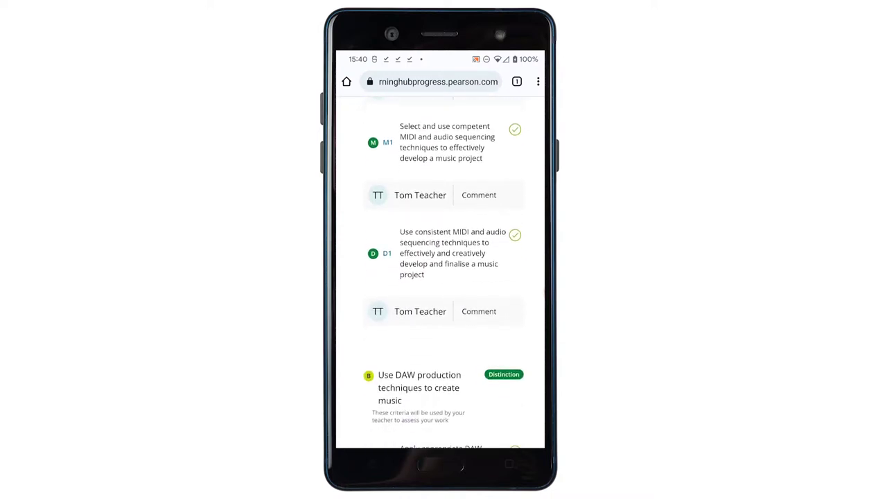
scroll(444, 277, "down", 2)
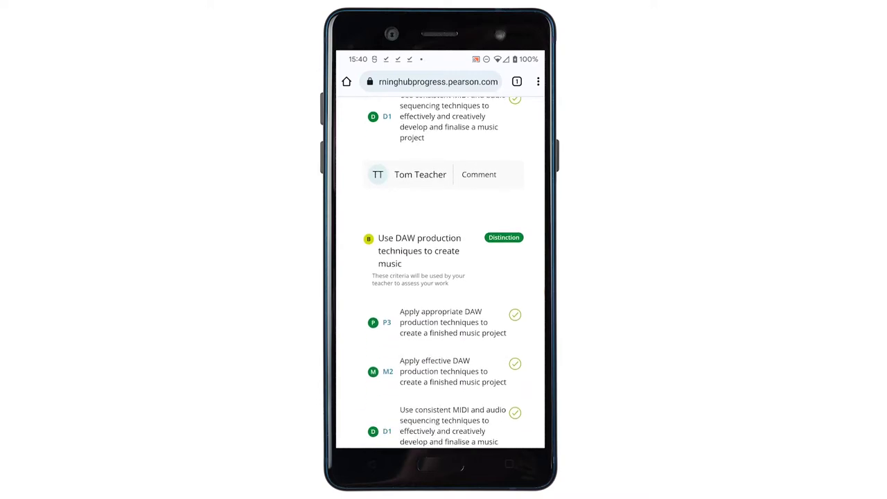
scroll(444, 277, "down", 3)
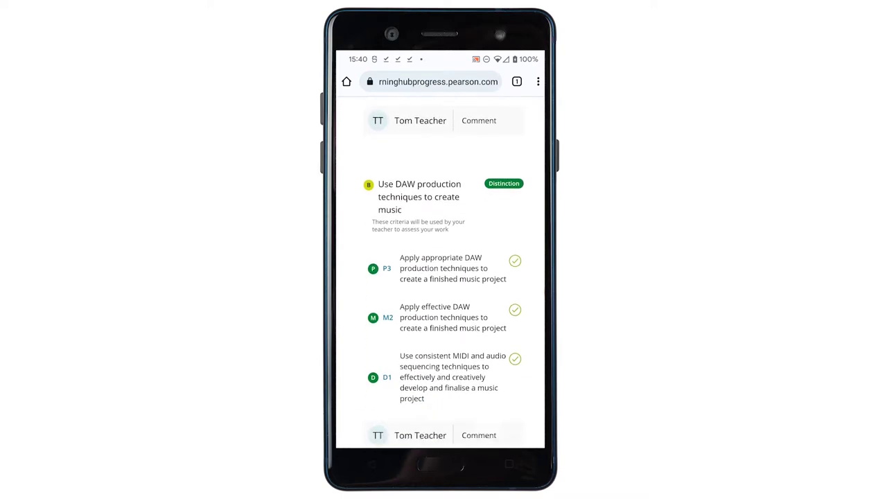
scroll(440, 277, "down", 5)
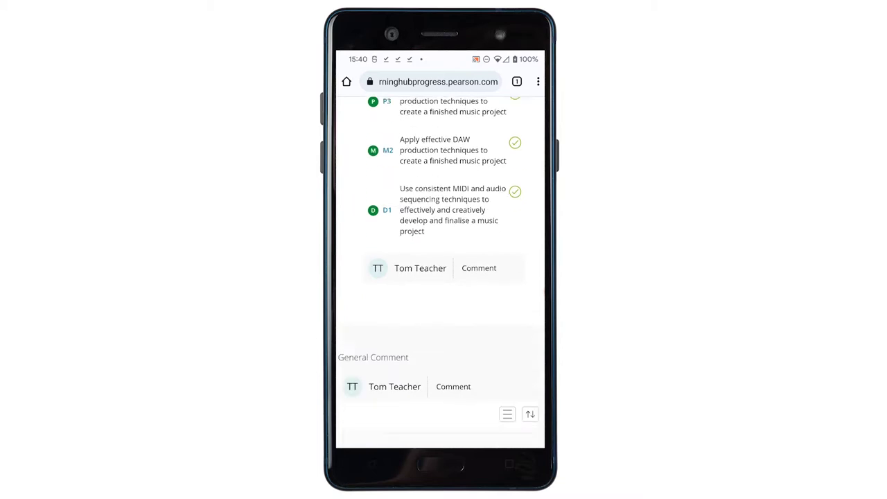
scroll(440, 278, "down", 2)
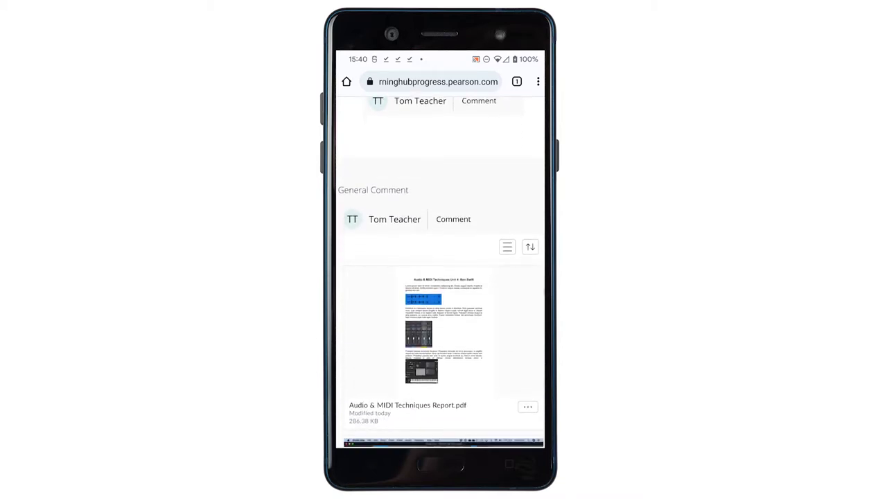
Preview Audio & MIDI Techniques Report.pdf and read the assessor's comment marker on it
left_click(443, 333)
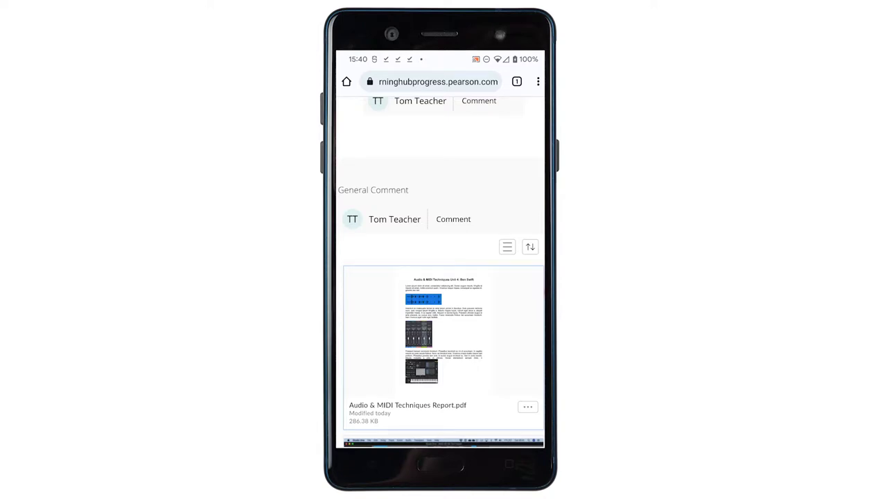
left_click(527, 407)
left_click(491, 433)
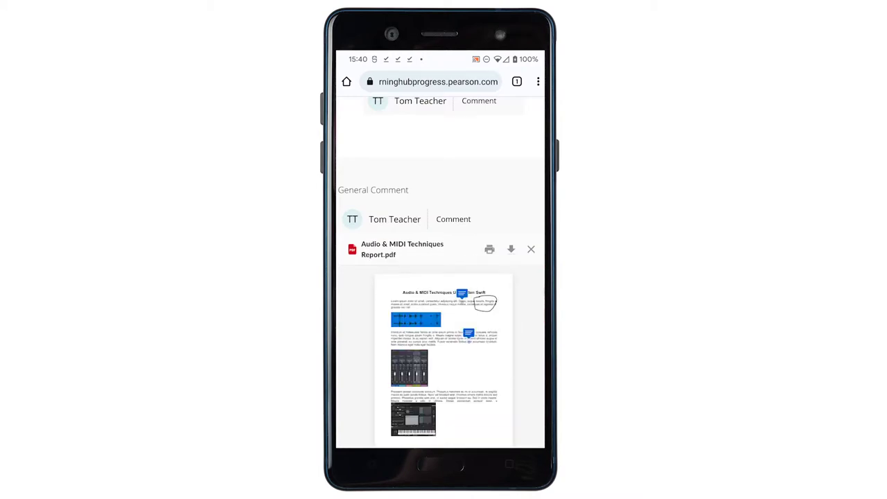
left_click(461, 293)
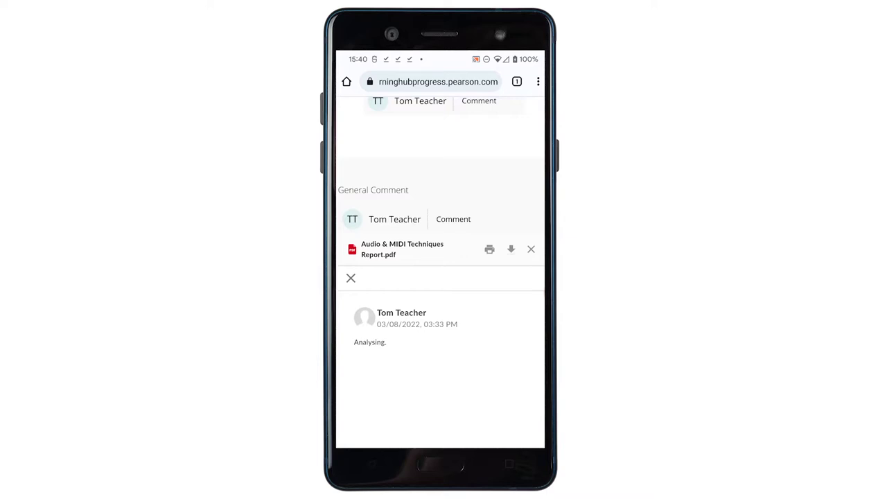
left_click(351, 278)
scroll(440, 277, "up", 10)
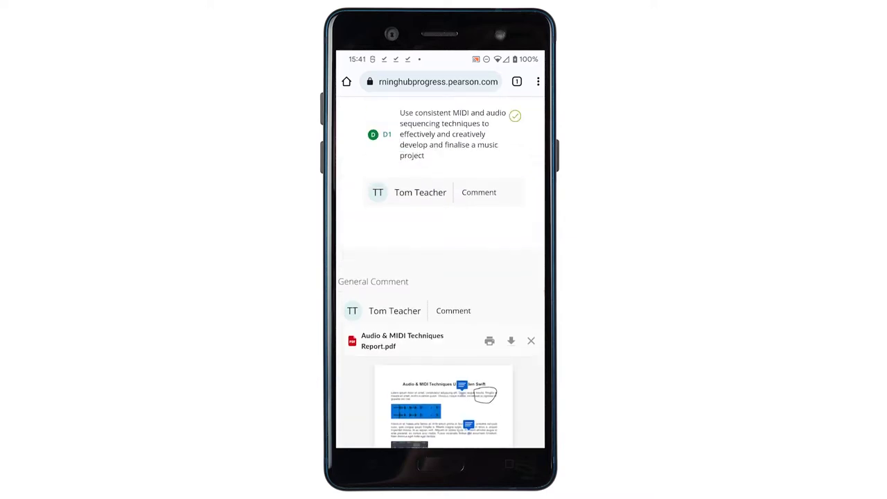
scroll(440, 277, "up", 15)
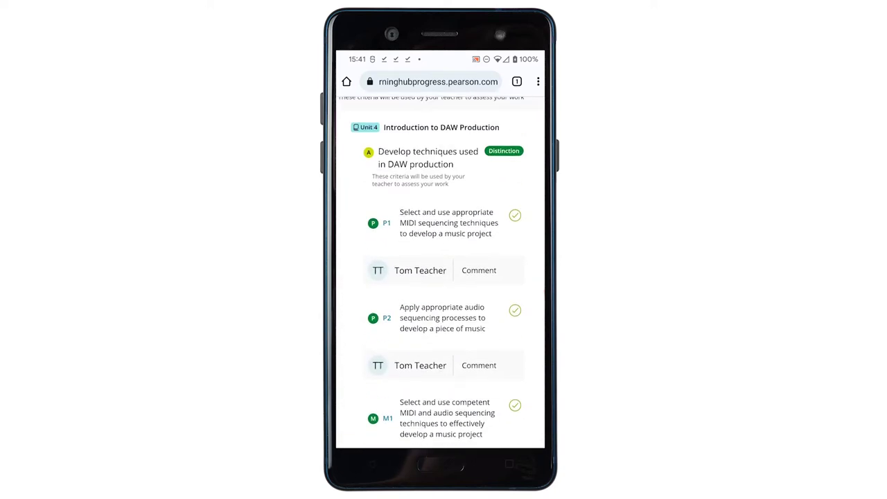
scroll(440, 277, "down", 5)
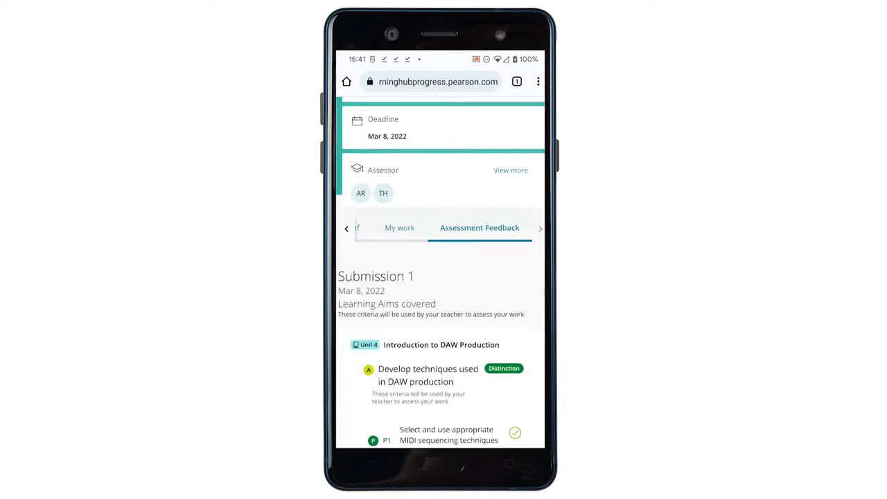
scroll(440, 277, "up", 5)
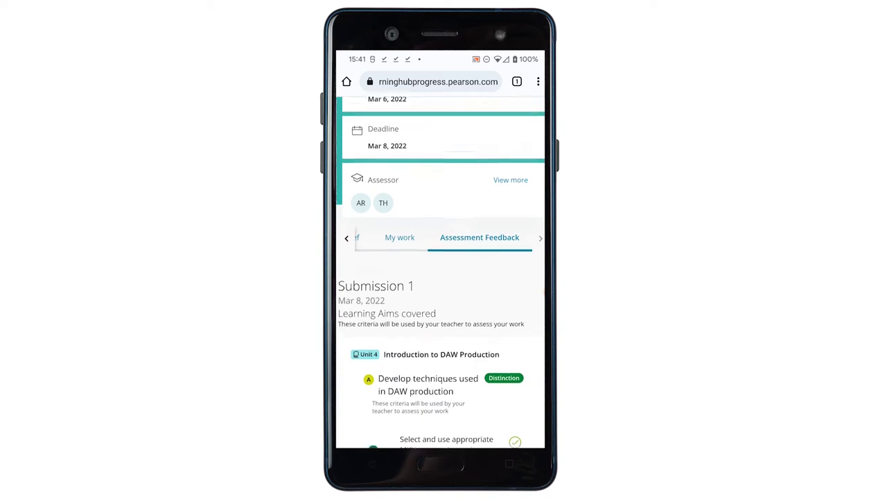
left_click(358, 115)
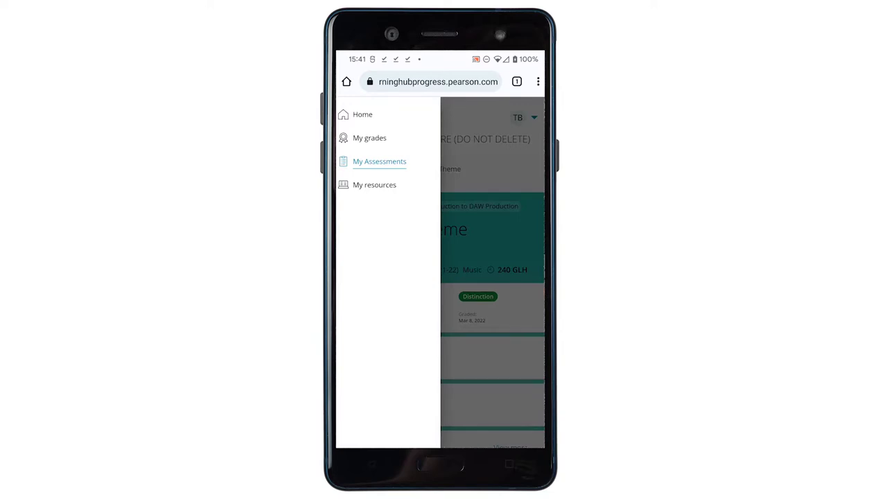
Show Music Technology 2022-2023 progress in My grades, with Unit 4 at Distinction
left_click(369, 138)
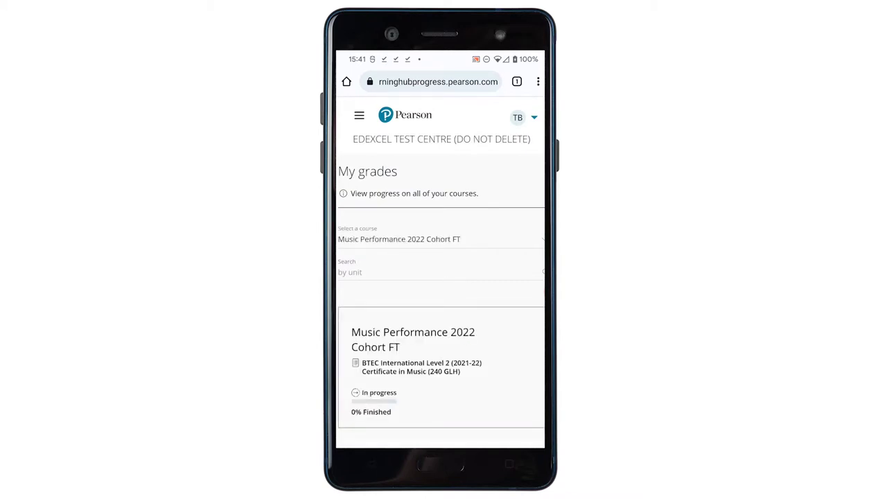
left_click(399, 239)
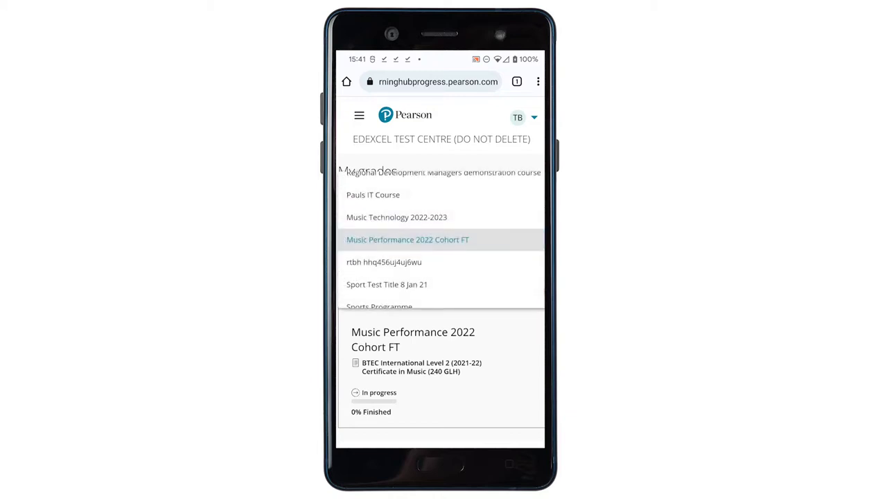
scroll(441, 239, "down", 2)
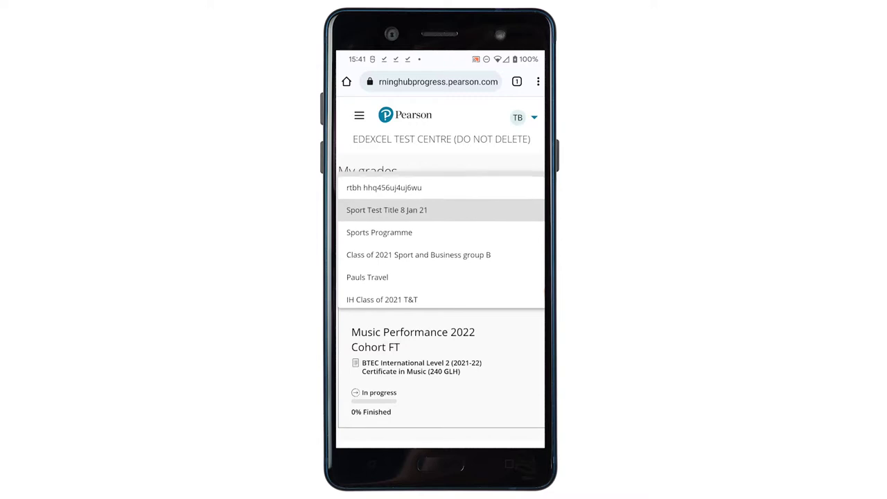
scroll(441, 239, "up", 3)
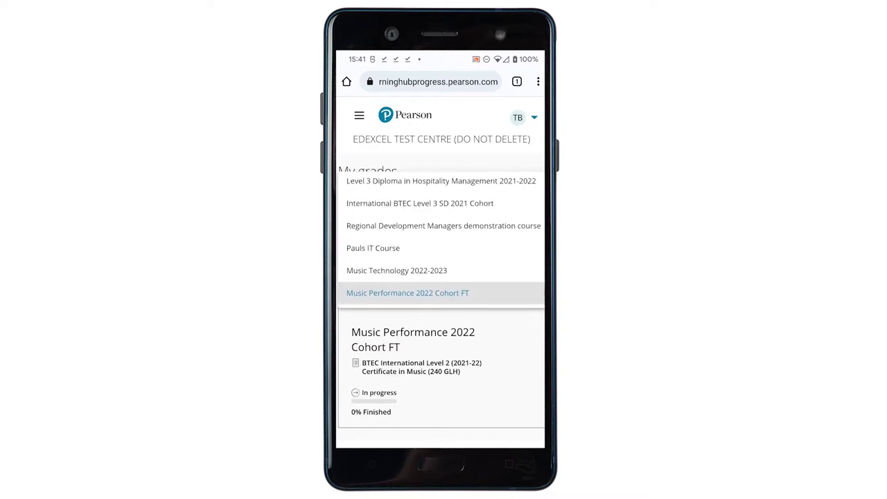
left_click(396, 271)
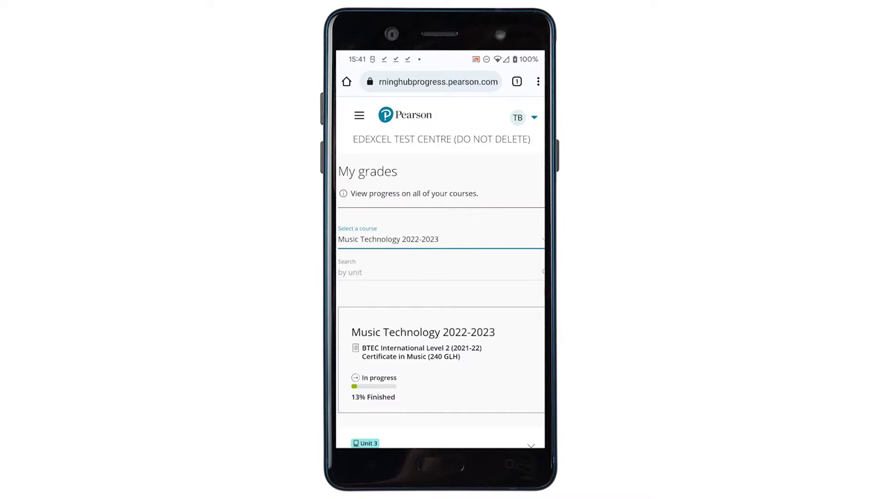
scroll(440, 277, "down", 3)
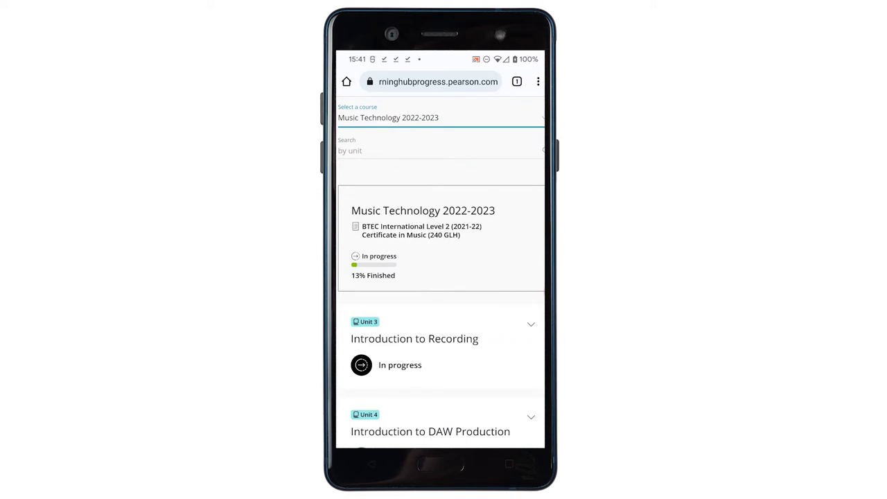
scroll(441, 277, "down", 5)
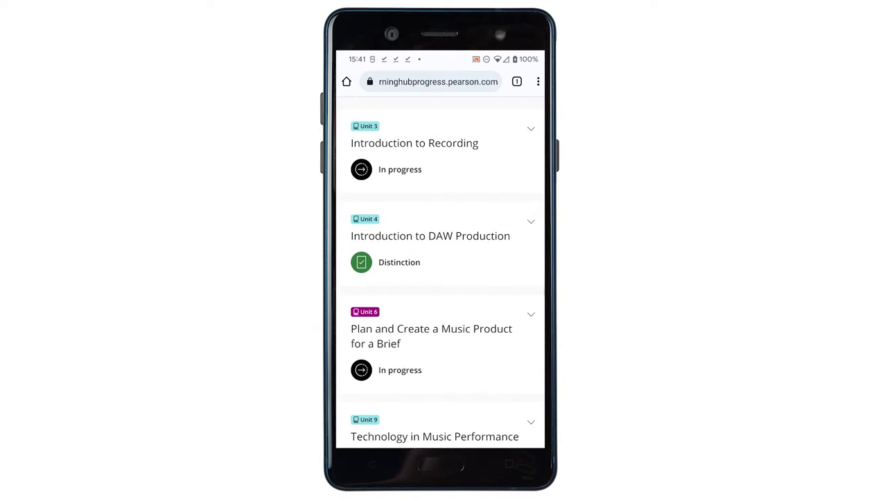
scroll(440, 278, "down", 6)
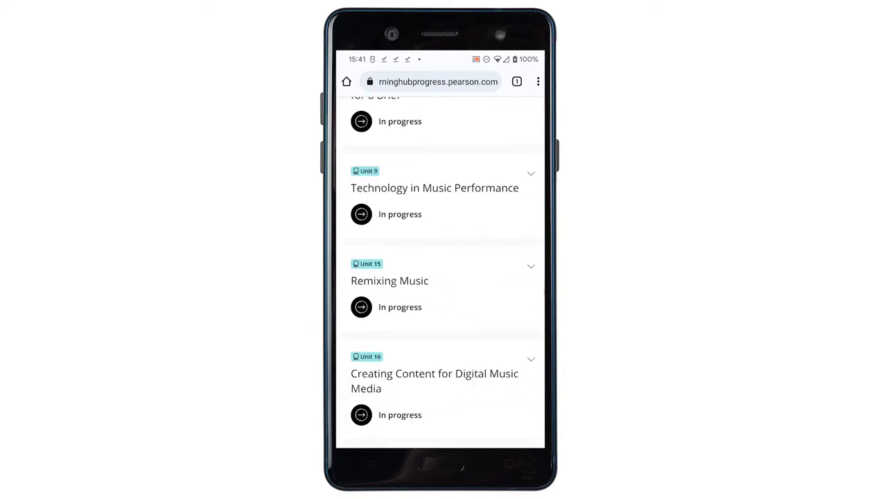
scroll(440, 277, "up", 5)
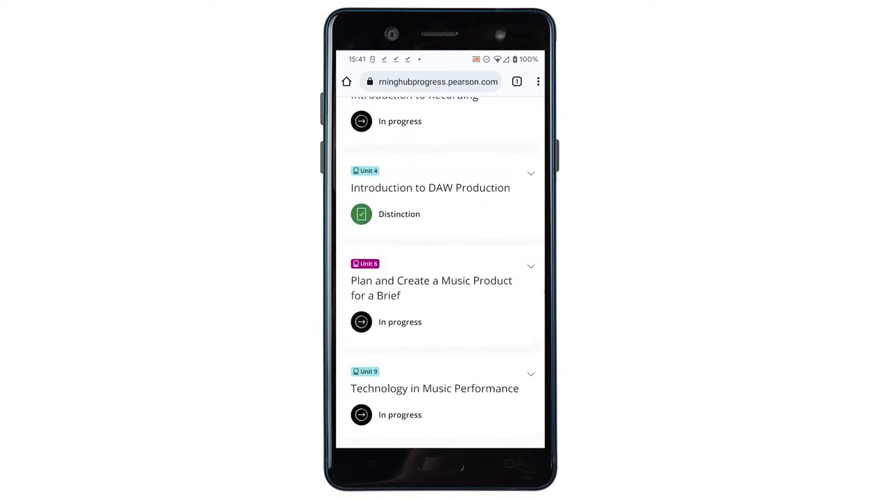
scroll(441, 278, "up", 5)
scroll(440, 277, "down", 3)
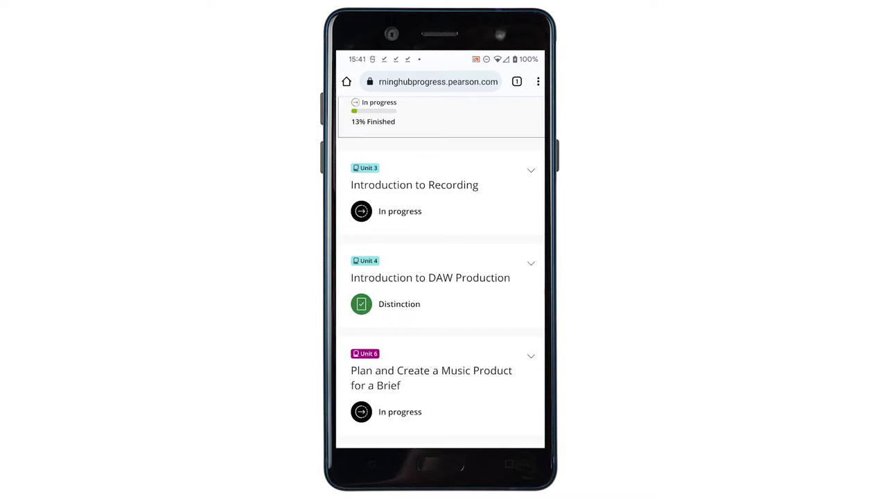
Expand Unit 4 Introduction to DAW Production and view P1's criterion description and feedback
left_click(430, 277)
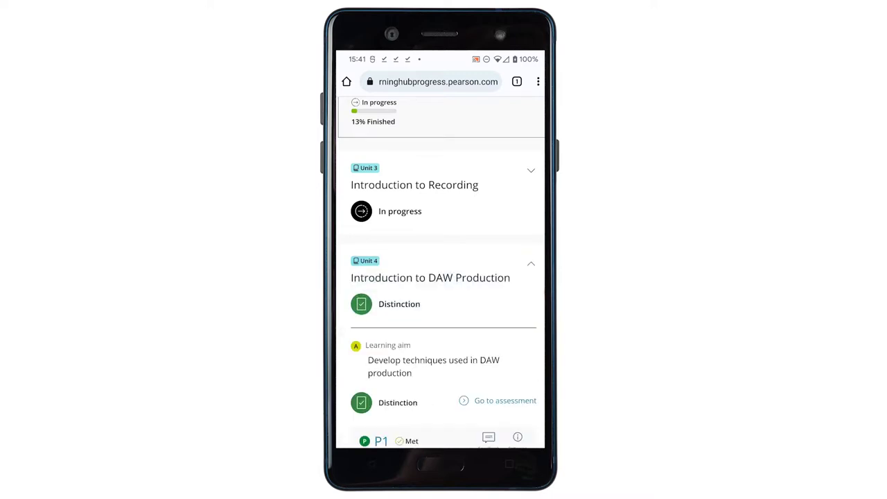
scroll(441, 278, "down", 2)
scroll(441, 277, "down", 2)
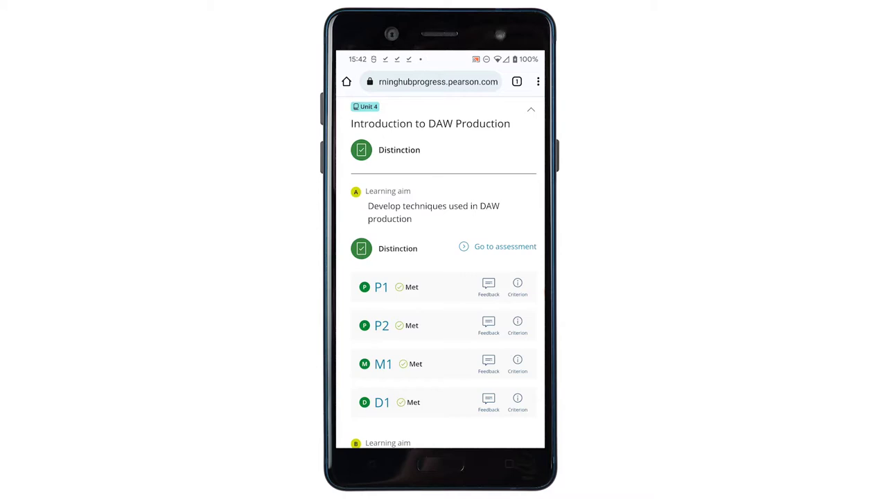
left_click(517, 285)
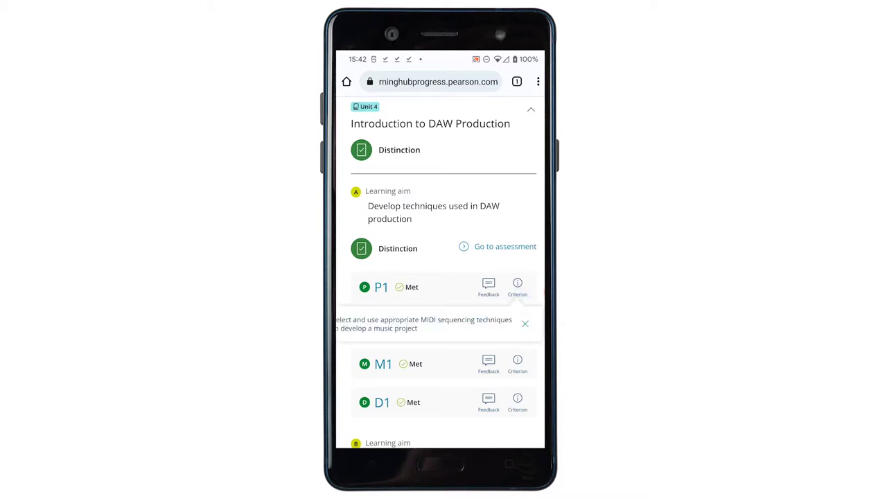
left_click(489, 285)
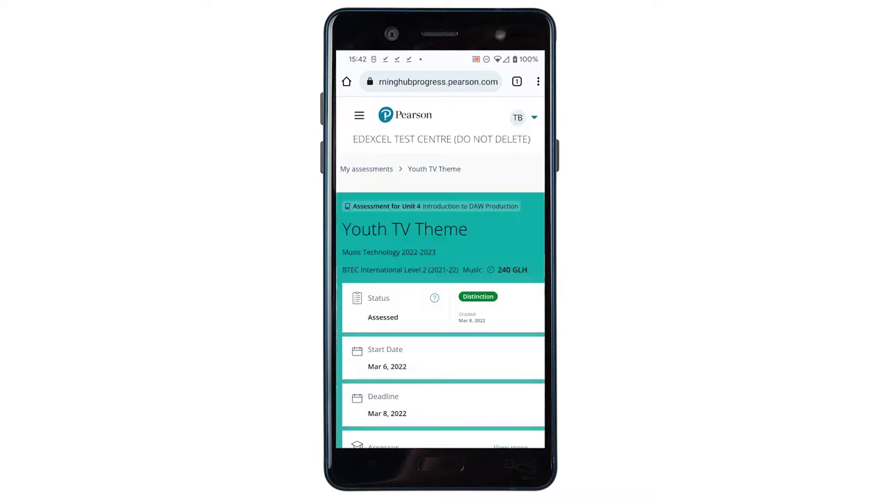
View the learner's Submission 1 under the My work tab
scroll(440, 278, "down", 10)
scroll(440, 278, "up", 10)
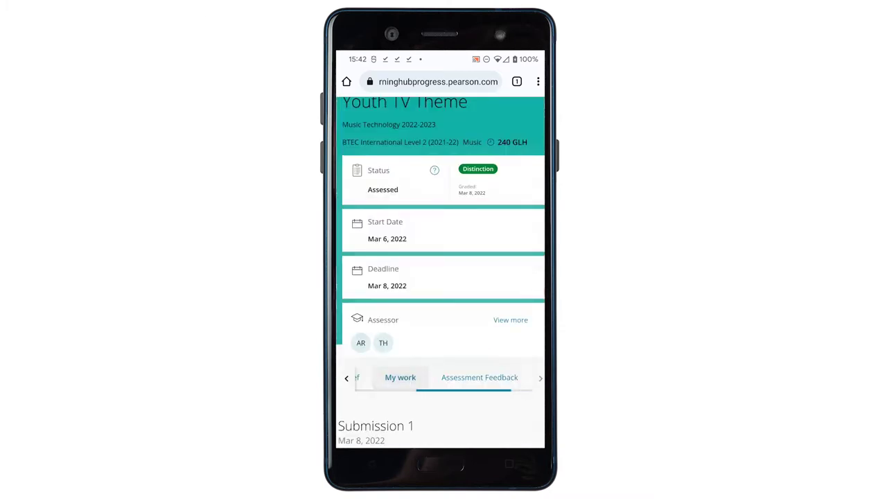
left_click(400, 377)
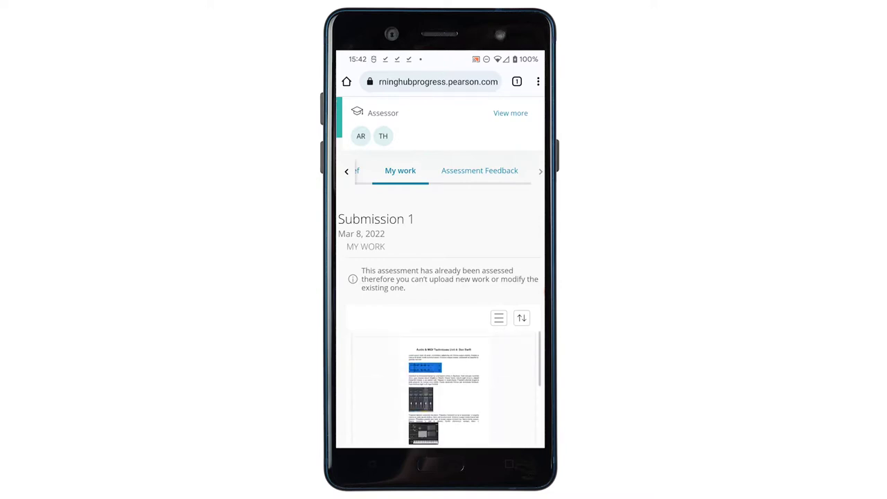
scroll(440, 277, "down", 1)
scroll(440, 277, "up", 4)
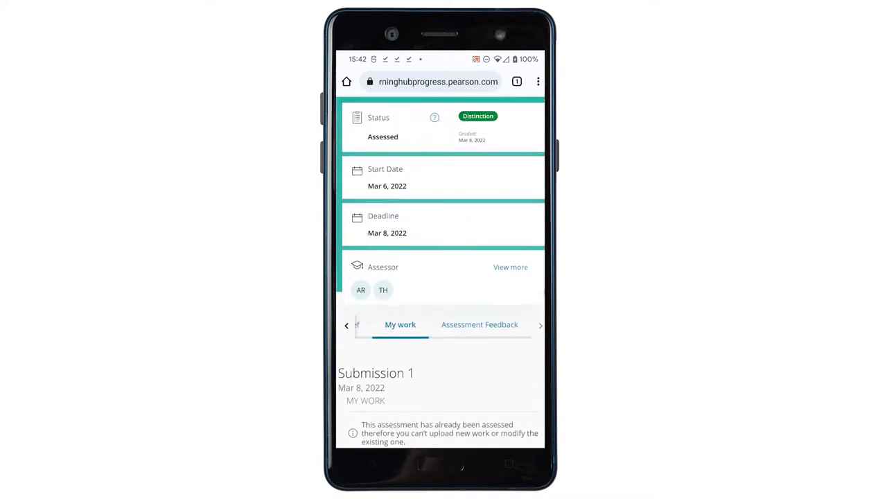
scroll(440, 277, "up", 3)
scroll(440, 278, "up", 1)
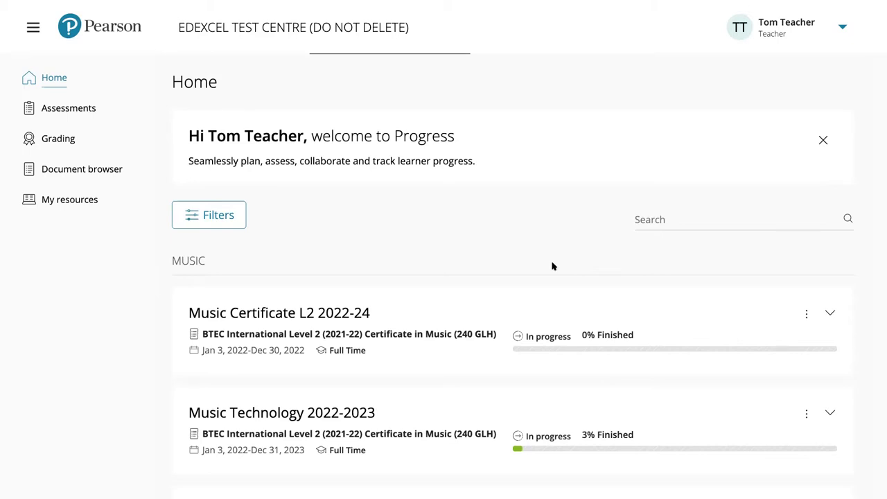
scroll(552, 265, "down", 3)
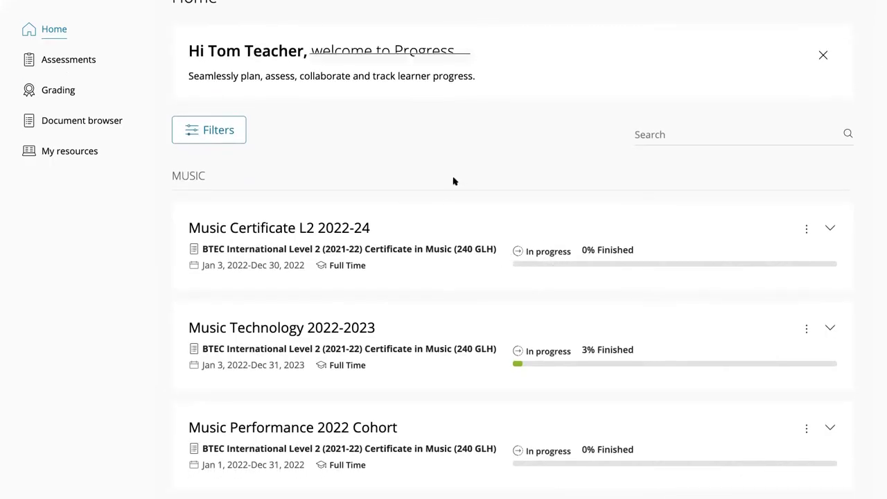
scroll(453, 181, "down", 1)
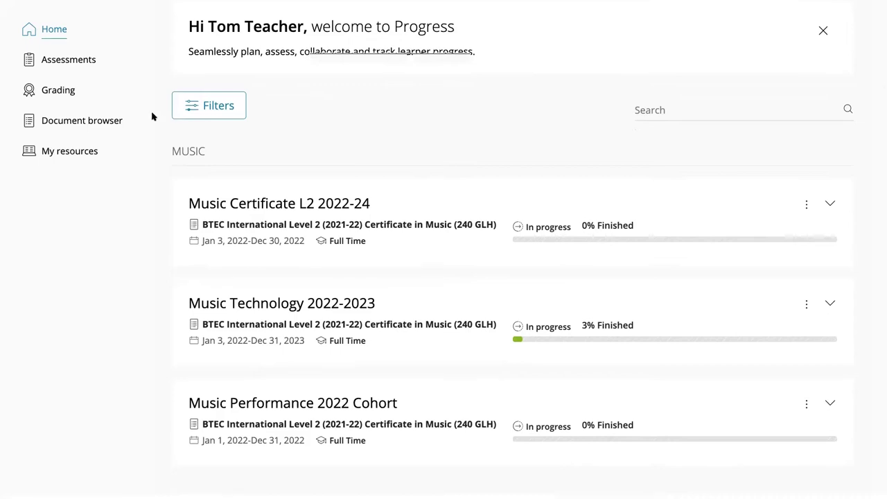
Open Grading and select the Music Technology 2022-2023 course
left_click(54, 92)
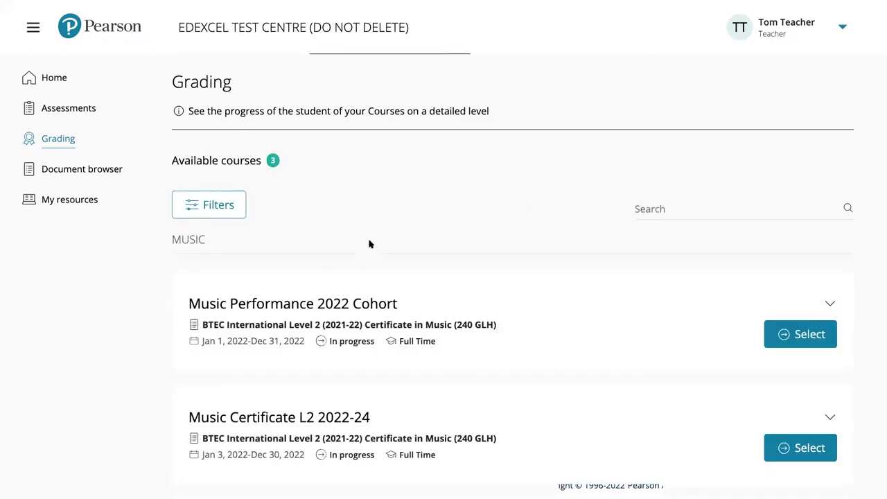
scroll(387, 238, "down", 2)
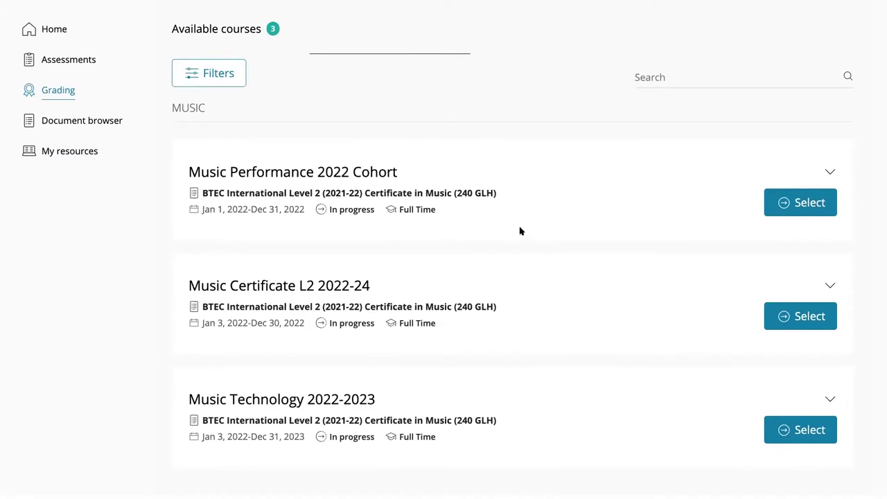
scroll(467, 272, "down", 1)
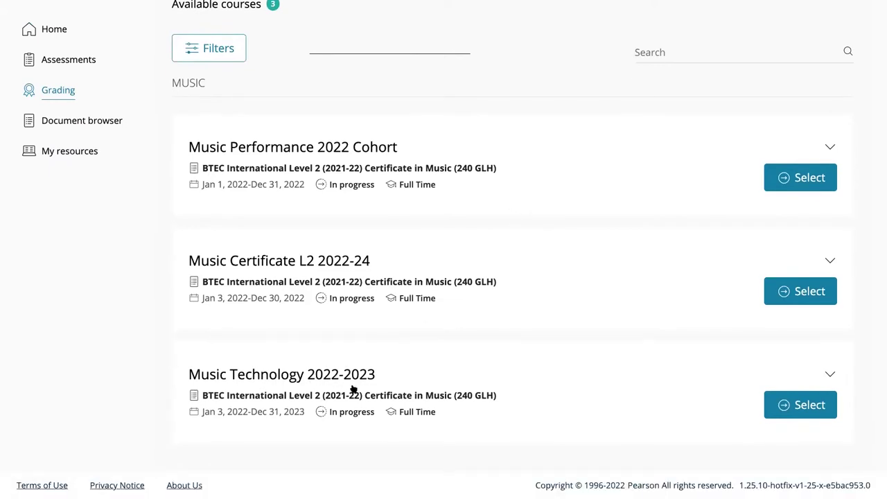
left_click(783, 407)
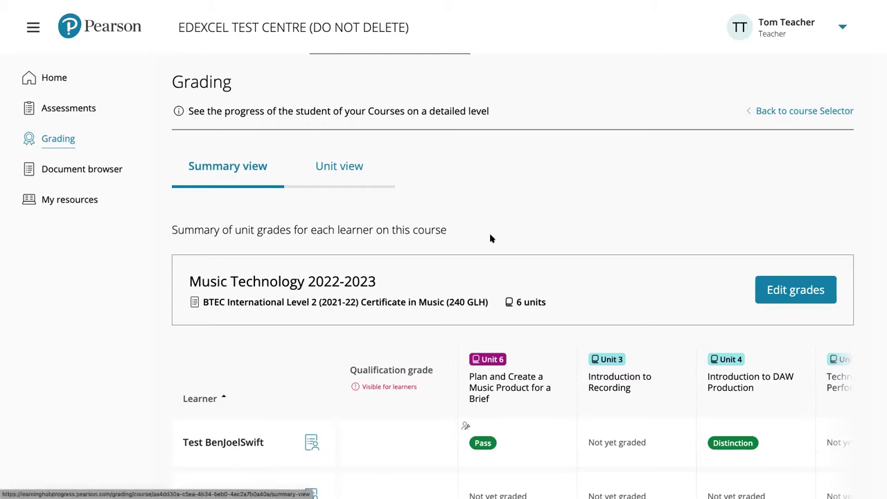
Scroll across the unit grades summary, showing Unit 6 at Pass and Unit 4 at Distinction
scroll(487, 242, "down", 2)
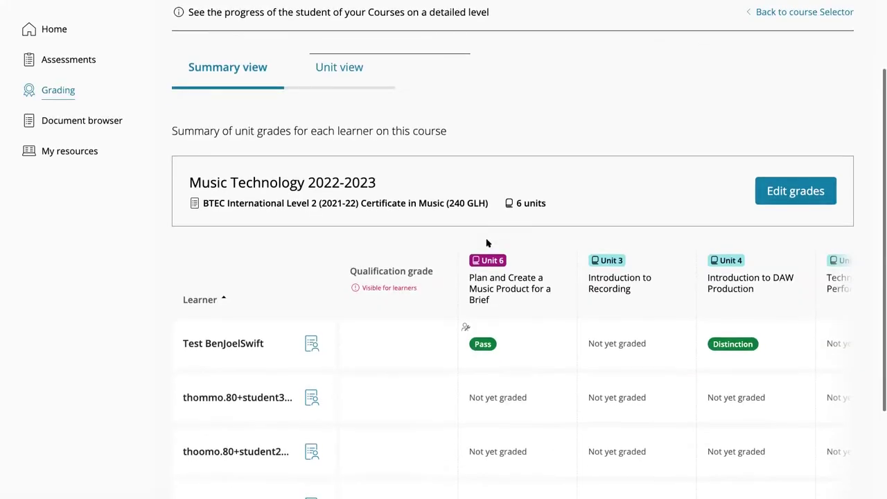
scroll(487, 243, "down", 2)
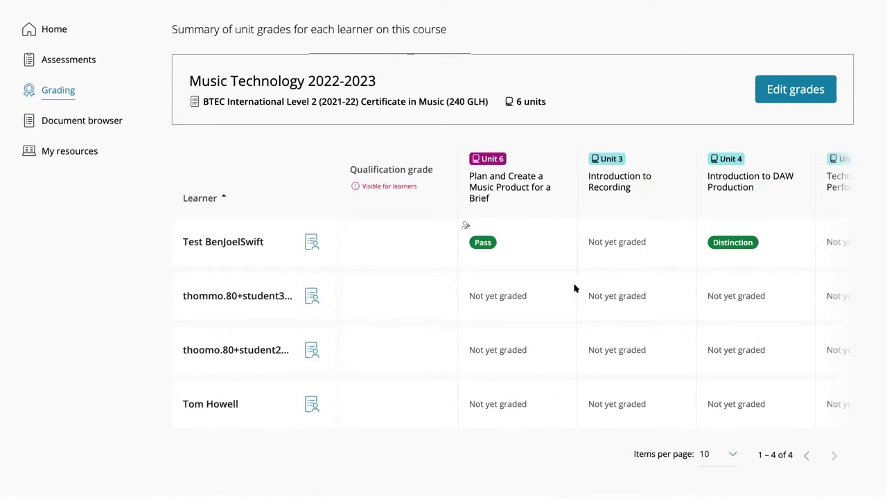
scroll(574, 288, "right", 2)
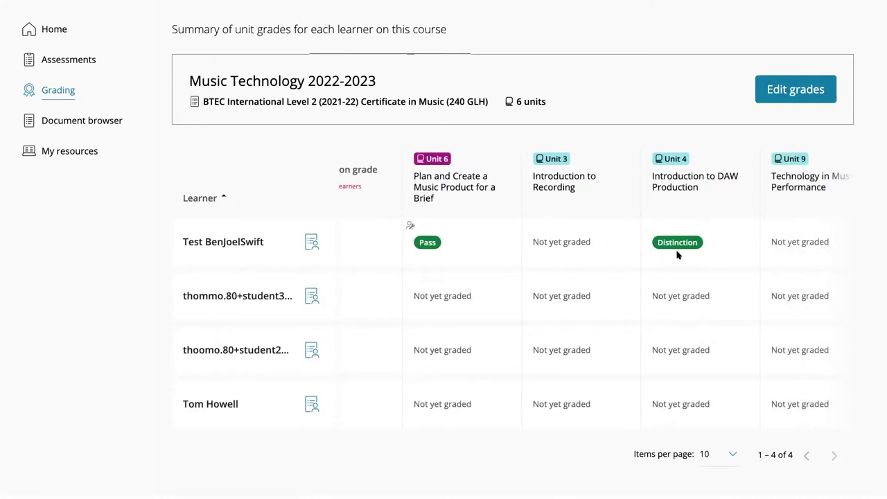
scroll(678, 255, "right", 1)
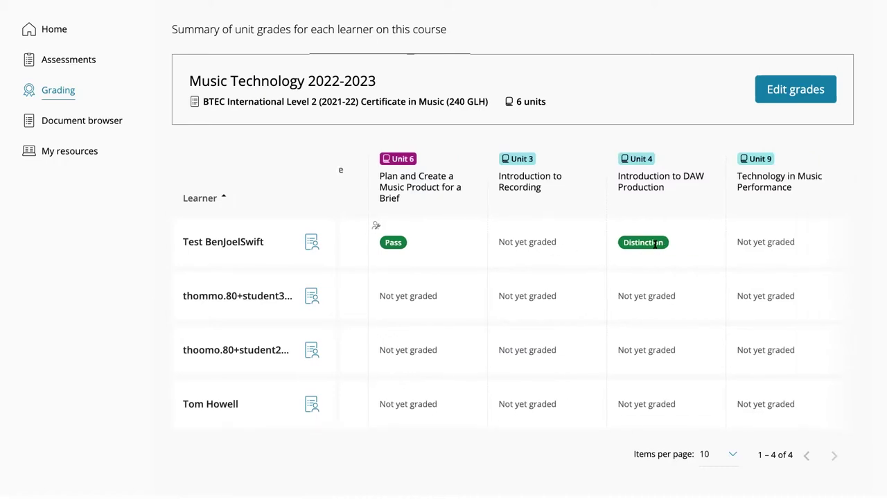
scroll(654, 244, "right", 4)
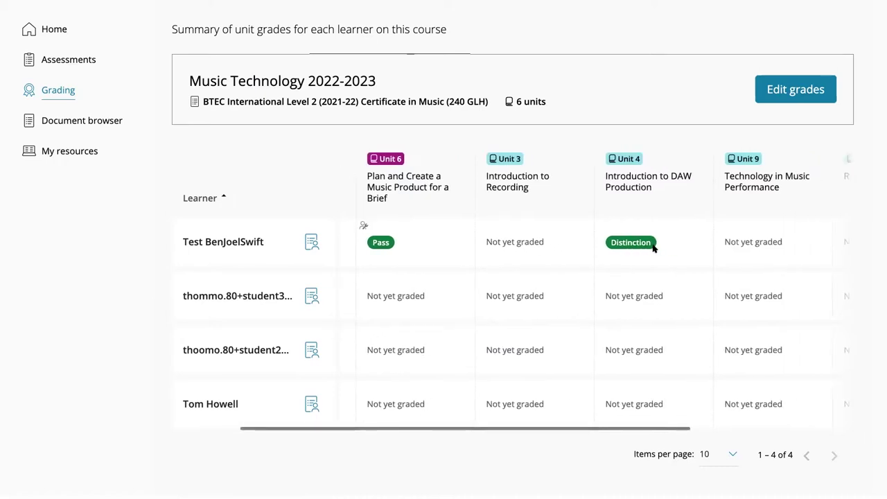
scroll(654, 246, "left", 3)
scroll(653, 244, "left", 2)
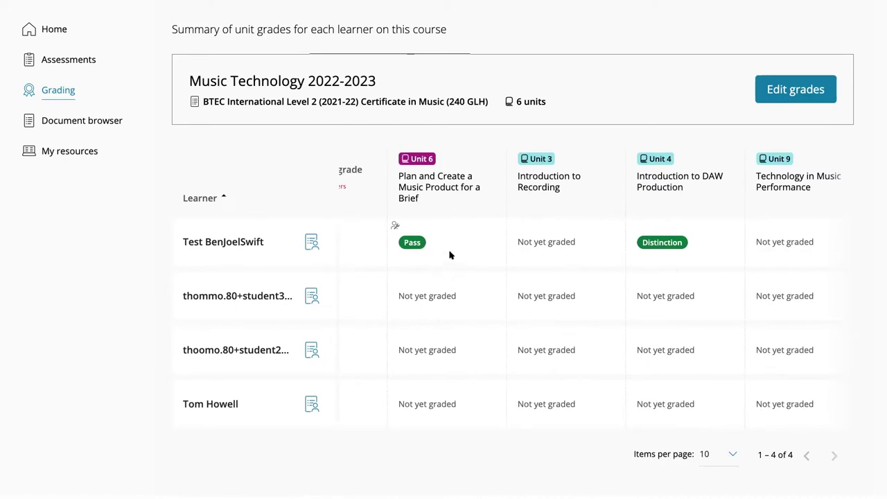
scroll(451, 244, "up", 1)
scroll(450, 245, "up", 1)
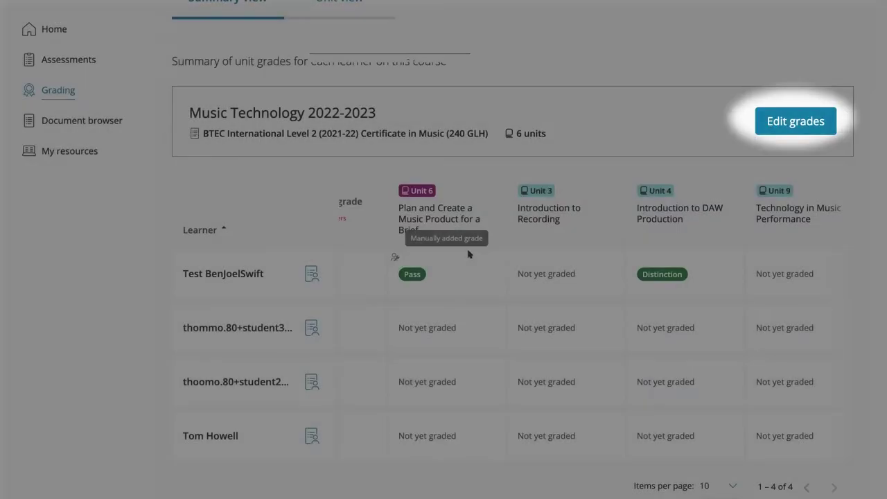
scroll(469, 256, "down", 1)
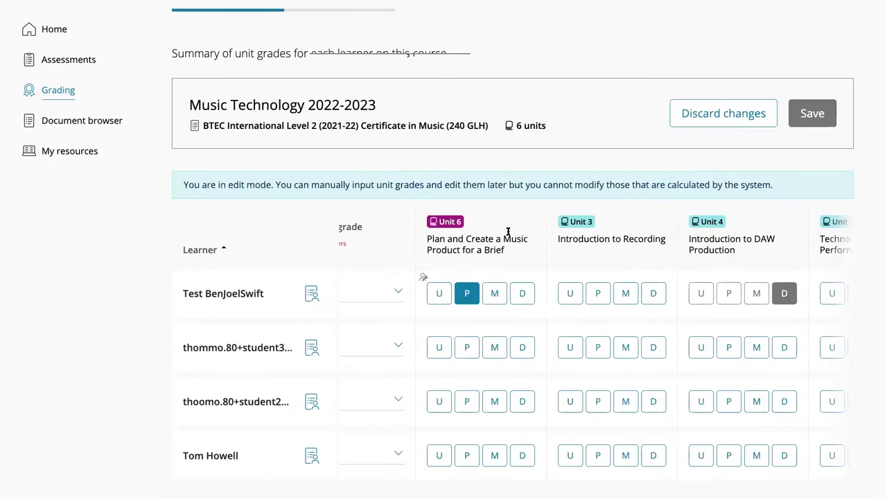
Grade Unit 6 as Merit, Merit, Distinction and every learner's Unit 3 as Distinction
scroll(508, 235, "down", 1)
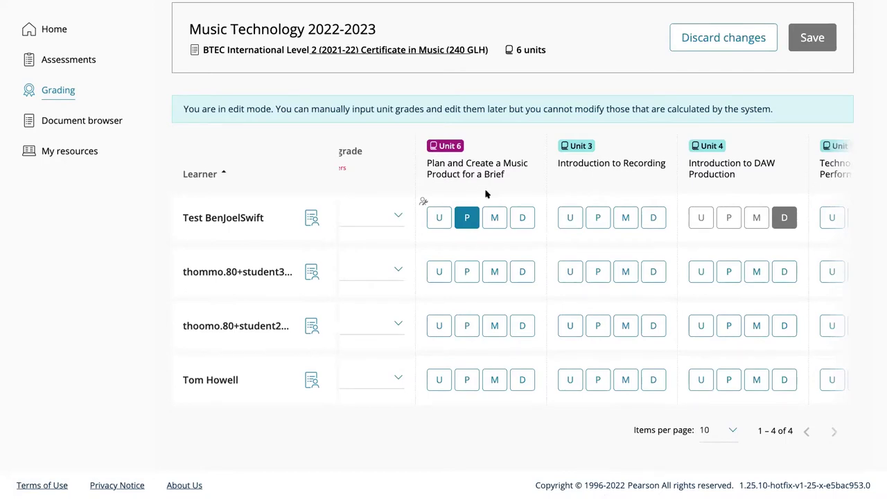
left_click(495, 273)
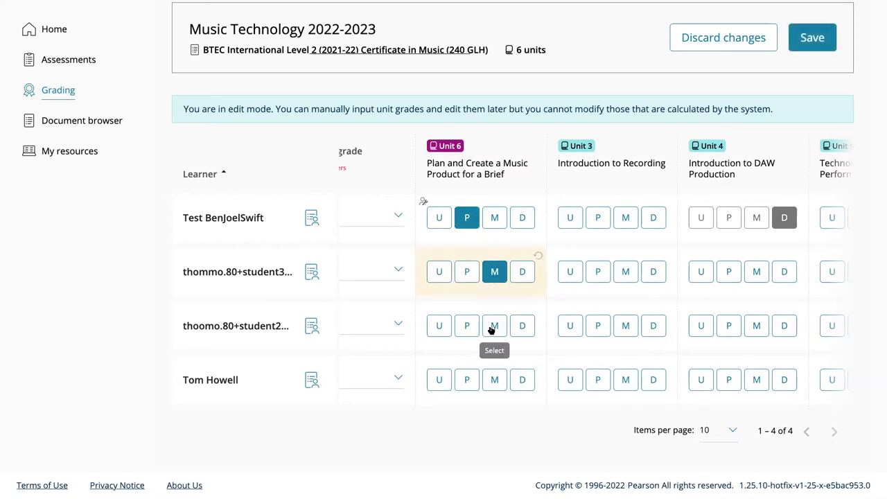
left_click(522, 382)
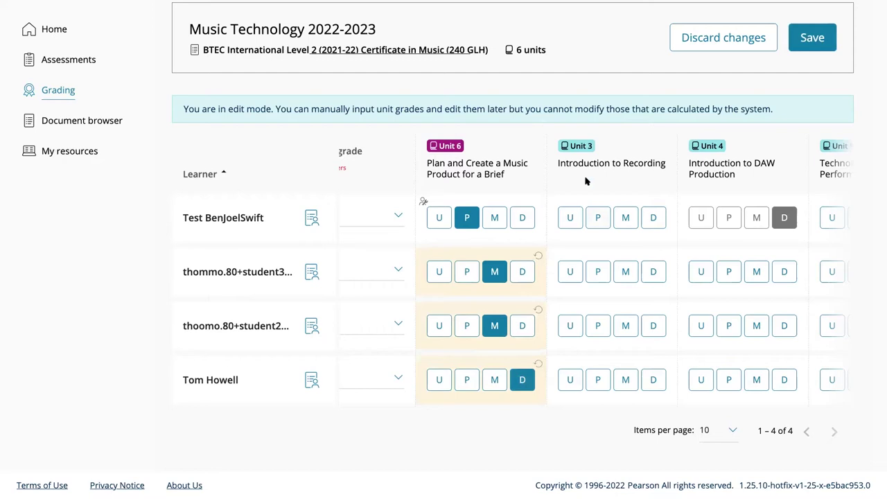
left_click(653, 219)
left_click(649, 271)
left_click(654, 380)
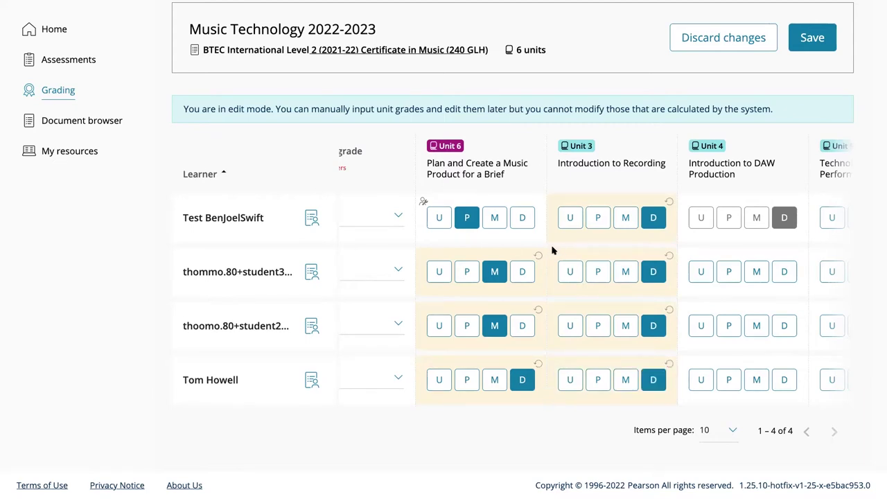
scroll(556, 232, "up", 1)
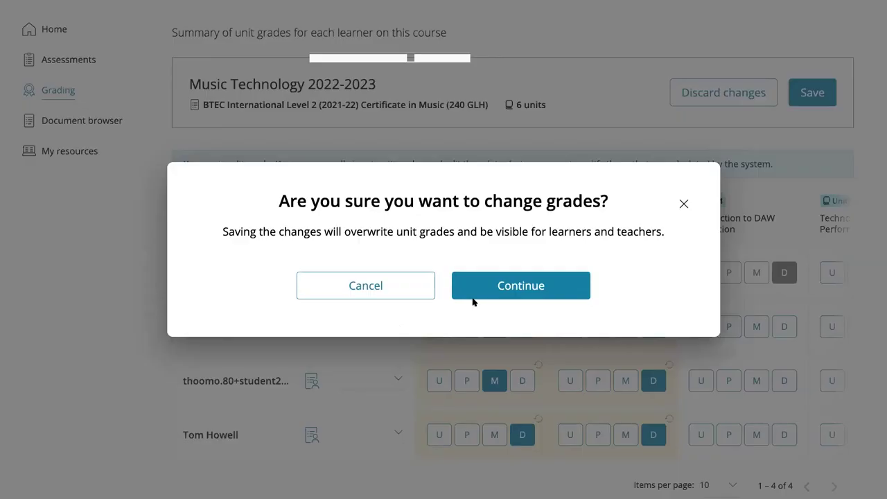
left_click(507, 287)
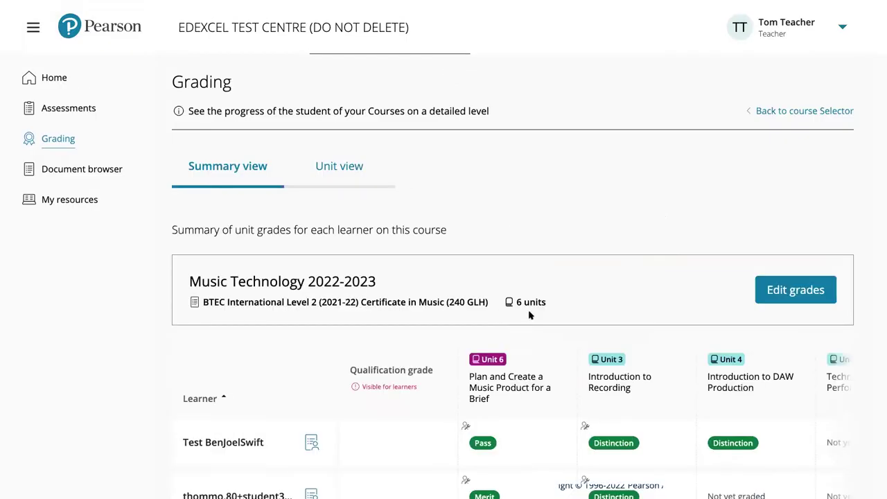
scroll(529, 316, "down", 2)
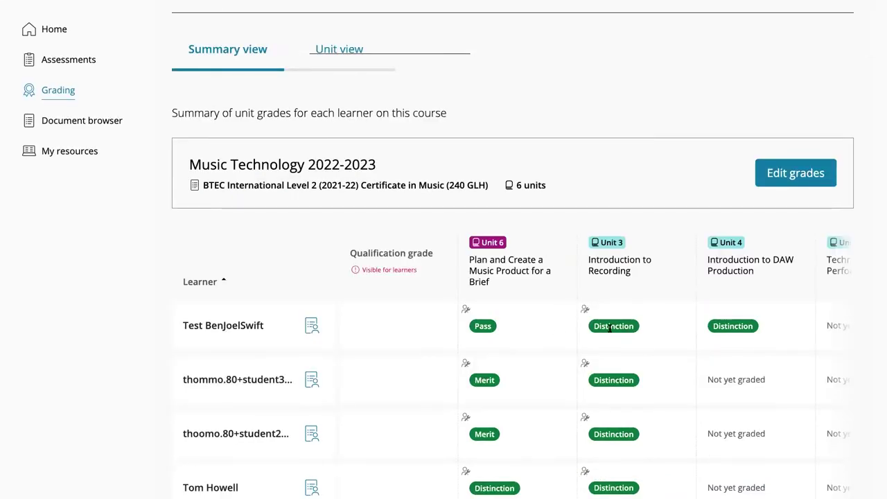
scroll(714, 291, "down", 1)
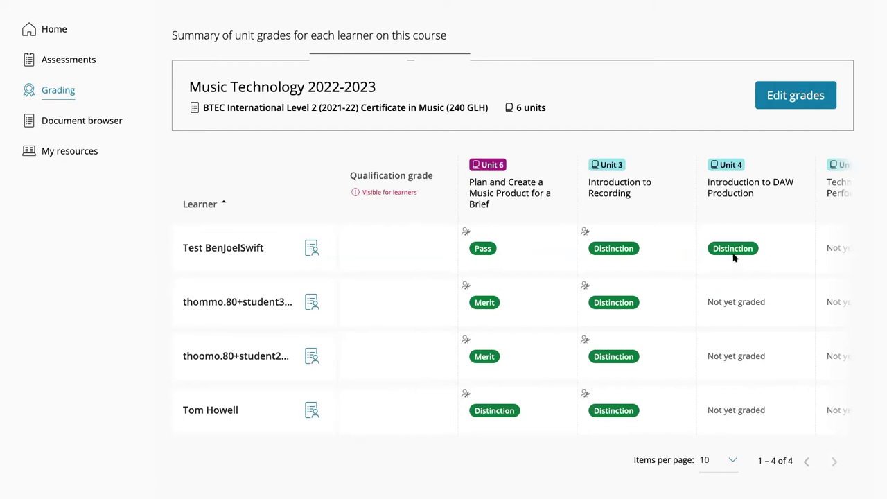
mouse_move(584, 234)
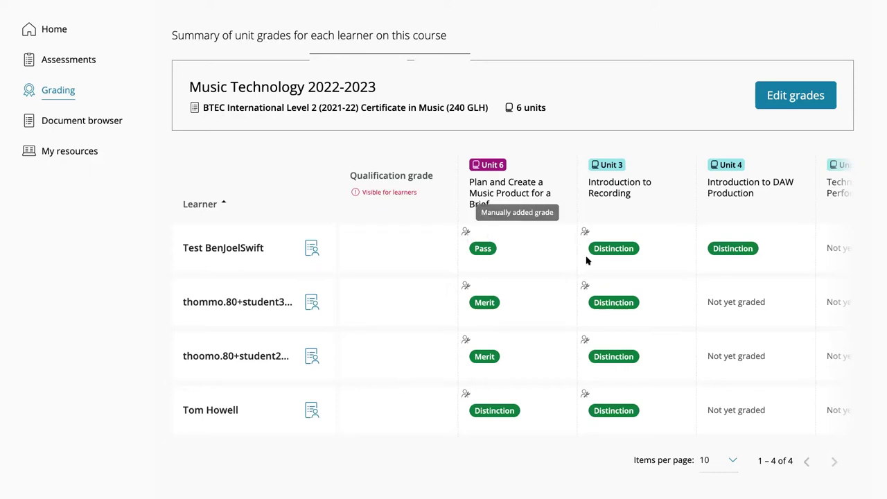
scroll(624, 270, "up", 2)
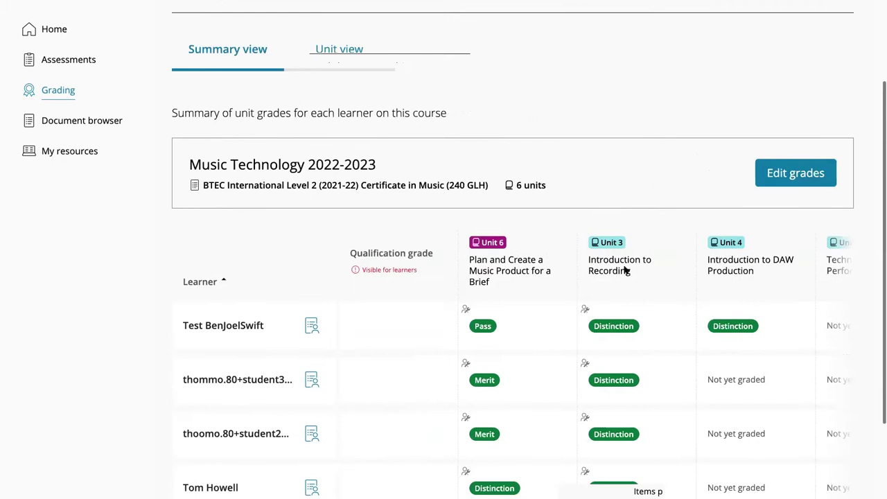
scroll(624, 270, "up", 1)
scroll(625, 270, "up", 1)
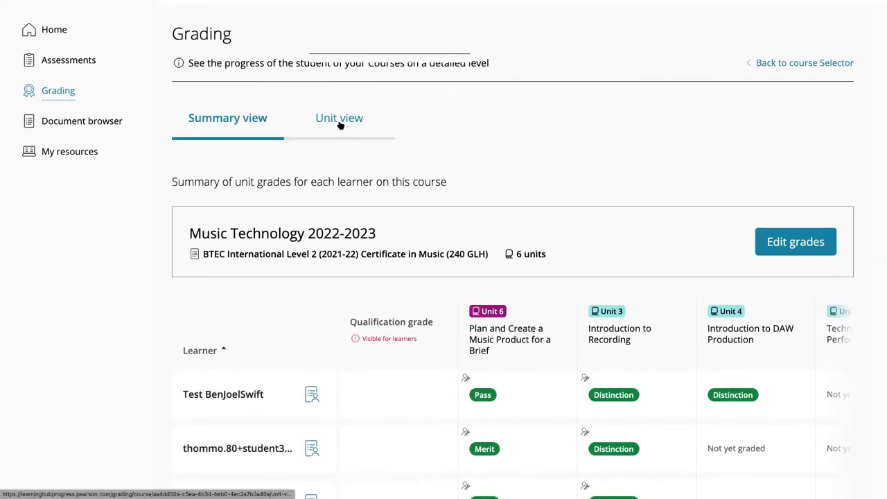
Show the learners' criteria results for Unit 4: Introduction to DAW Production in Unit view
left_click(340, 124)
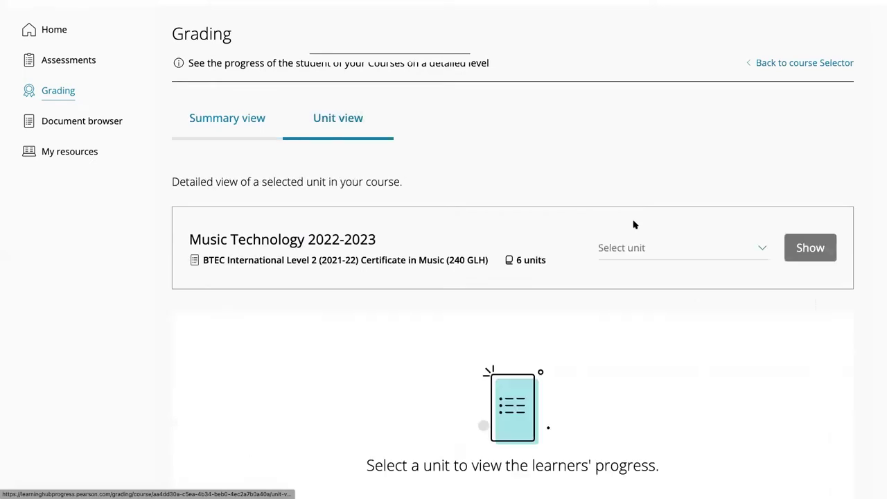
left_click(760, 251)
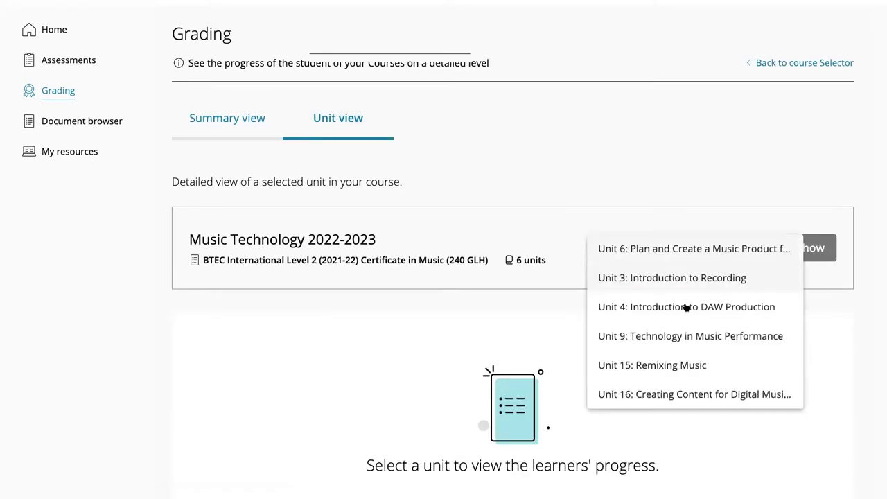
left_click(642, 309)
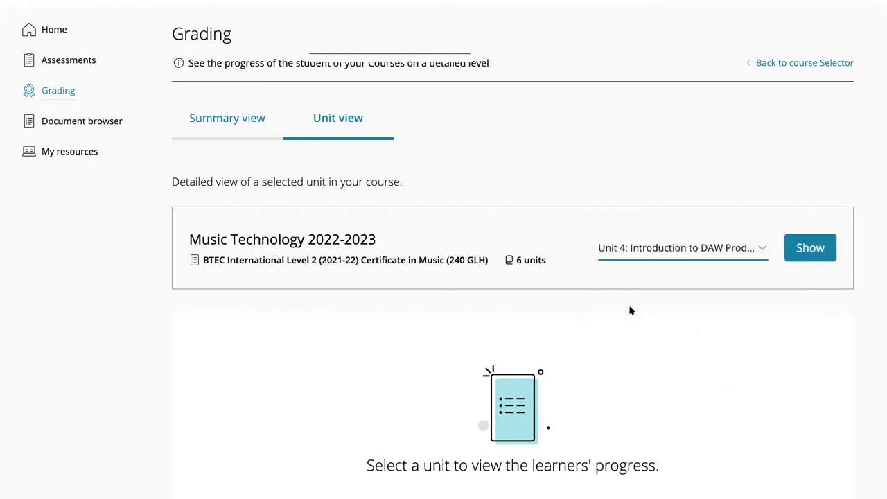
left_click(802, 250)
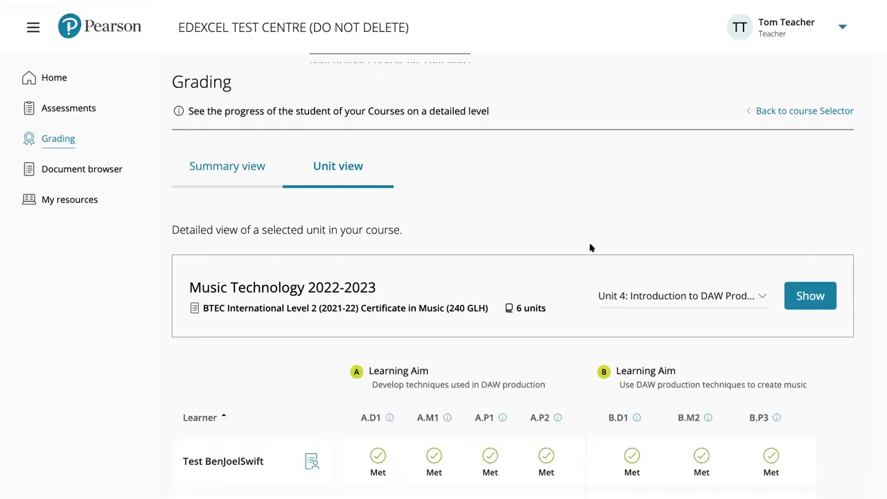
scroll(591, 247, "down", 1)
scroll(589, 247, "down", 2)
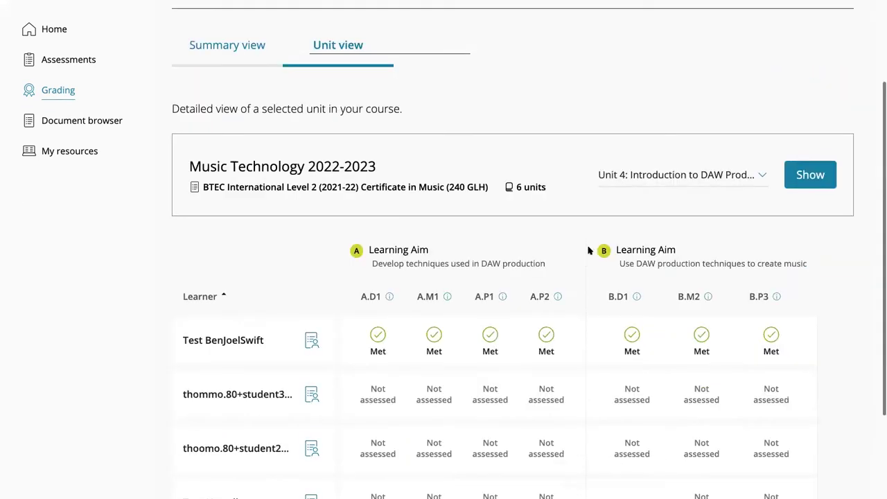
scroll(560, 249, "down", 2)
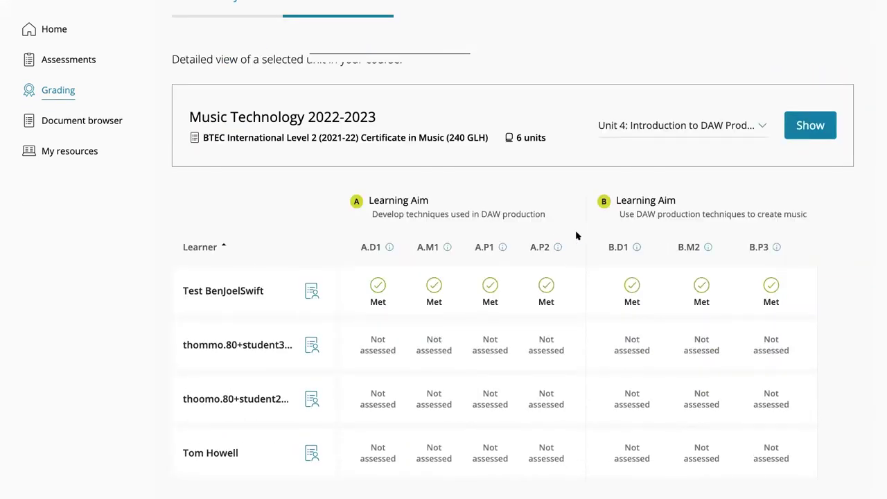
scroll(576, 237, "down", 1)
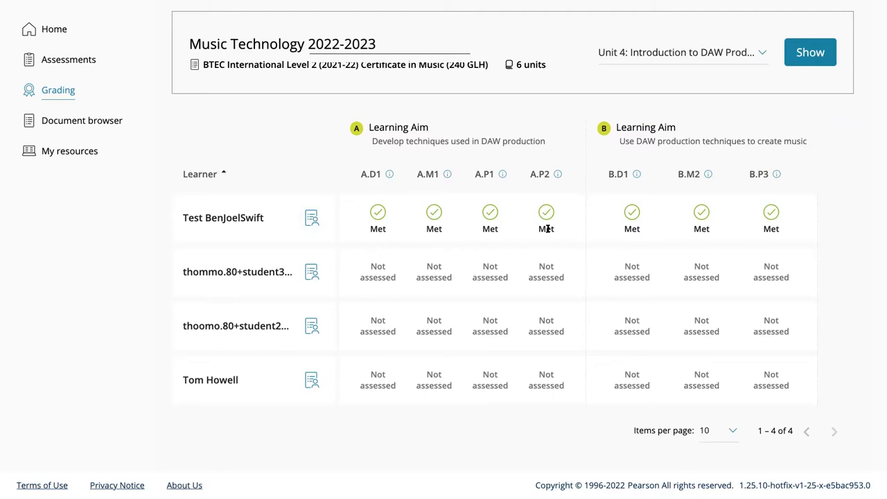
Read criterion A.M1's description, then return to the course selector
left_click(446, 175)
scroll(548, 222, "up", 1)
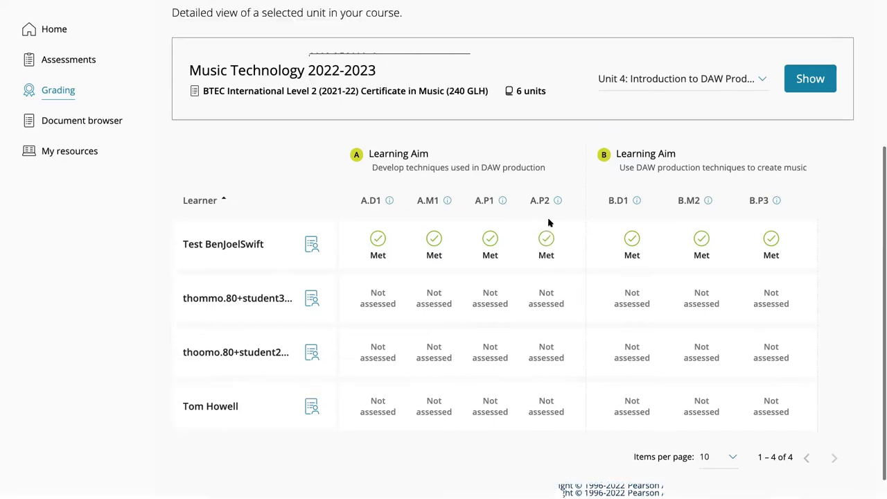
scroll(548, 222, "up", 1)
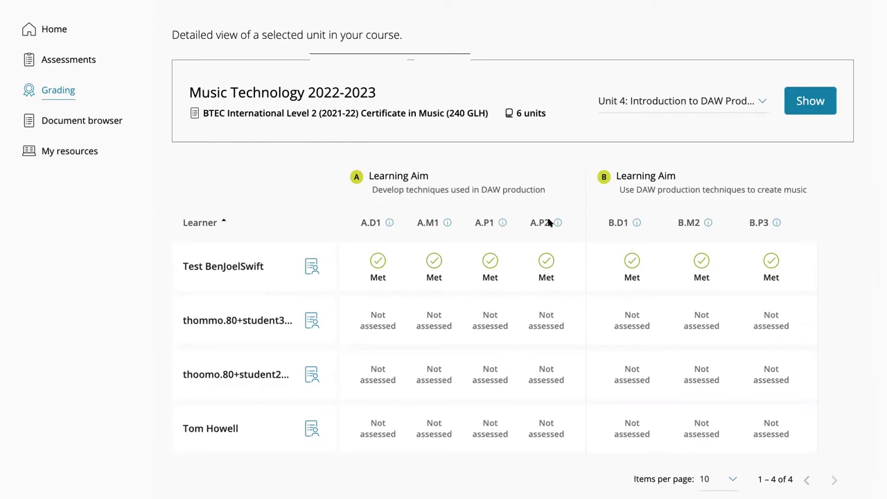
scroll(548, 221, "up", 1)
scroll(548, 222, "up", 3)
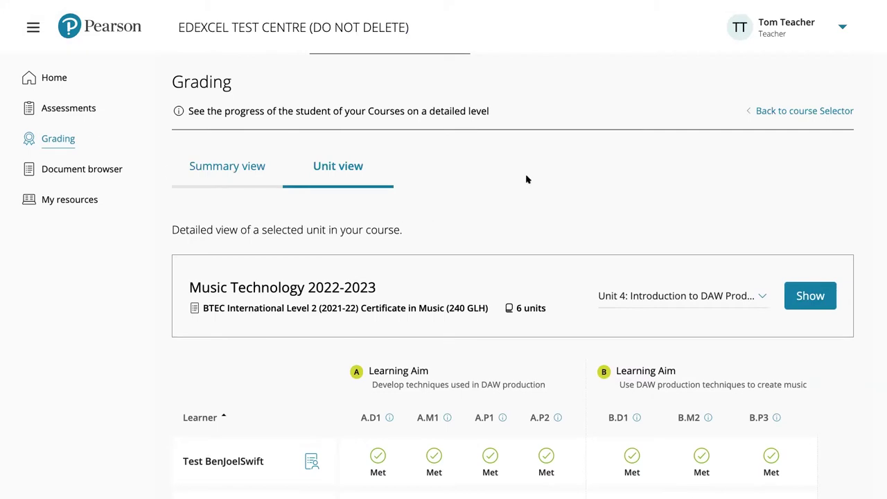
left_click(755, 110)
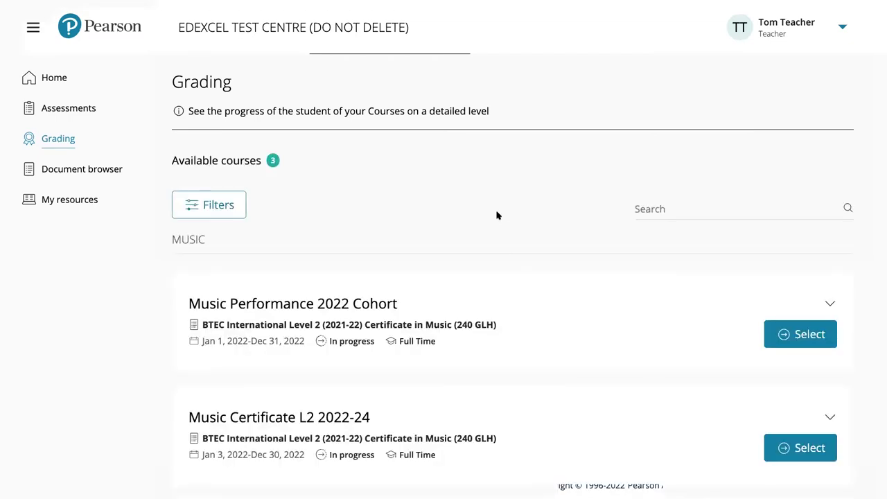
Open Music Technology 2022-2023 grading and the first learner's course progress details
scroll(497, 215, "down", 1)
scroll(415, 222, "up", 1)
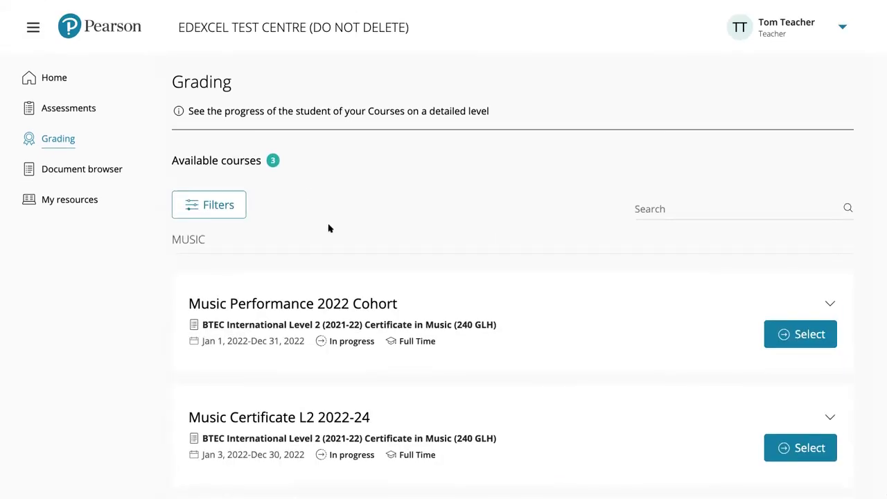
scroll(497, 318, "down", 4)
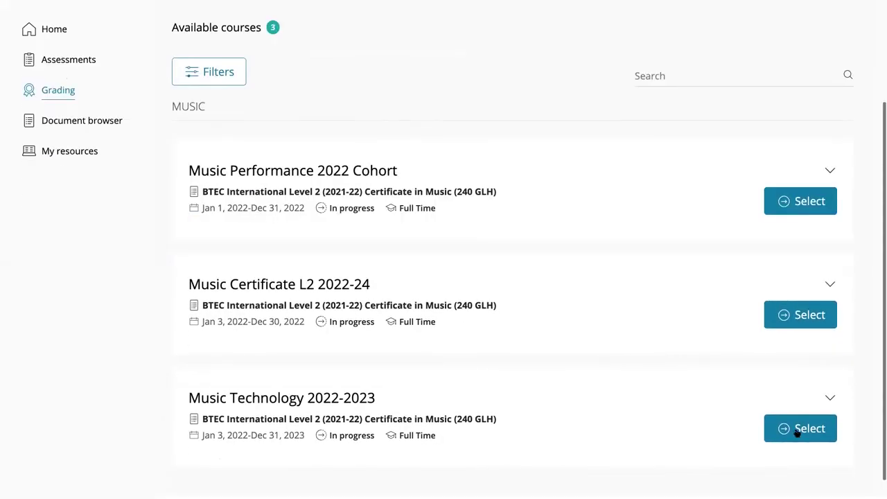
left_click(797, 428)
scroll(595, 165, "down", 1)
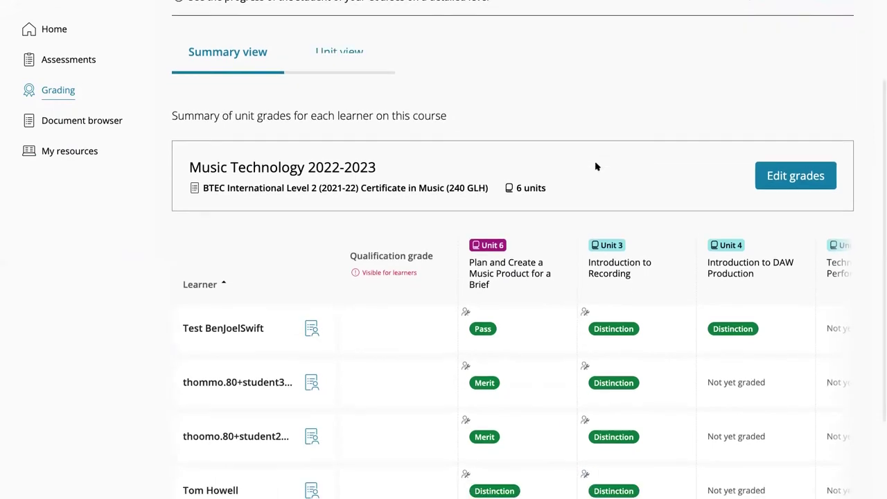
left_click(312, 331)
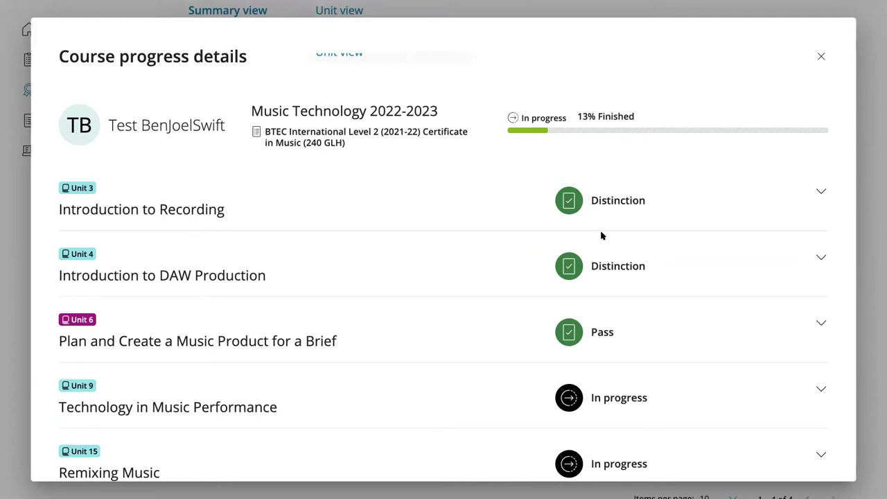
Expand Unit 4's learning aims in the first learner's course progress details
scroll(558, 247, "down", 1)
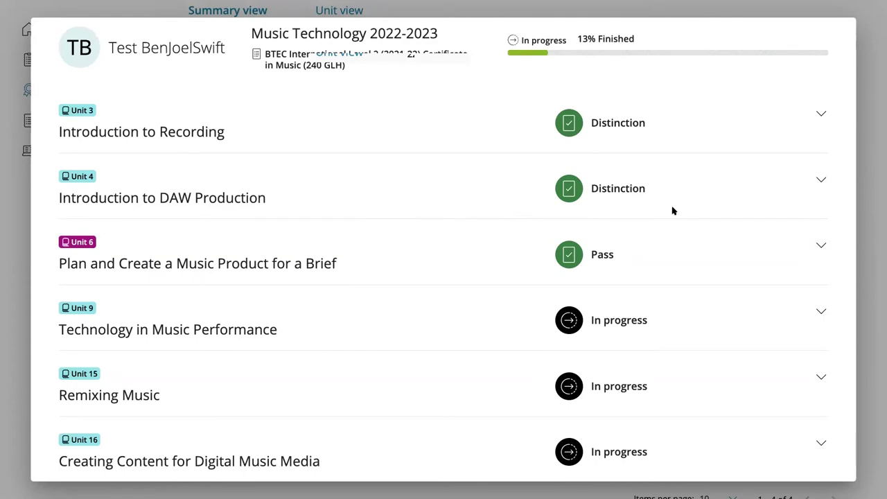
left_click(821, 182)
scroll(551, 298, "down", 1)
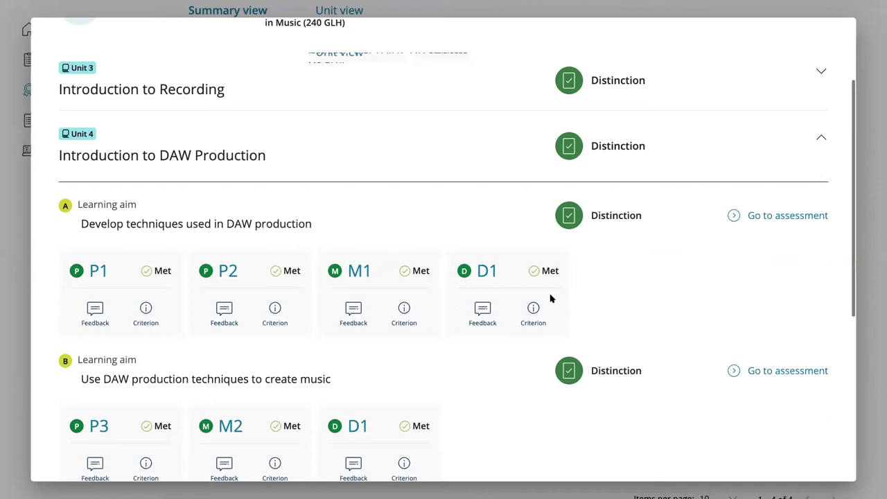
Check criterion P2's feedback and wording, then open learning aim A's Youth TV Theme assessment
left_click(224, 313)
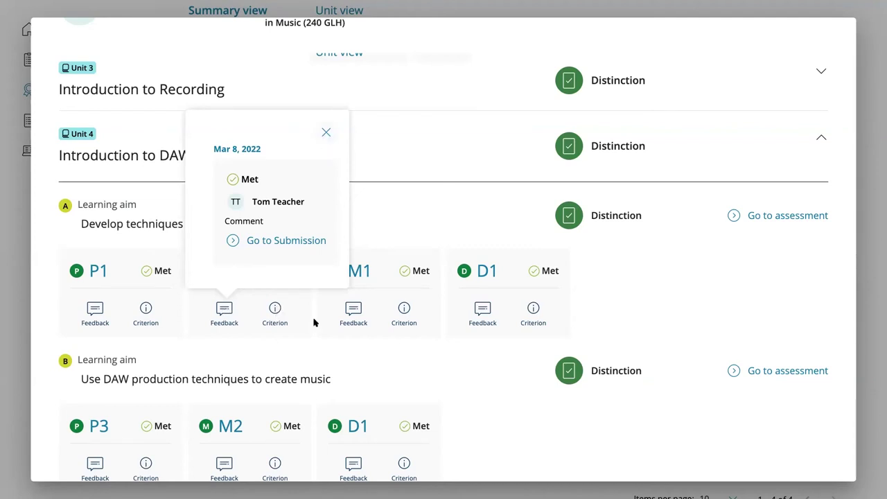
left_click(275, 312)
left_click(275, 310)
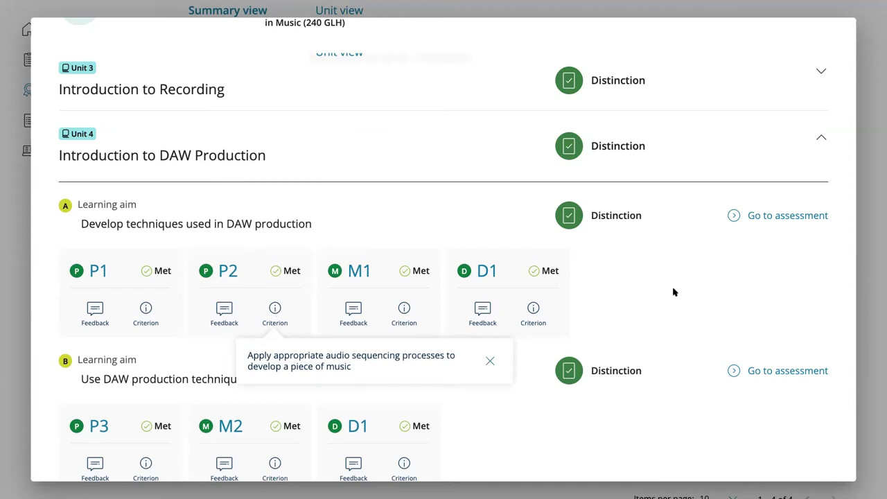
left_click(404, 312)
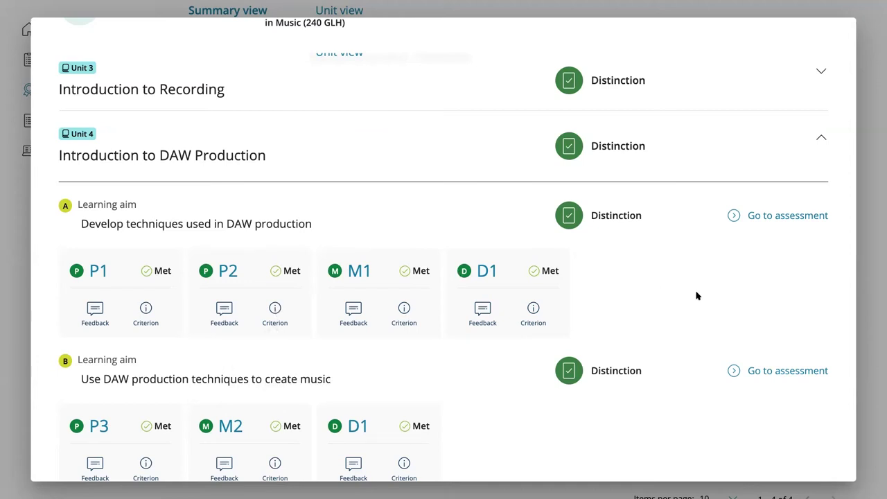
left_click(764, 217)
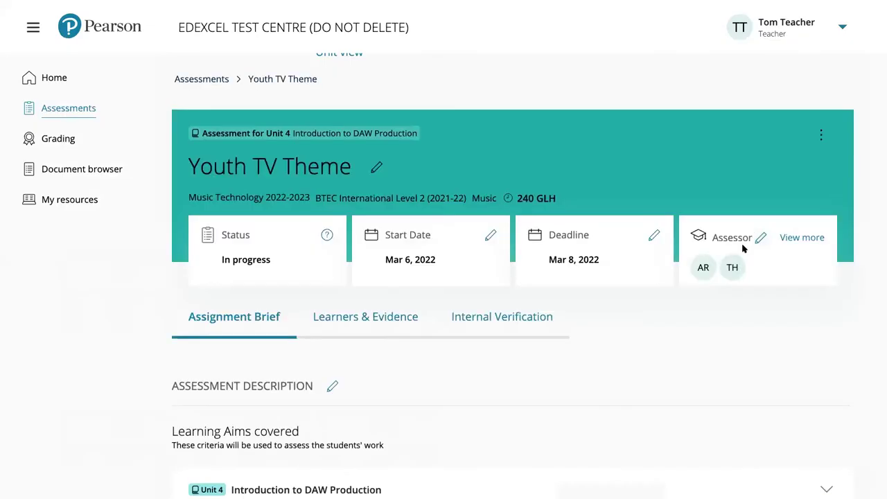
Review the Youth TV Theme Learners & Evidence list, then go back to Assessments
scroll(554, 253, "down", 2)
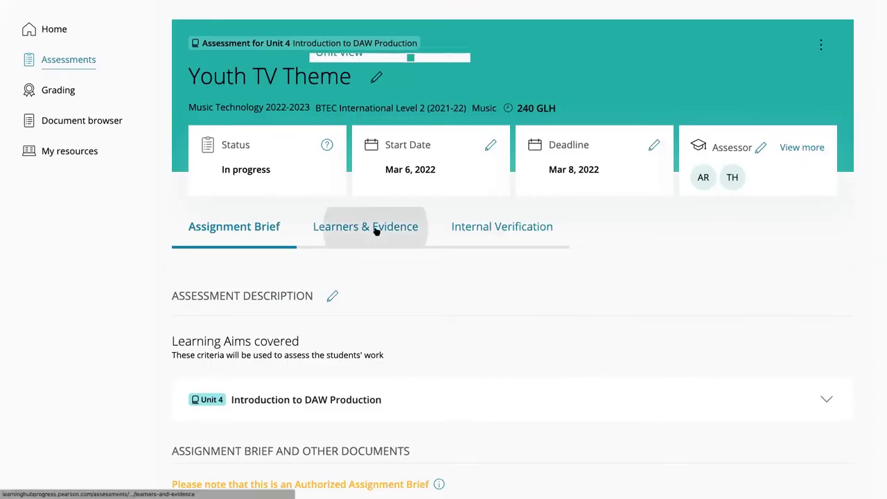
left_click(416, 239)
scroll(417, 239, "down", 1)
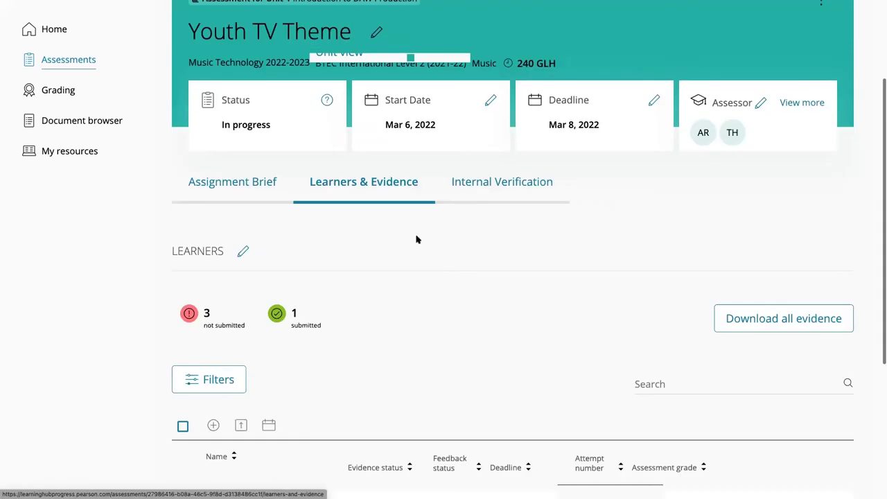
scroll(417, 239, "down", 4)
scroll(416, 239, "up", 5)
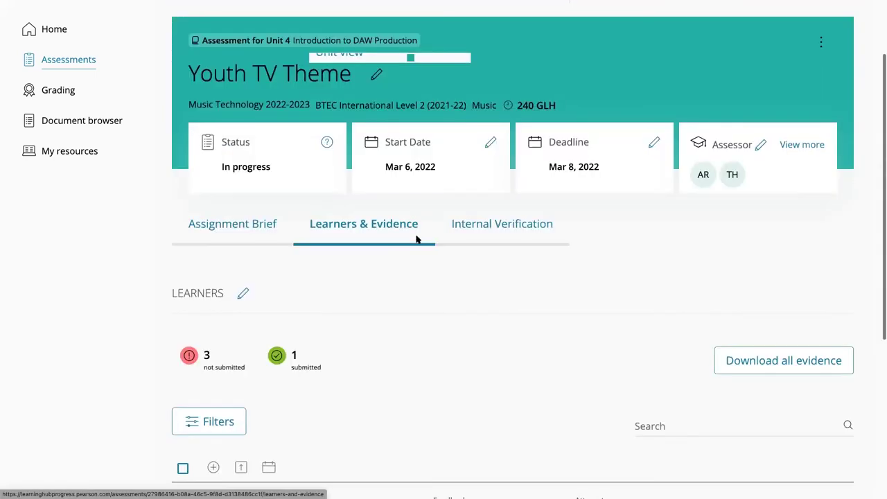
scroll(416, 239, "up", 2)
scroll(413, 236, "up", 1)
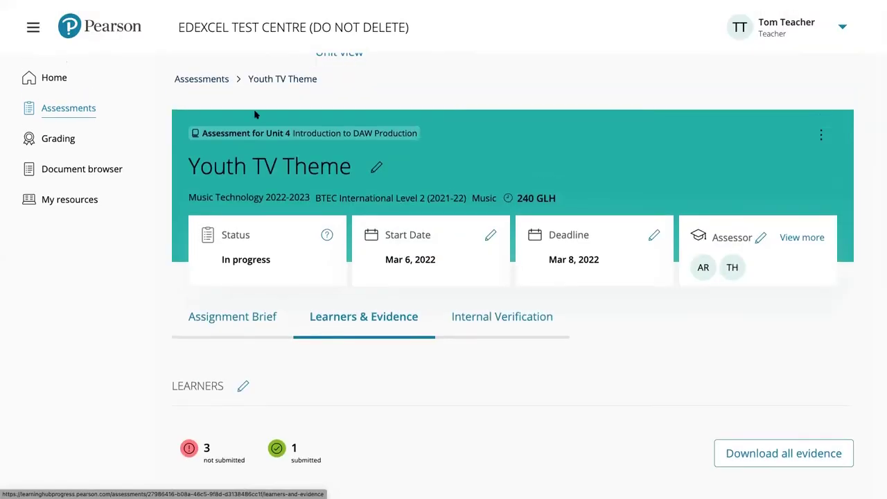
left_click(208, 82)
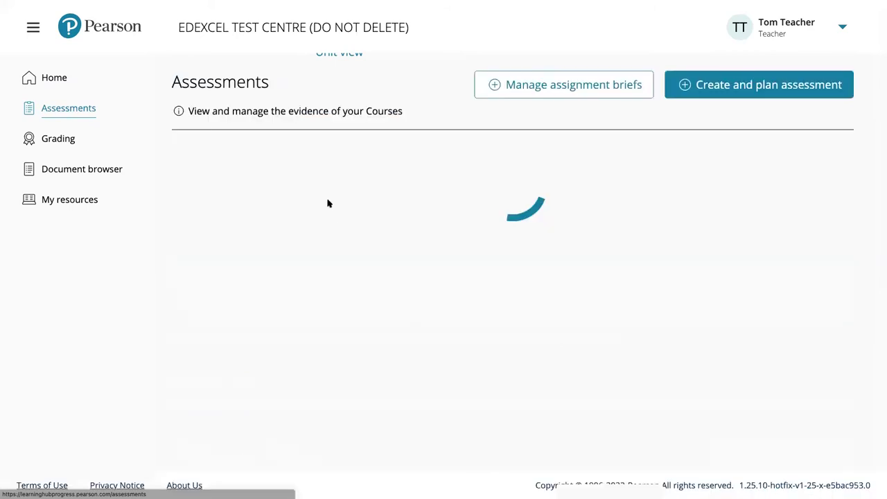